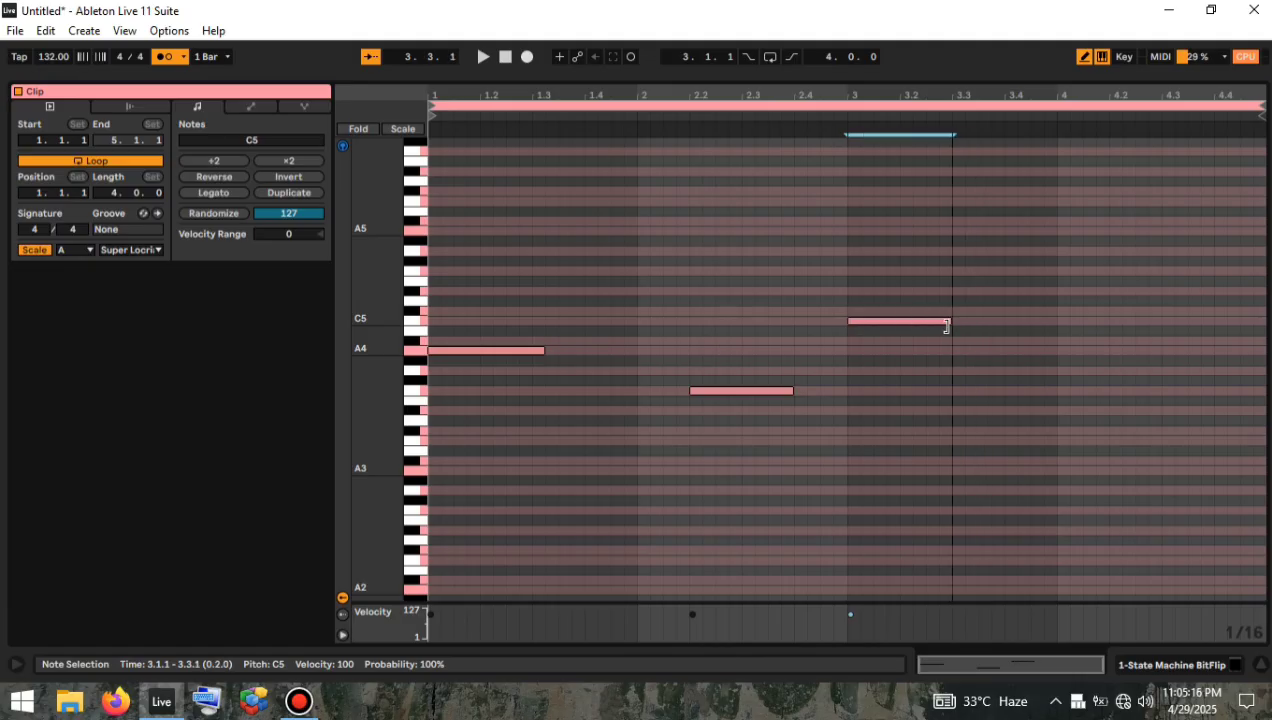
Try the two-beat note at 3.1.1 at the lower pitches A4, F4 and D4.
key(Down)
key(Down)
key(Down)
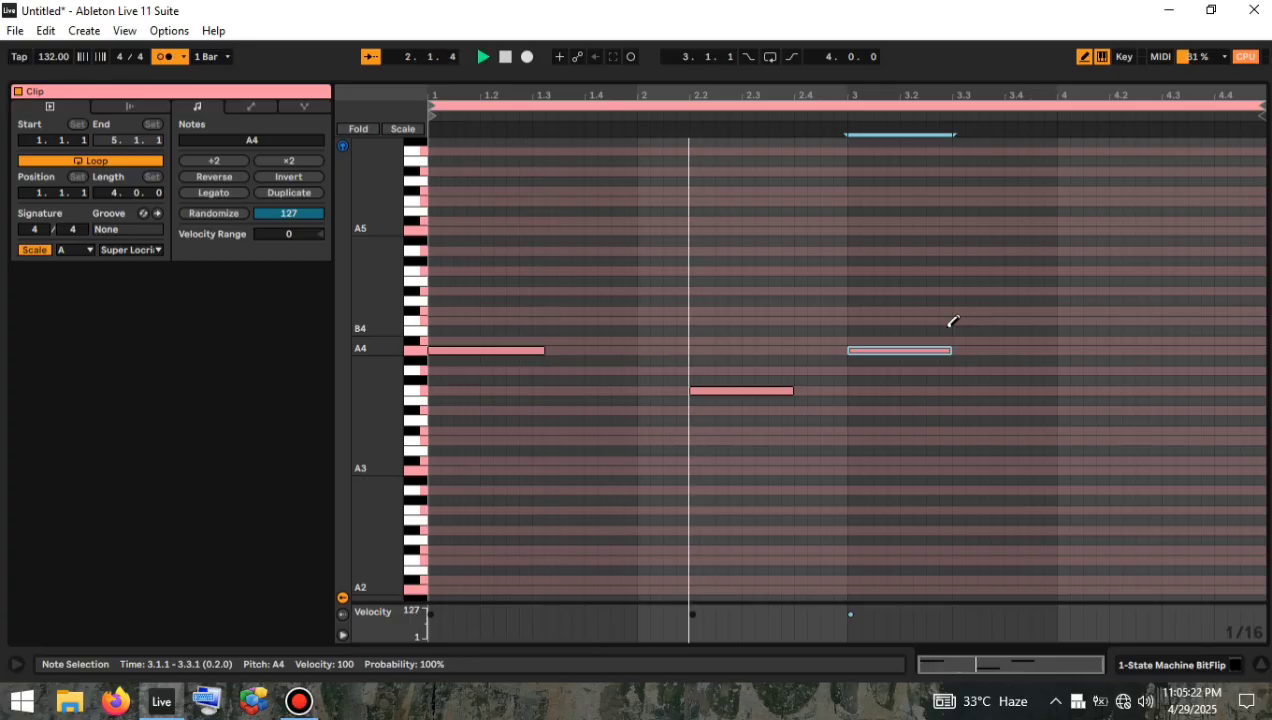
key(Down)
key(Down)
key(Down)
key(Down)
key(Down)
key(Down)
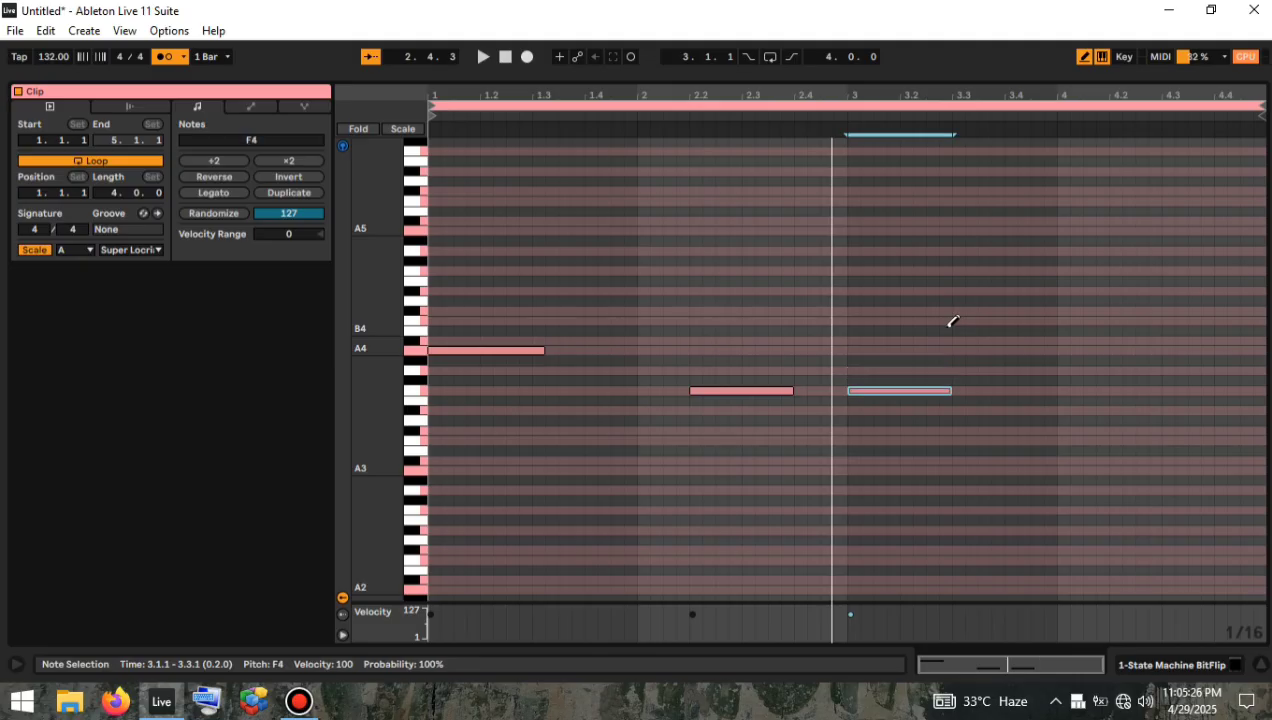
key(Down)
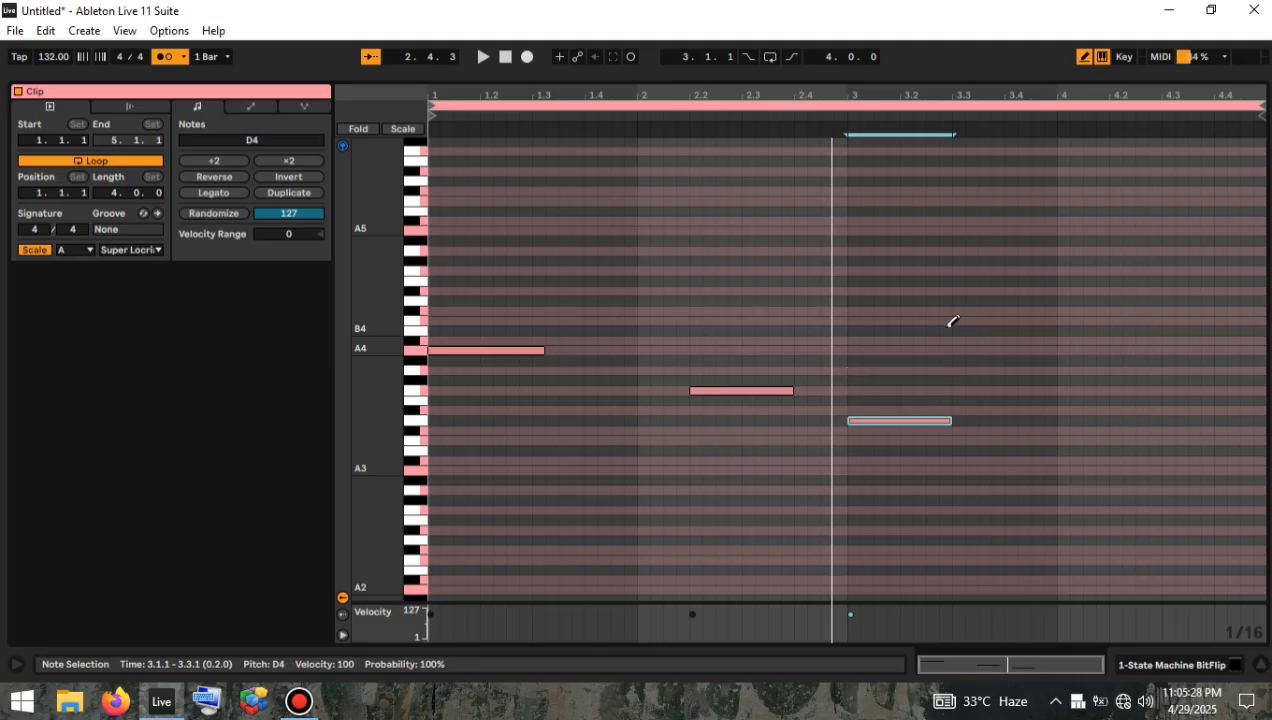
Raise the note at 3.1.1 to A#4 and play the clip.
key(Up)
key(Up)
key(Up)
key(Up)
key(Up)
key(Up)
key(Up)
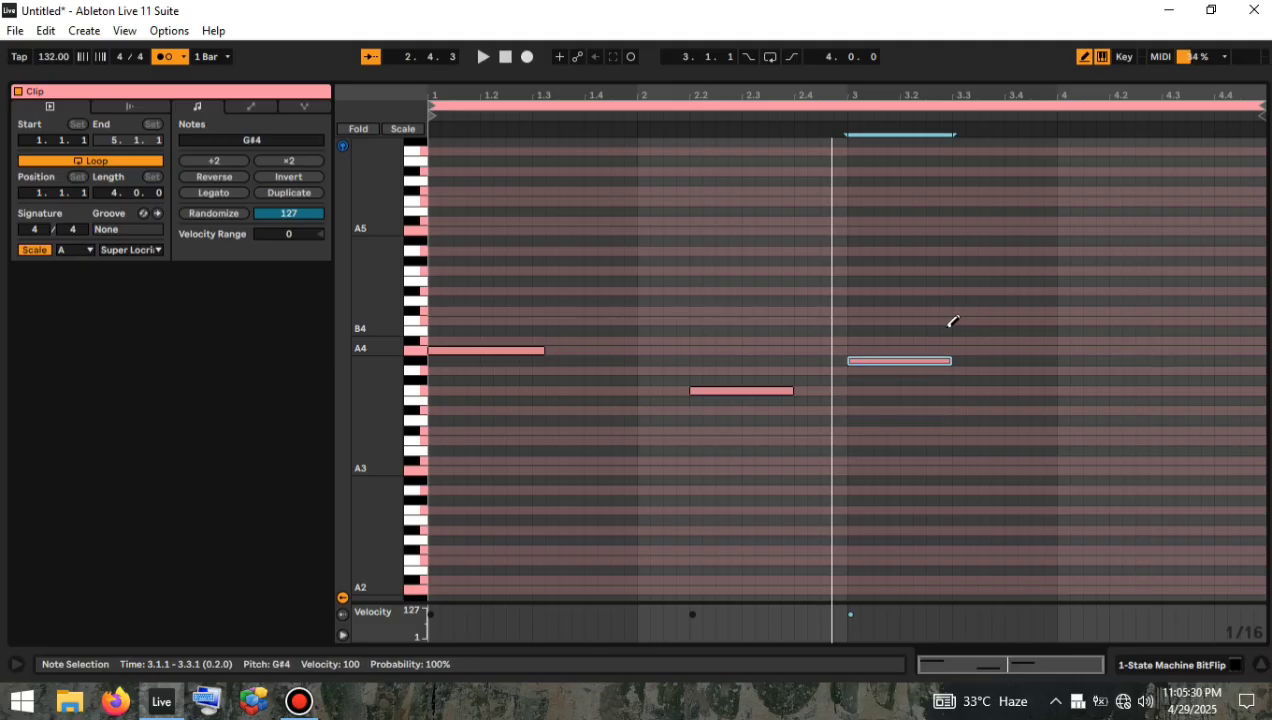
key(Up)
key(space)
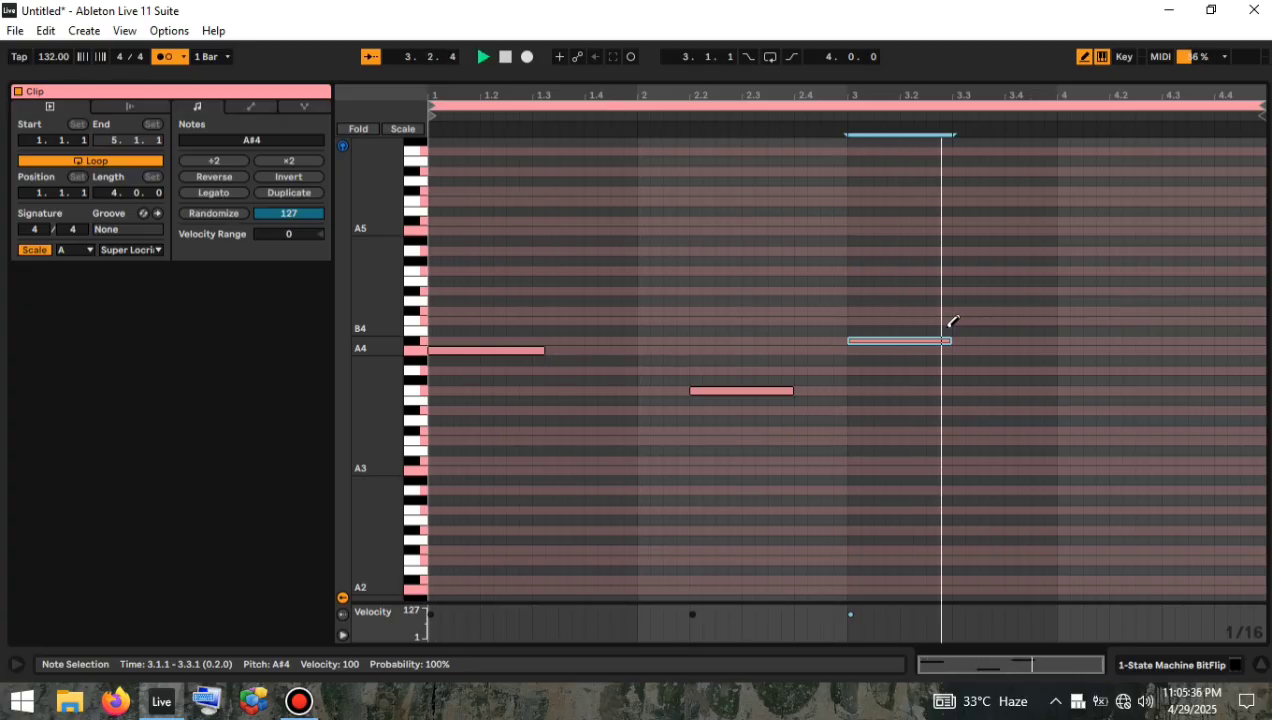
Add a two-beat note from 4.2.1 to 4.4.1 and set its pitch to G4.
drag(950, 340, 1212, 380)
key(Up)
key(Up)
key(Up)
key(Up)
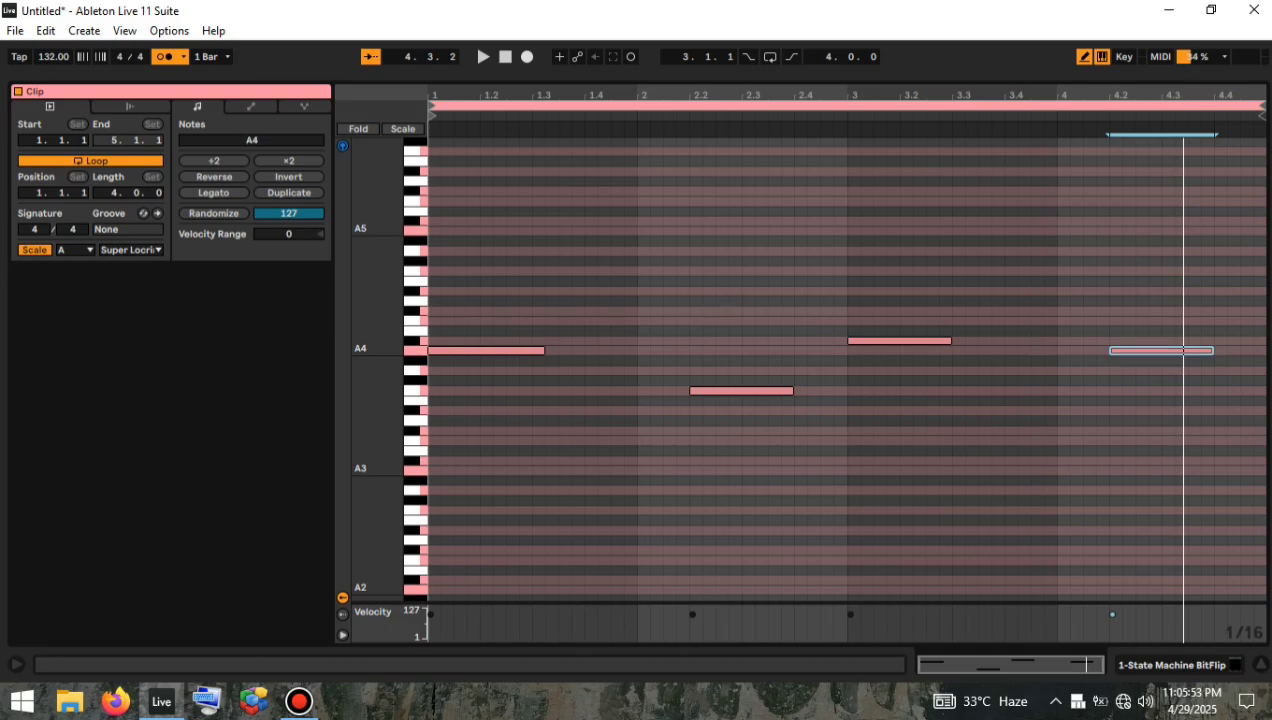
key(Down)
key(Down)
key(Down)
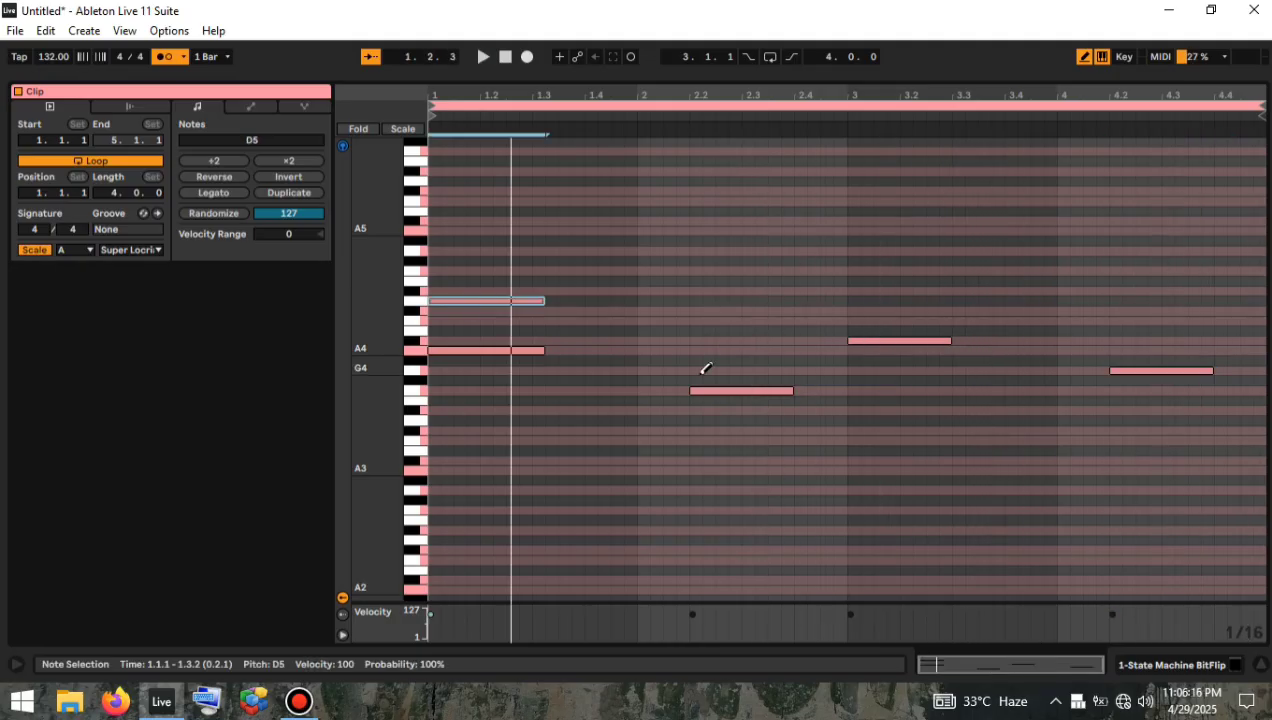
Add a third note above the two notes at 1.1.1, raise it to A5, and play the clip.
key(space)
key(space)
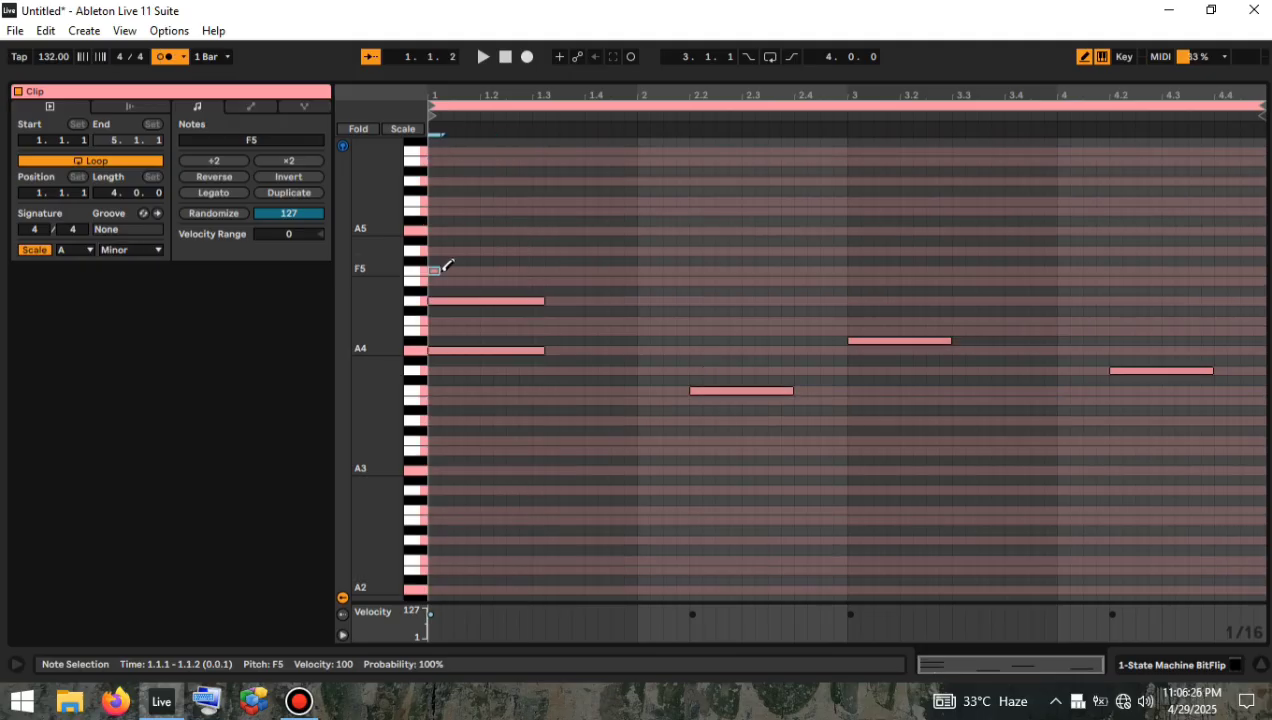
drag(499, 270, 534, 270)
key(space)
key(Up)
key(Up)
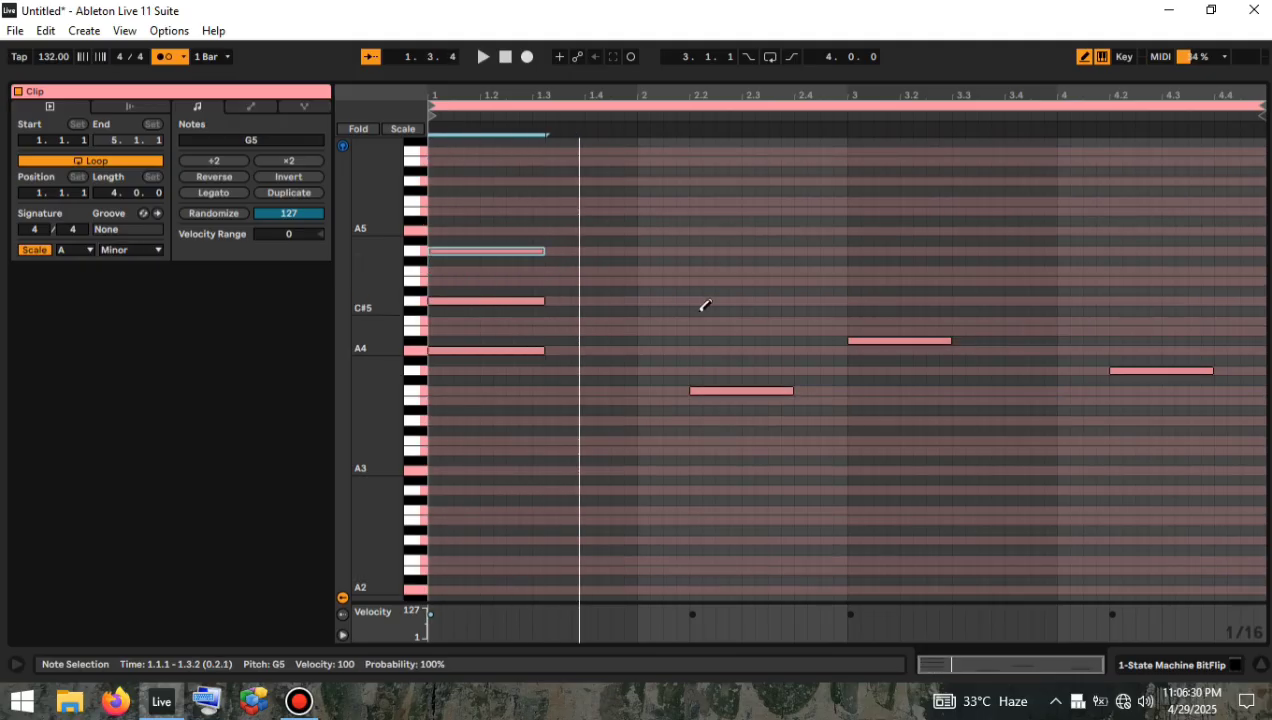
key(Down)
key(Up)
key(Up)
key(Up)
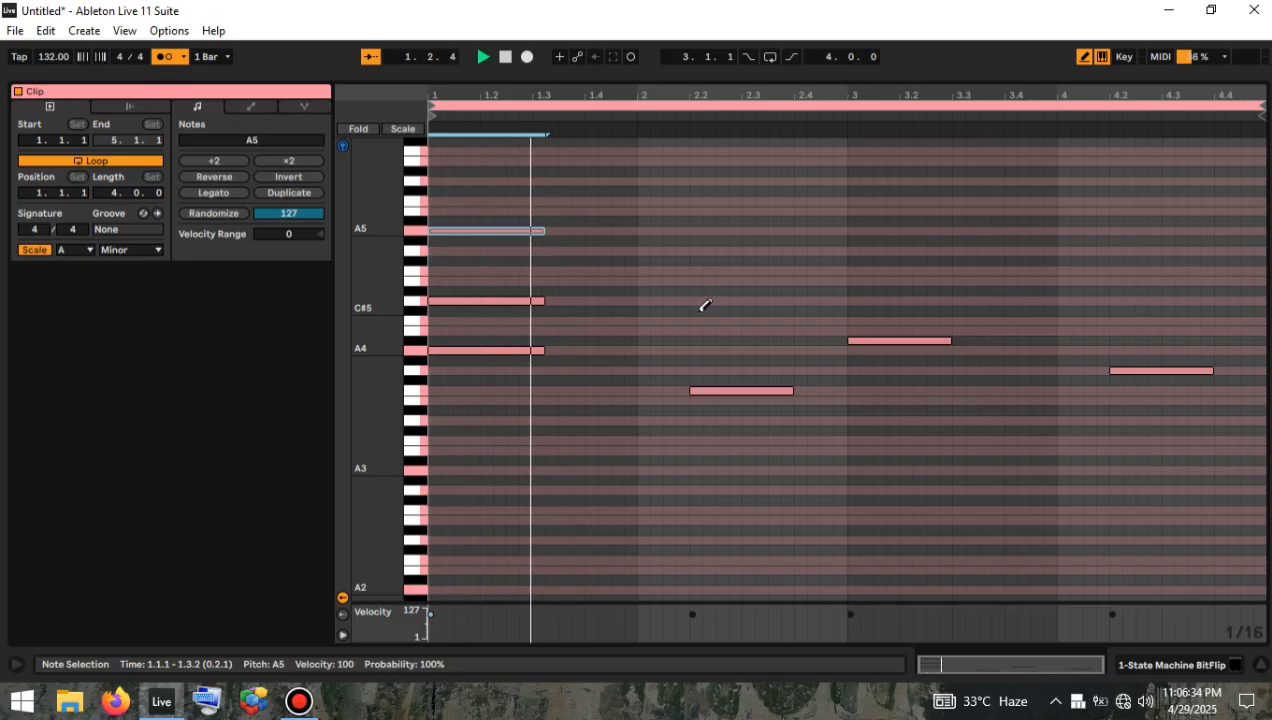
Audition an added upper note at 2.2.1, removing both it and the A5 note at 1.1.1.
drag(692, 300, 791, 300)
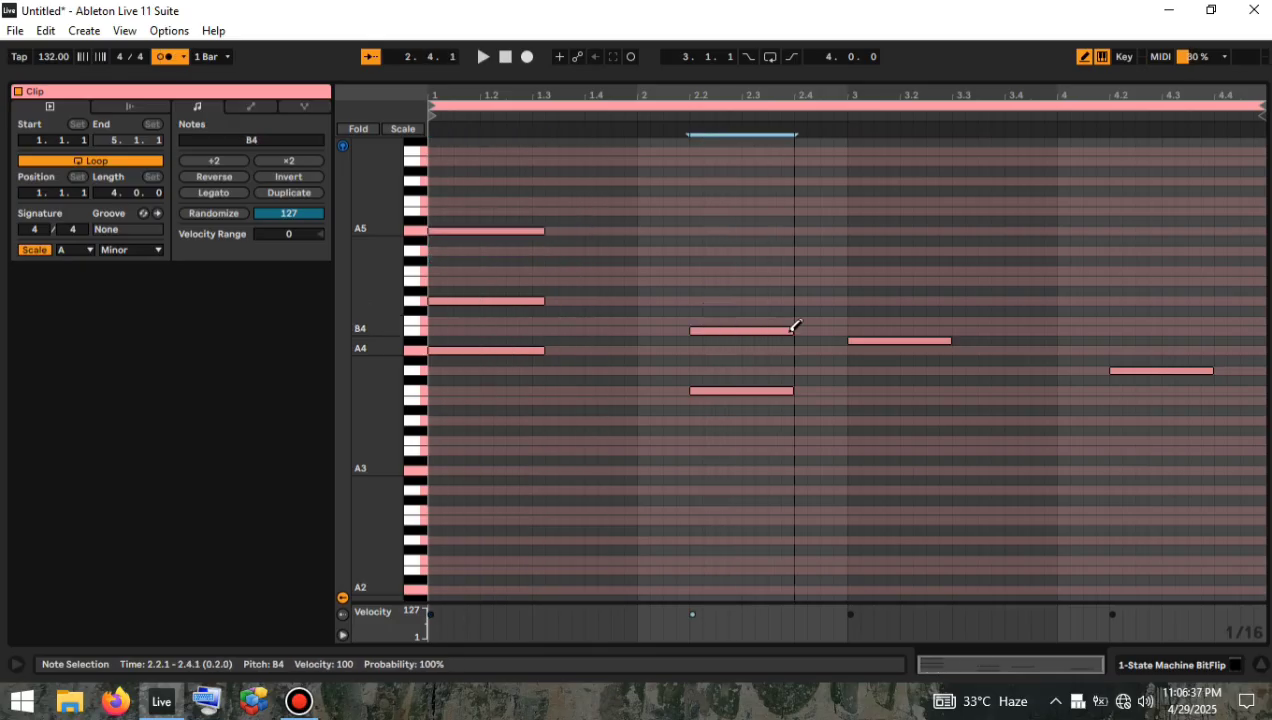
click(437, 229)
key(space)
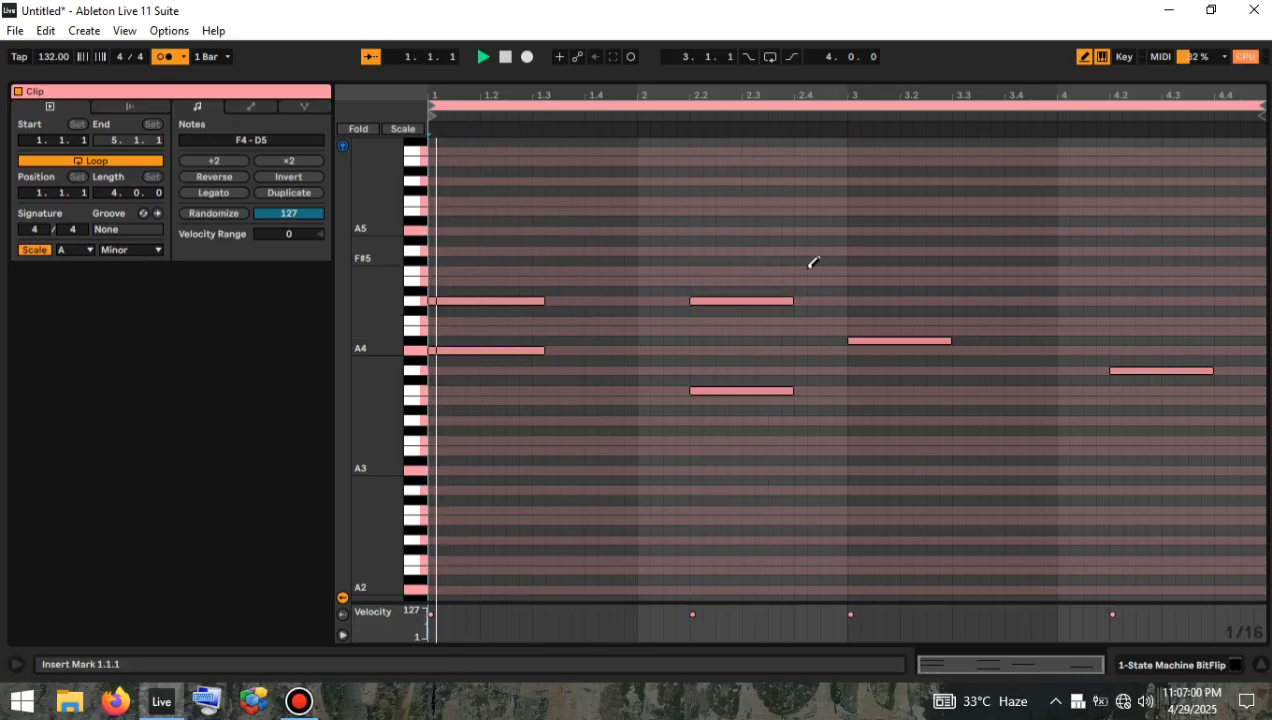
key(space)
click(703, 300)
key(space)
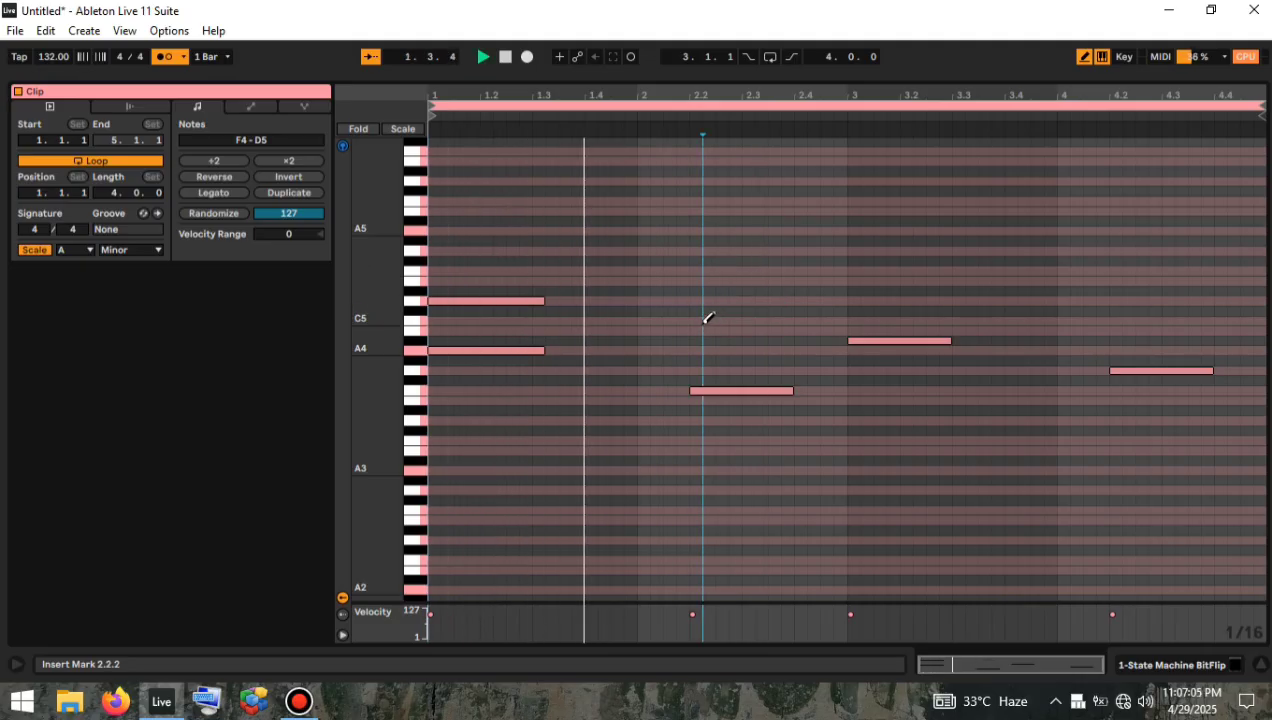
Draw a second note from 2.2.1 to 2.4.1, lower it to A4, and play the clip.
key(space)
click(700, 319)
drag(746, 321, 793, 321)
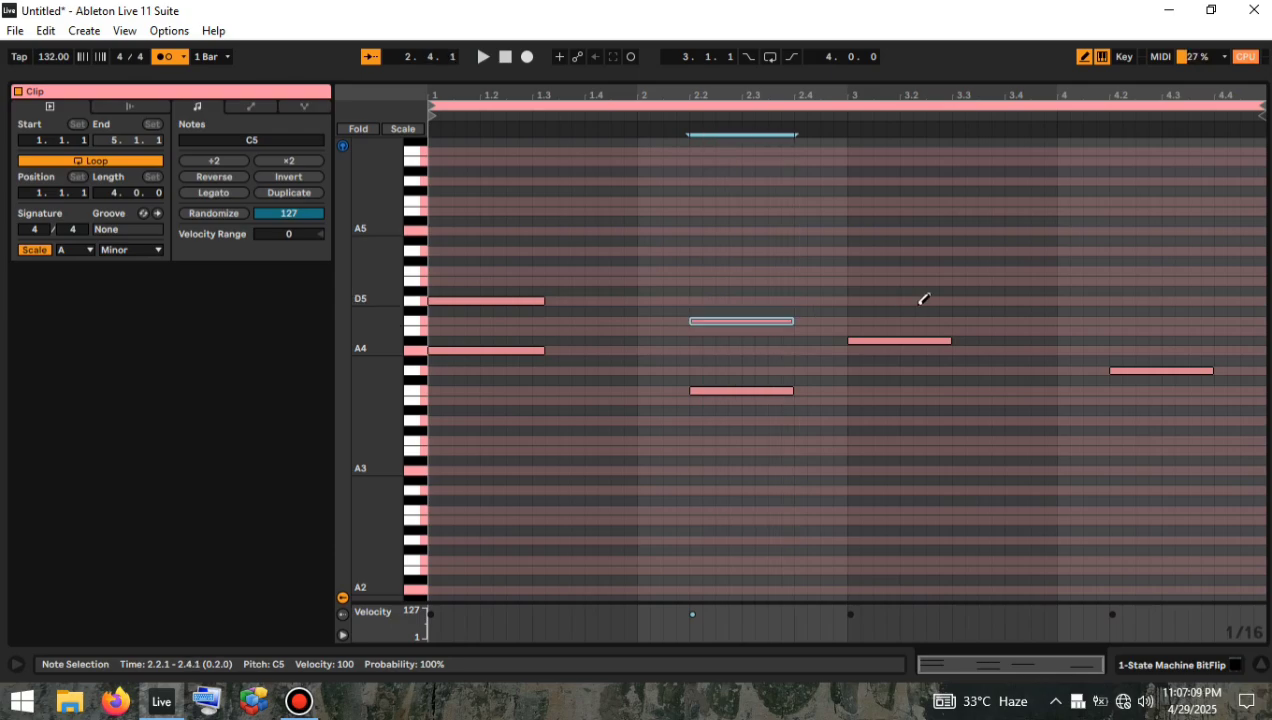
key(Down)
key(Down)
key(Down)
key(space)
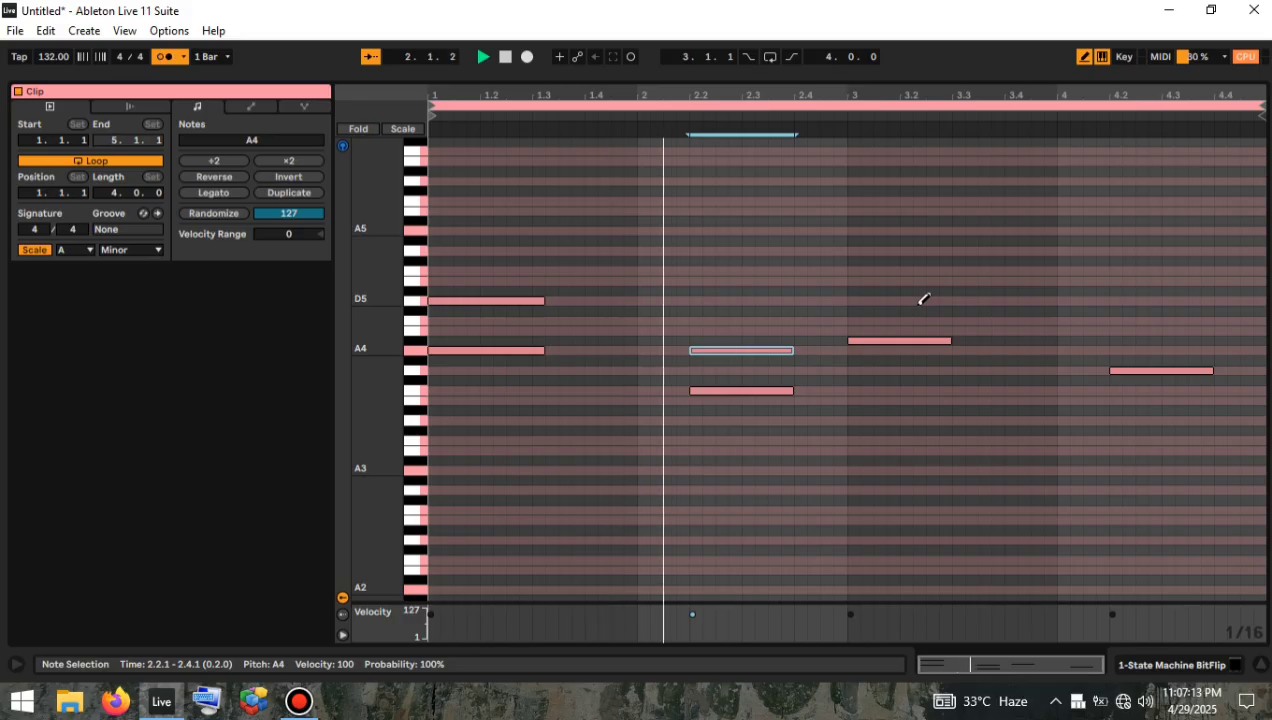
key(space)
Add two-beat harmony notes: D5 at 3.1.1 and C5 at 4.2.1.
click(852, 299)
drag(853, 301, 954, 299)
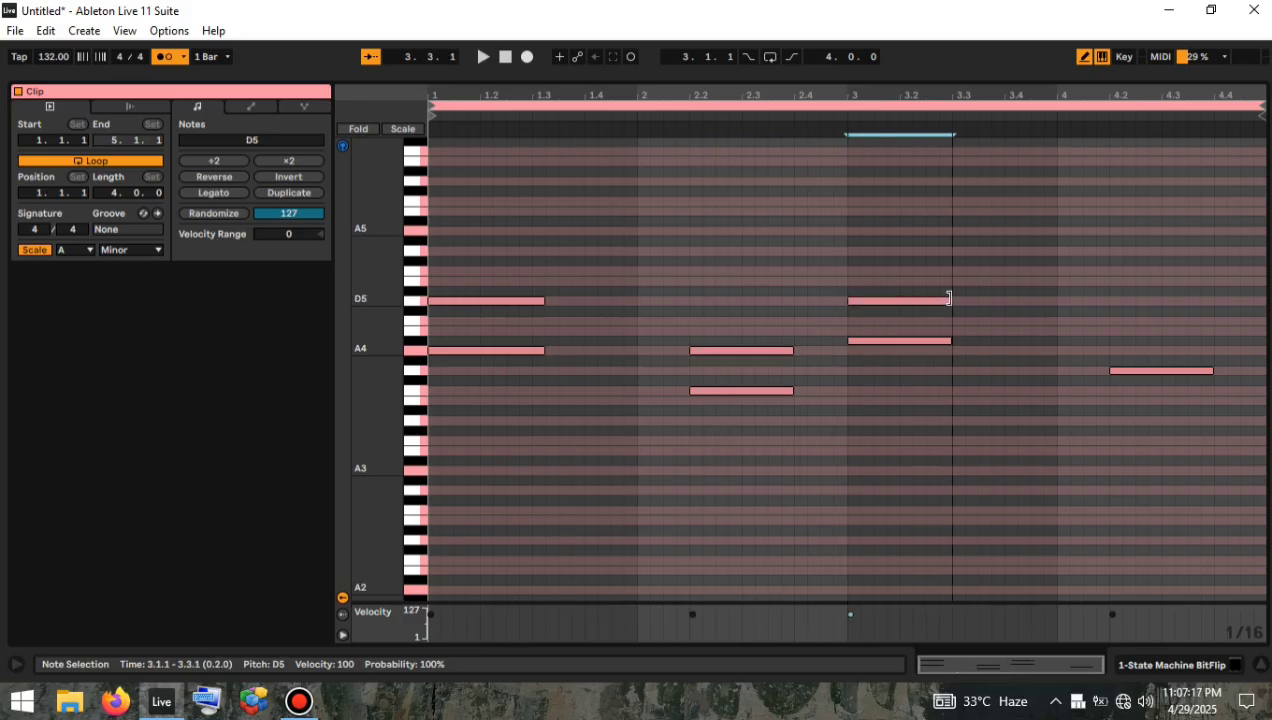
click(1117, 331)
drag(1117, 331, 1213, 328)
Add a third note from 1.1.1 to 1.3.2, raise it to A5, and play the clip.
click(437, 250)
drag(443, 247, 546, 248)
key(space)
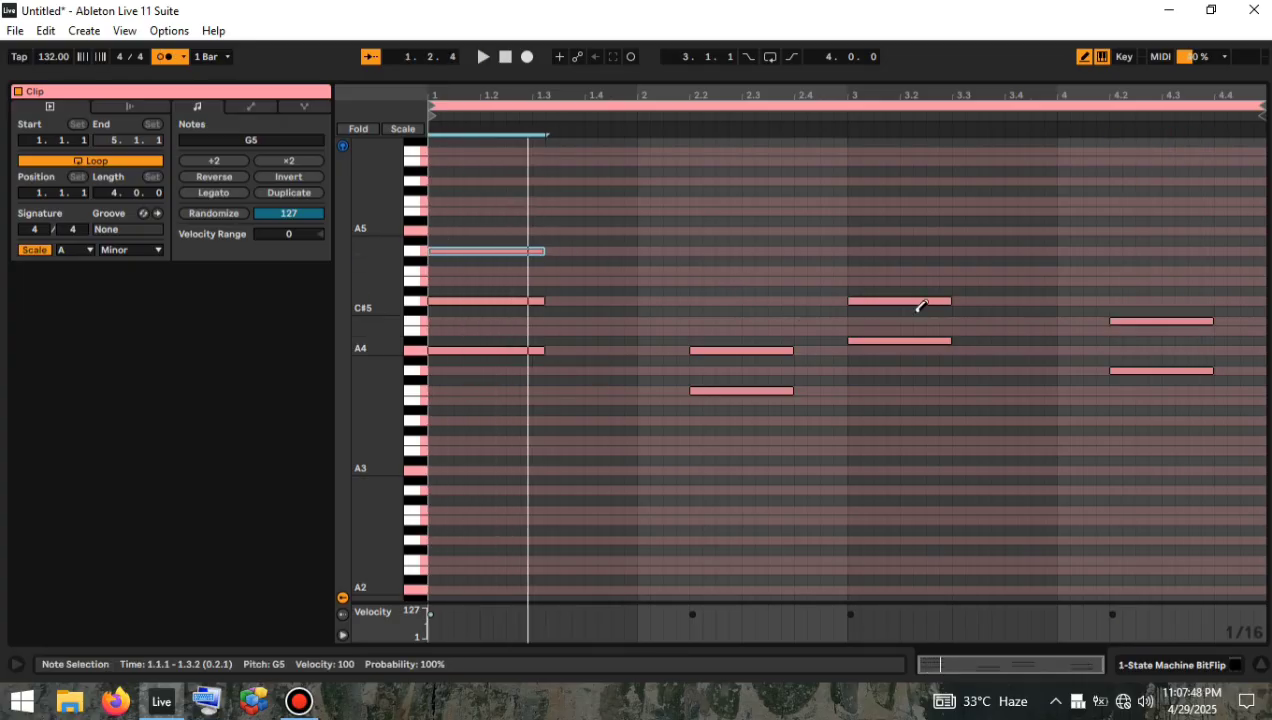
key(Up)
key(Up)
key(space)
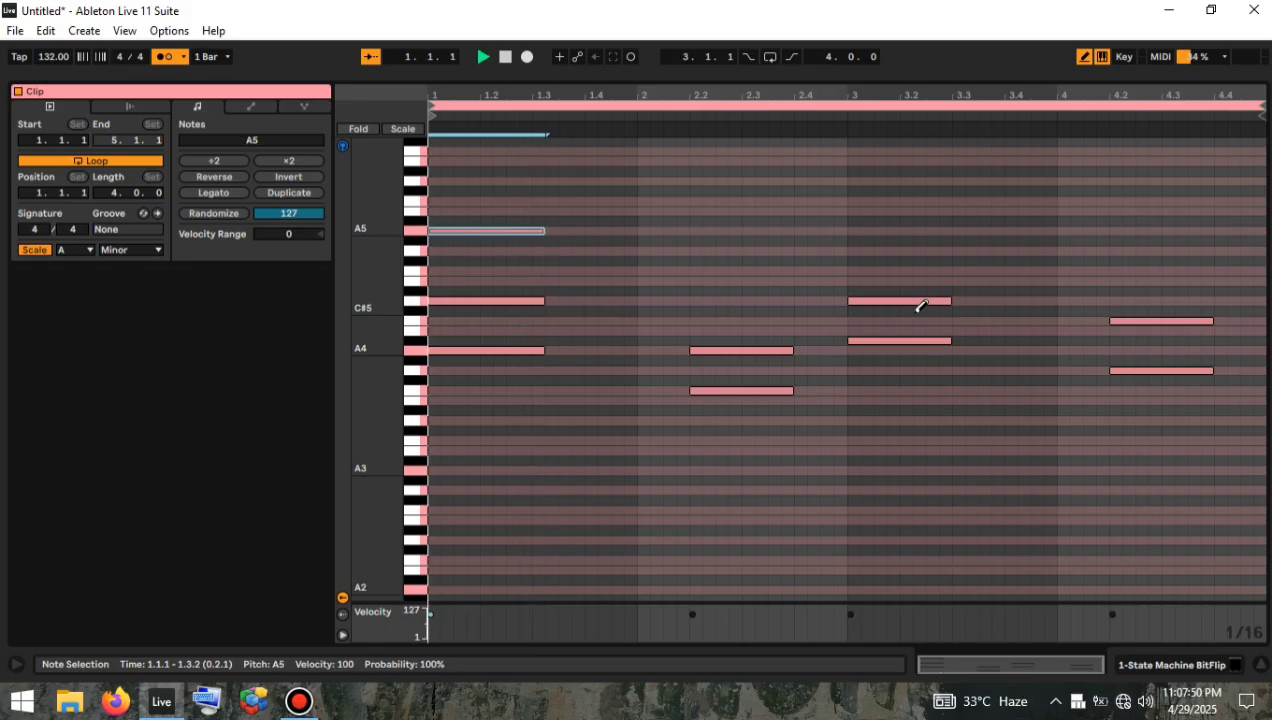
Add a third note from 2.2.1 to 2.4.1, lower it to D5, and play the clip.
click(697, 249)
key(space)
drag(697, 251, 794, 250)
key(Down)
key(Down)
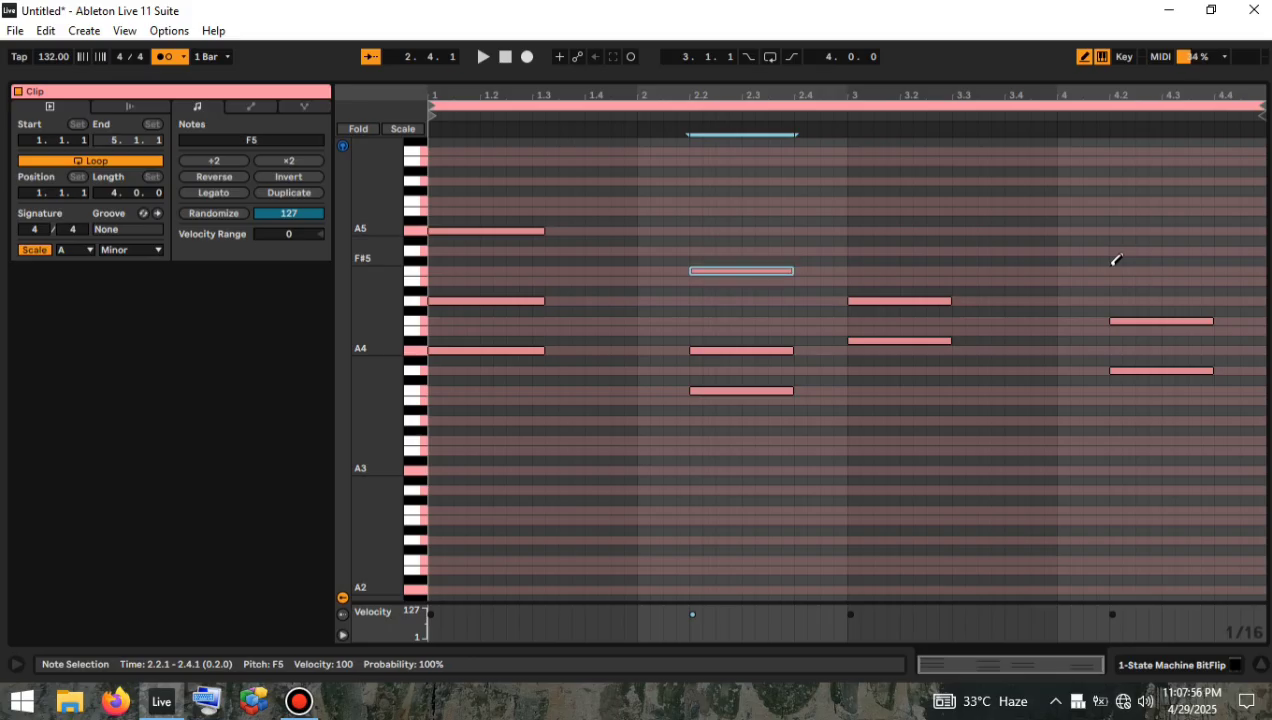
key(Down)
key(Down)
key(Down)
key(space)
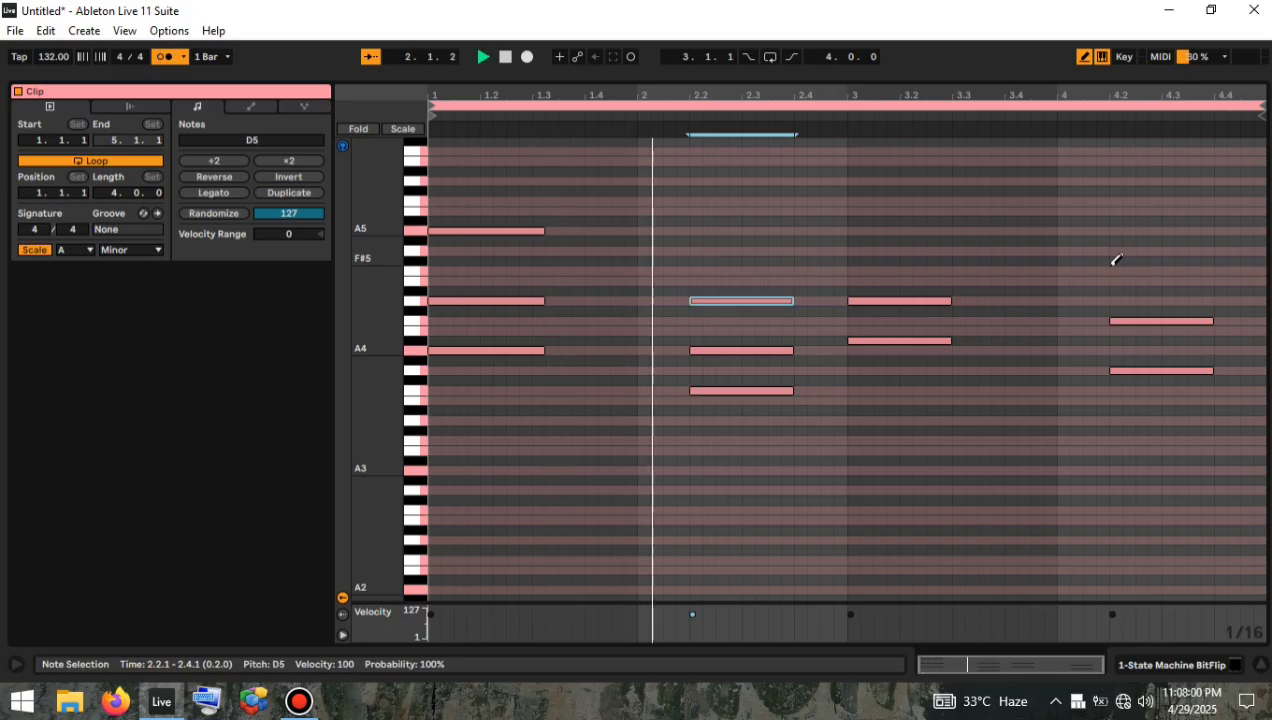
Add two-beat top notes: A5 at 3.1.1 and E5 at 4.2.1.
click(852, 231)
drag(853, 231, 962, 229)
click(1116, 281)
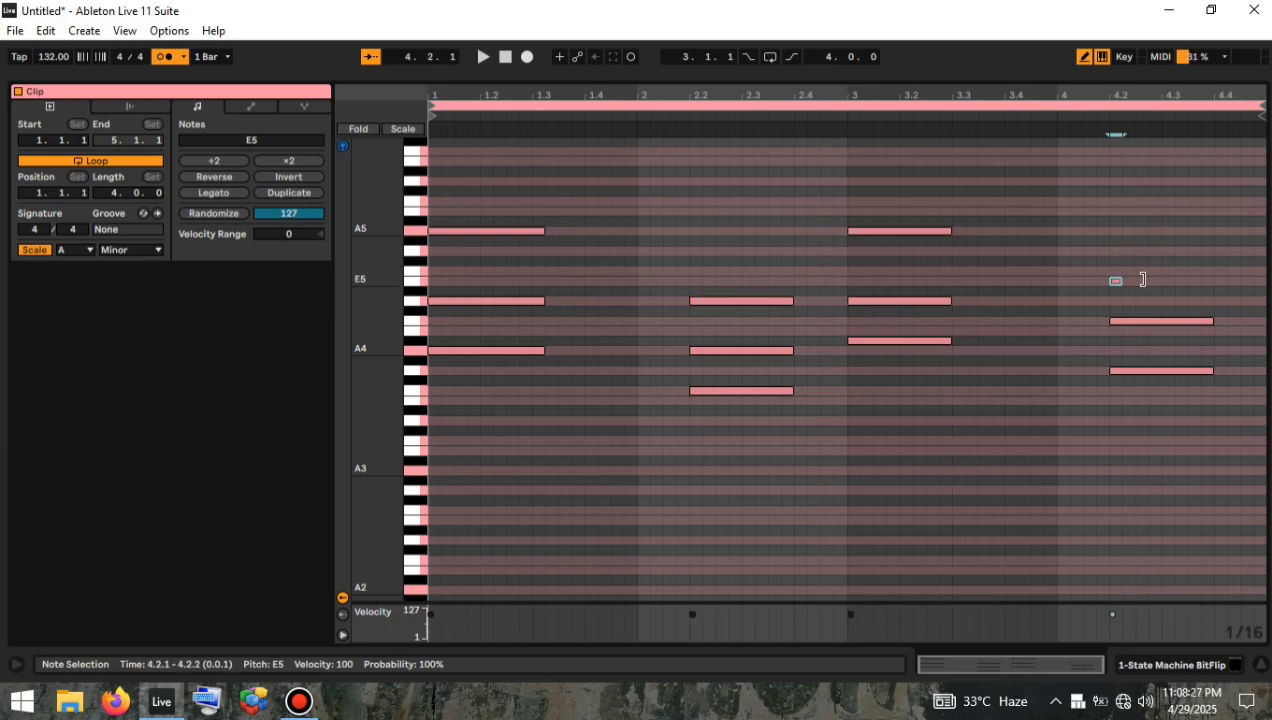
drag(1143, 280, 1216, 273)
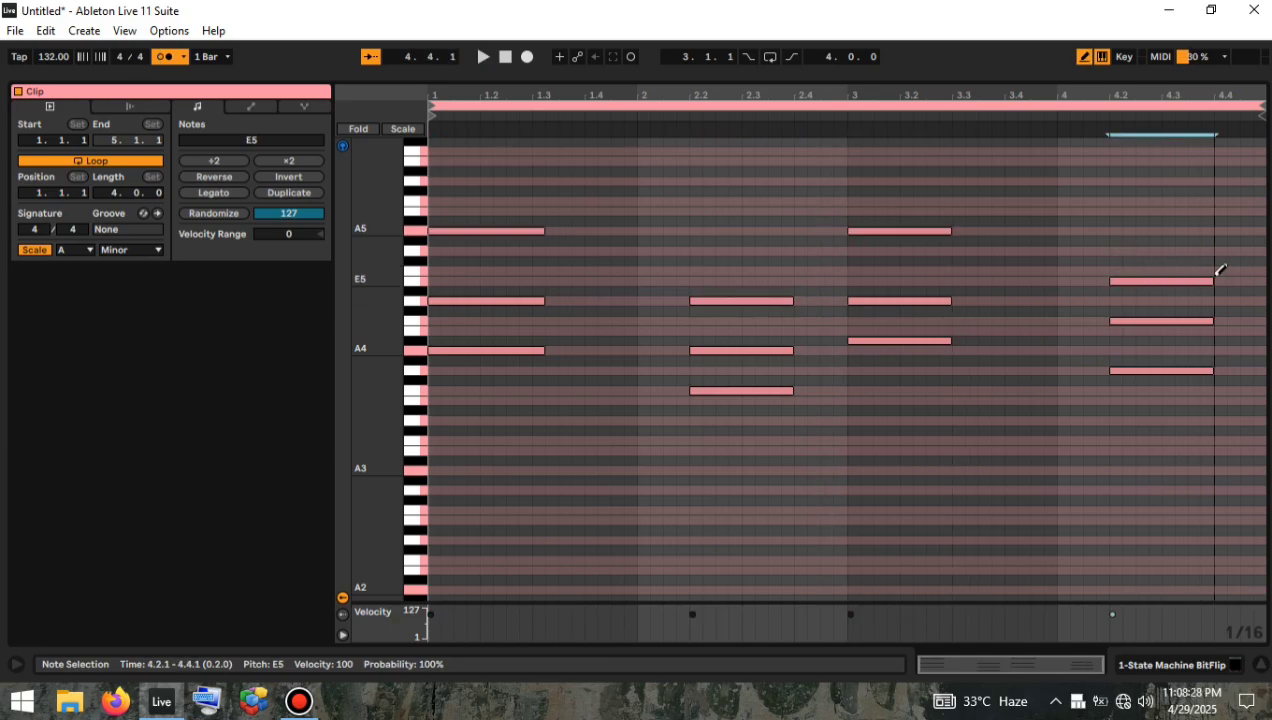
Set the top note at 4.2.1 to F5 and play the clip.
key(Up)
key(Up)
key(Up)
key(Down)
key(Down)
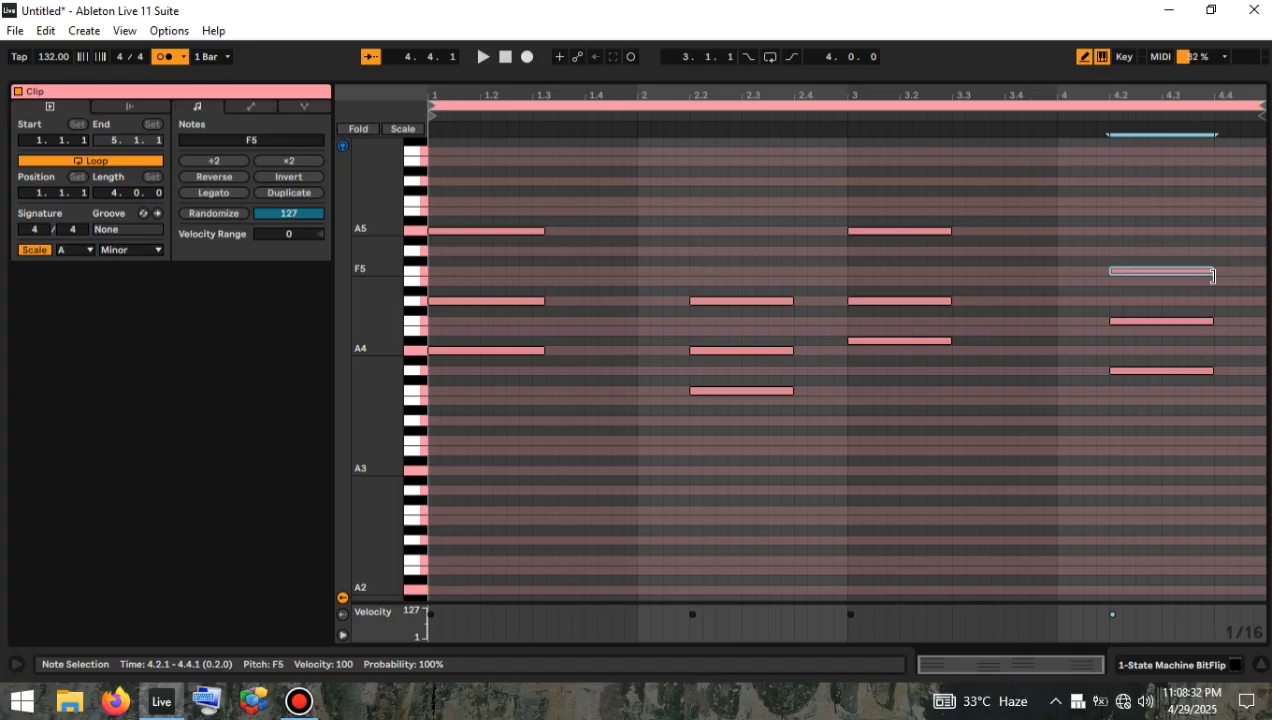
key(space)
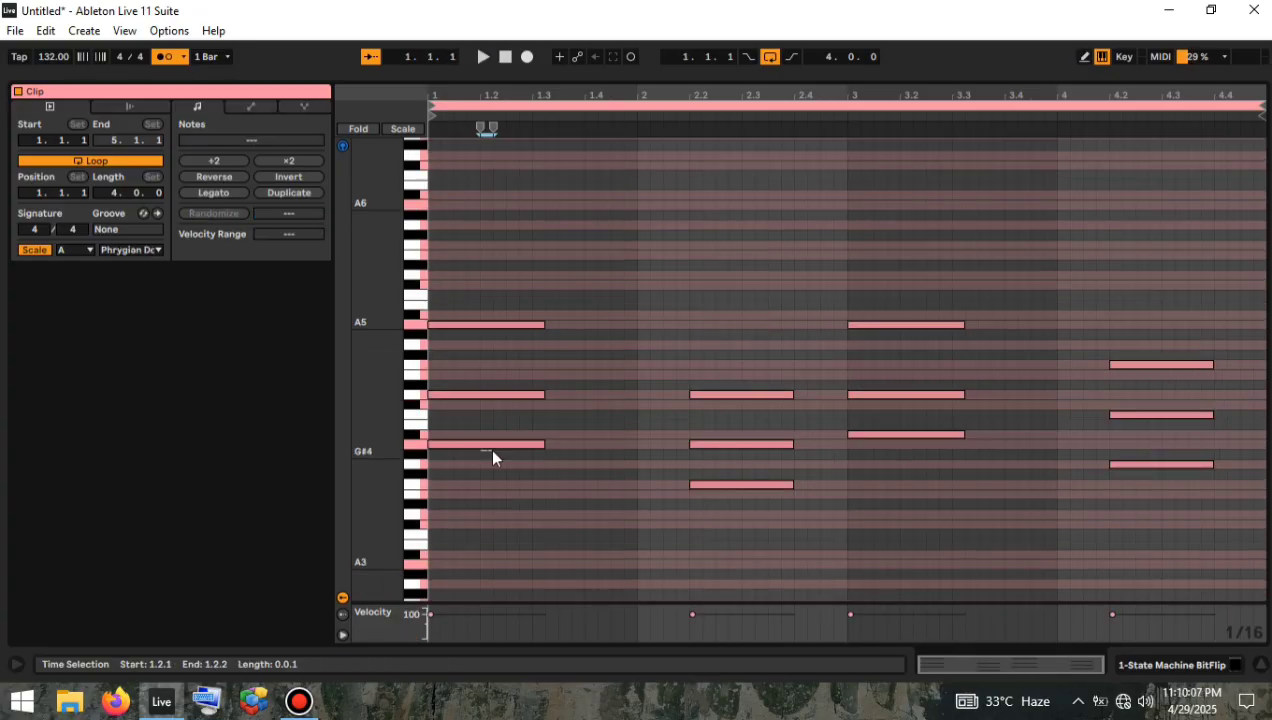
Copy the A4 note of the first chord down an octave to A3, aligned to 1.1.1.
click(465, 457)
click(448, 440)
drag(449, 440, 466, 440)
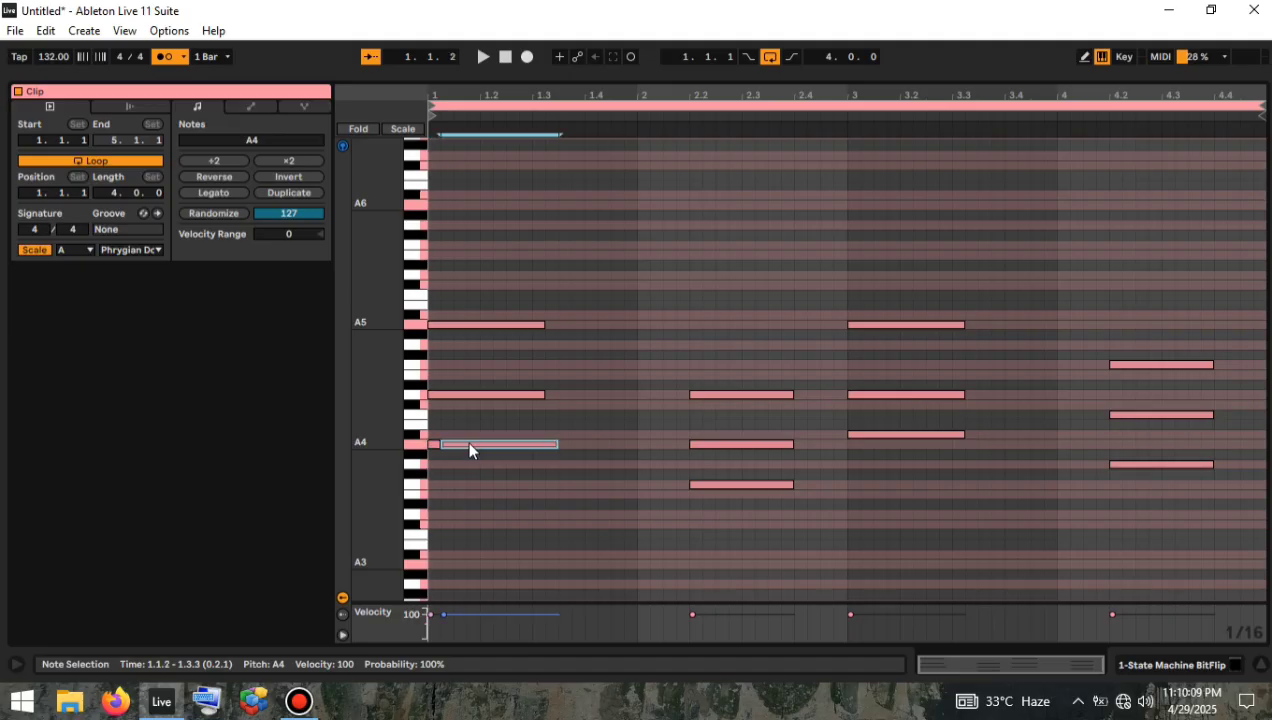
key(shift+Down)
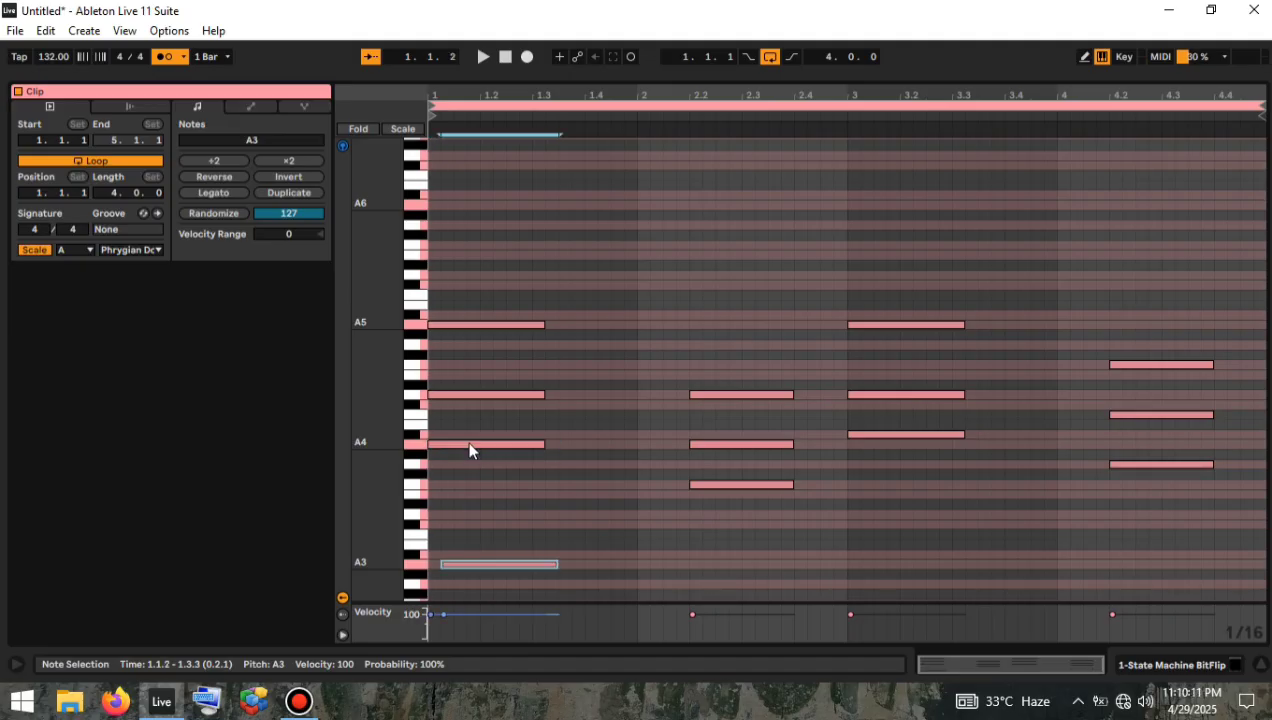
key(Left)
Copy the D5 note of the first chord to D4, aligned to 1.1.1 with the same length.
scroll(466, 420, down, 3)
click(459, 304)
drag(462, 306, 468, 308)
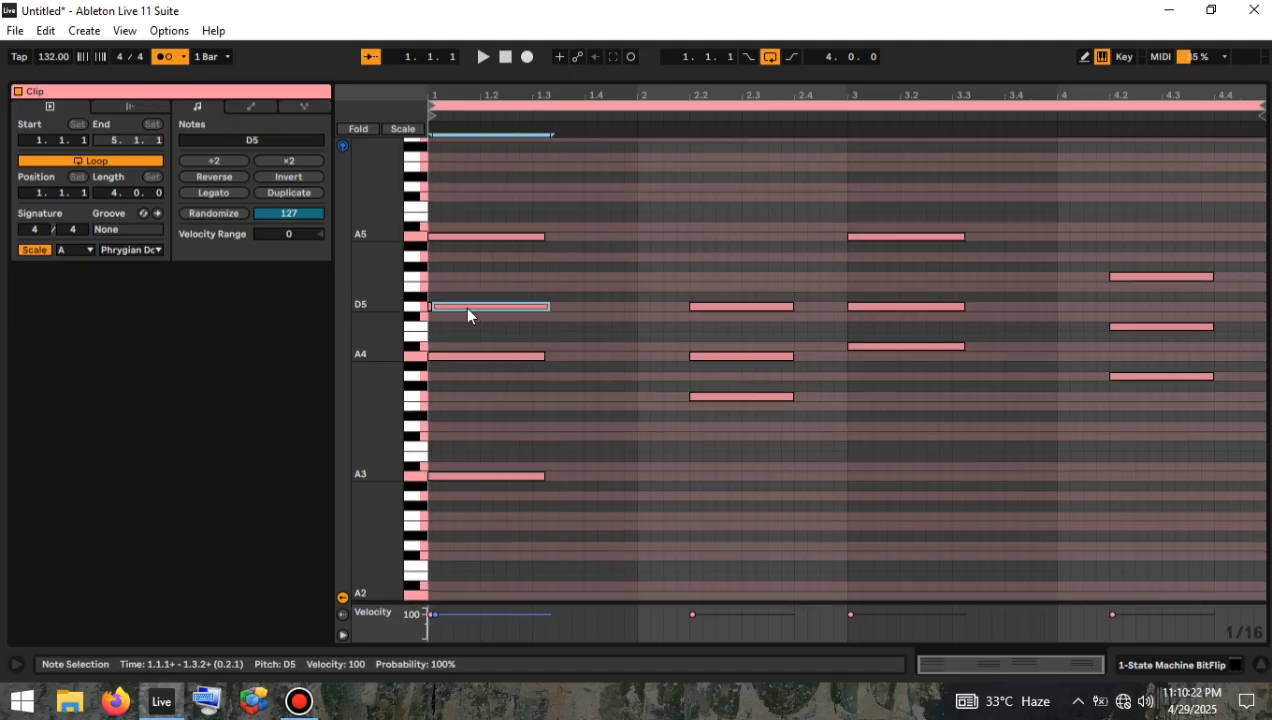
key(shift+Up)
key(shift+Left)
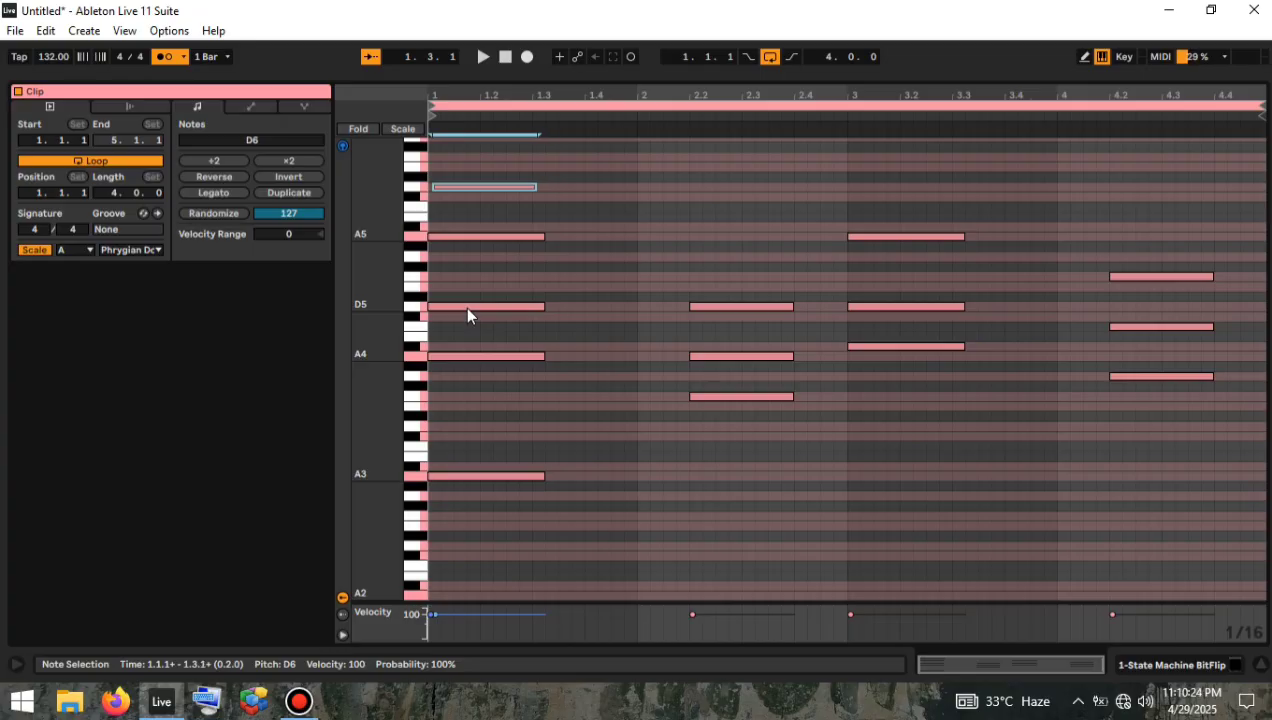
key(shift+Right)
key(shift+Down)
key(shift+Down)
Delete the F4 note at 2.2.1, redraw it up to 2.4.1, and play the clip.
click(720, 404)
click(724, 396)
key(Delete)
key(b)
click(699, 397)
drag(697, 397, 792, 398)
key(space)
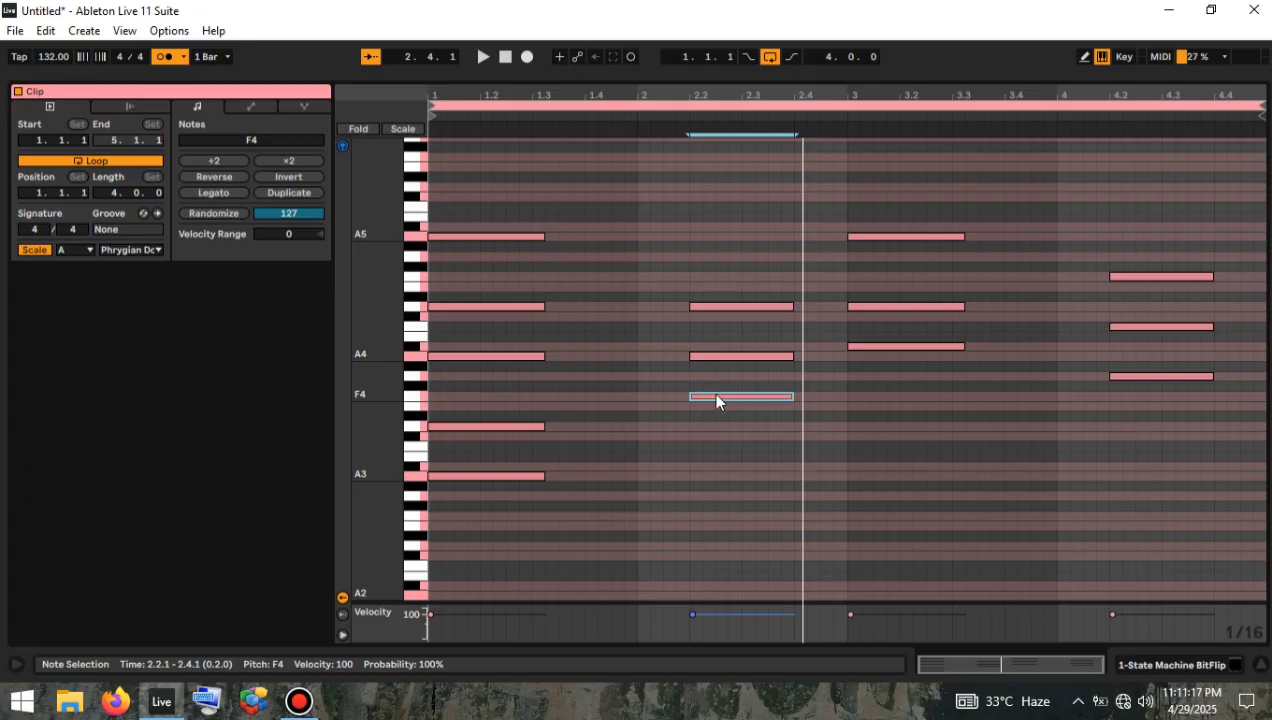
Copy the F4 and A4 notes at 2.2.1 down an octave to F3 and A3, keeping both copies two beats long.
drag(716, 400, 719, 401)
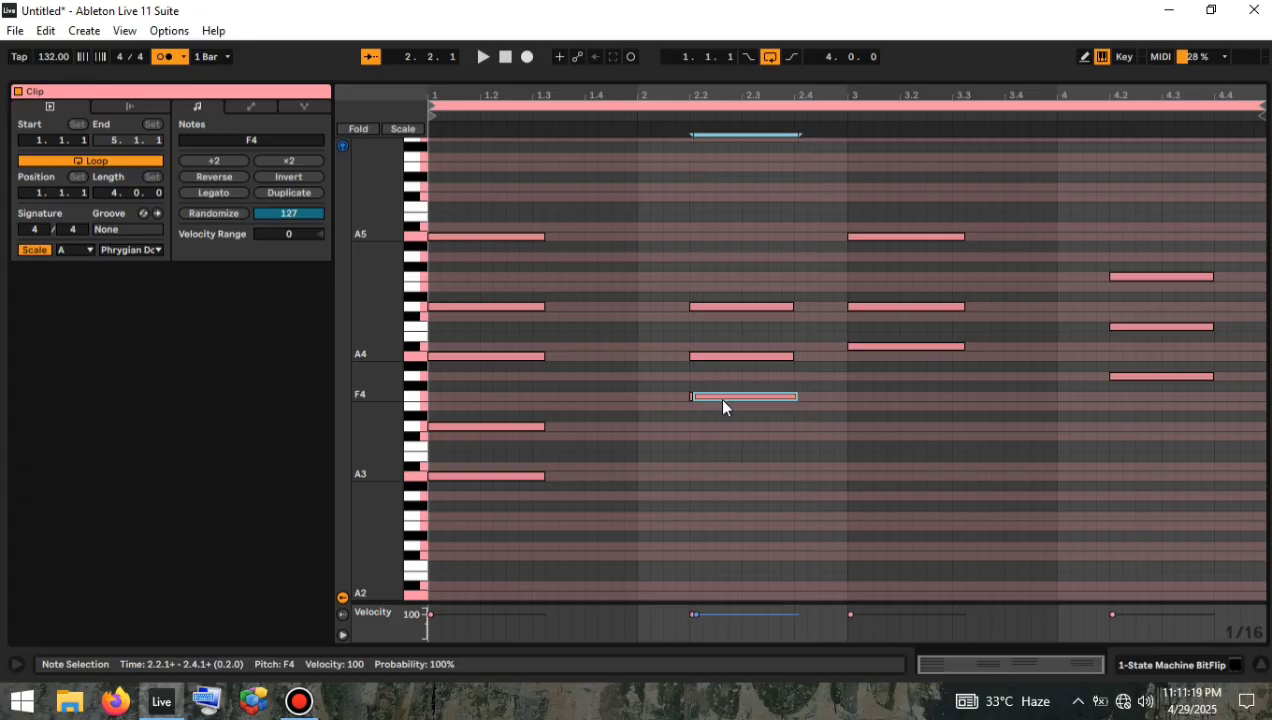
key(shift+Right)
key(shift+Down)
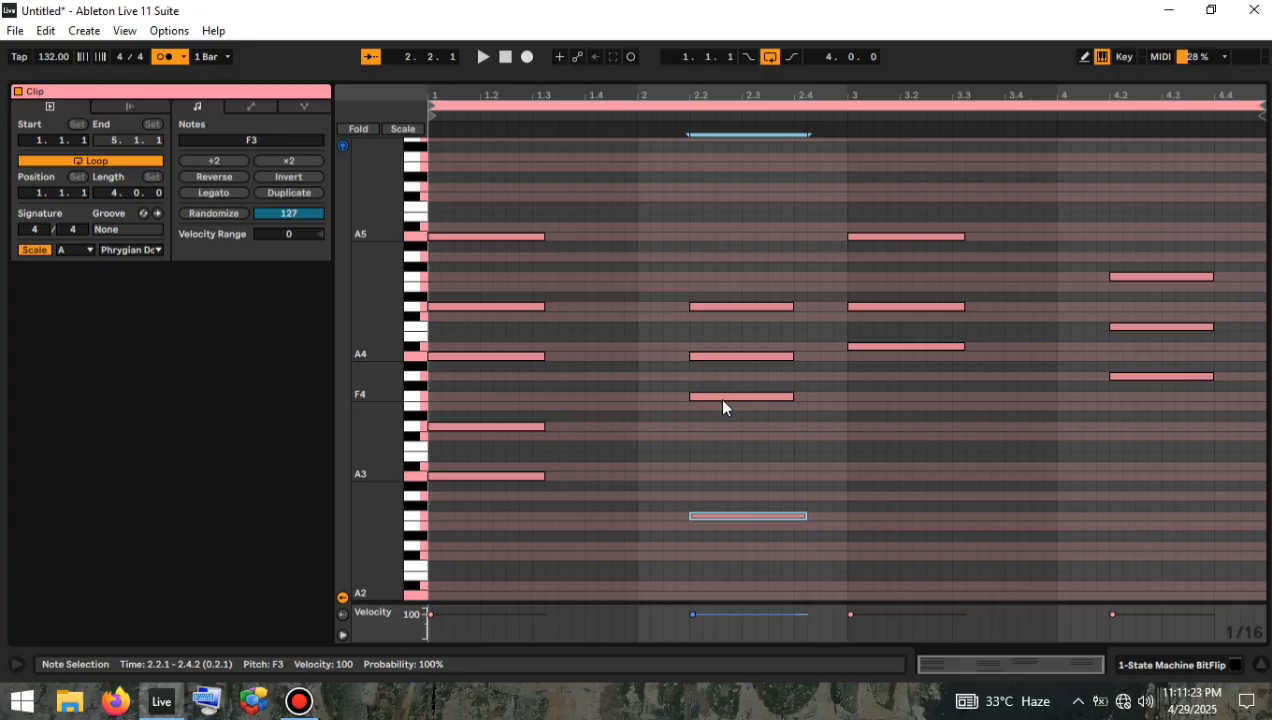
key(shift+Left)
drag(722, 400, 727, 358)
key(shift+Down)
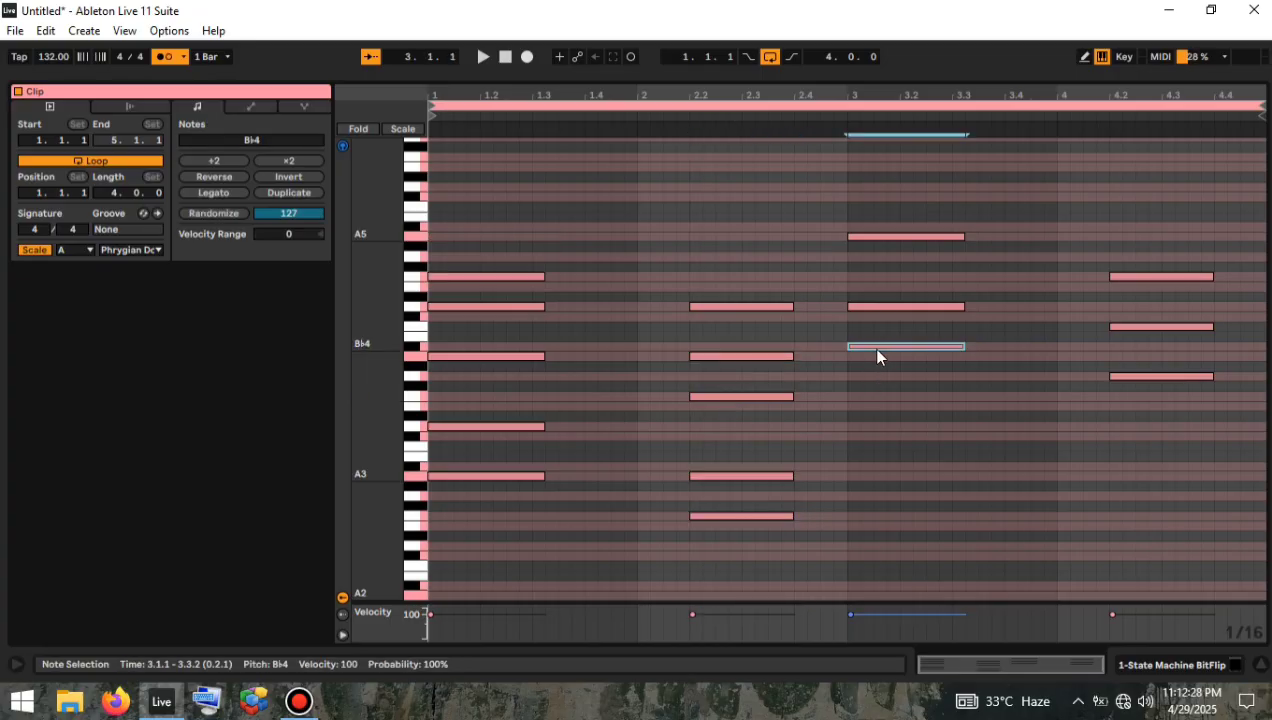
Copy the B♭4 note at 3.1.1 down an octave to B♭3.
drag(877, 348, 878, 348)
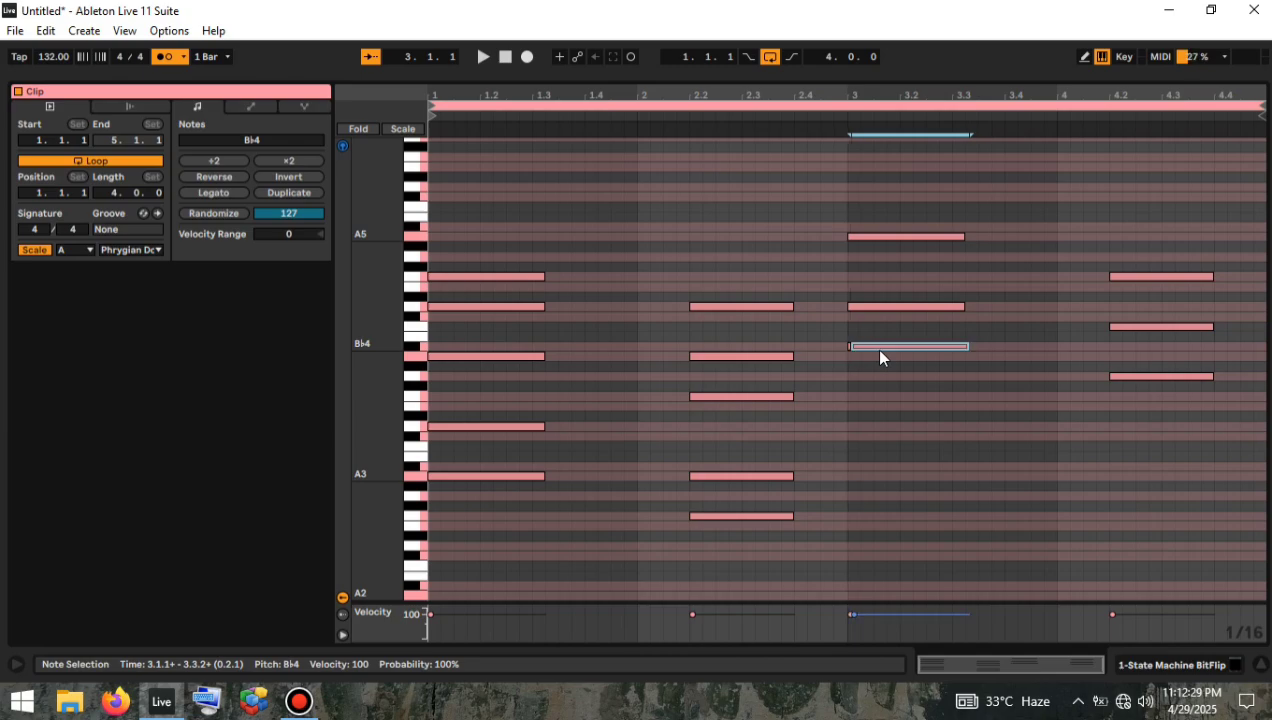
key(shift+Down)
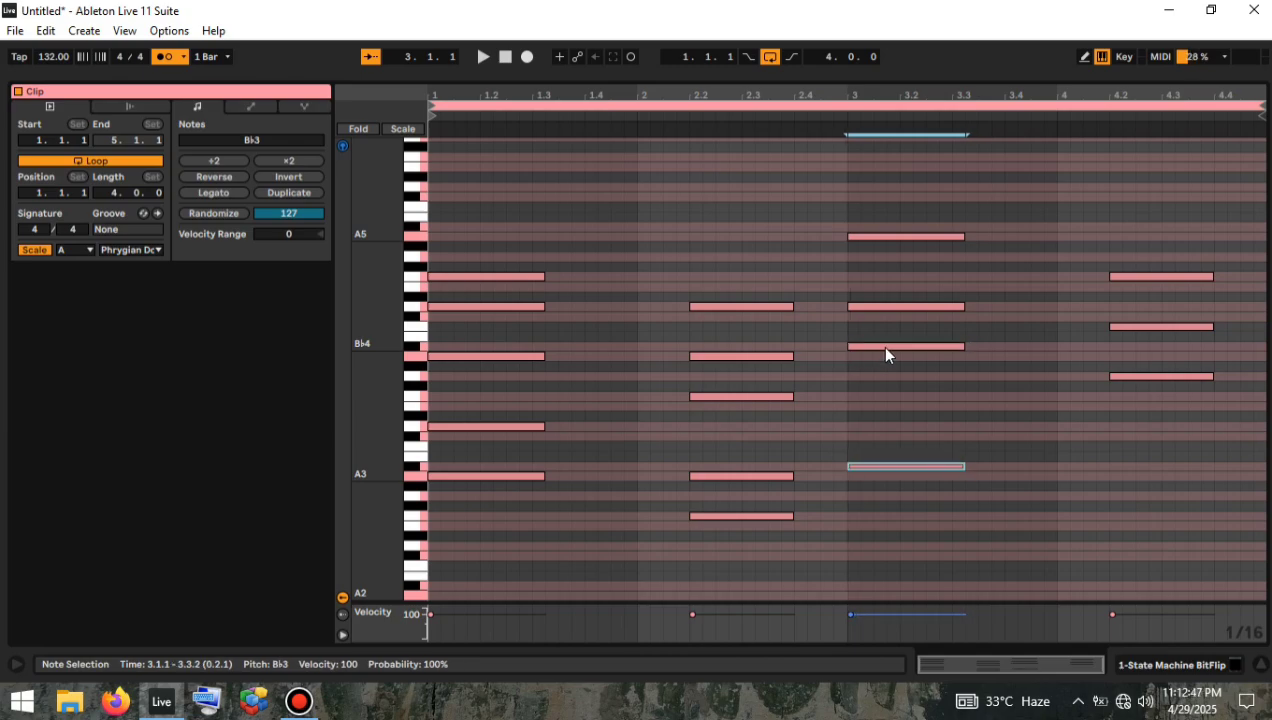
Copy the G4 and C5 notes at 4.2.1 down an octave to G3 and C4, keeping both copies two beats long.
click(1130, 377)
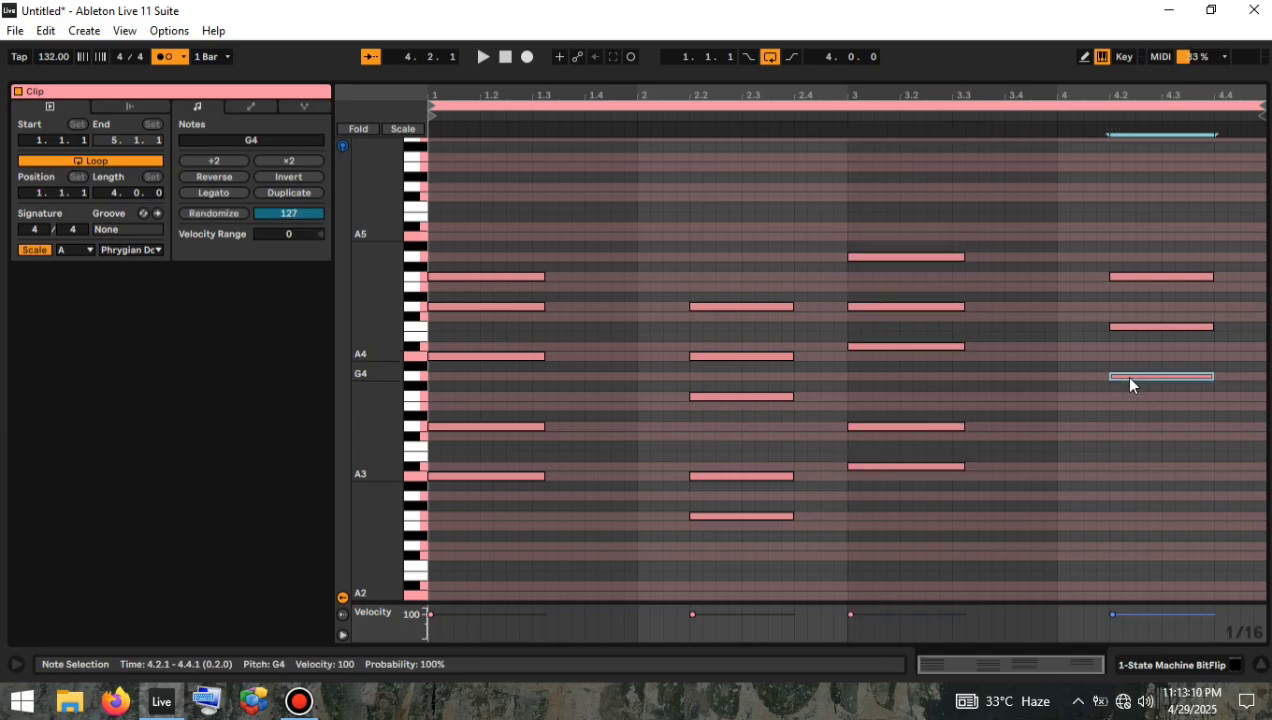
drag(1130, 378, 1132, 378)
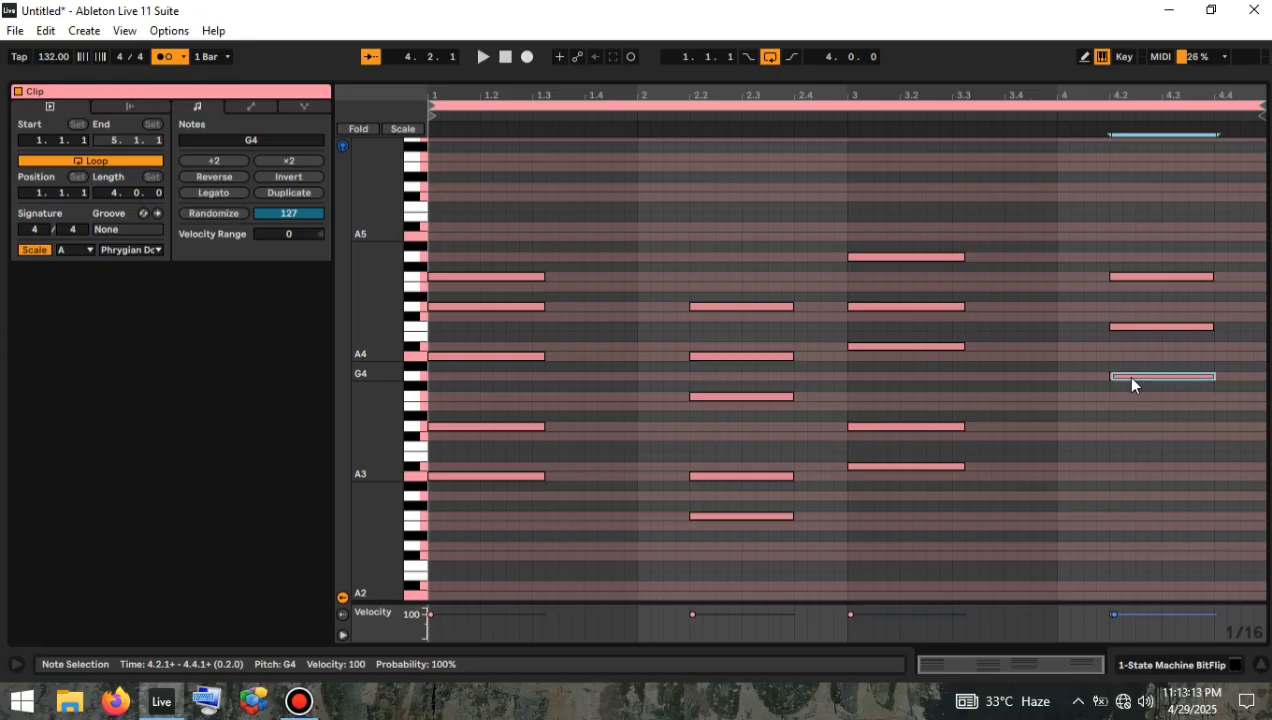
key(ctrl+v)
key(shift+Down)
click(1124, 327)
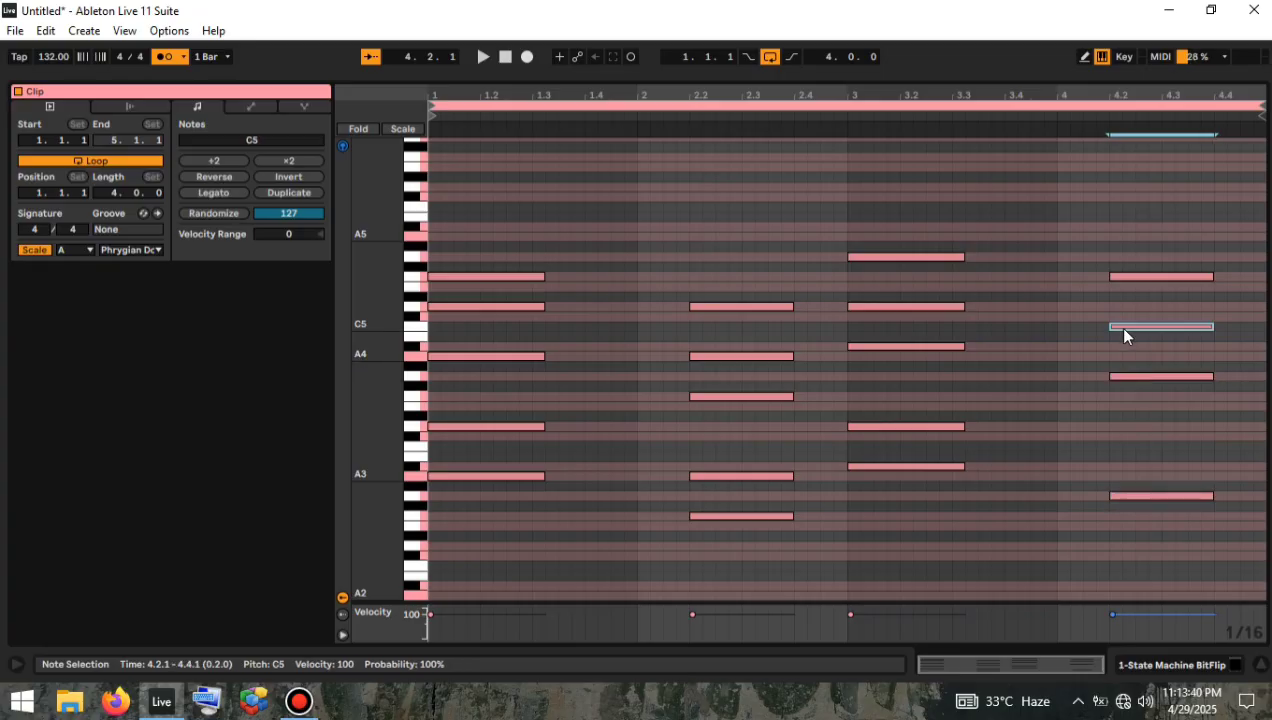
drag(1124, 329, 1126, 330)
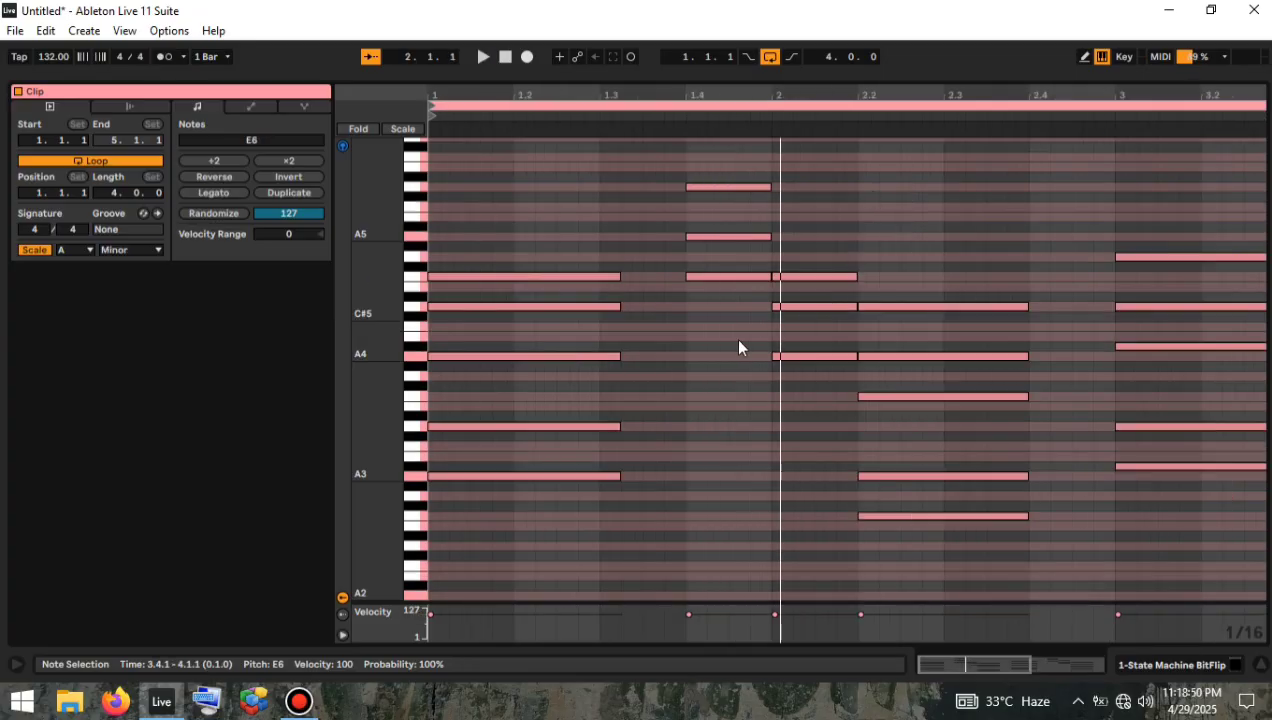
Transpose the one-beat chords at 1.4.1 and 2.1.1 down an octave and play the clip to check them.
drag(734, 339, 716, 215)
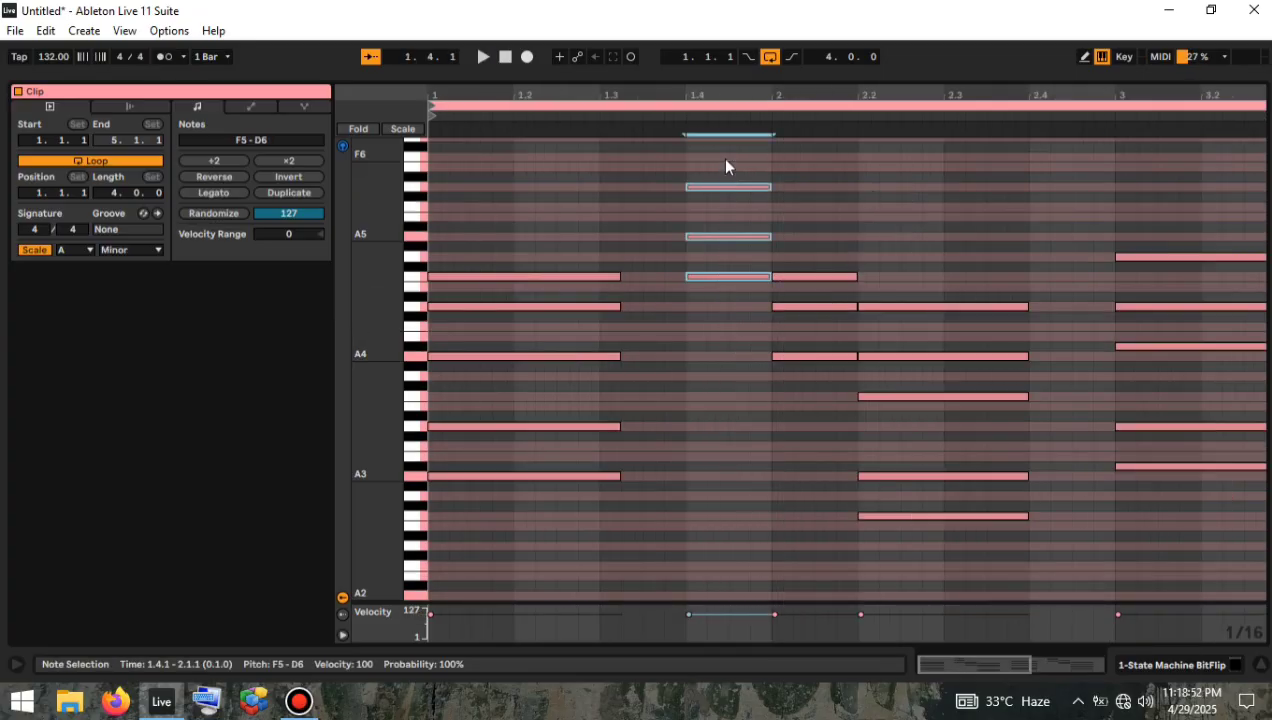
key(shift+Down)
key(space)
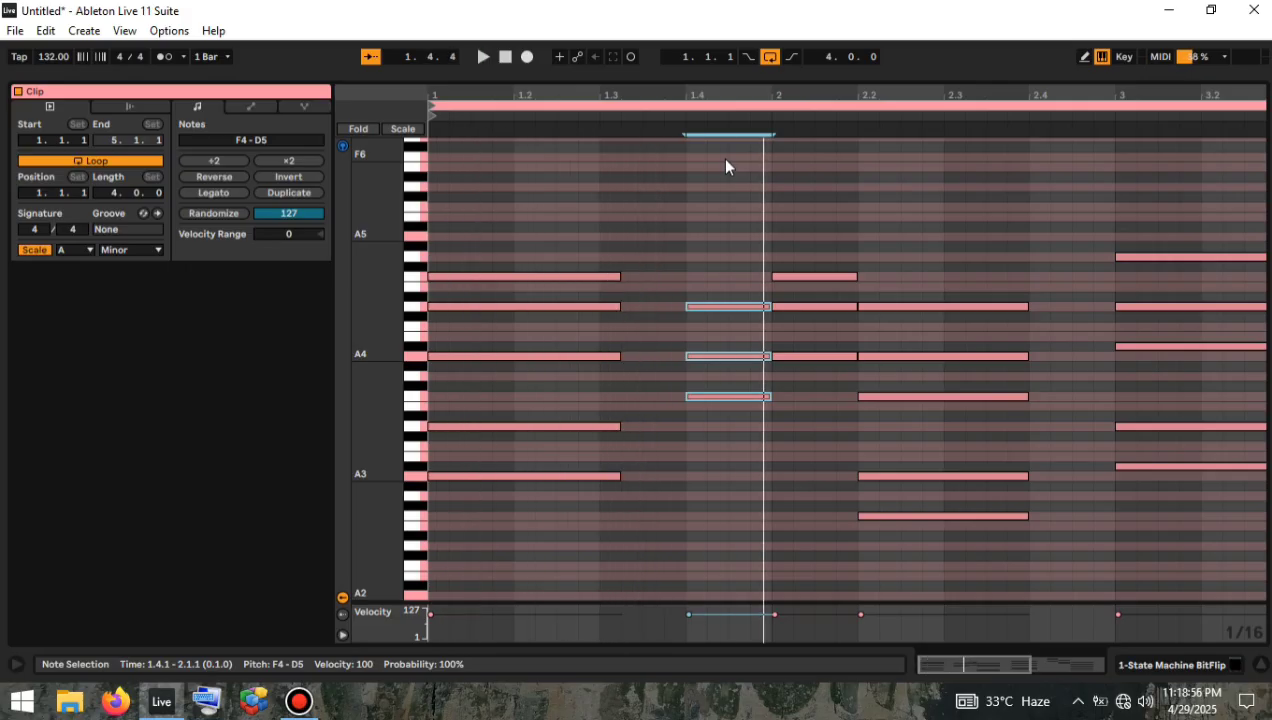
click(820, 321)
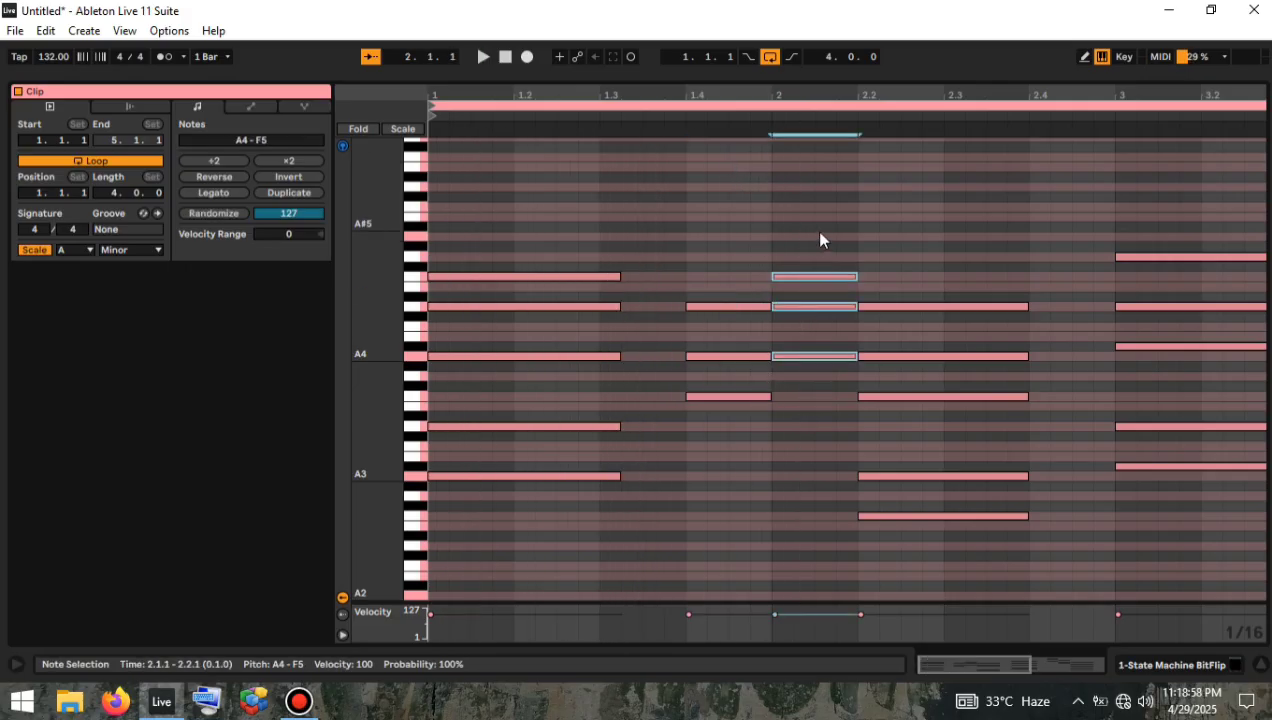
key(shift+Down)
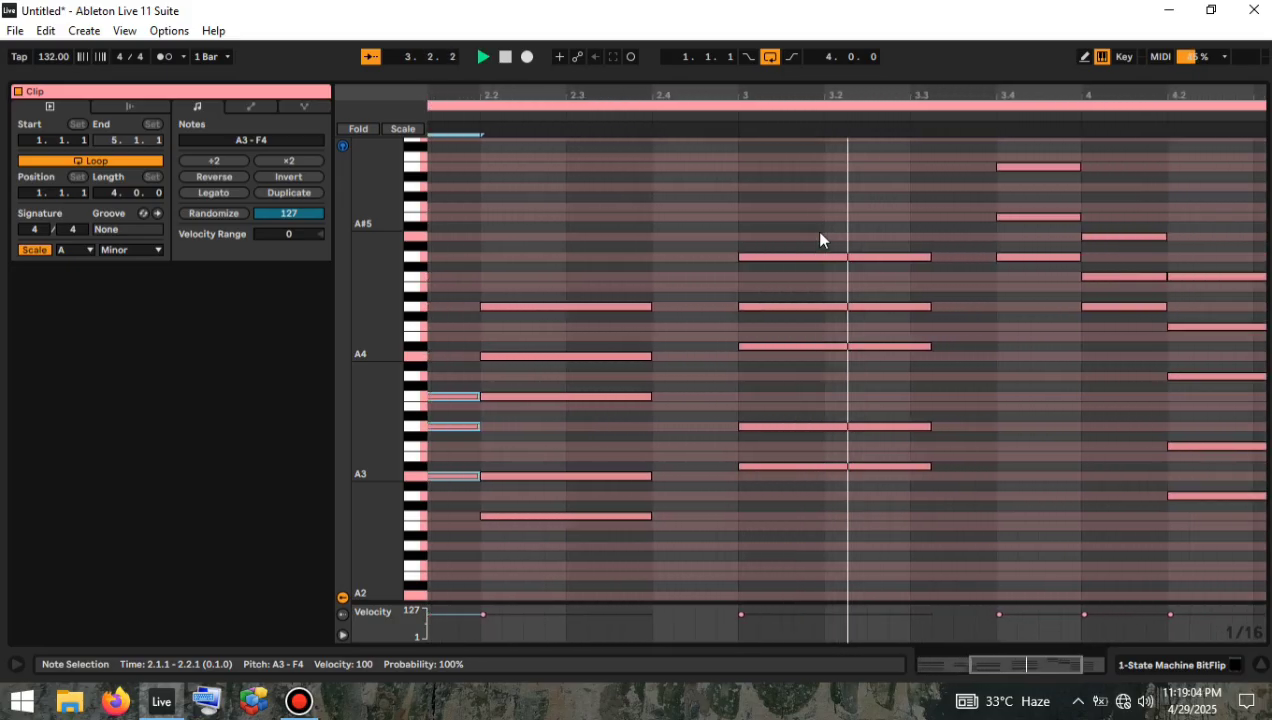
key(space)
Transpose the one-beat chords at 3.4.1 and 4.1.1 down an octave and play the clip.
drag(852, 298, 877, 158)
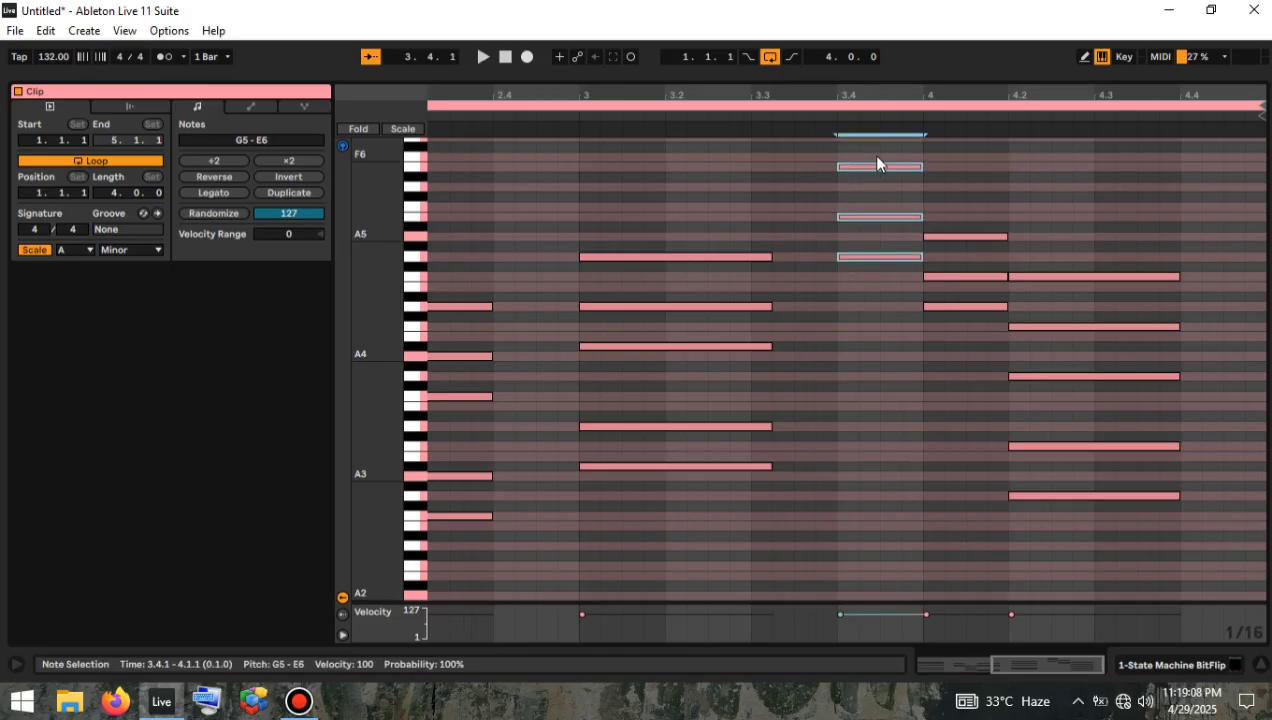
key(shift+Down)
drag(940, 345, 976, 190)
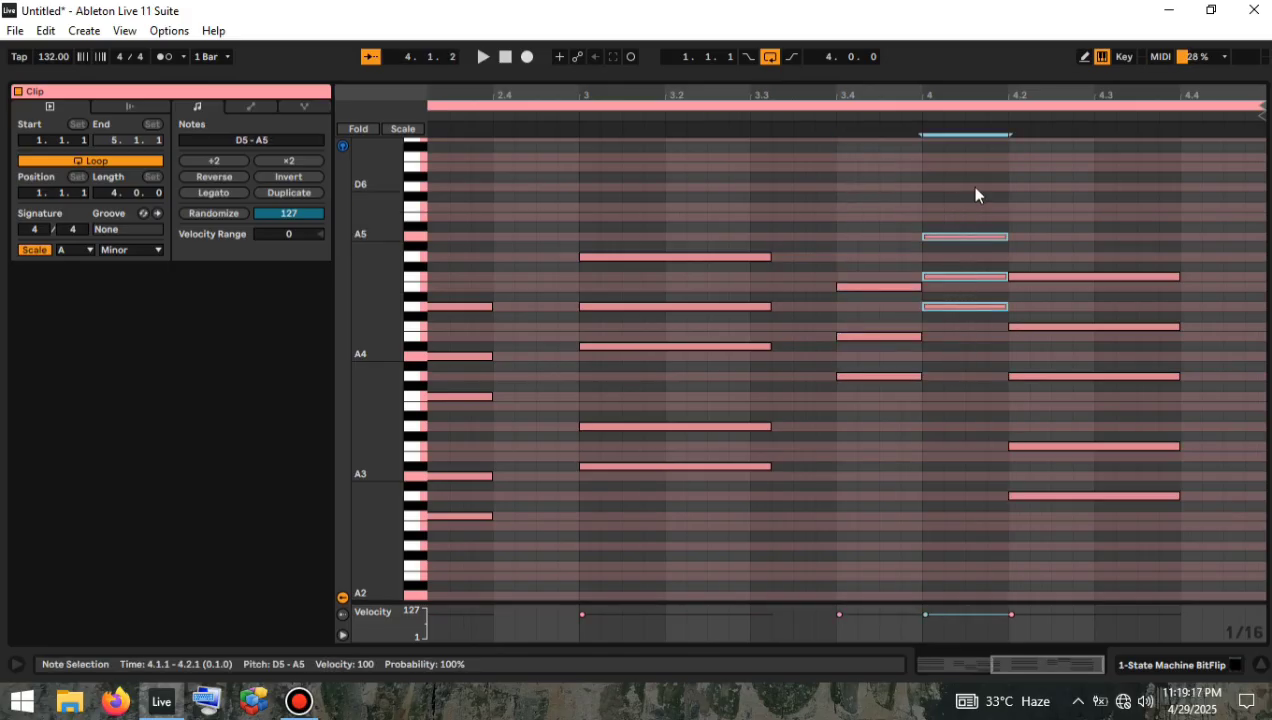
key(shift+Down)
key(space)
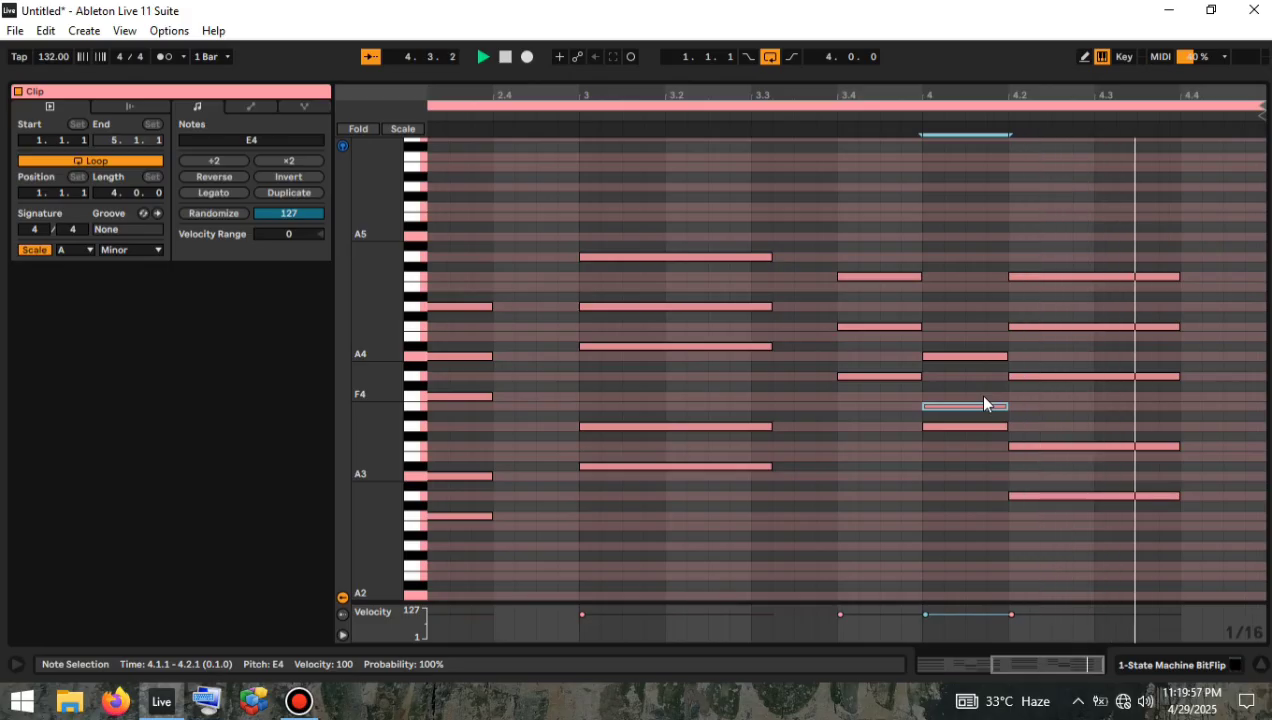
Raise the selected E4 note at 4.1.1 by ten semitones to D5.
key(Up)
key(Up)
key(Up)
key(Up)
key(Up)
key(Up)
key(Up)
key(Up)
key(Up)
key(Up)
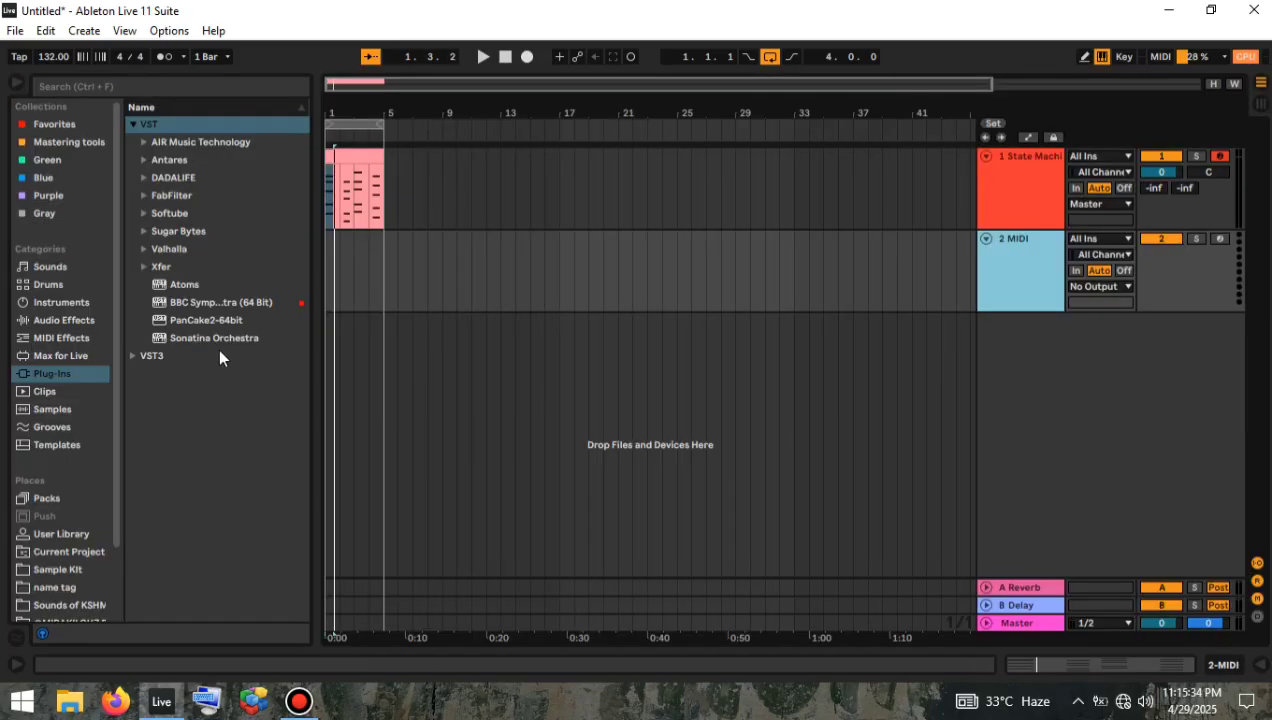
Load the Sonatina Orchestra plug-in on the second MIDI track, choose its Sonatina Choir instrument, and close the plug-in window.
click(225, 340)
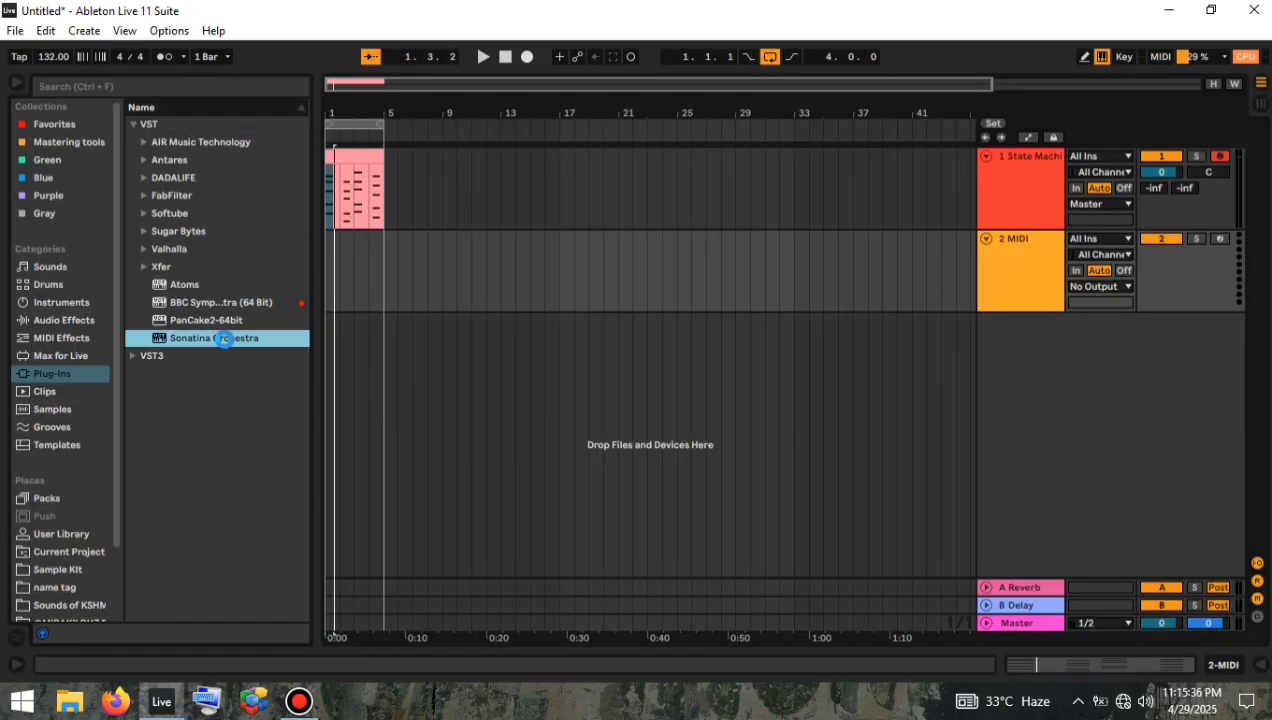
double_click(226, 340)
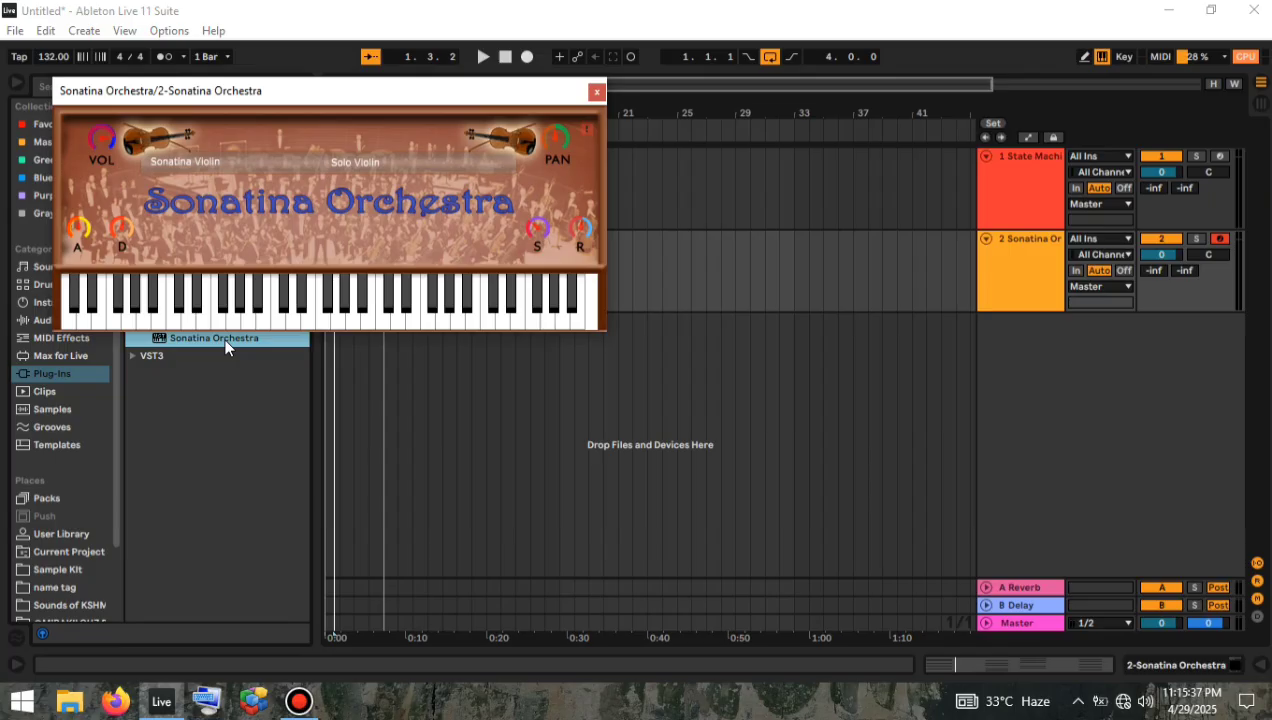
click(357, 163)
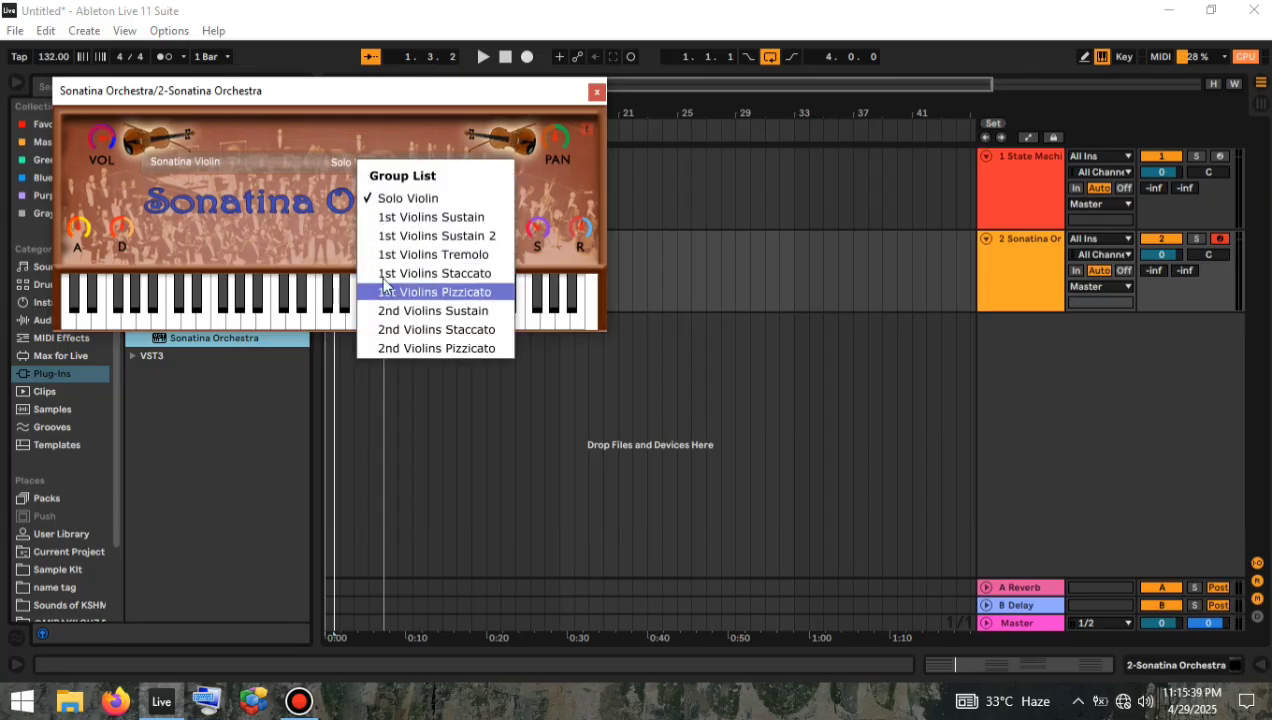
click(210, 161)
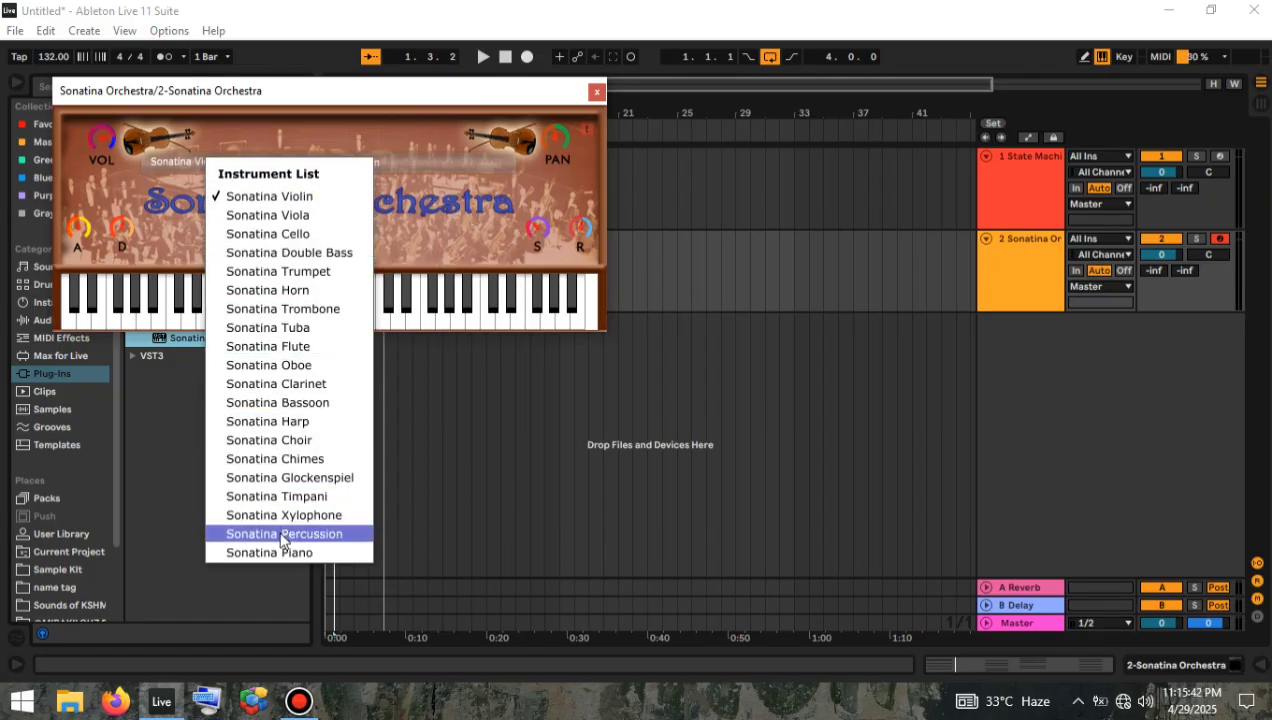
click(277, 441)
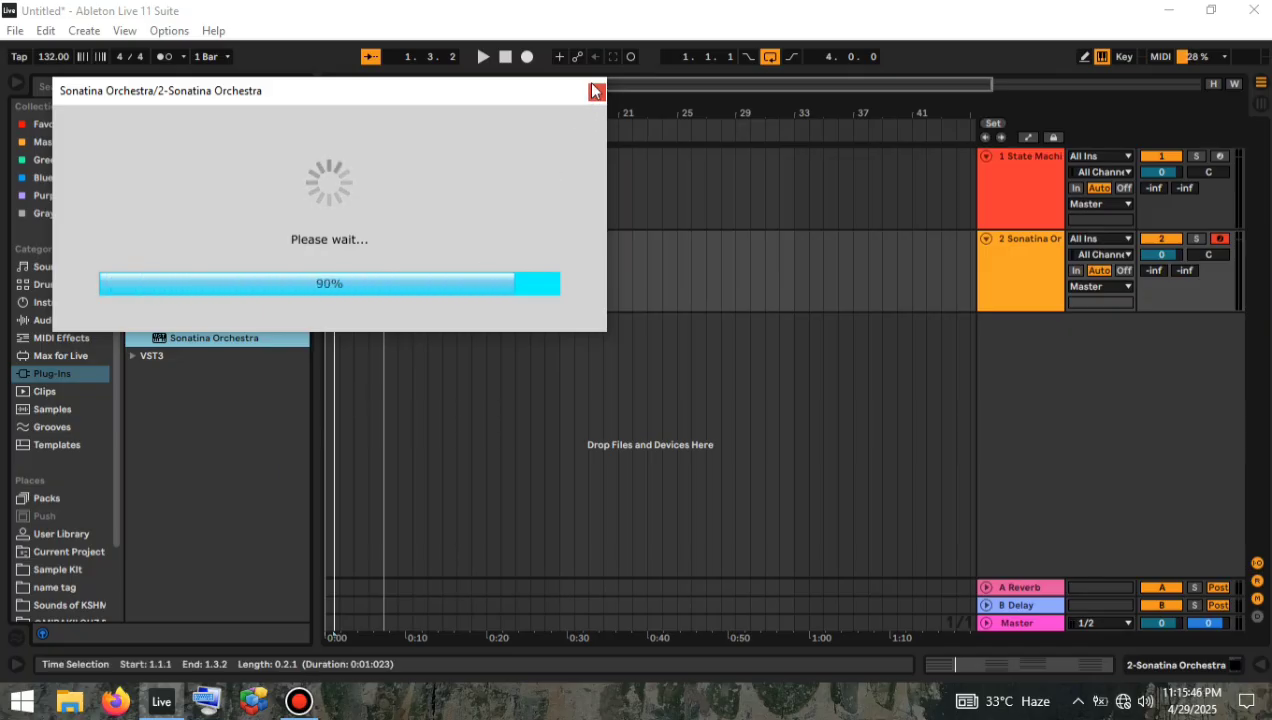
click(596, 91)
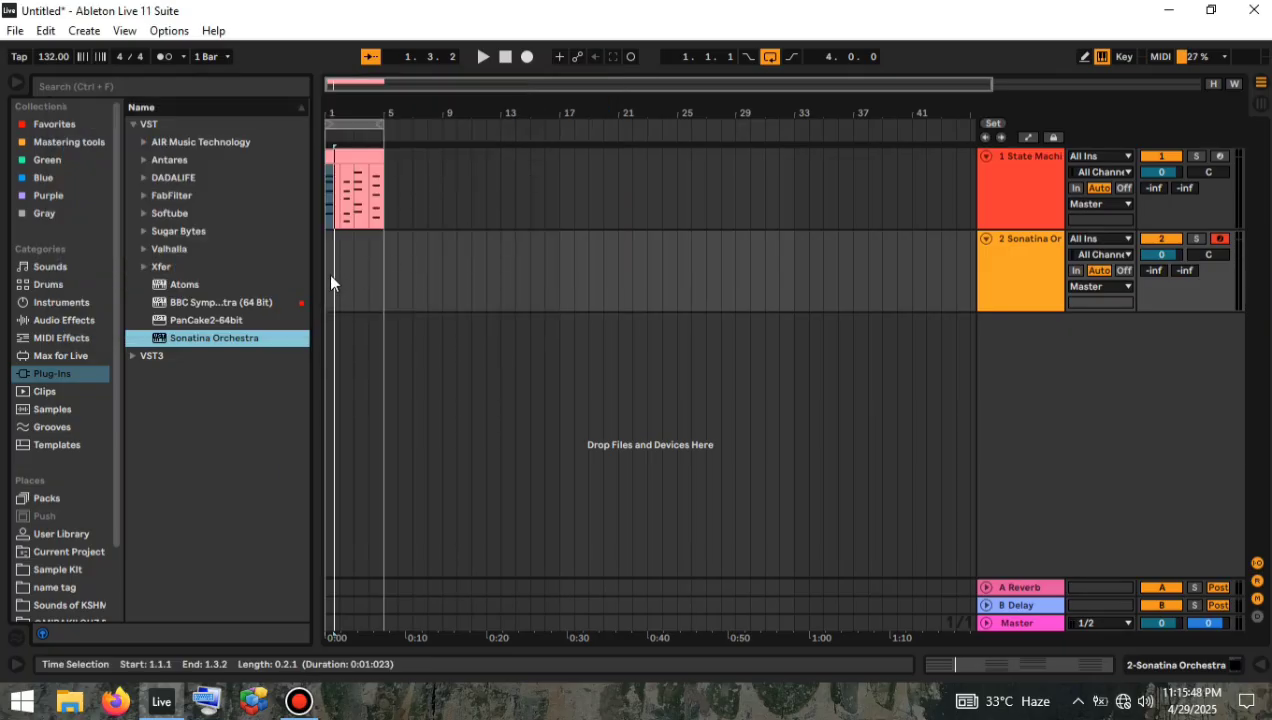
Insert an empty four-bar MIDI clip on the Sonatina Orchestra track, spanning bars 1 to 5.
drag(328, 273, 371, 277)
right_click(362, 283)
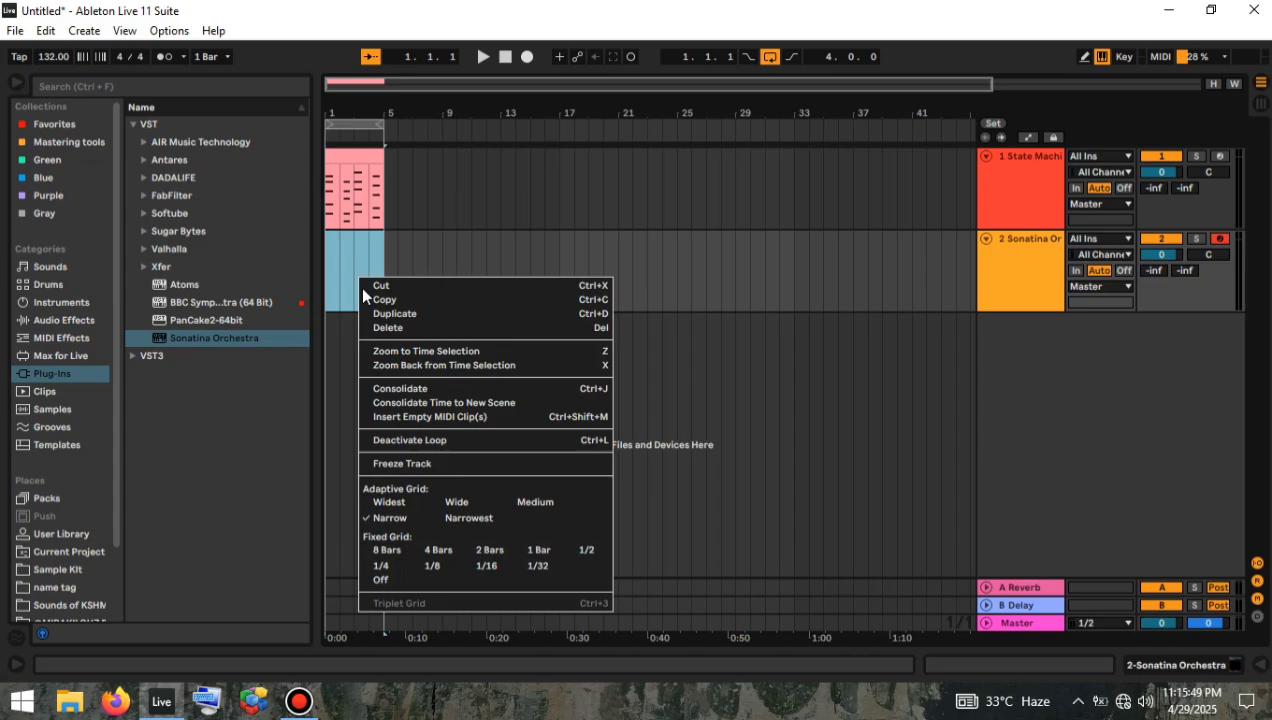
click(429, 414)
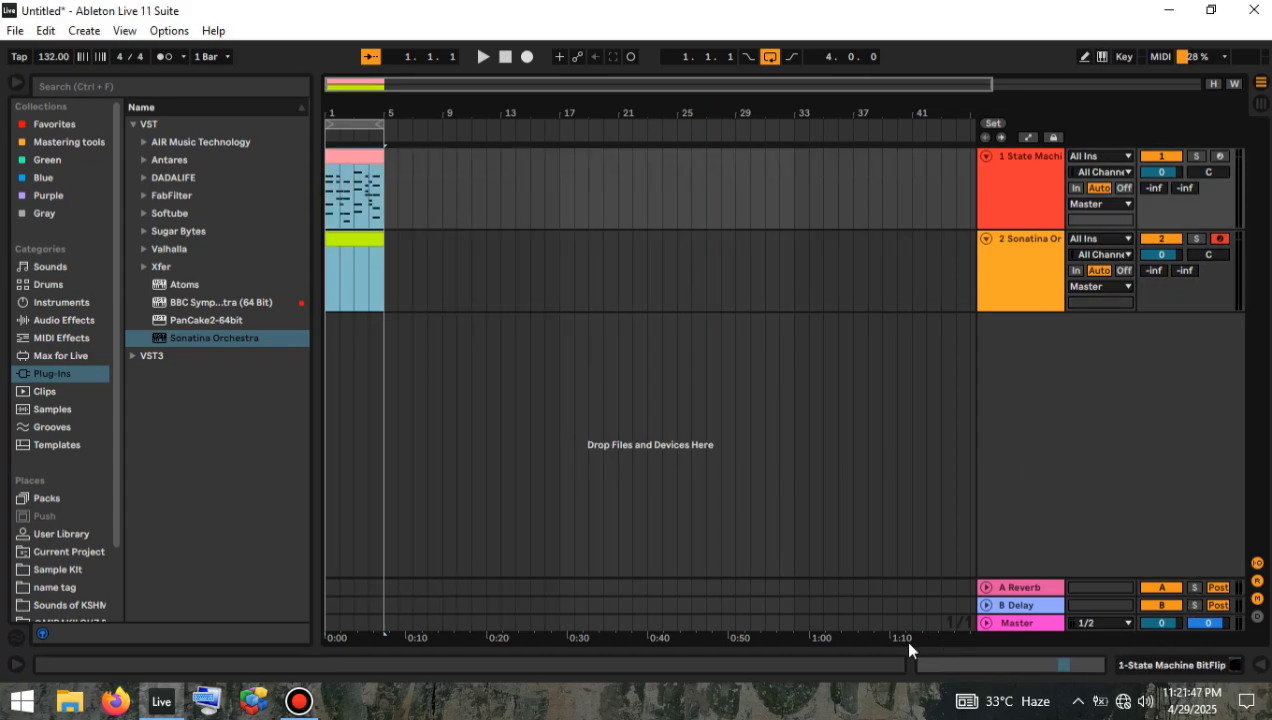
Show both clips together in the note editor and turn on Focus for editing the Sonatina Orchestra clip.
click(935, 662)
click(400, 108)
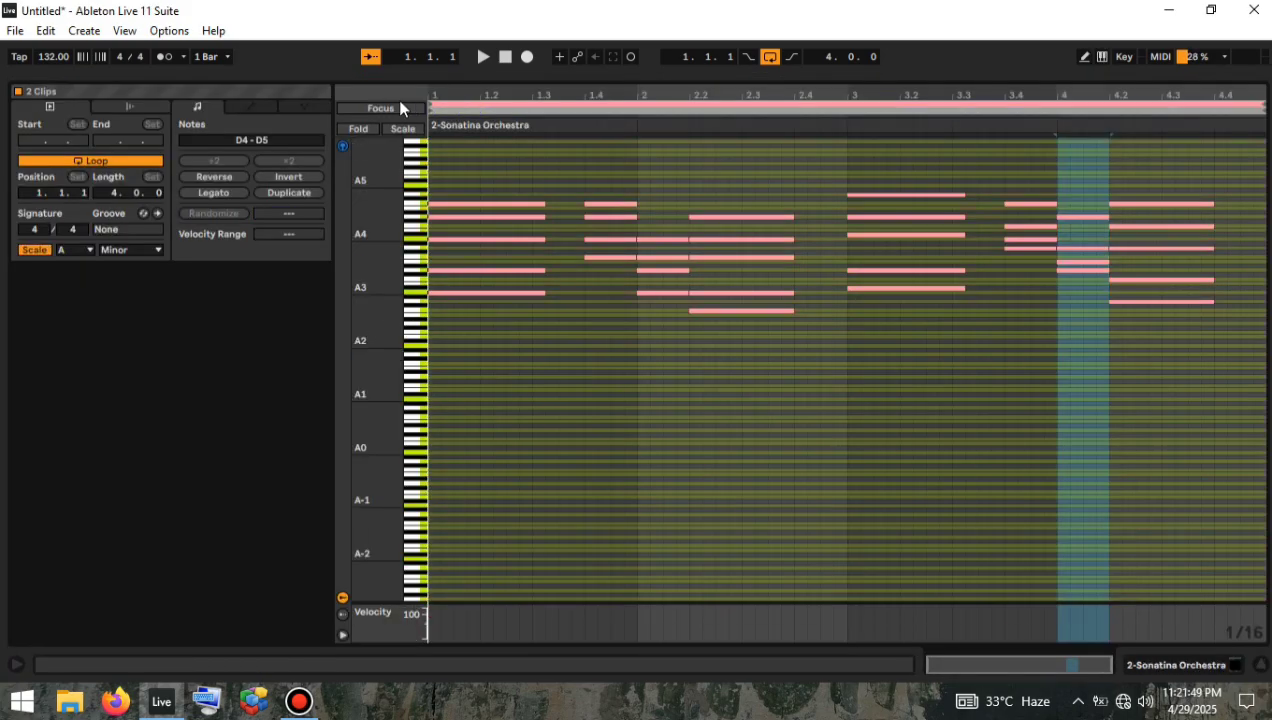
click(394, 108)
mouse_move(410, 257)
mouse_down()
mouse_move(480, 257)
mouse_move(472, 270)
mouse_up()
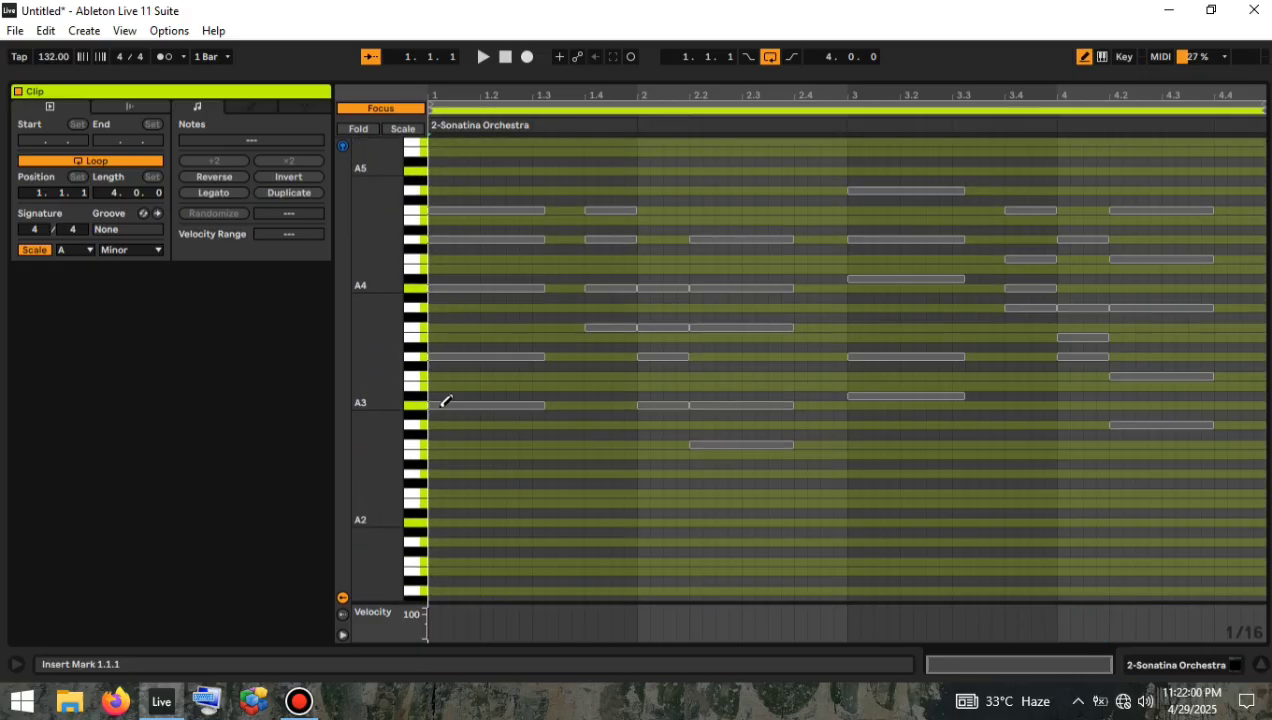
Draw A3, D4 and A4 in the Sonatina Orchestra clip from 1.1.1 to 1.3.2 and play it.
click(437, 405)
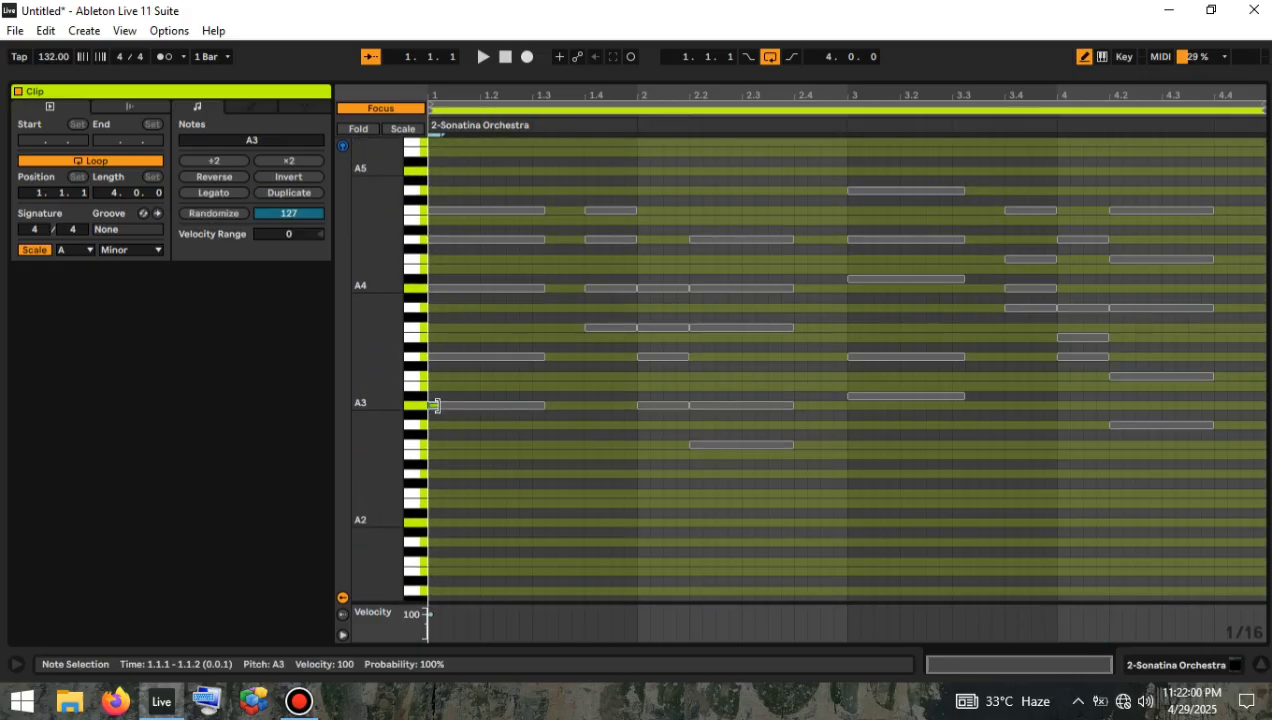
drag(479, 412, 540, 414)
click(437, 356)
drag(437, 356, 543, 356)
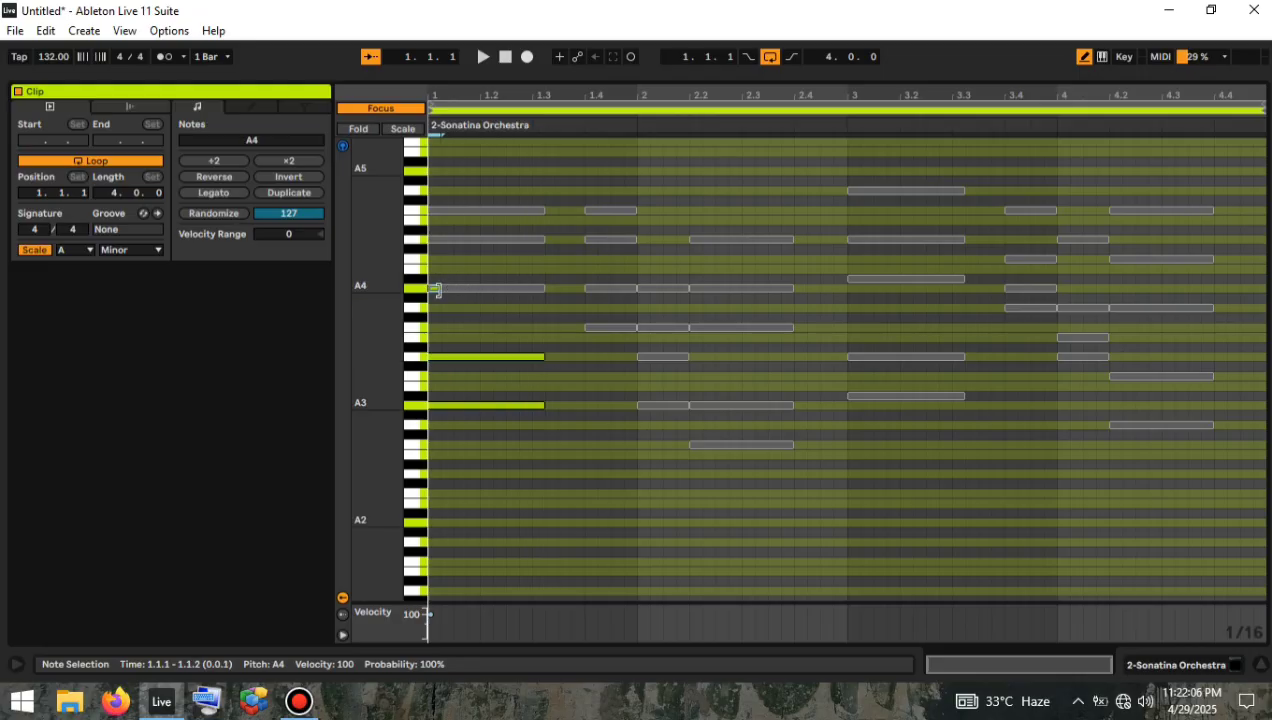
click(437, 288)
drag(500, 294, 541, 288)
key(space)
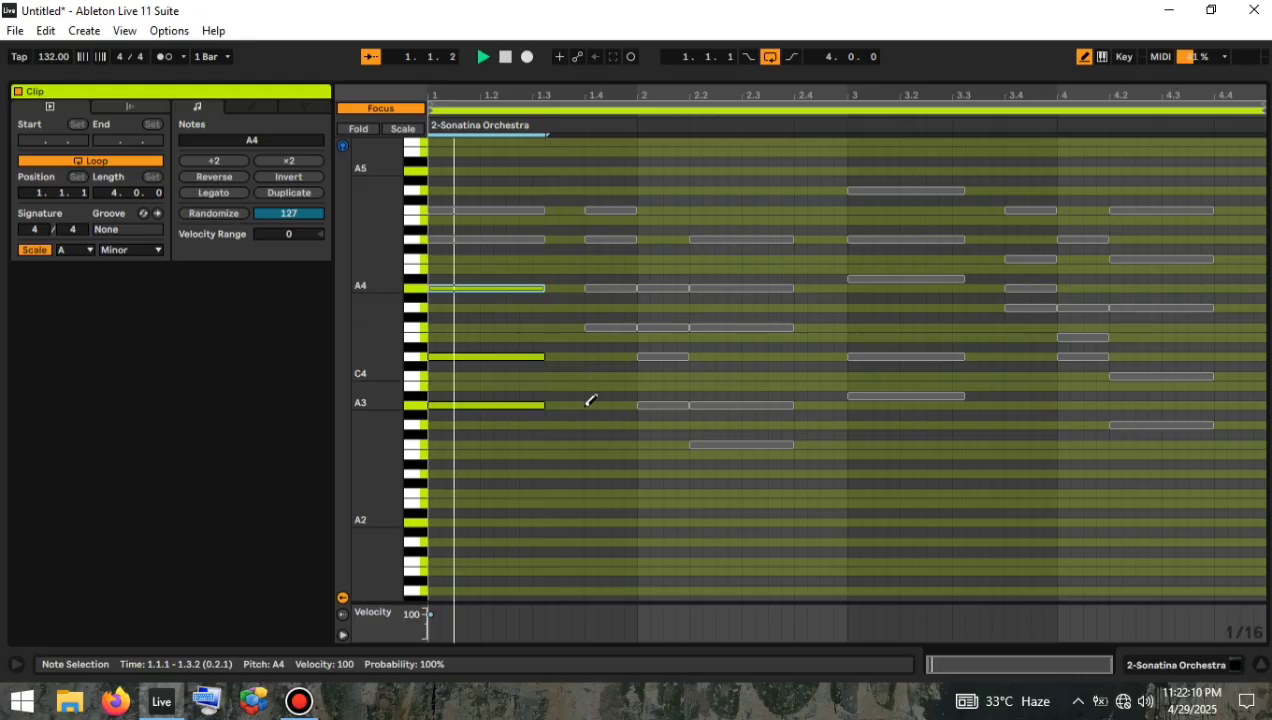
Add D5 and F5 to the first choir chord, from 1.1.1 to 1.3.2, and play the clip.
click(435, 239)
drag(437, 240, 545, 240)
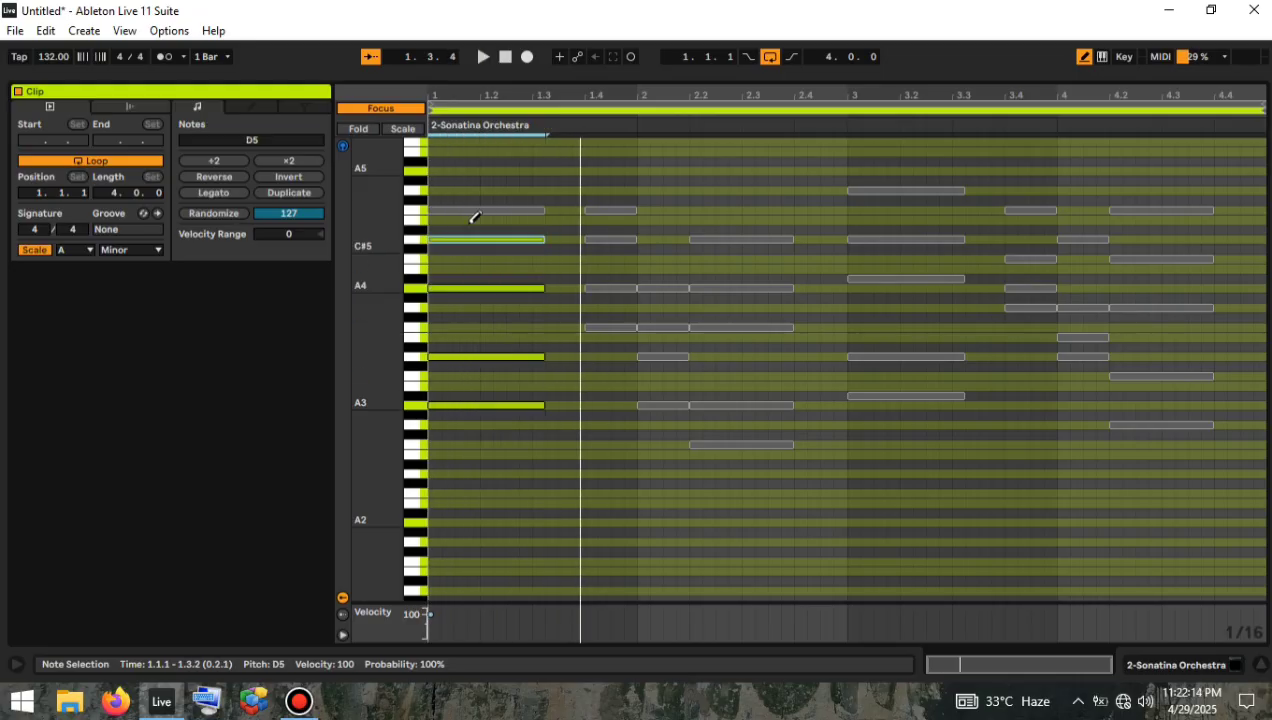
click(437, 209)
drag(437, 212, 545, 212)
key(space)
Draw A#3 and D4 at 3.1.1 in the Sonatina Orchestra clip, each lasting until 3.3.2.
click(851, 395)
drag(856, 396, 964, 396)
click(865, 355)
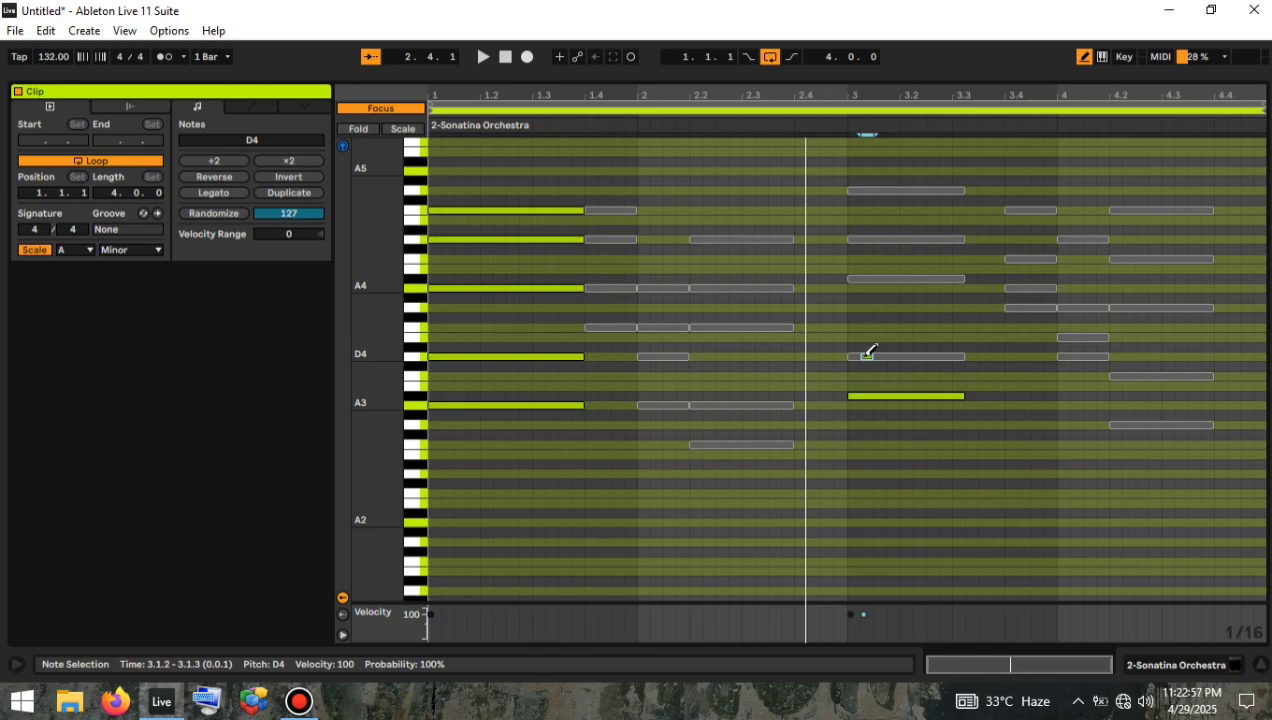
drag(857, 354, 966, 351)
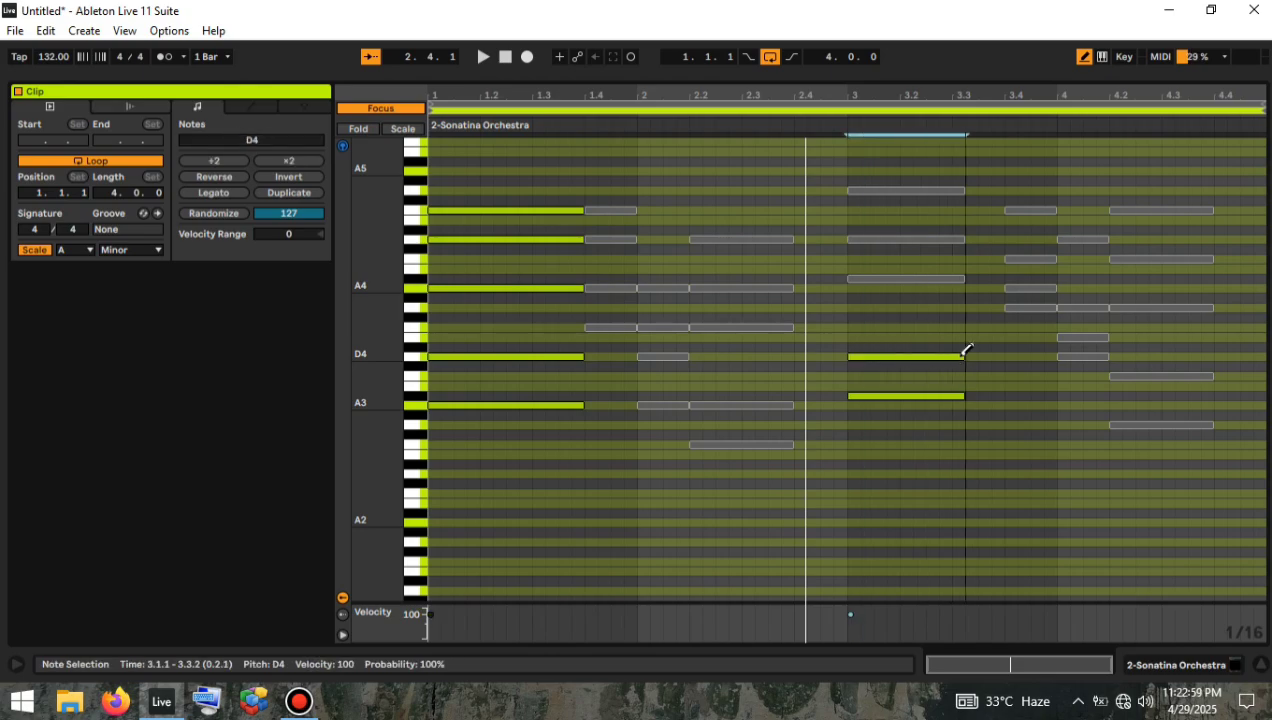
Add A#4, D5 and G5 at 3.1.1, lengthen the whole chord to 3.4.1, and play the clip.
click(853, 278)
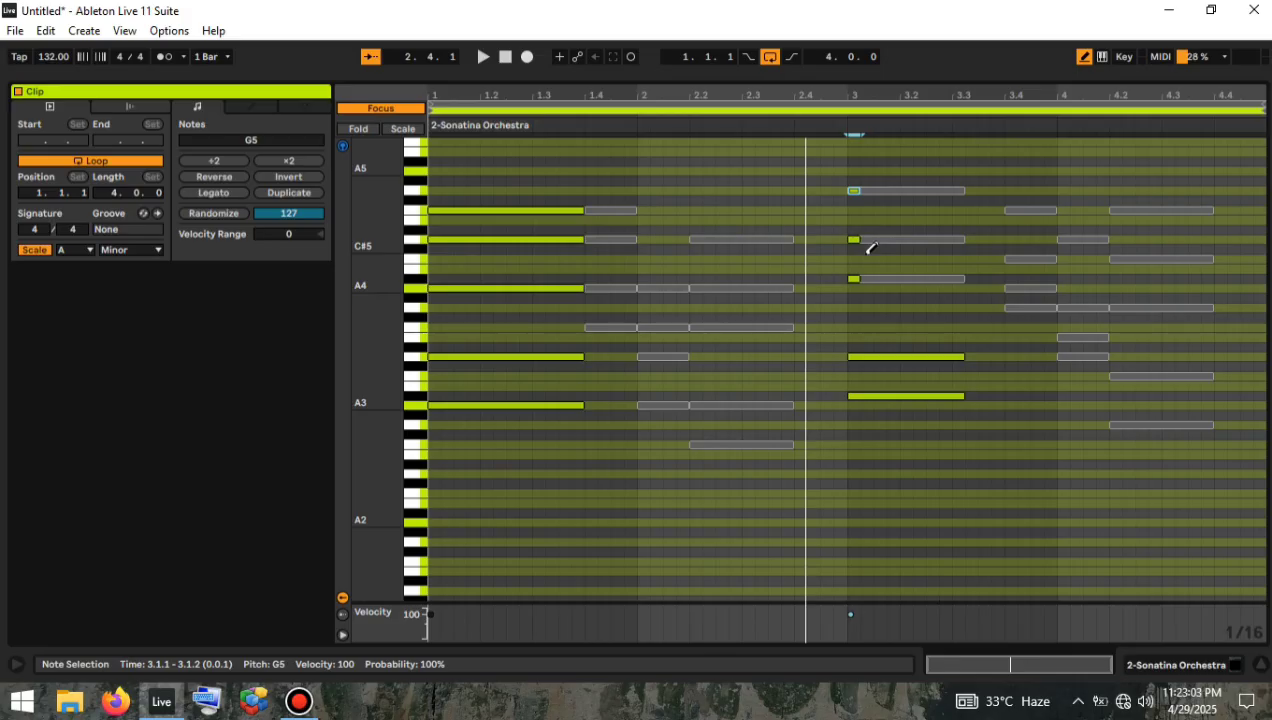
drag(857, 308, 965, 191)
drag(910, 446, 910, 158)
drag(967, 190, 1003, 190)
key(space)
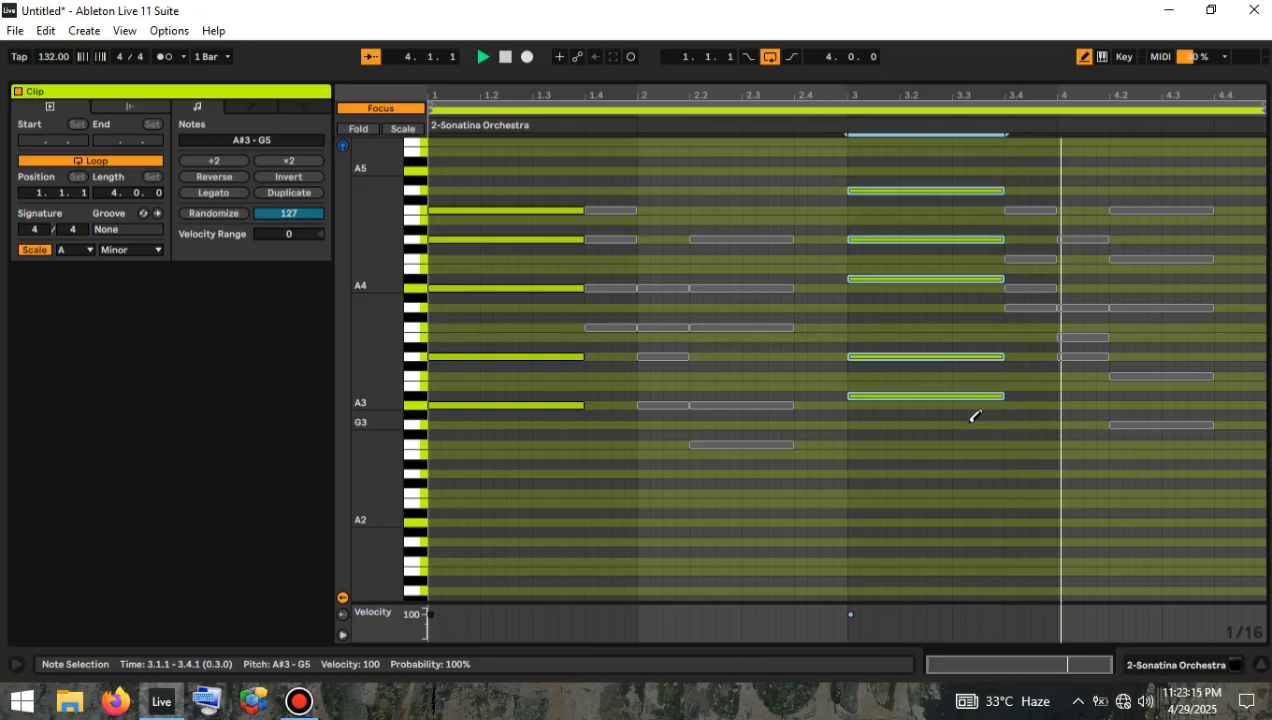
Draw F3, A3, F4, A4 and D5 at 2.2.1, lengthen them to 3.1.1, and play the clip.
click(697, 443)
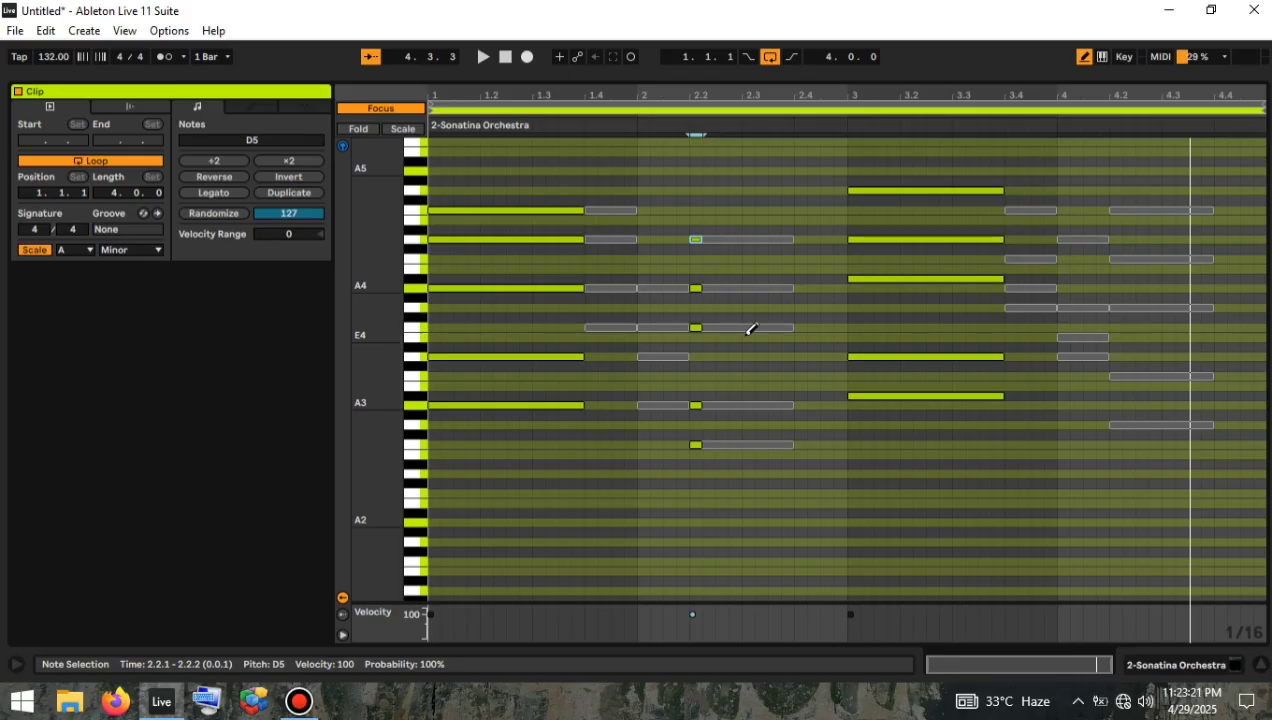
drag(717, 476, 699, 328)
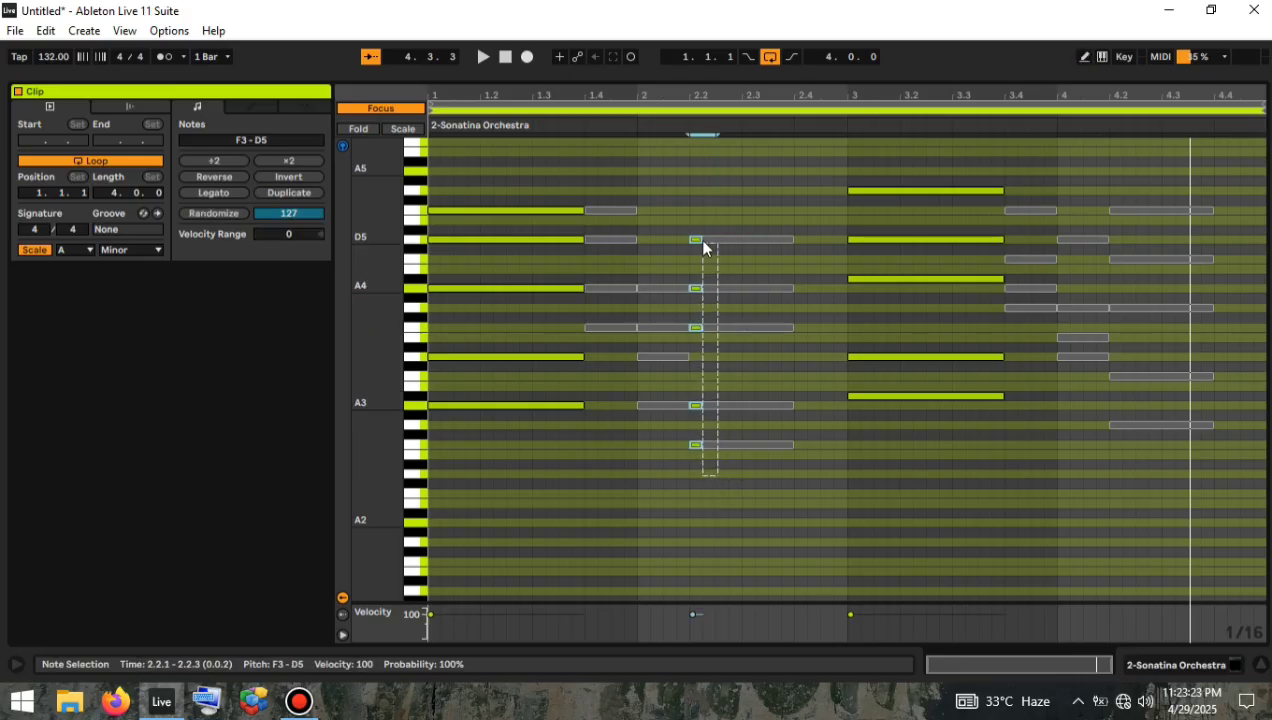
drag(703, 240, 841, 288)
key(space)
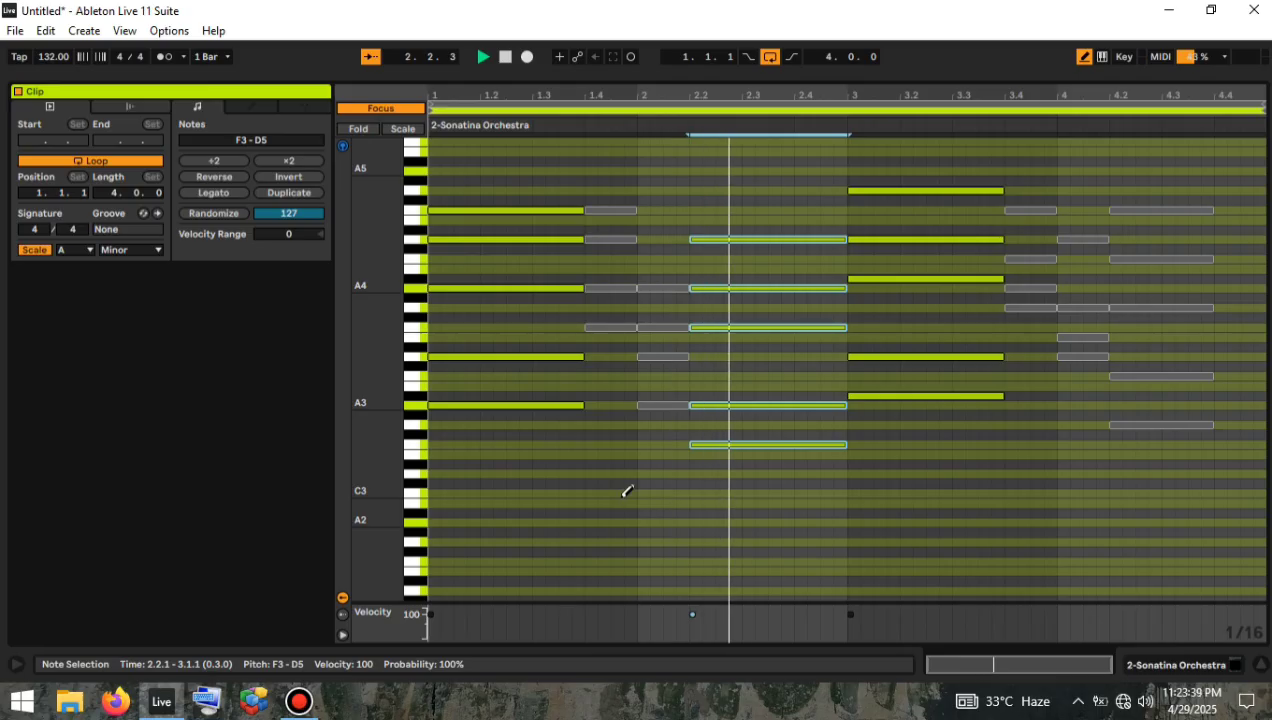
Draw G3, C4, G4, C5 and F5 at 4.2.1, lengthen them to the end of the clip, and play it.
click(1117, 424)
click(1117, 366)
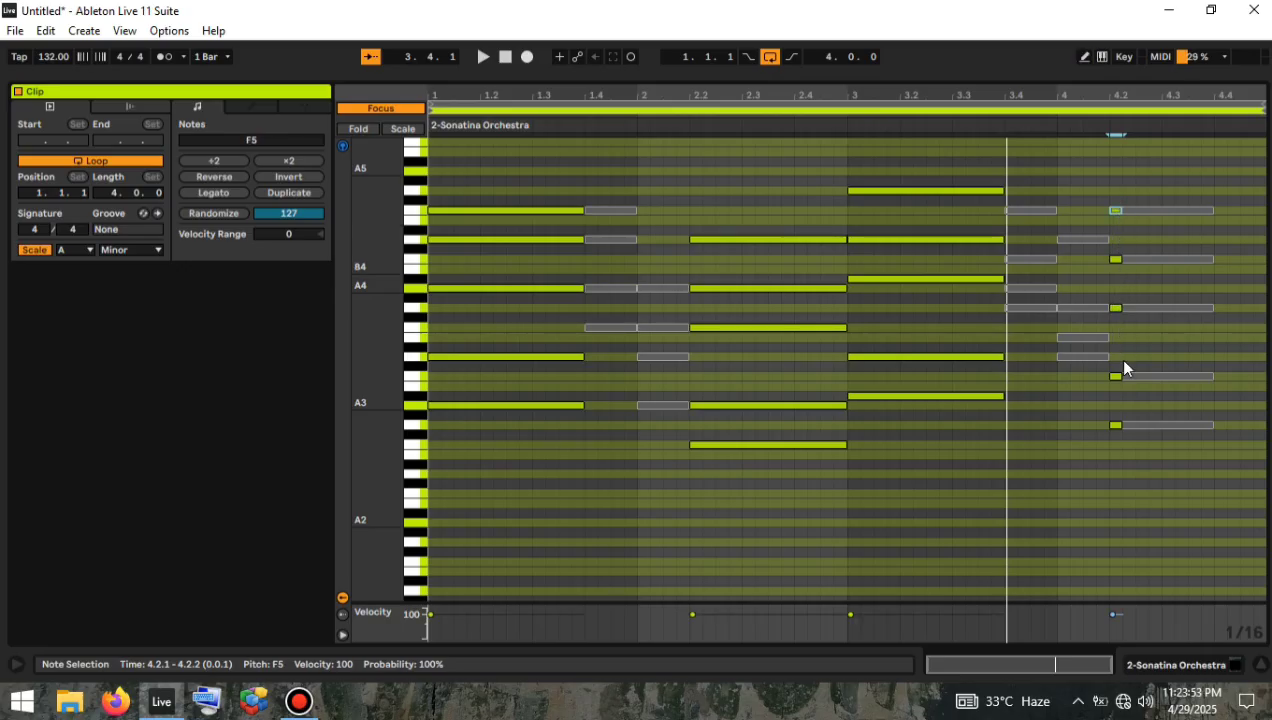
drag(1118, 437, 1260, 211)
key(space)
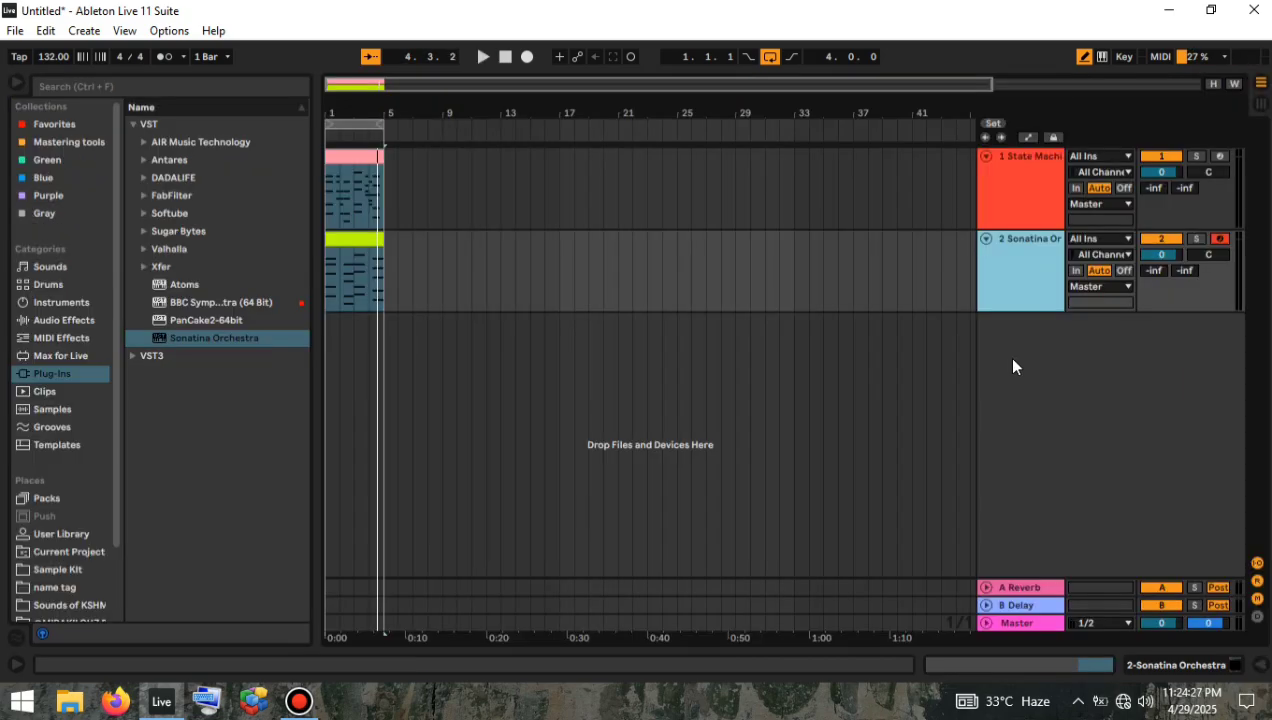
Insert a third MIDI track with State Machine BitFlip and create an empty MIDI clip across bars 1 to 4.
right_click(1018, 360)
click(1034, 383)
click(210, 355)
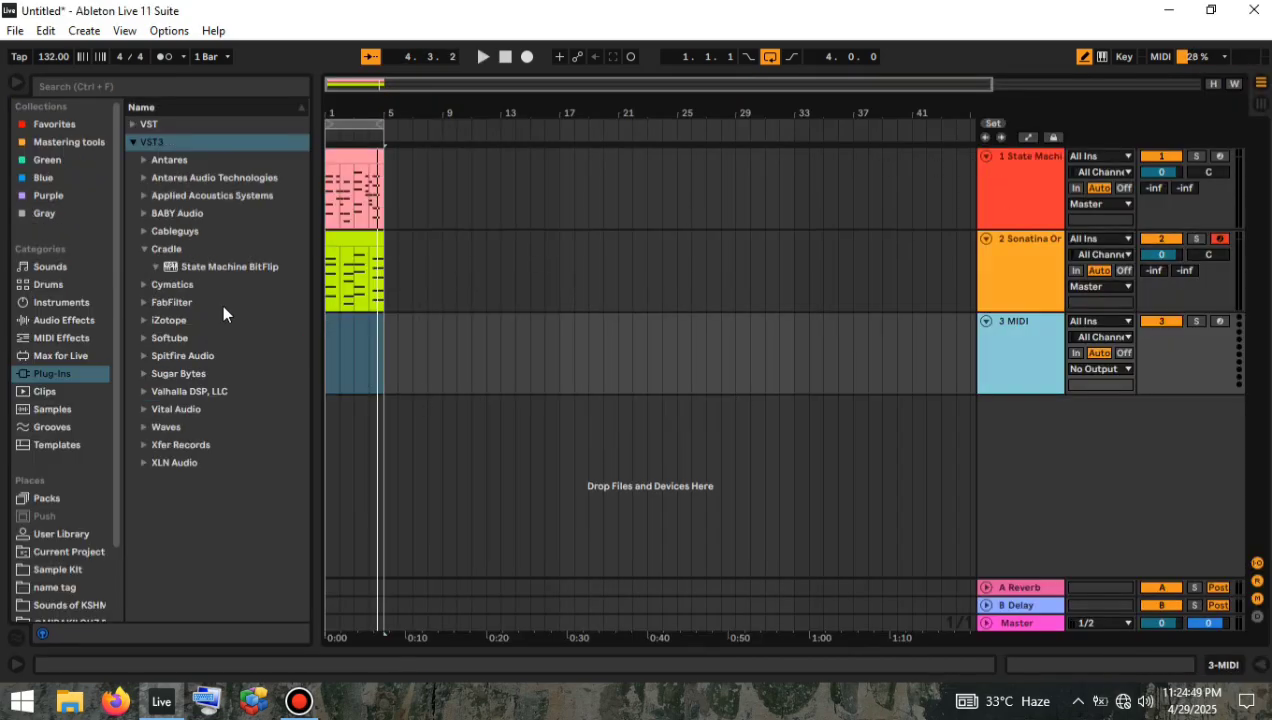
drag(229, 266, 362, 367)
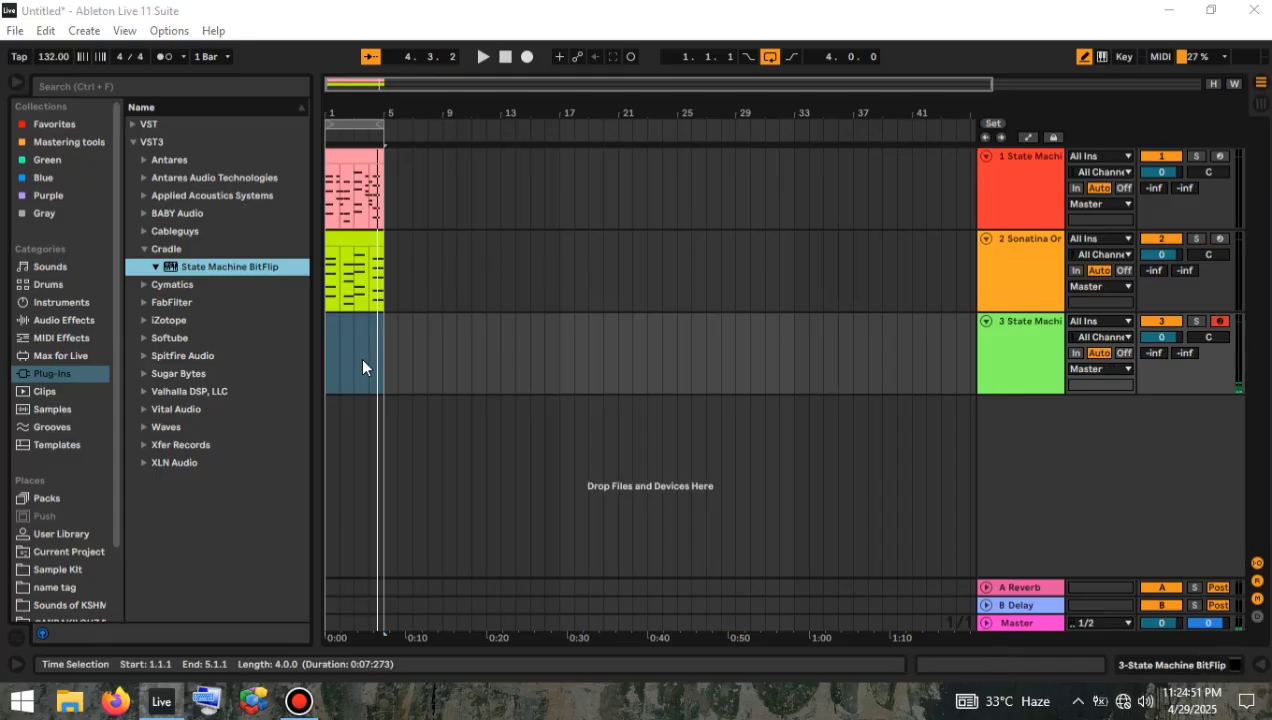
right_click(362, 367)
click(410, 162)
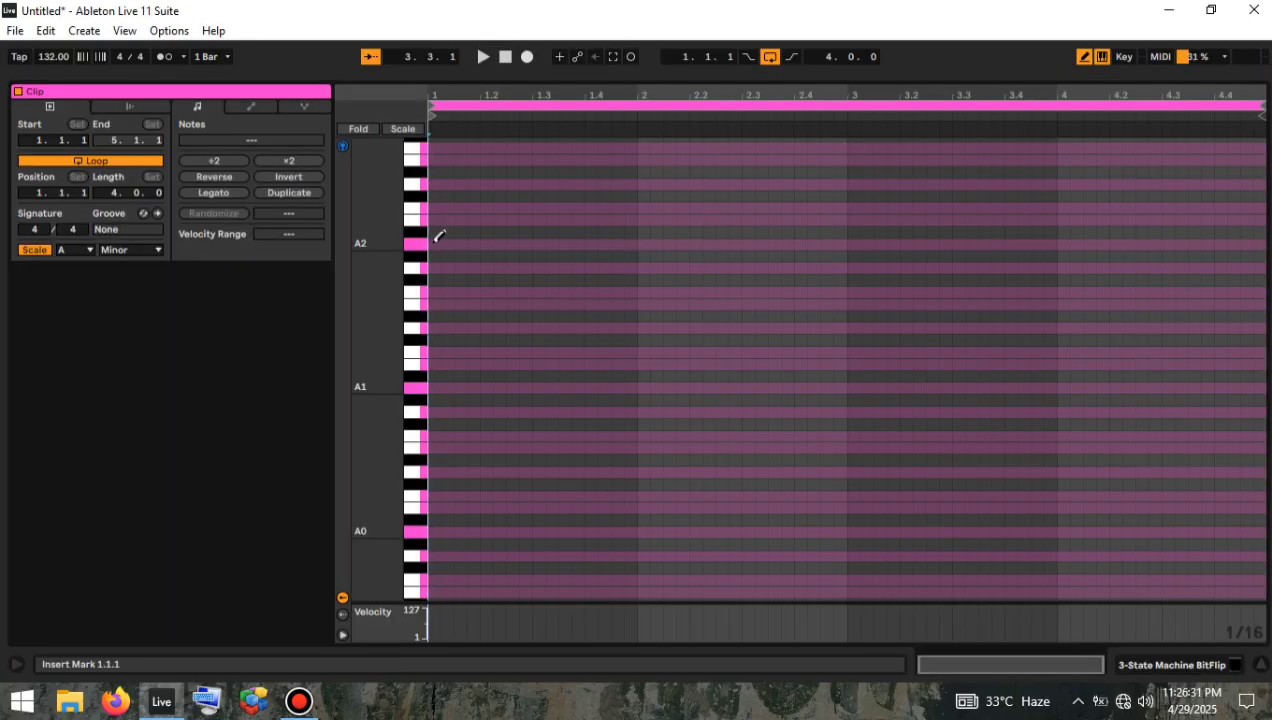
Draw A2 from 1.1.1 to 2.1.1 and G2 from 3.1.1 to 4.1.1 in the new clip, playing it back.
click(435, 243)
drag(462, 243, 626, 258)
key(space)
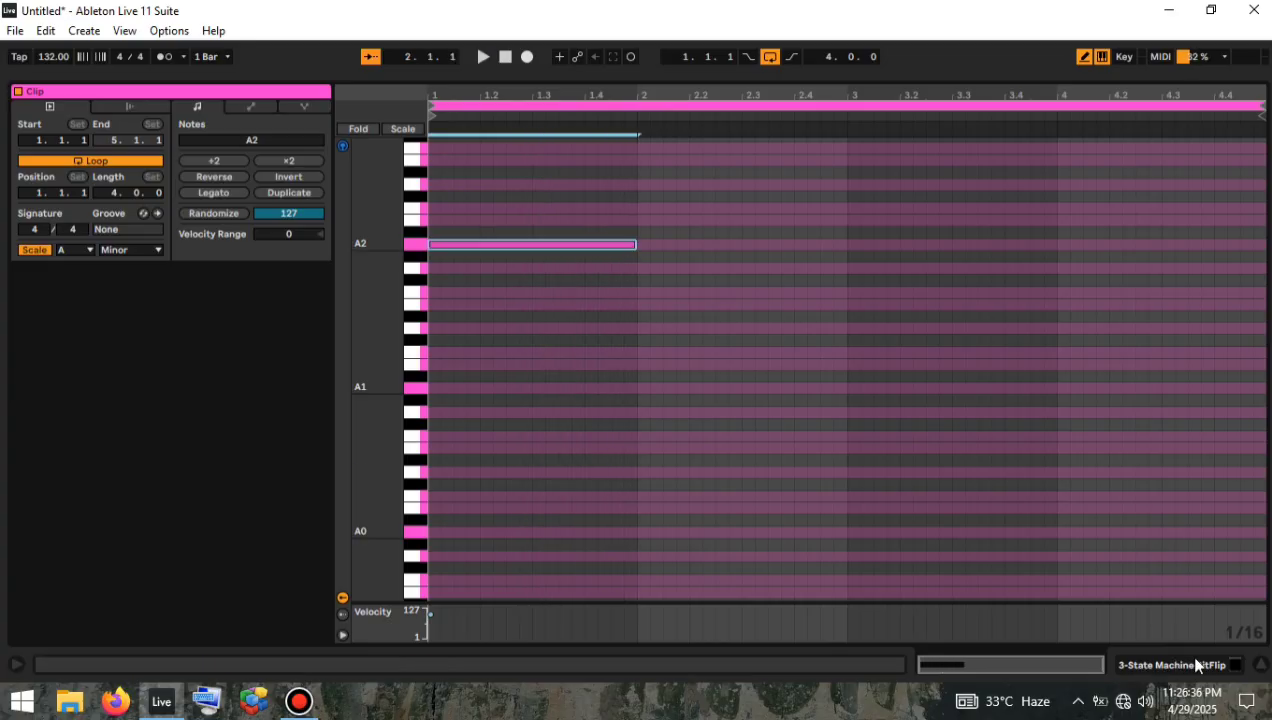
click(851, 267)
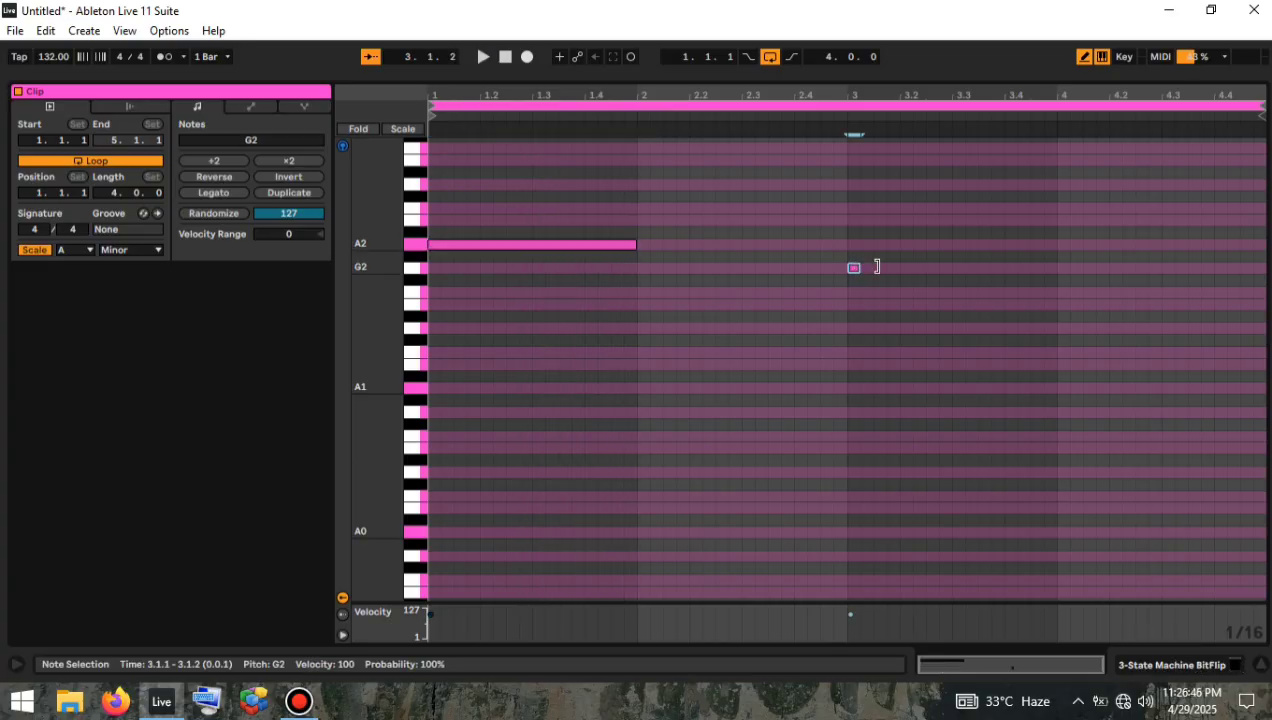
drag(877, 266, 1053, 272)
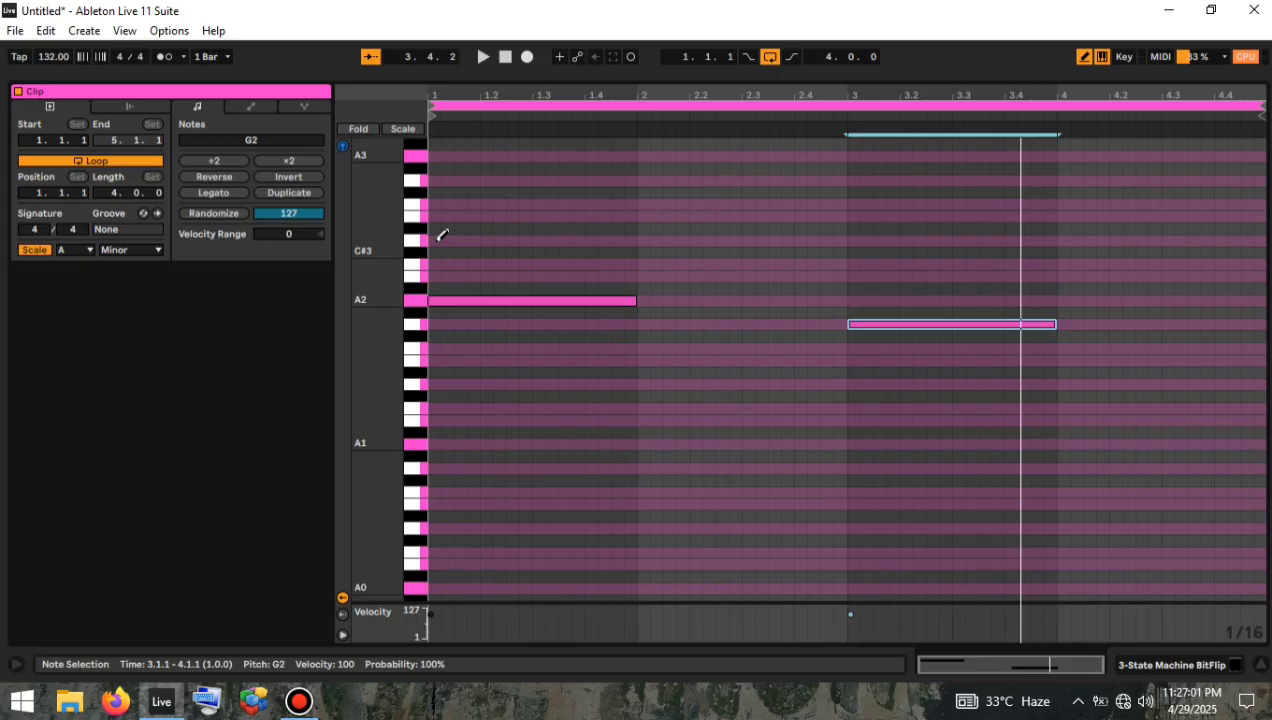
Add D3 above the bar 1 note and C3 above the bar 3 note, each one bar long.
click(434, 240)
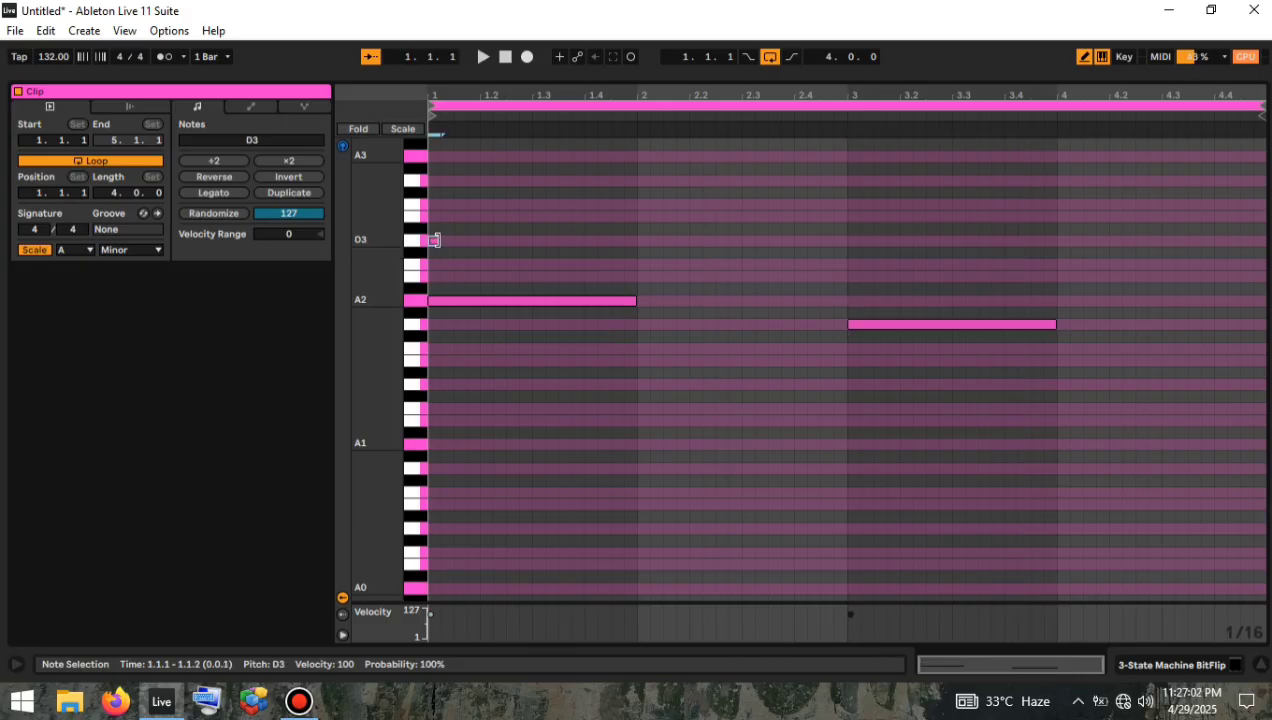
drag(503, 247, 619, 258)
drag(619, 258, 636, 250)
click(853, 264)
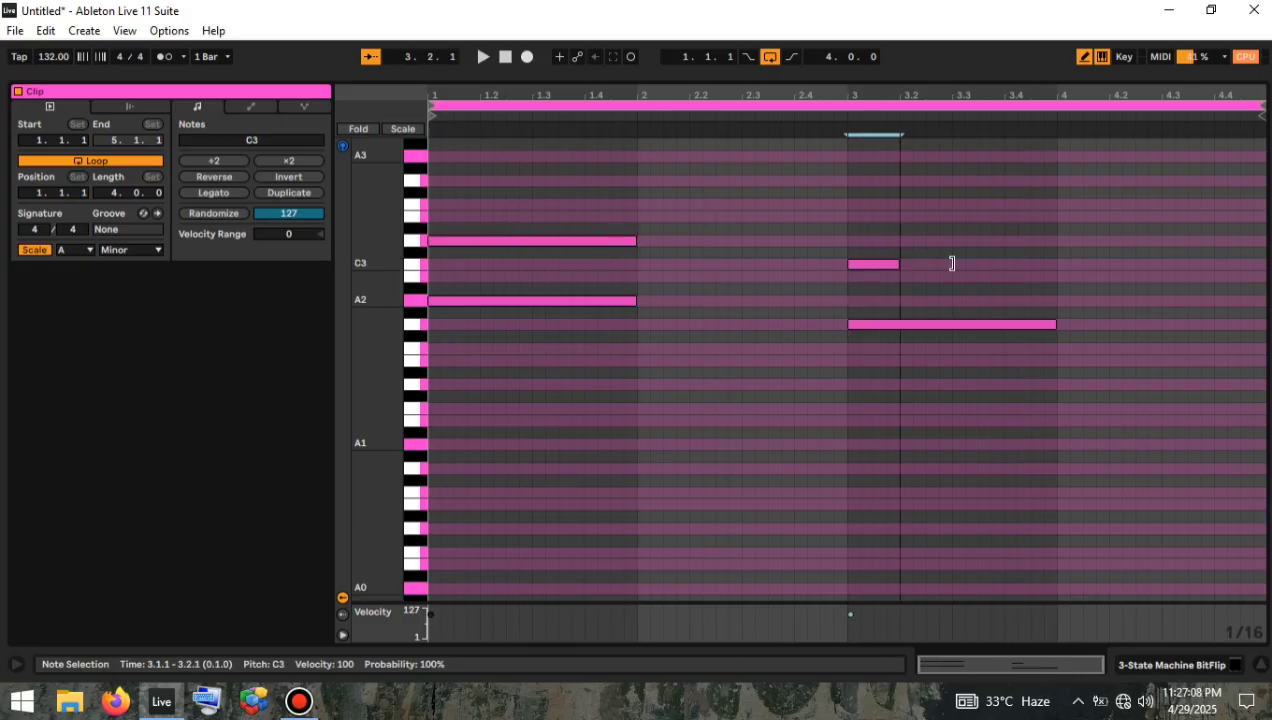
drag(952, 263, 1056, 266)
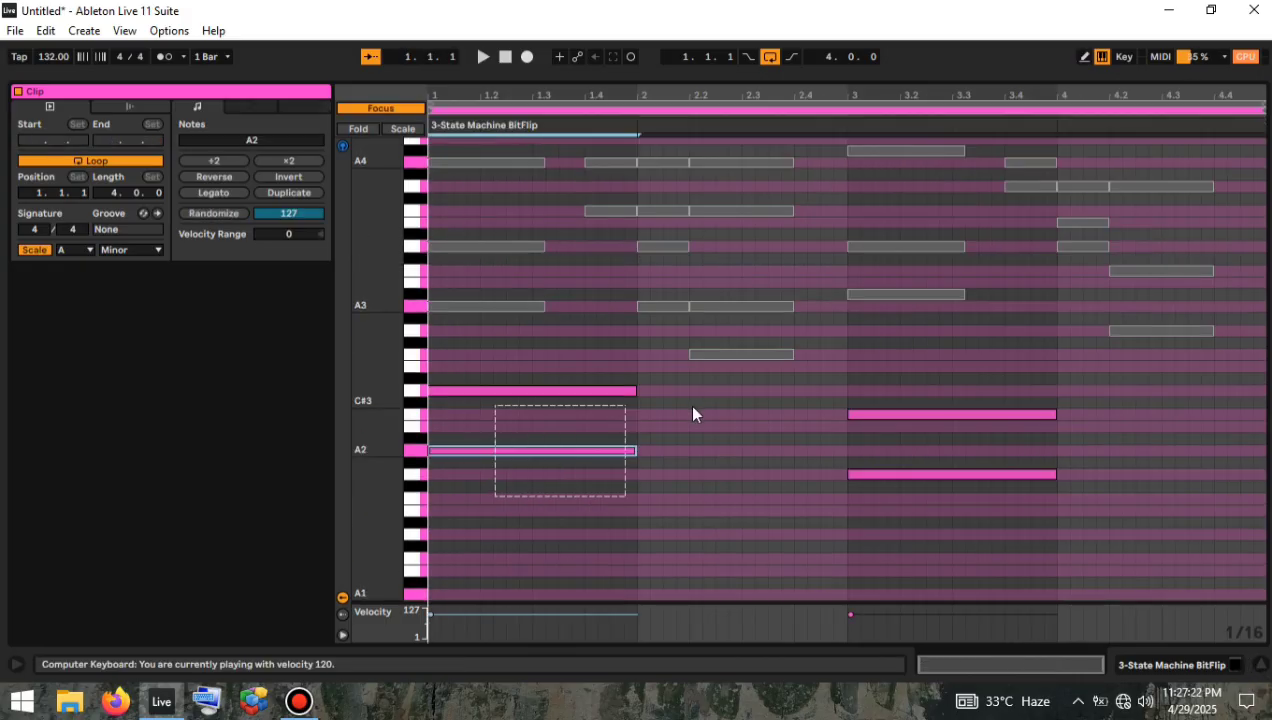
Select all four notes in the clip and transpose them up one octave.
drag(693, 413, 994, 378)
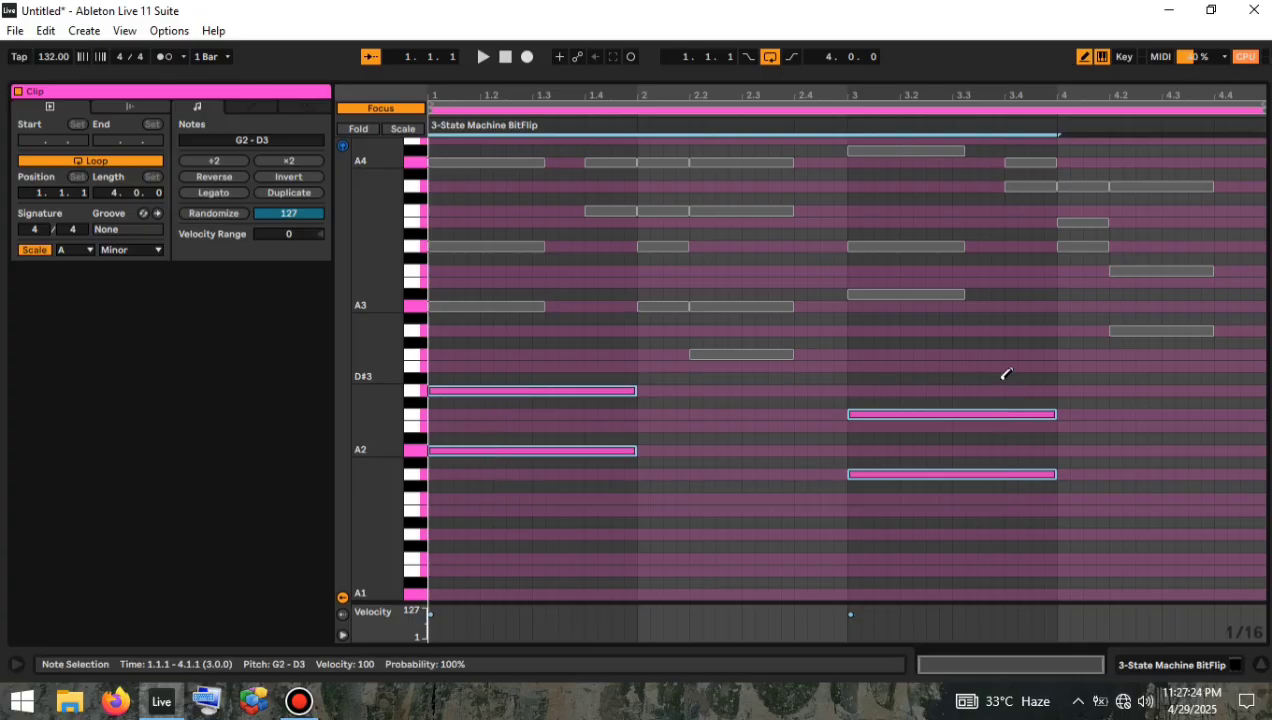
key(Up)
key(Up)
key(Up)
key(Up)
key(Up)
key(Up)
key(Up)
key(Up)
key(Up)
key(Up)
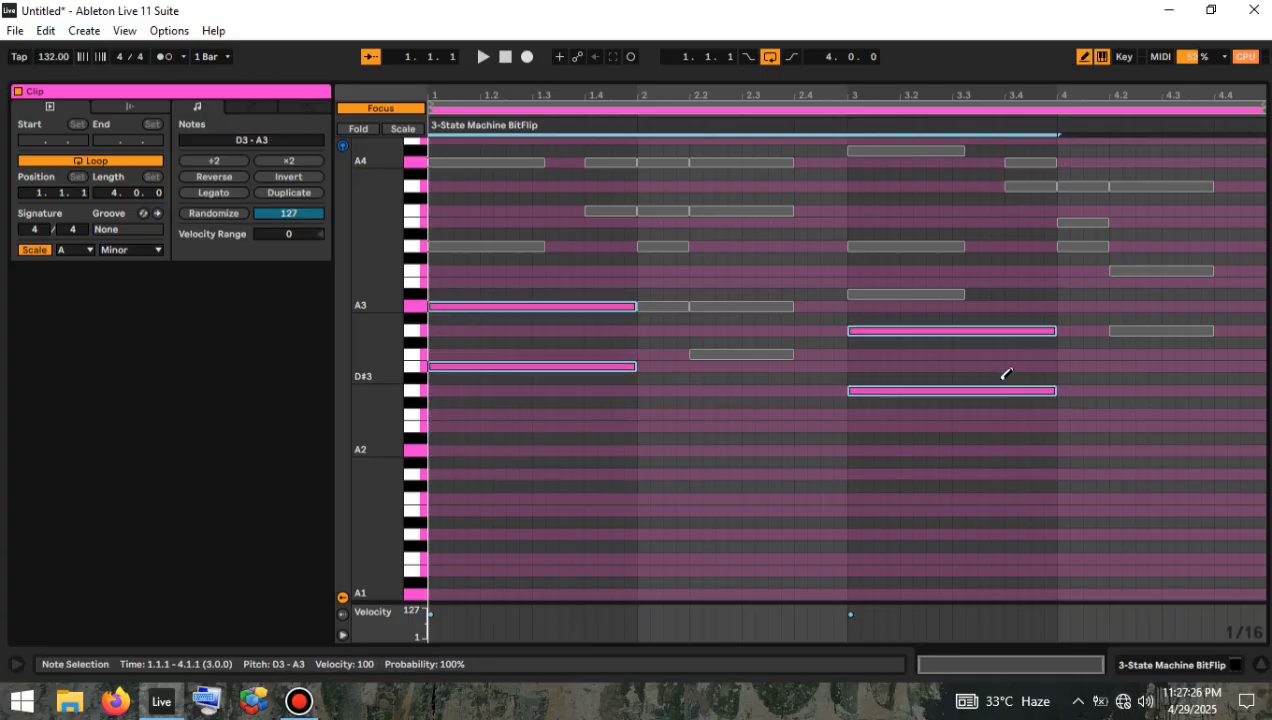
key(Up)
key(Up)
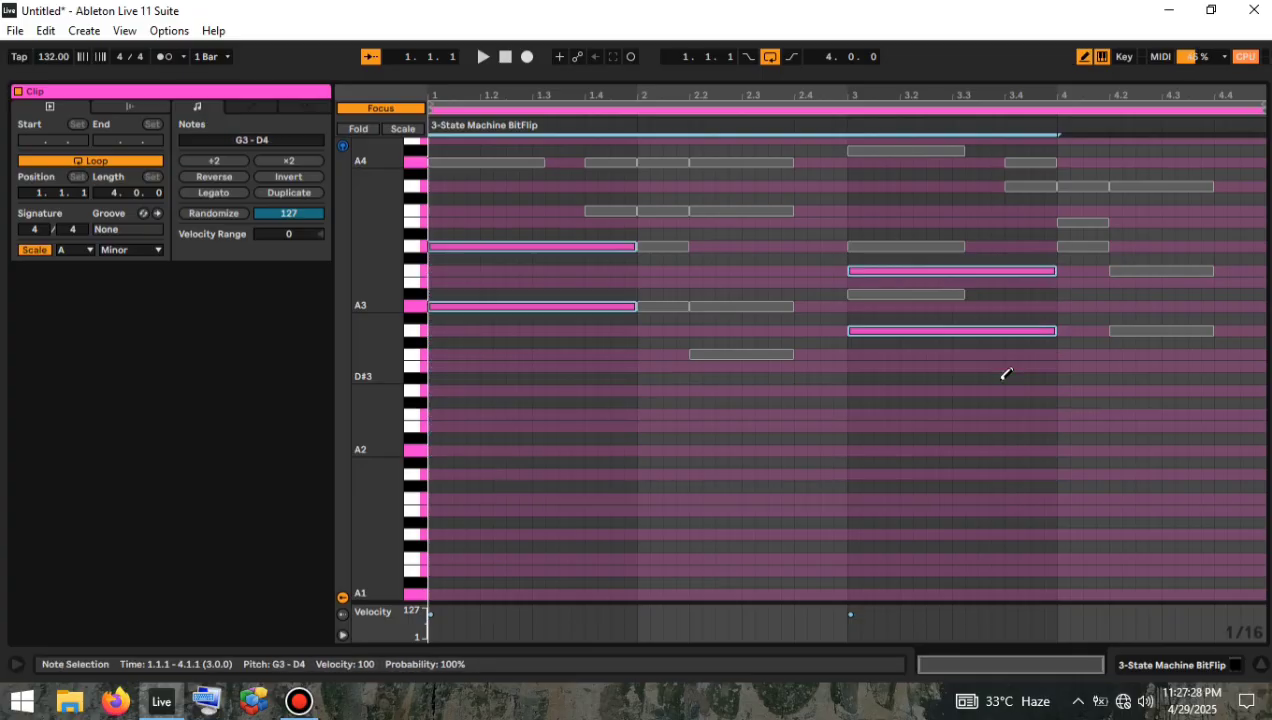
Raise the two bar 3 notes to A3 and D4, delete the stray D#4, and play the clip.
key(b)
click(914, 328)
drag(914, 388, 900, 256)
click(911, 233)
double_click(911, 233)
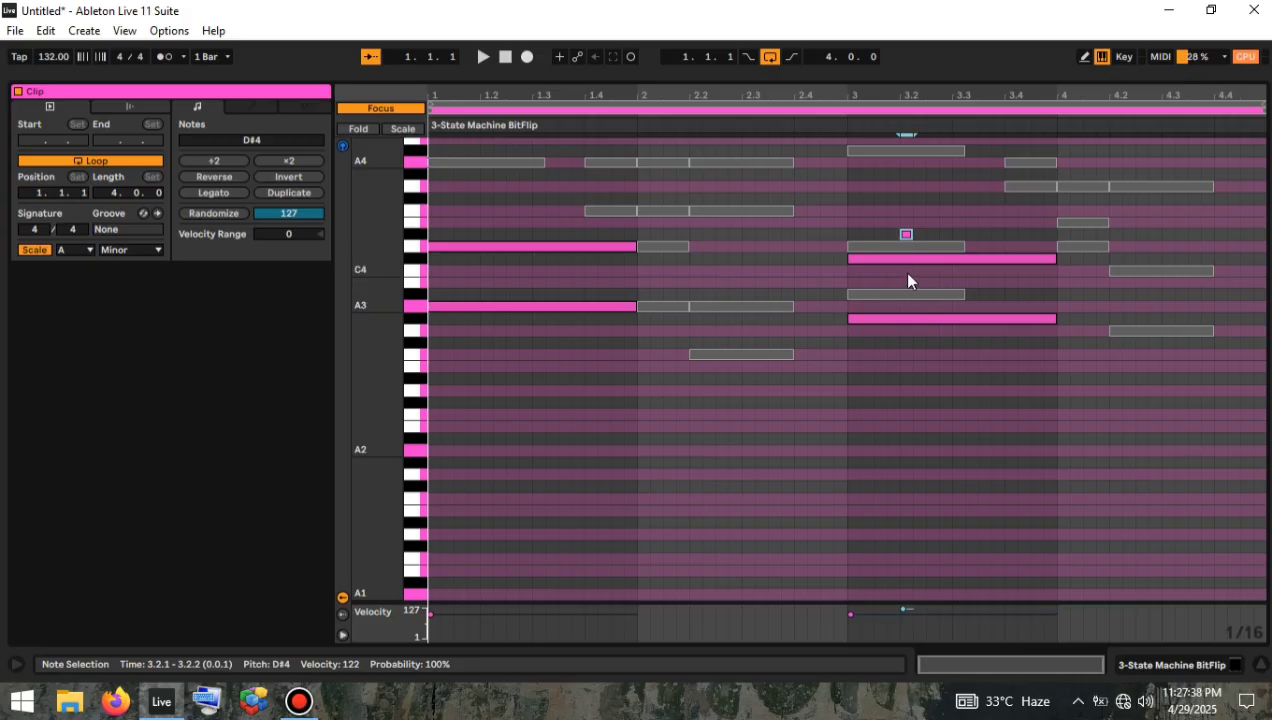
key(Delete)
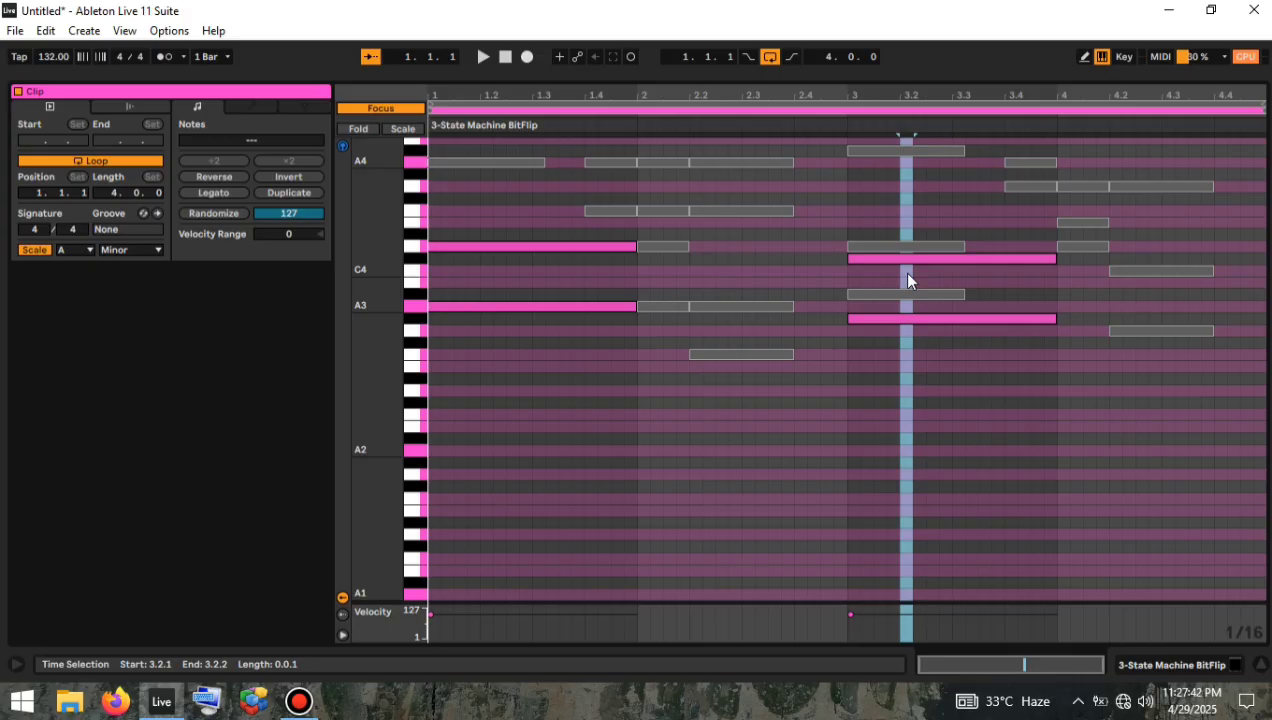
drag(893, 354, 896, 249)
key(space)
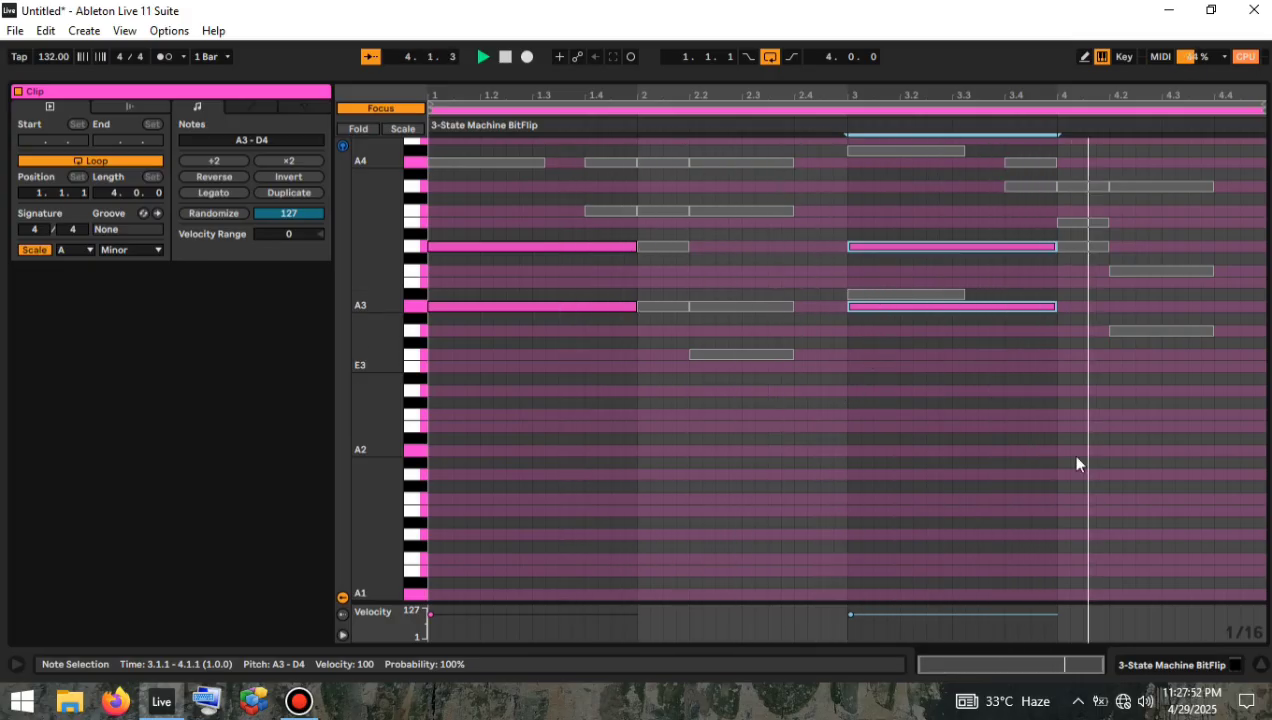
Insert a fourth MIDI track with State Machine BitFlip and create an empty MIDI clip across bars 1 to 4.
click(1261, 666)
right_click(1006, 443)
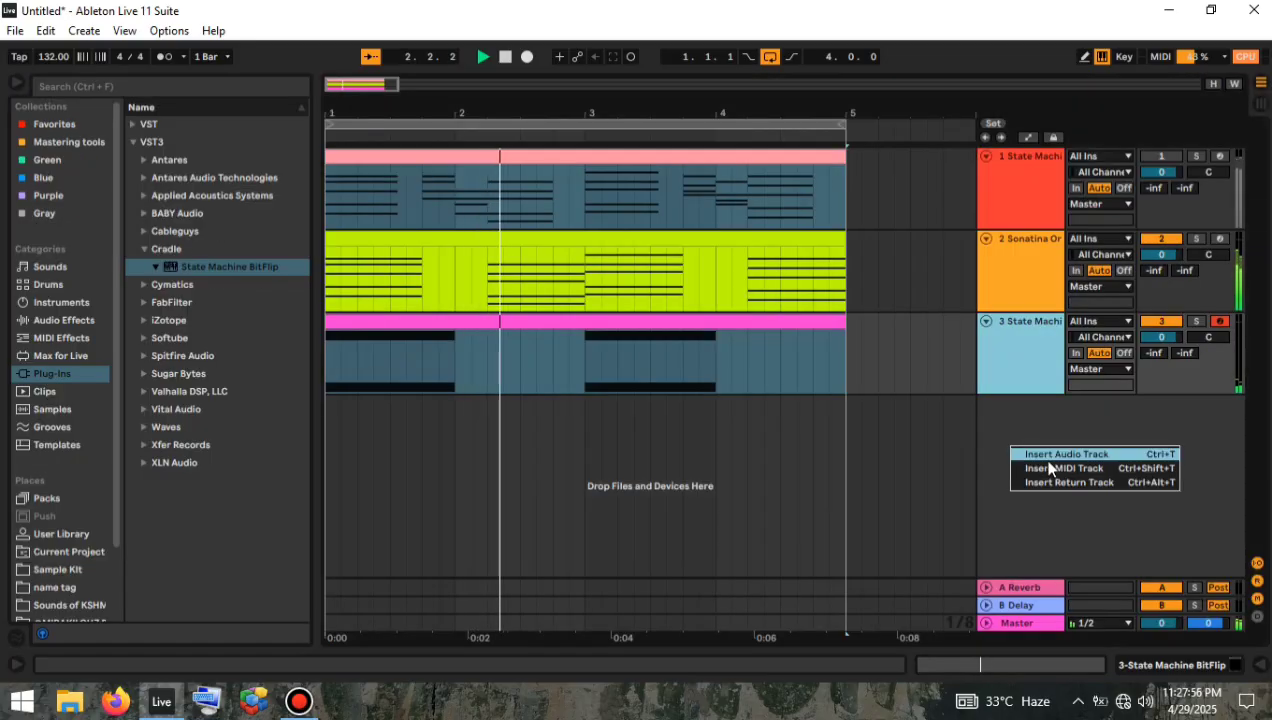
click(1050, 470)
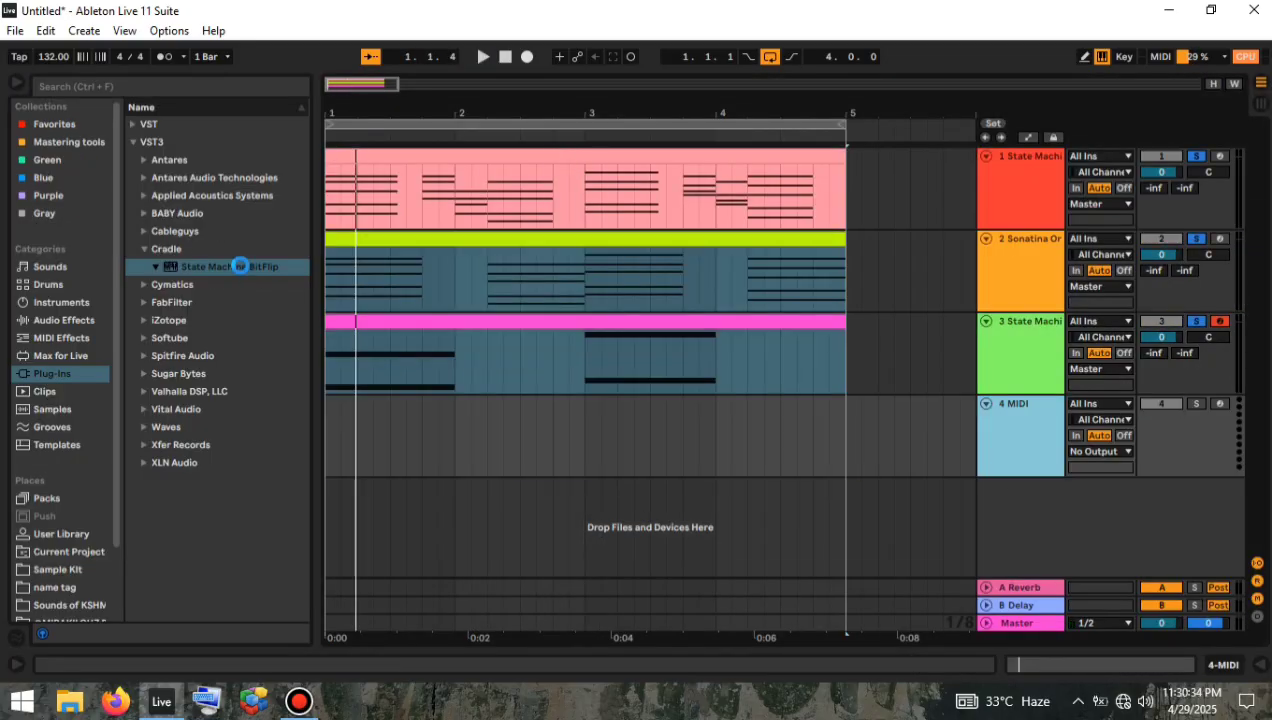
drag(240, 266, 838, 452)
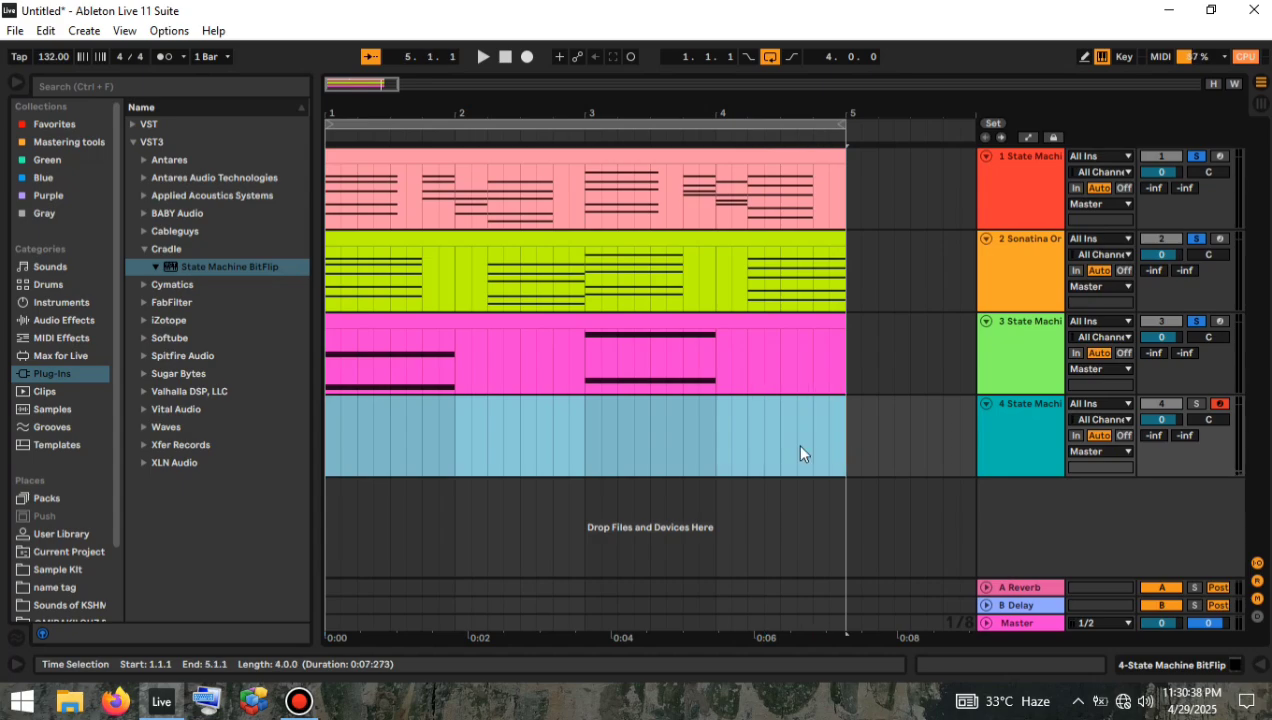
right_click(742, 443)
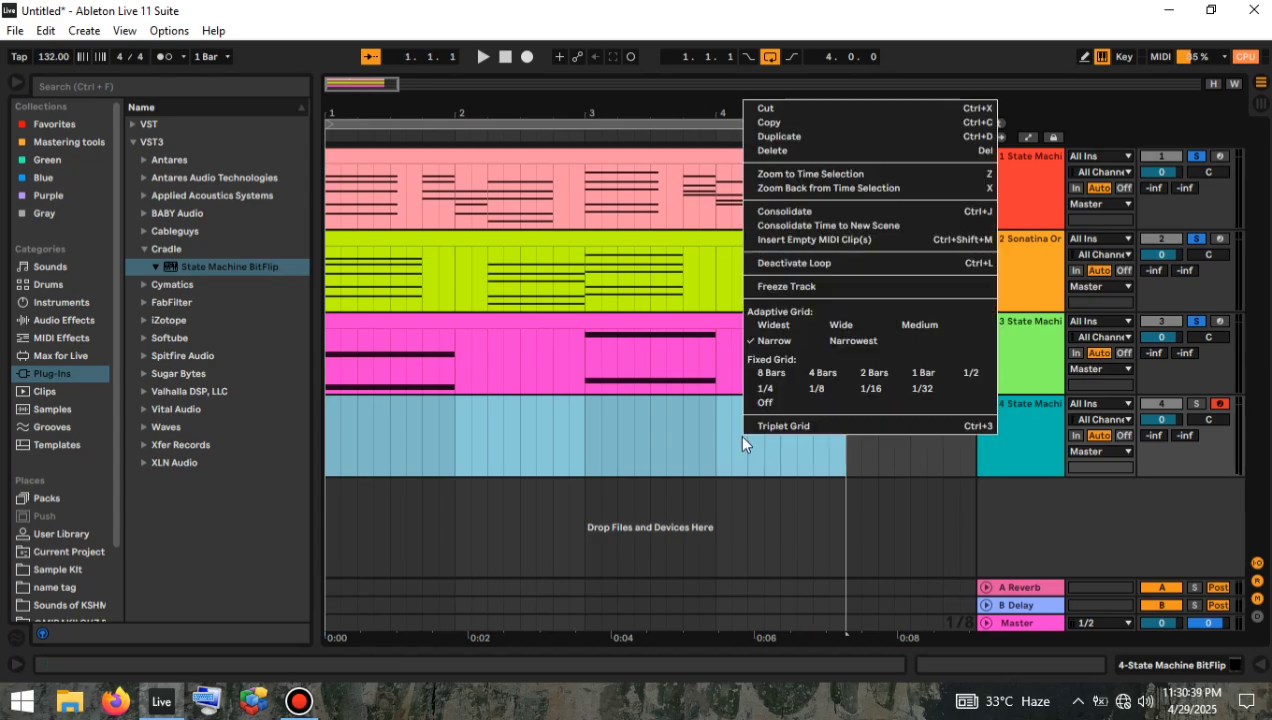
click(803, 239)
Draw A3 through bar 1 and F3 through bar 2 in the fourth track's clip.
double_click(436, 440)
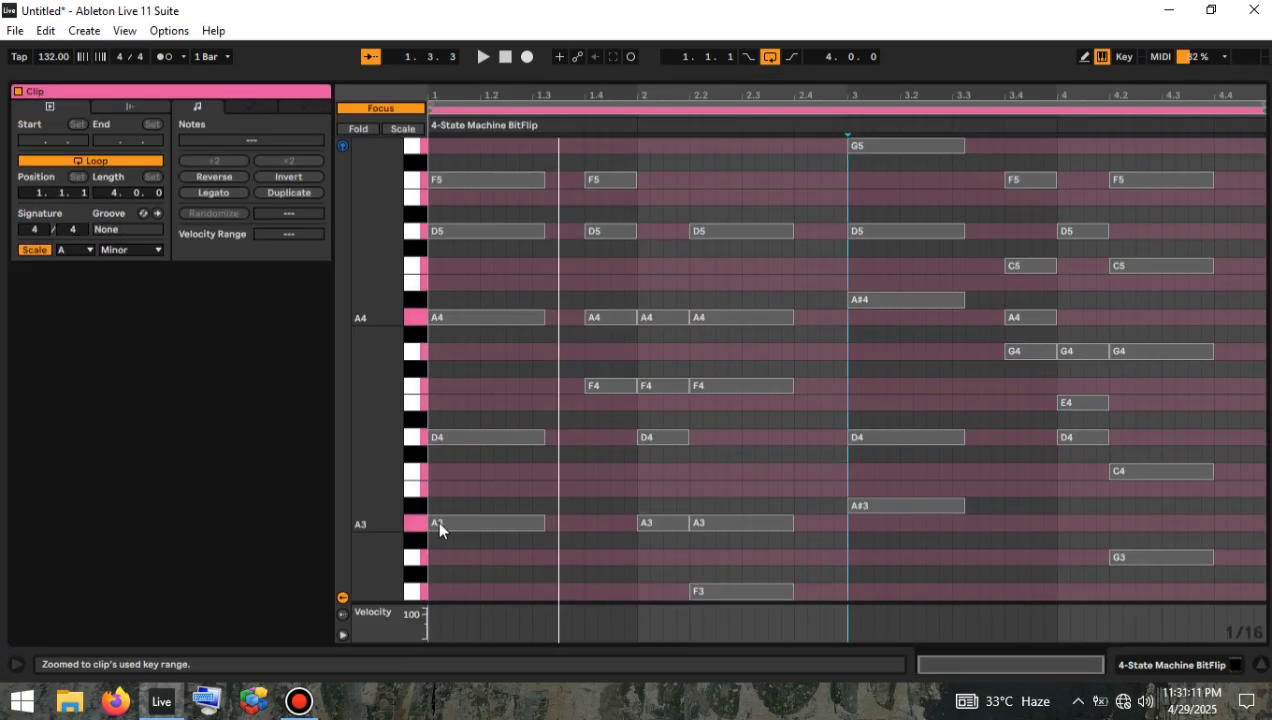
key(b)
click(434, 522)
drag(490, 528, 636, 530)
scroll(643, 535, down, 1)
click(643, 535)
key(Left)
key(Right)
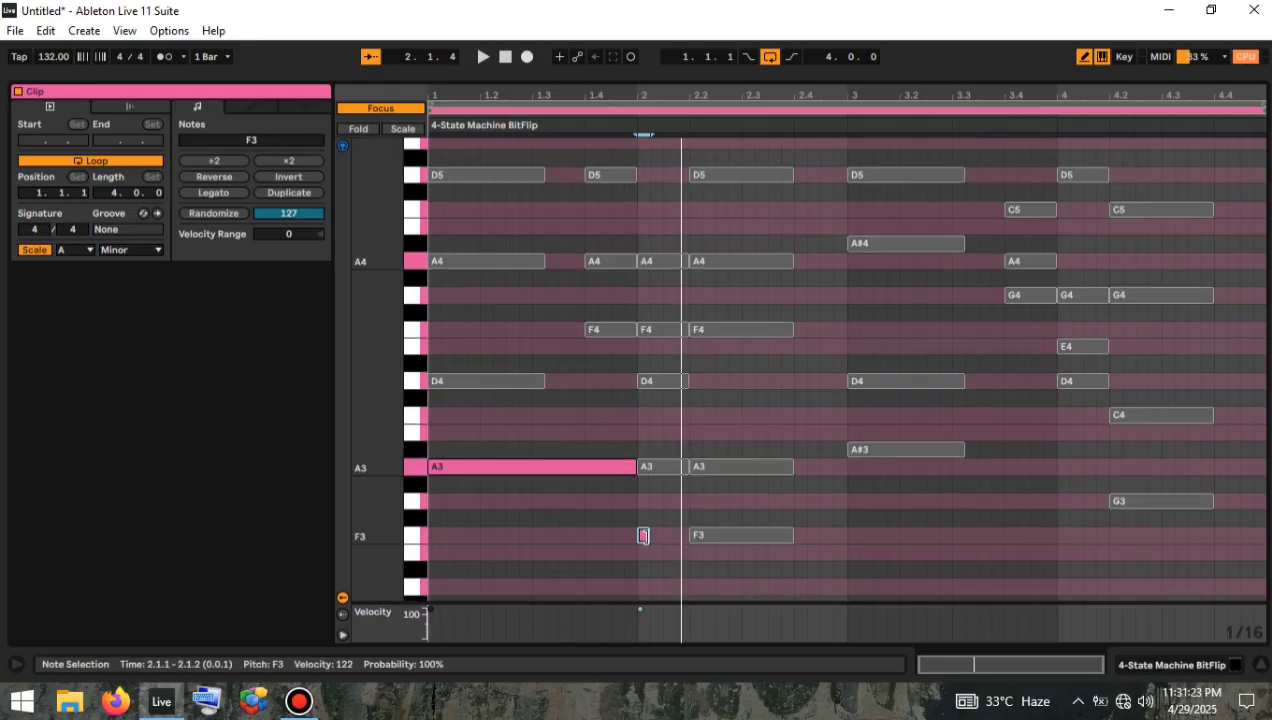
drag(673, 537, 843, 540)
Draw A#3 through bar 3 and G3 through bar 4 in the fourth track's clip.
click(856, 450)
drag(963, 450, 1040, 455)
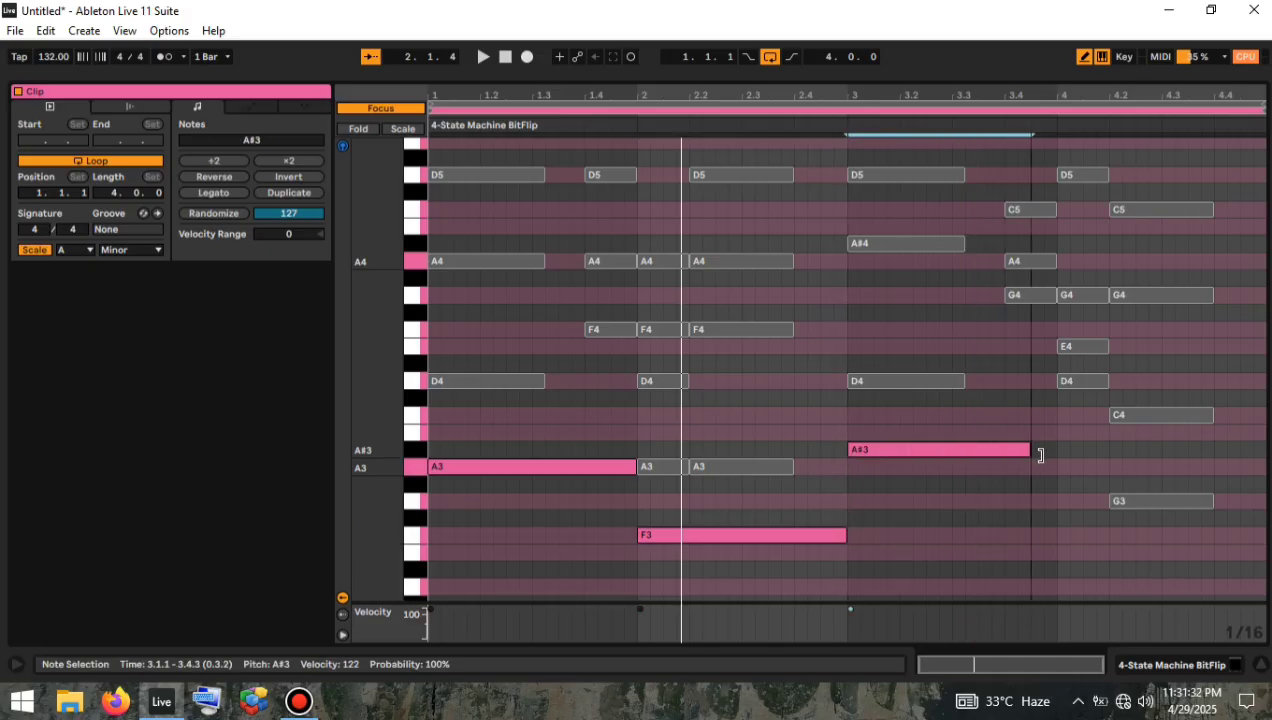
click(1122, 478)
drag(1108, 501, 1264, 503)
Duplicate all four notes, transpose one set down an octave, and play the clip.
key(ctrl+a)
scroll(503, 338, down, 3)
drag(514, 322, 517, 328)
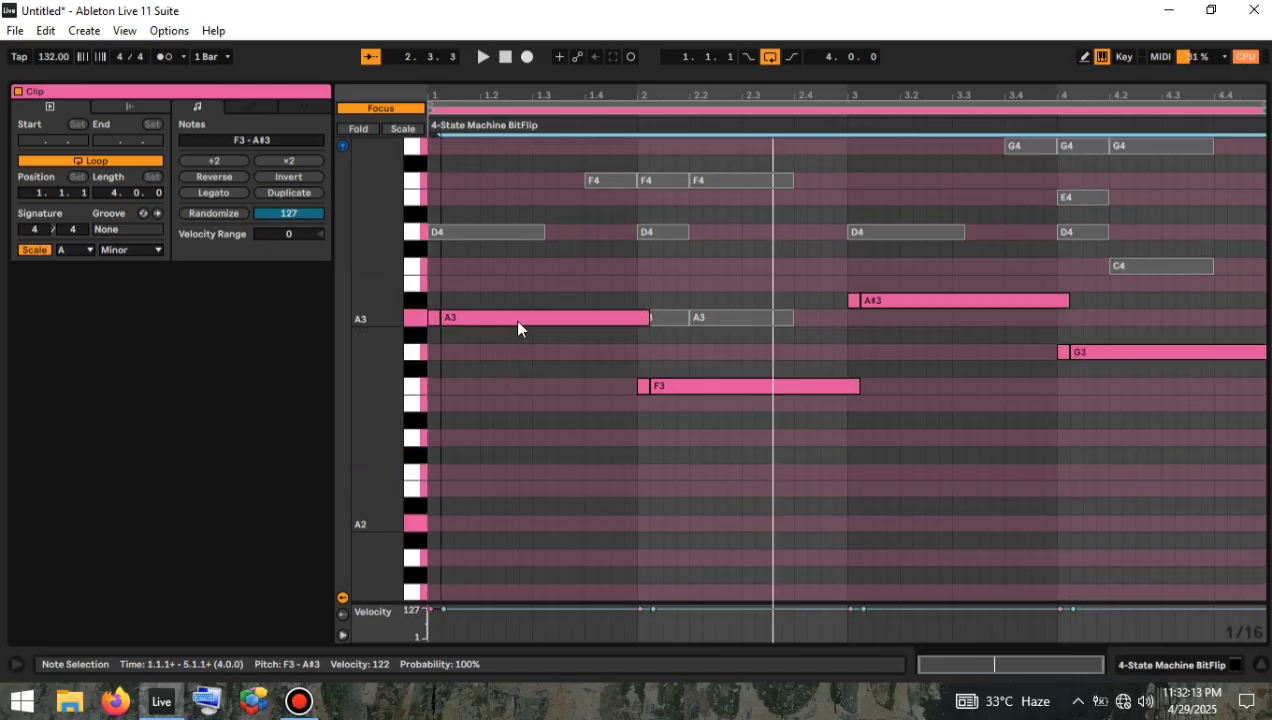
key(shift+Down)
key(space)
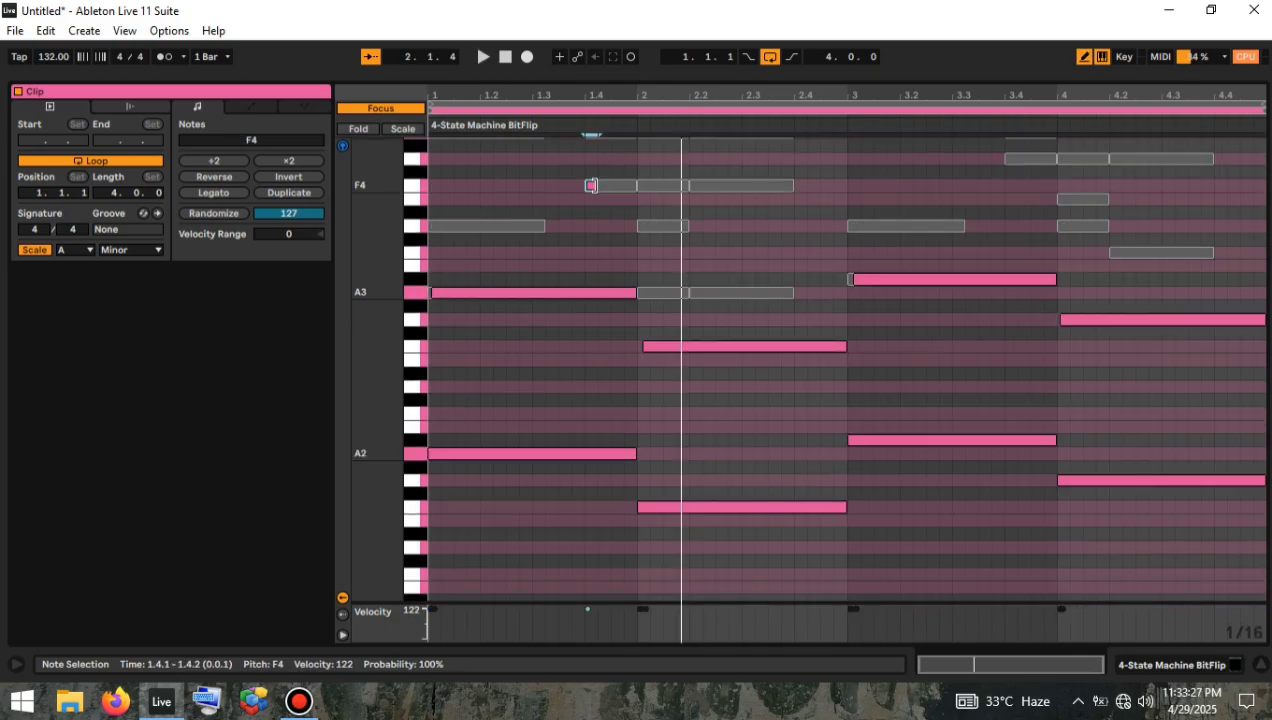
Draw one-beat passing notes F4 at 1.4.1 and F2 near the end of bar 3, playing the clip.
drag(614, 192, 636, 191)
key(space)
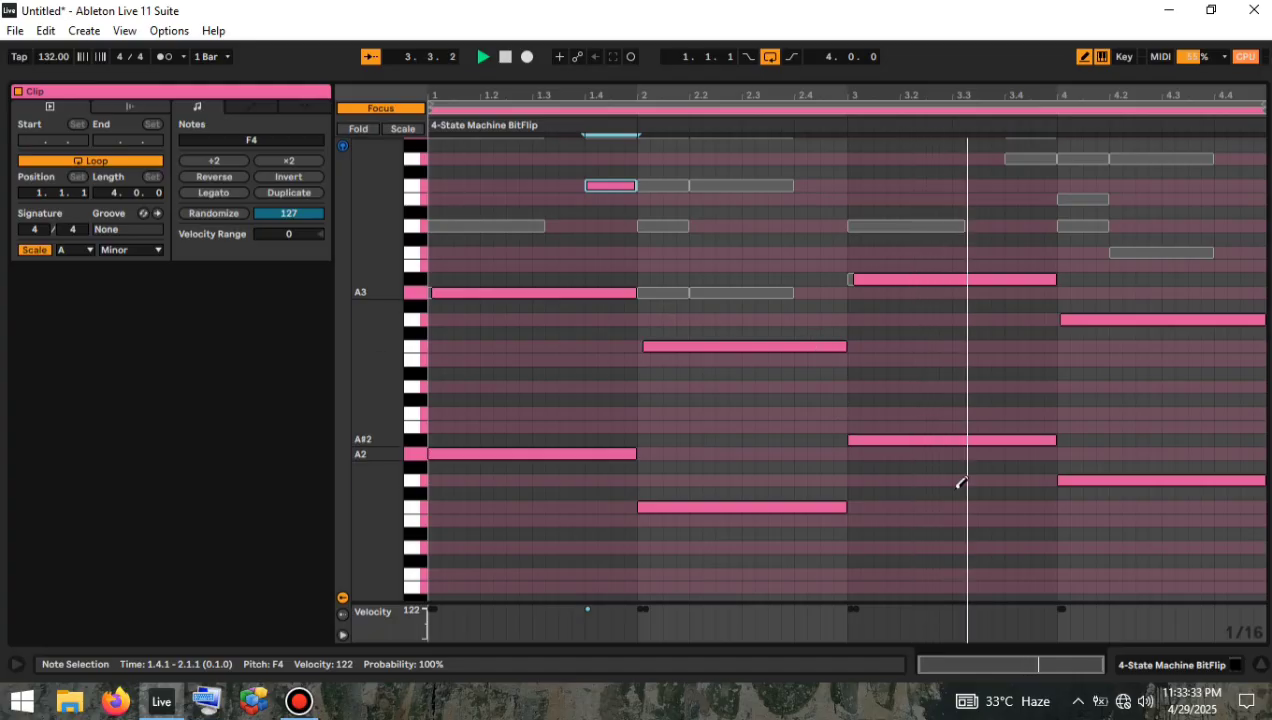
drag(1039, 508, 1057, 499)
click(1060, 498)
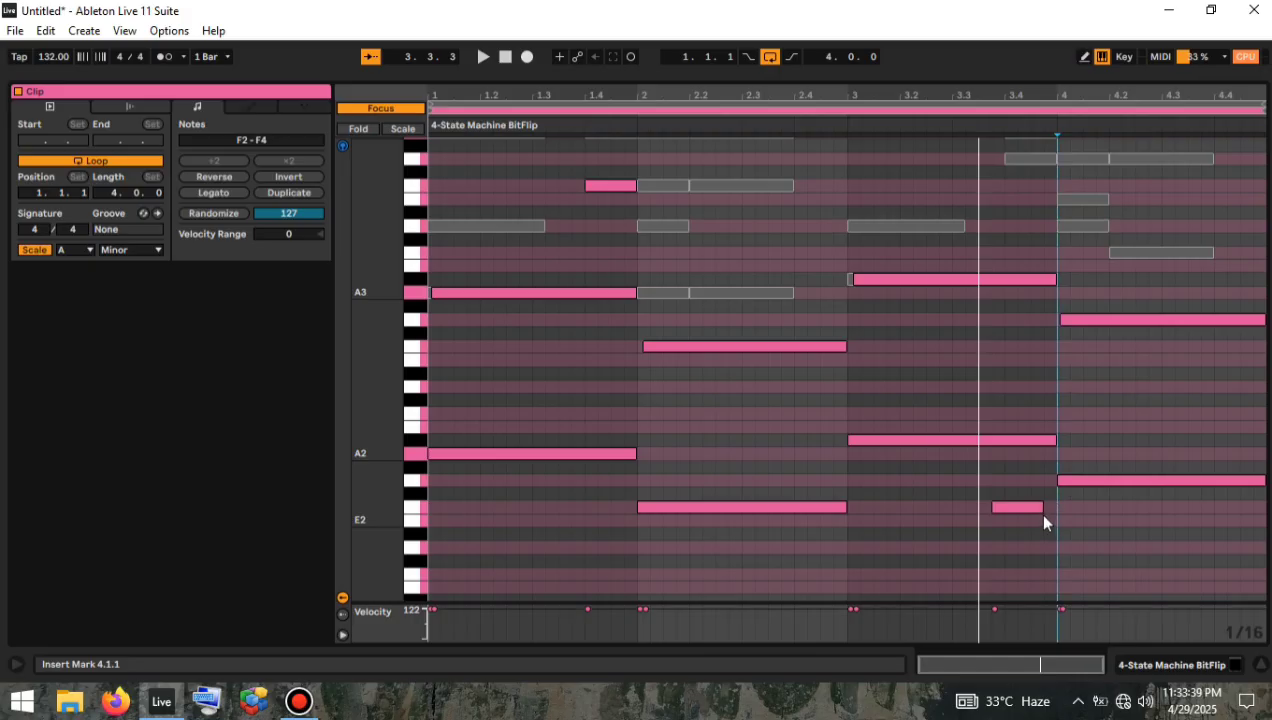
Shift the F2 passing note one grid step later and audition it a semitone lower before restoring its pitch.
click(1025, 508)
key(Right)
key(Down)
key(space)
key(Up)
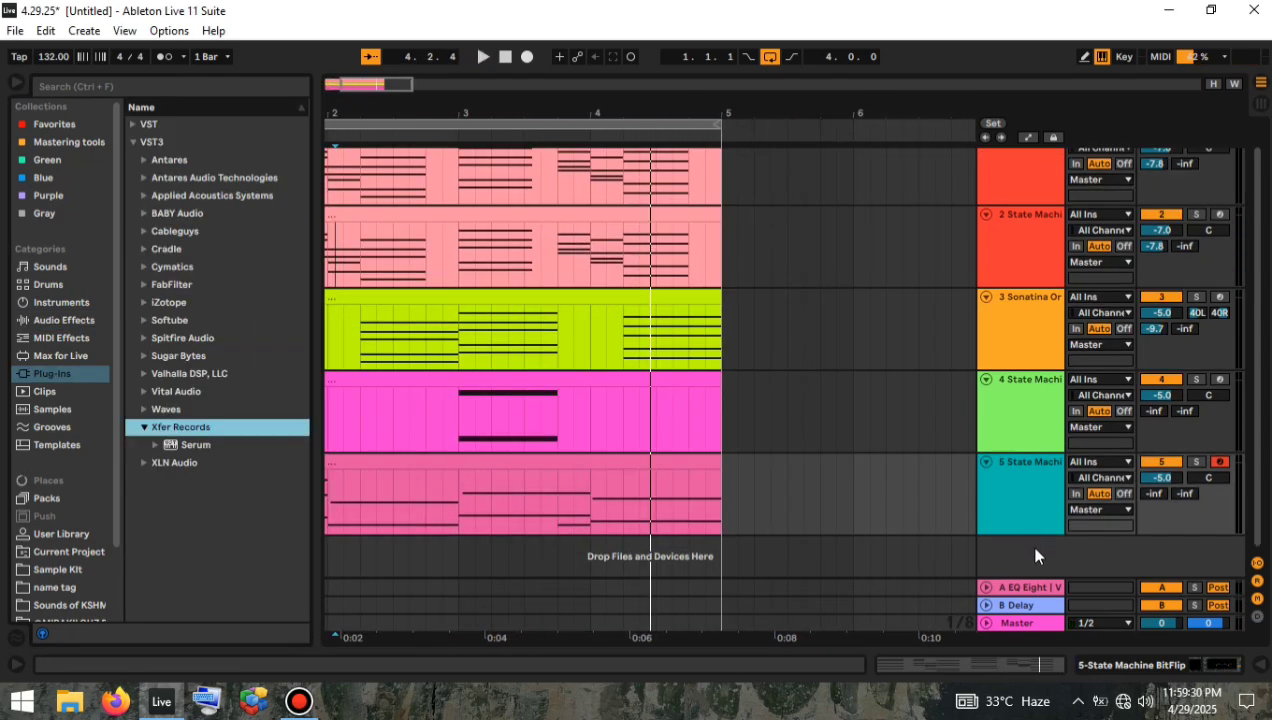
Insert a sixth MIDI track and load the Xfer Records Serum instrument on it.
right_click(1036, 550)
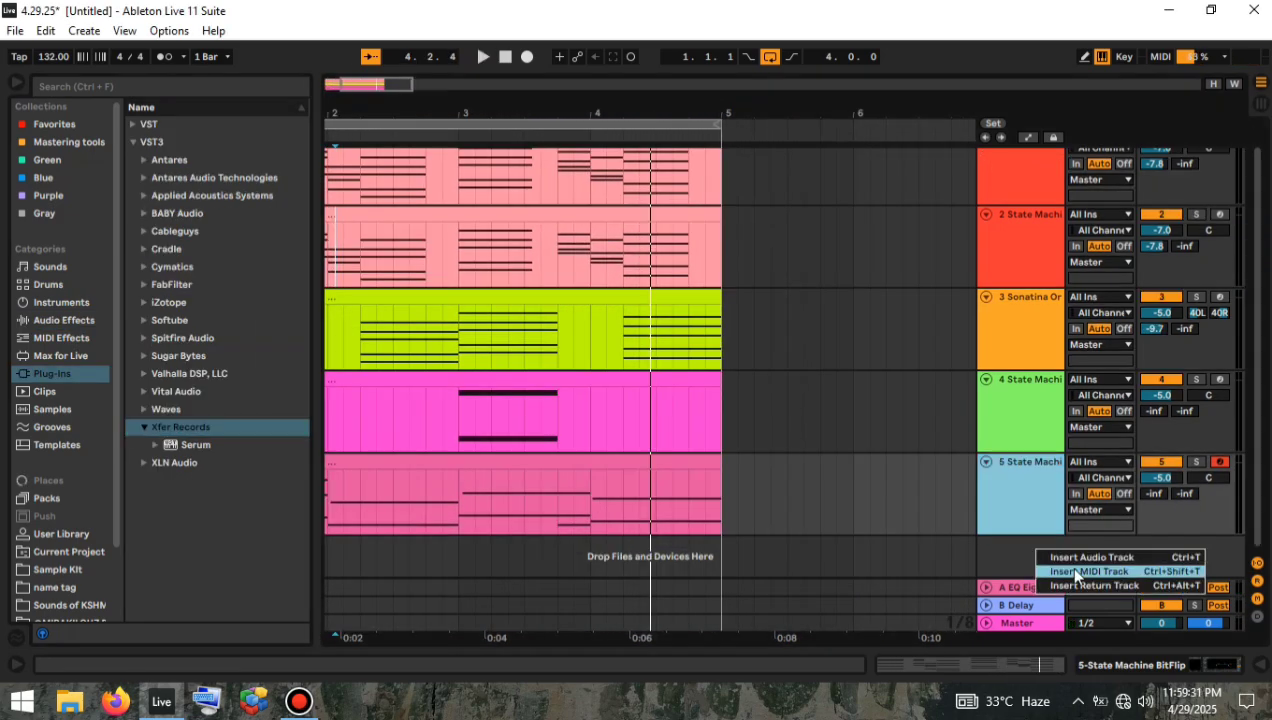
click(1075, 571)
click(203, 444)
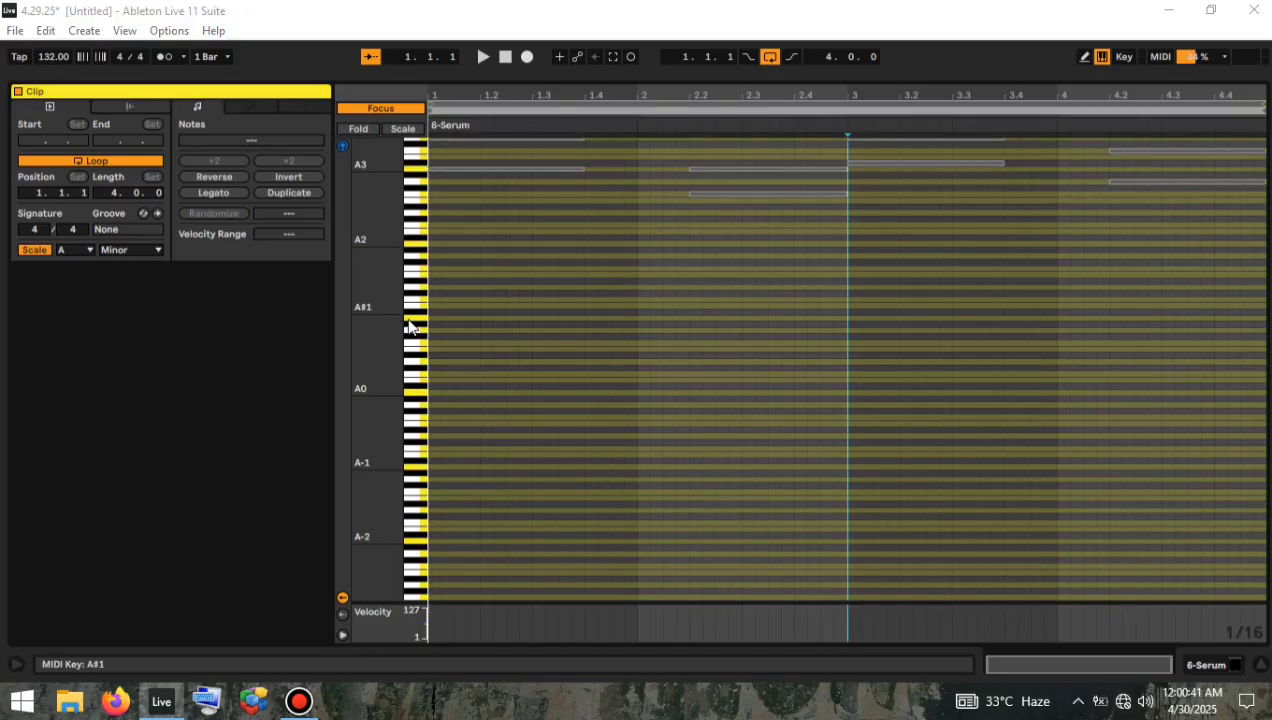
Audition low keys in the Serum clip, and draw A3 through bar 1 and F3 through bar 2.
click(409, 320)
click(418, 246)
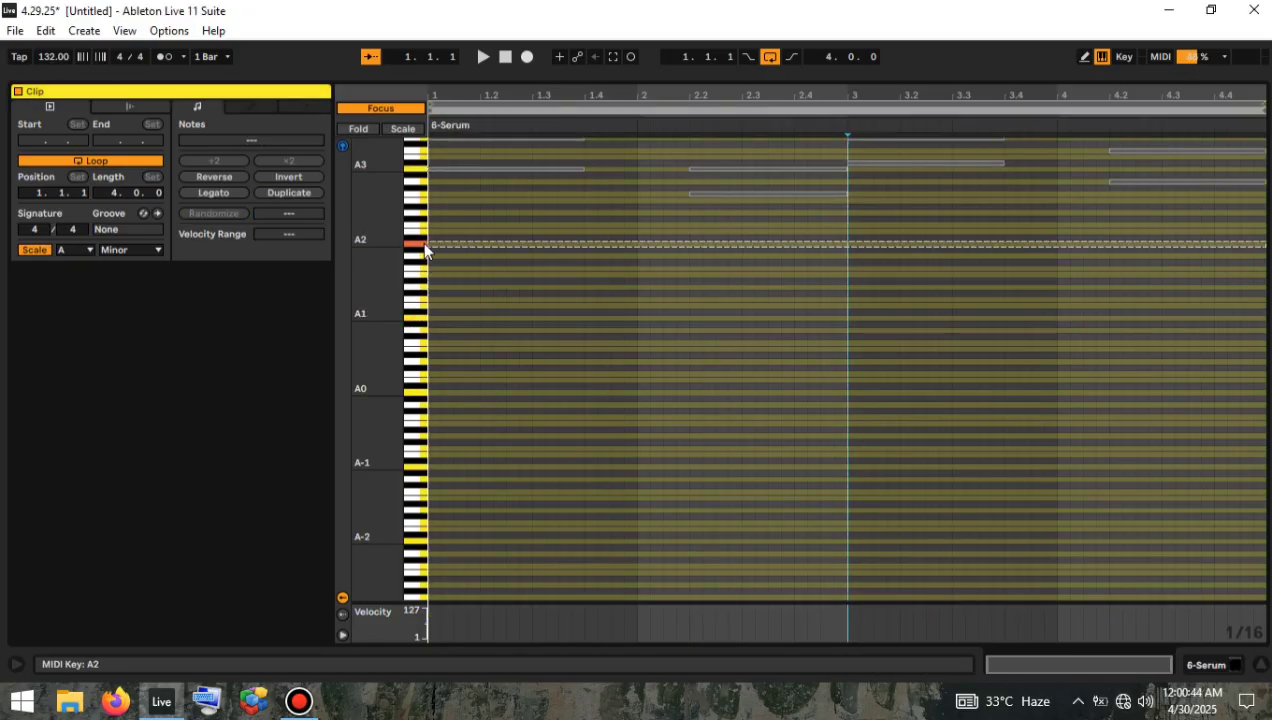
drag(418, 246, 486, 249)
scroll(400, 378, up, 3)
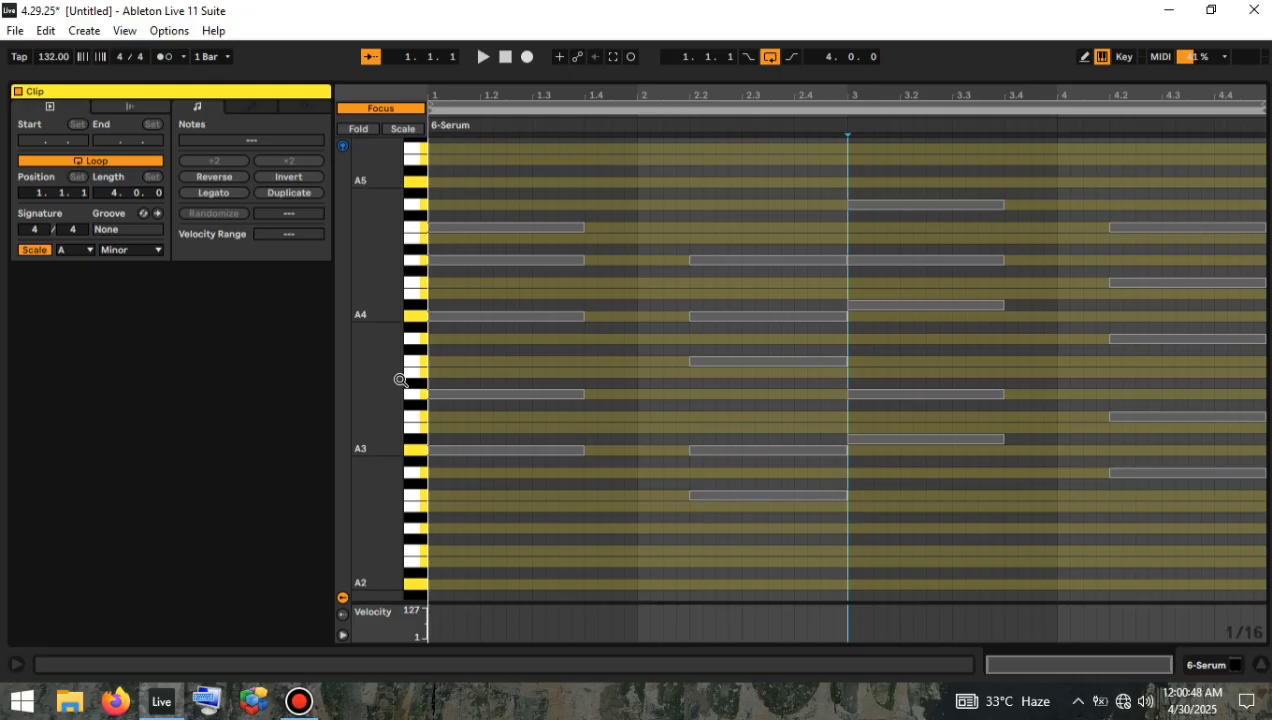
click(435, 450)
drag(482, 448, 637, 448)
click(643, 495)
drag(732, 496, 864, 505)
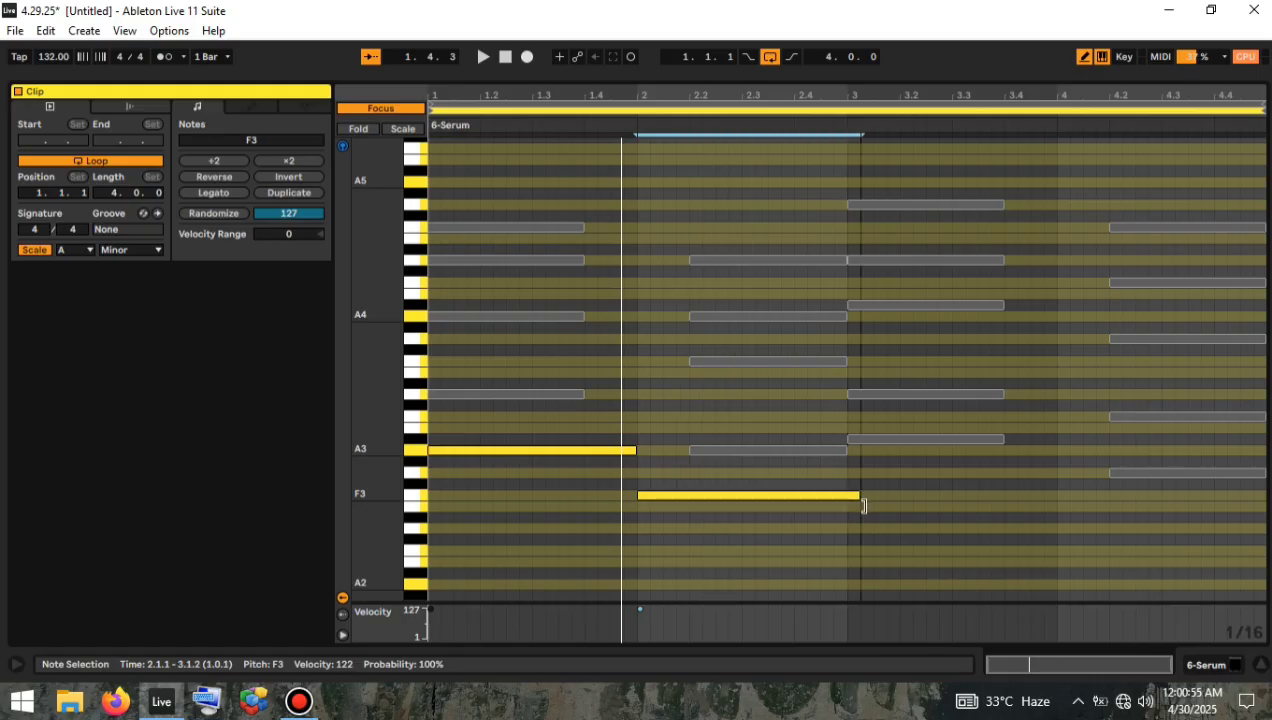
Draw A#3 through bar 3 and G3 through bar 4 in the Serum clip.
click(854, 439)
drag(918, 439, 1043, 439)
click(1114, 473)
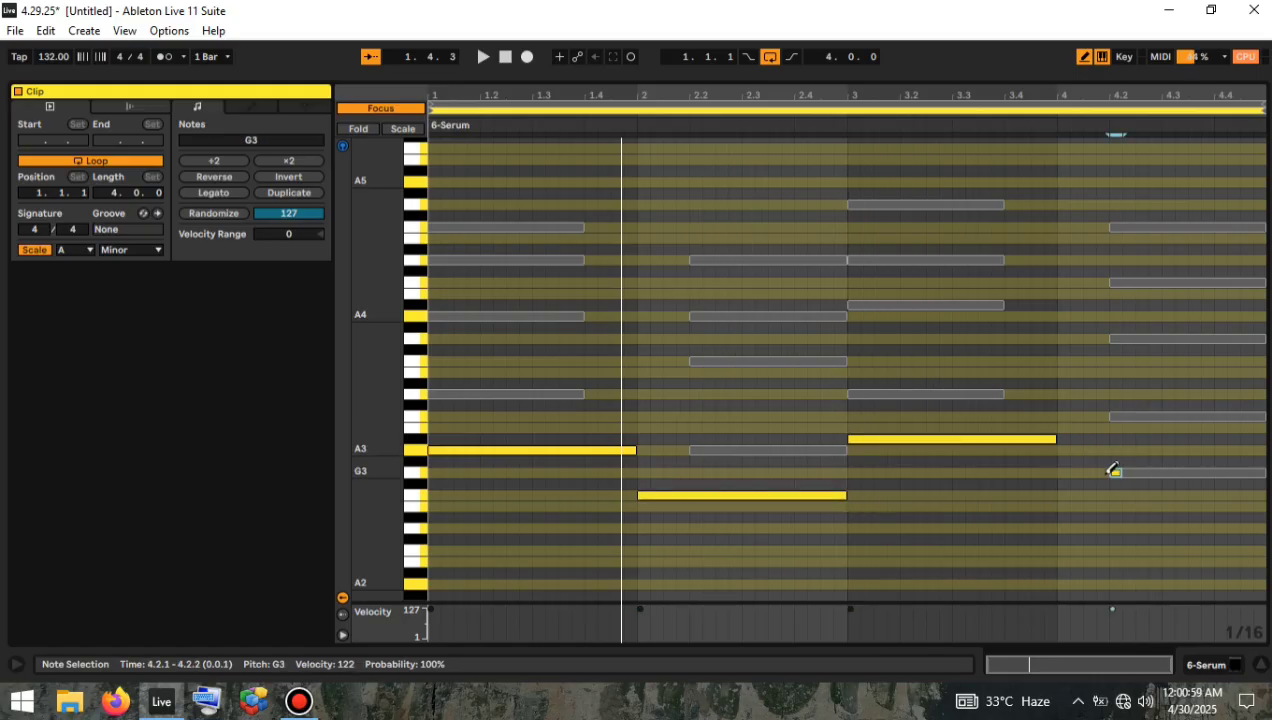
drag(1116, 472, 1063, 472)
drag(1145, 468, 1262, 468)
Select all four root notes in the Serum clip, transpose them down two octaves, and play the loop.
scroll(831, 468, down, 4)
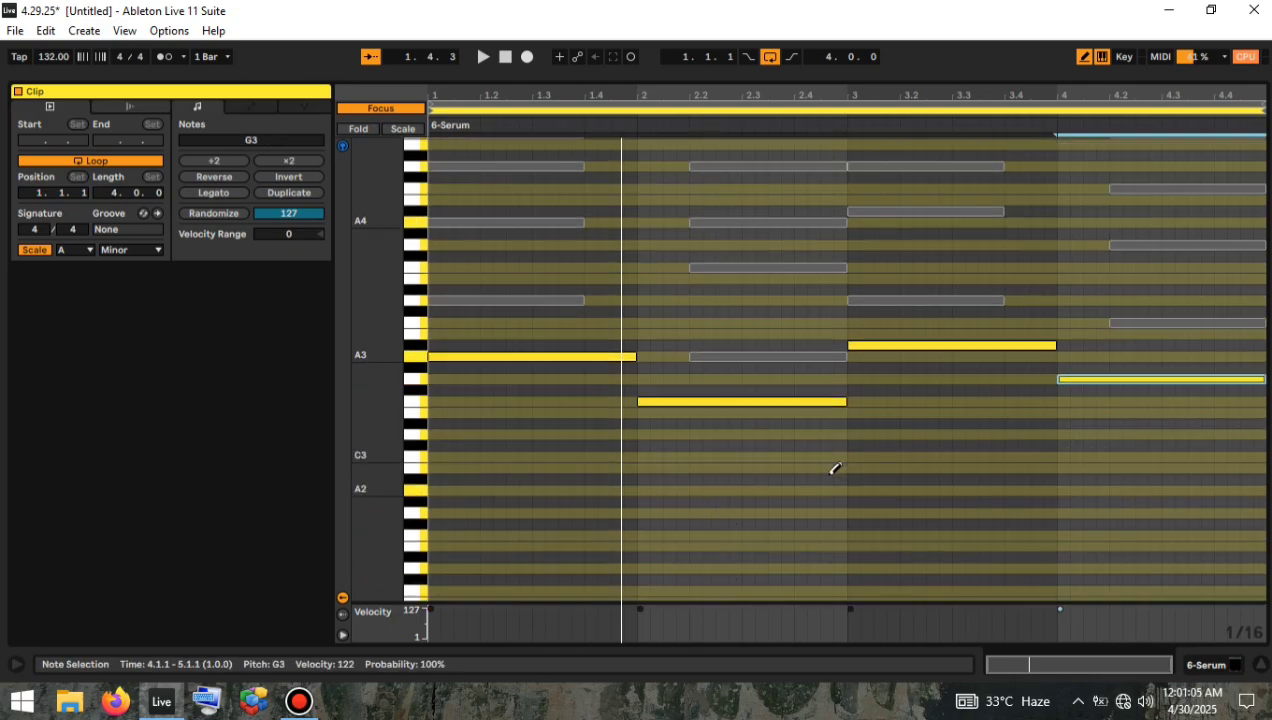
drag(526, 486, 1133, 281)
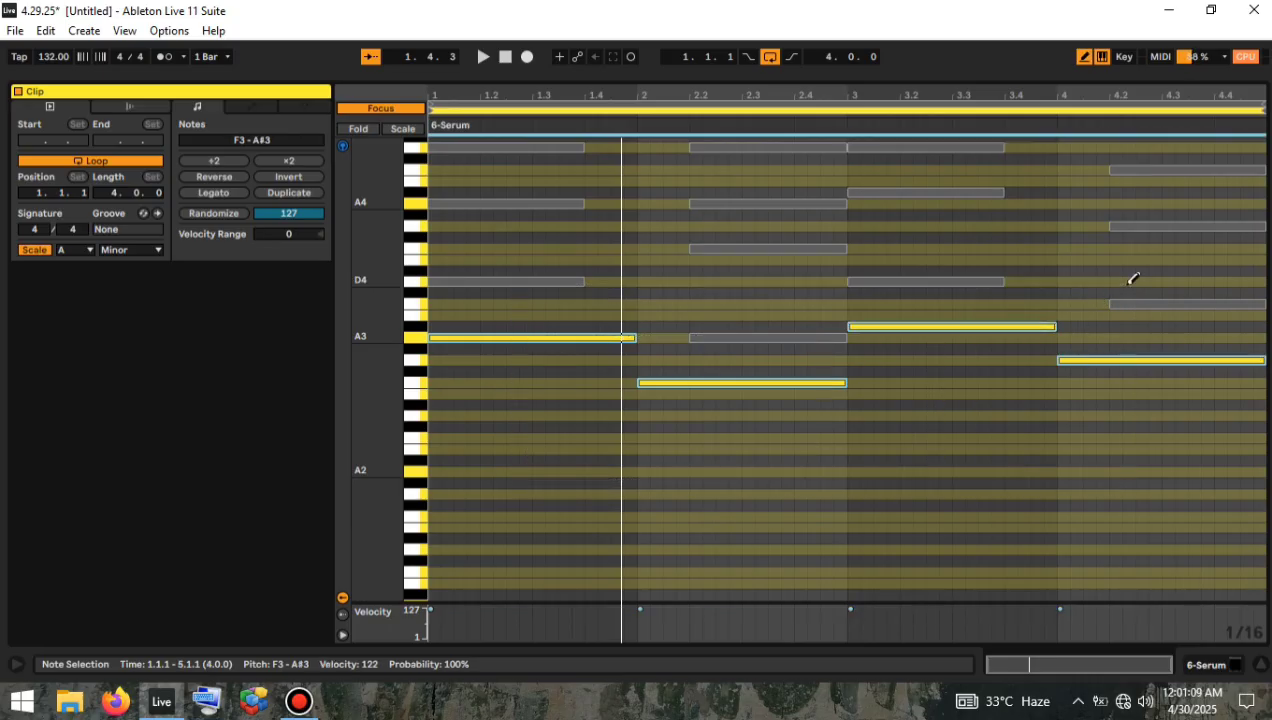
key(shift+Down)
key(shift+Down)
key(space)
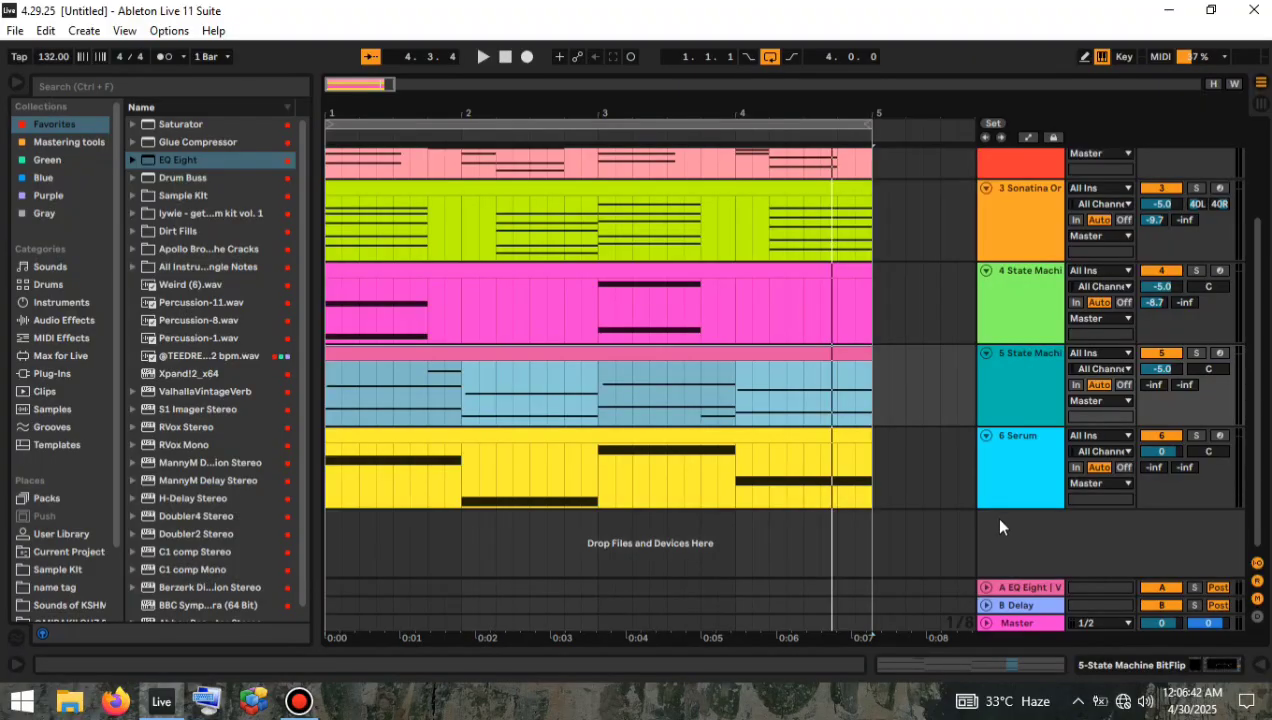
Insert a seventh MIDI track and browse the ProdLLB Utopia sample kit to the UTOPIA - HIHATS folder in its DRUM KIT.
right_click(993, 515)
click(1019, 544)
click(50, 569)
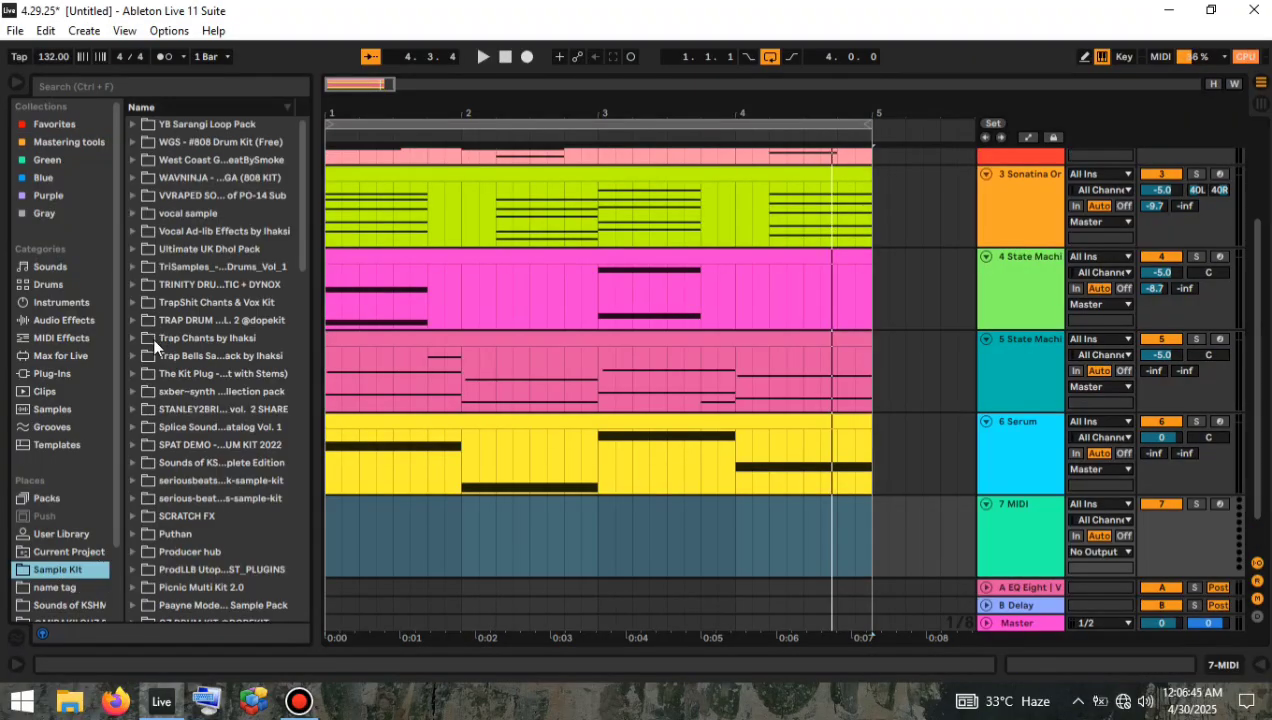
scroll(153, 454, down, 3)
click(153, 454)
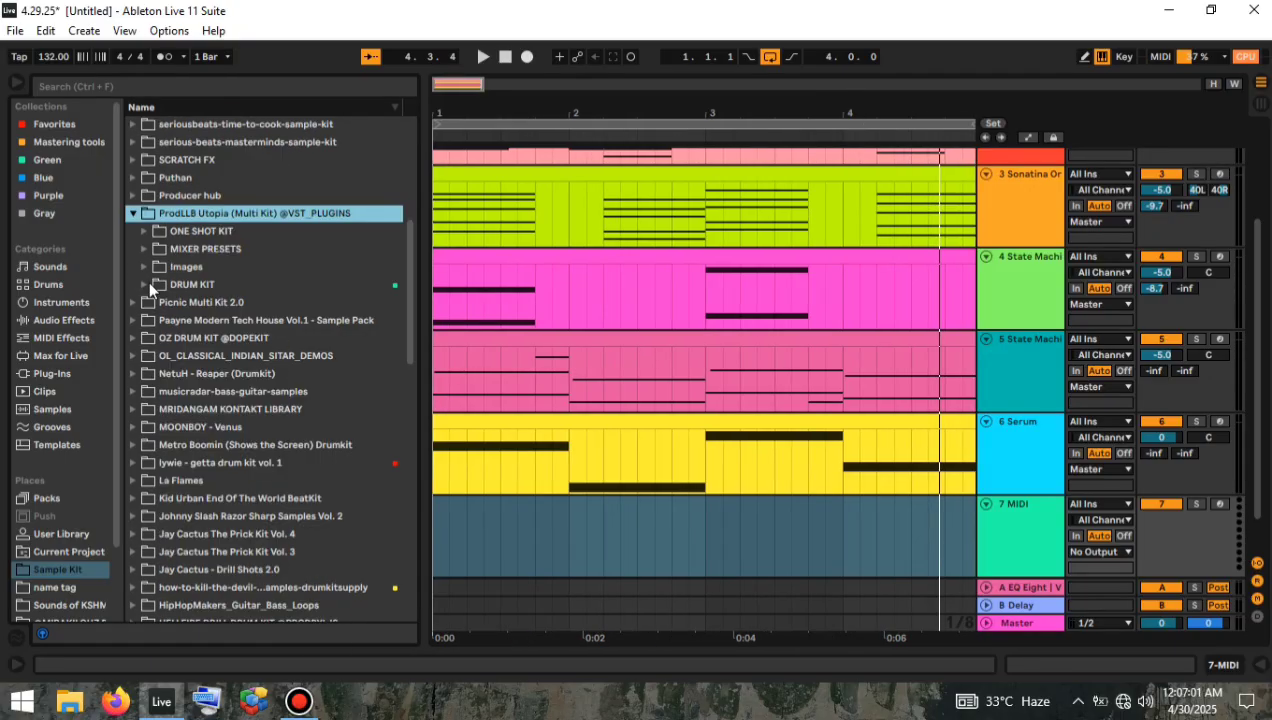
click(148, 282)
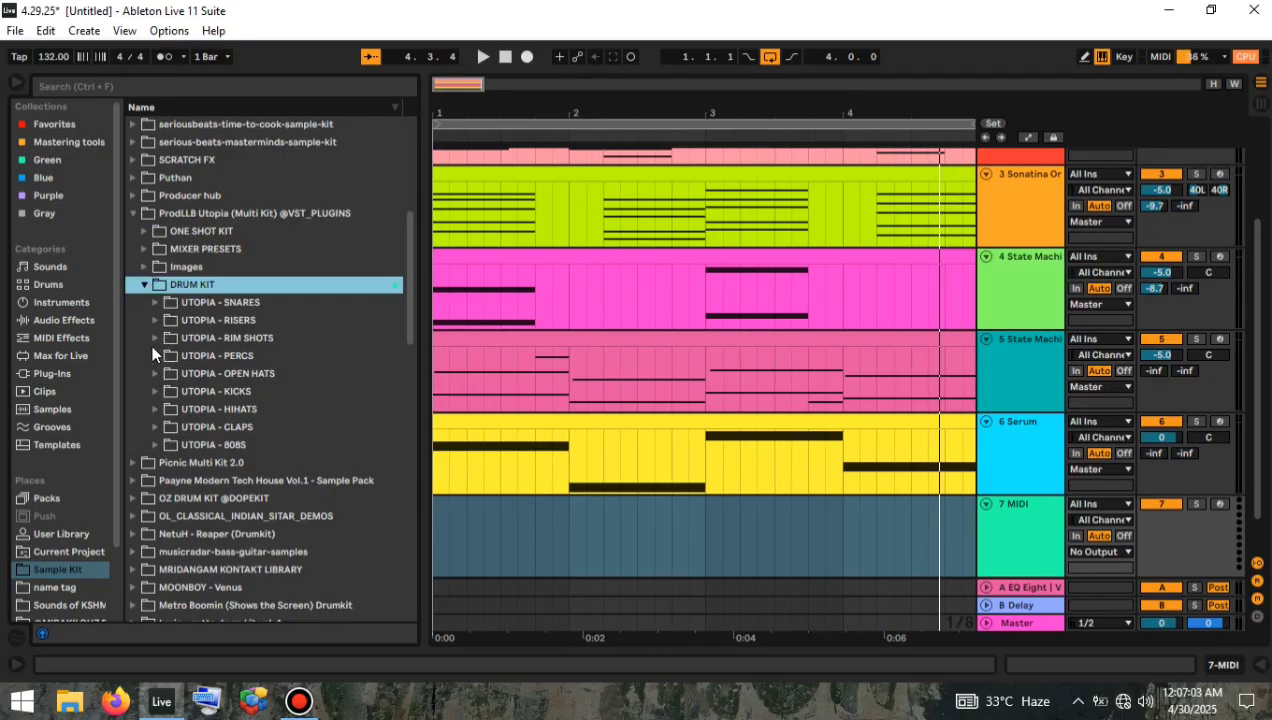
click(154, 375)
click(154, 375)
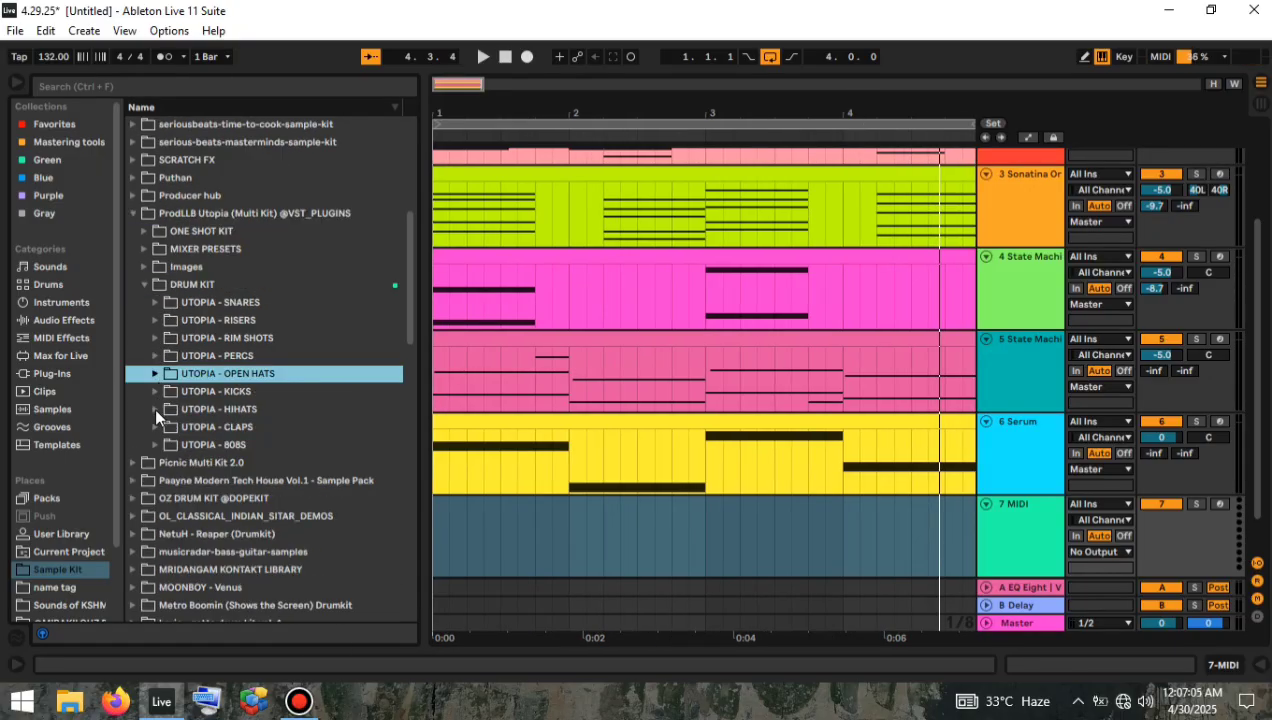
click(156, 406)
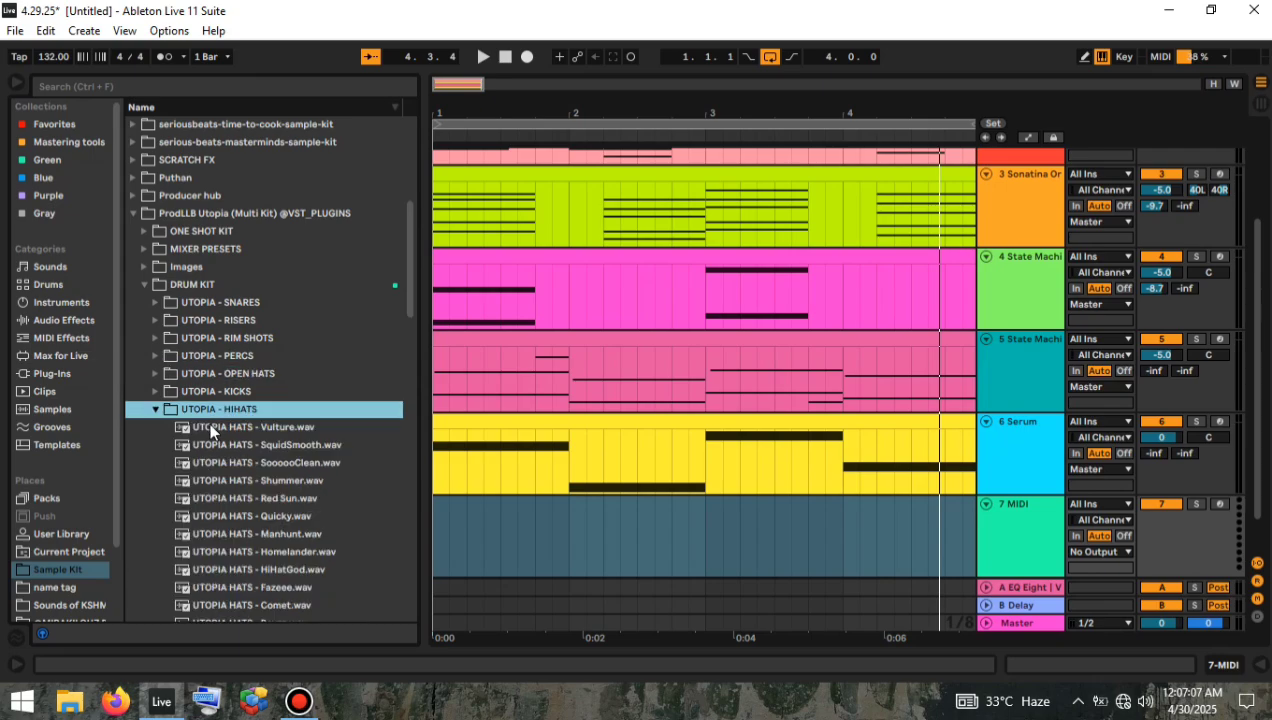
Audition the Vulture, SquidSmooth, SoooooClean and Shummer hats, and load UTOPIA HATS - Red Sun.wav on the seventh track.
click(209, 423)
click(251, 445)
click(291, 463)
click(283, 481)
double_click(283, 497)
Open the empty four-bar clip on the hi-hat track and turn off its scale setting.
double_click(617, 409)
drag(388, 375, 359, 283)
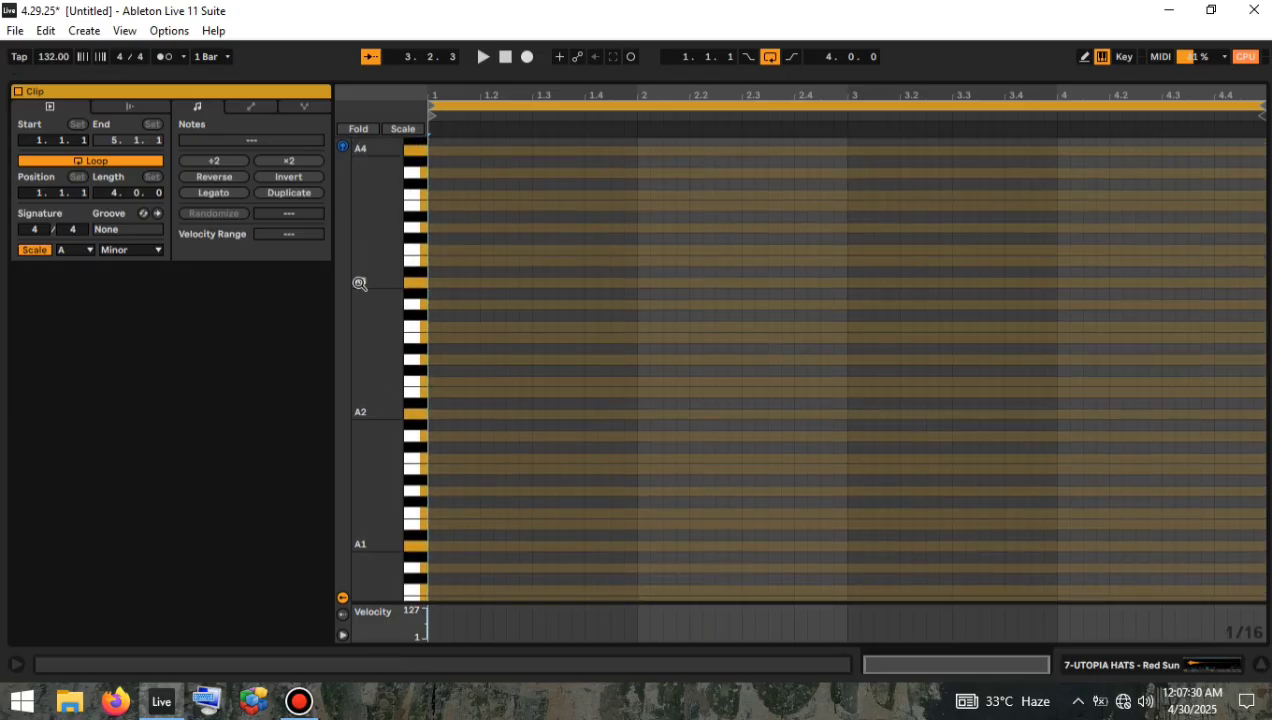
click(33, 250)
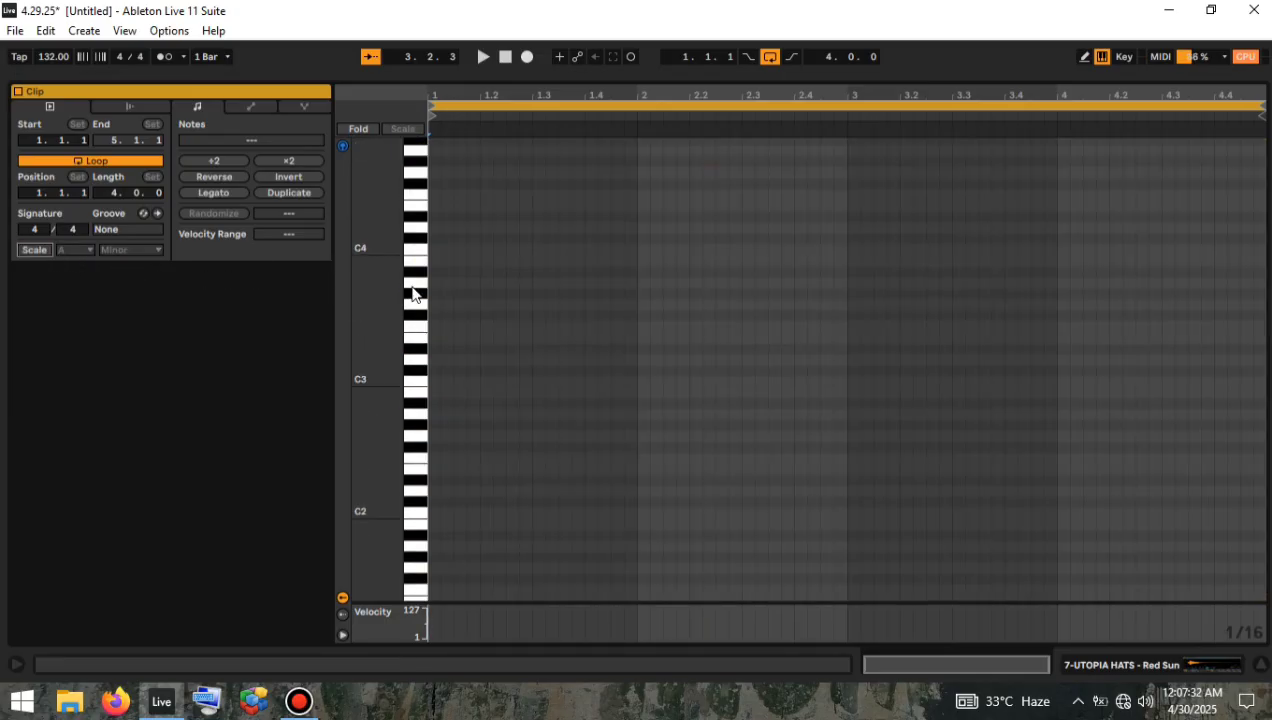
Set the grid to 1/8, fill bars 1 and 2 of the hi-hat clip with C3 eighth notes, and play it.
key(b)
click(437, 381)
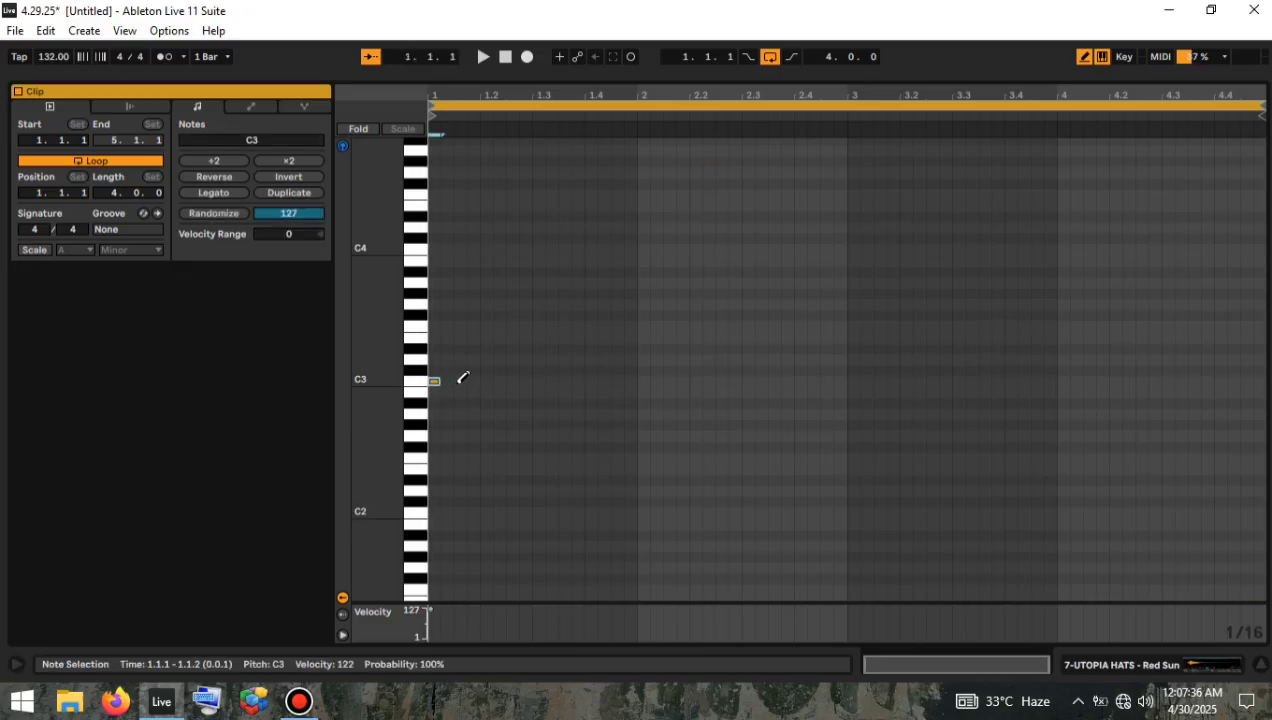
right_click(463, 378)
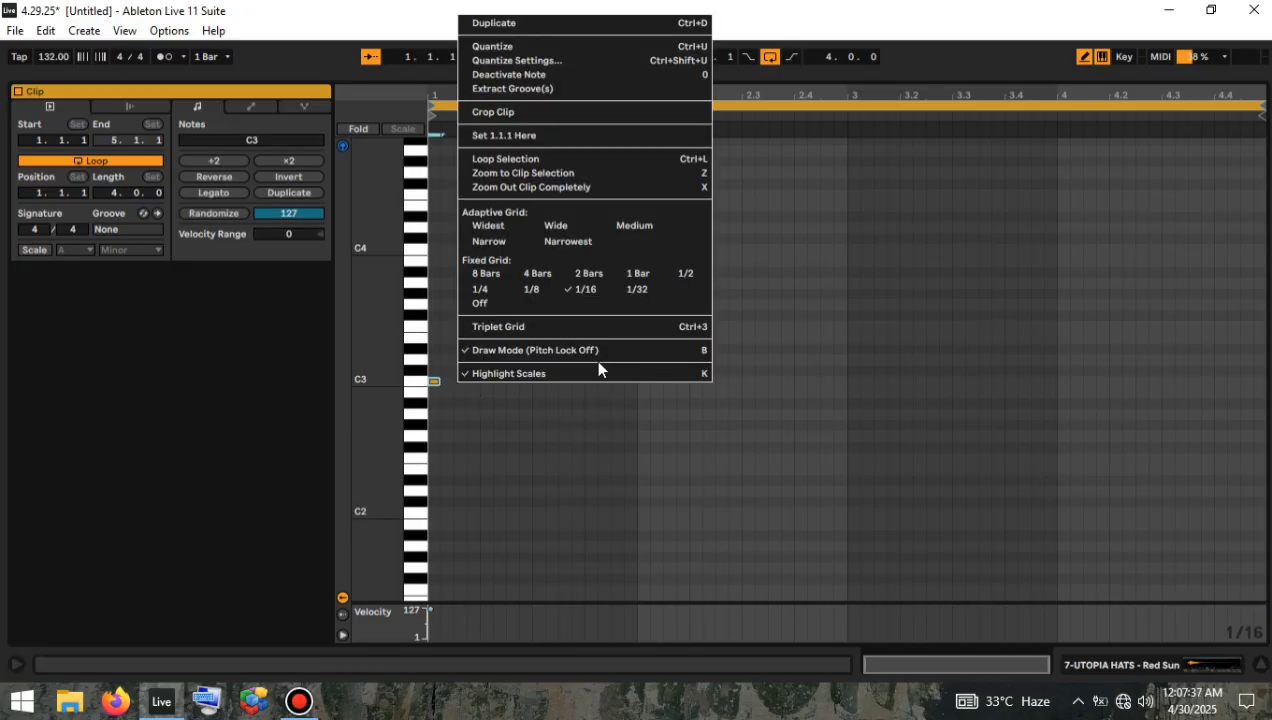
click(540, 290)
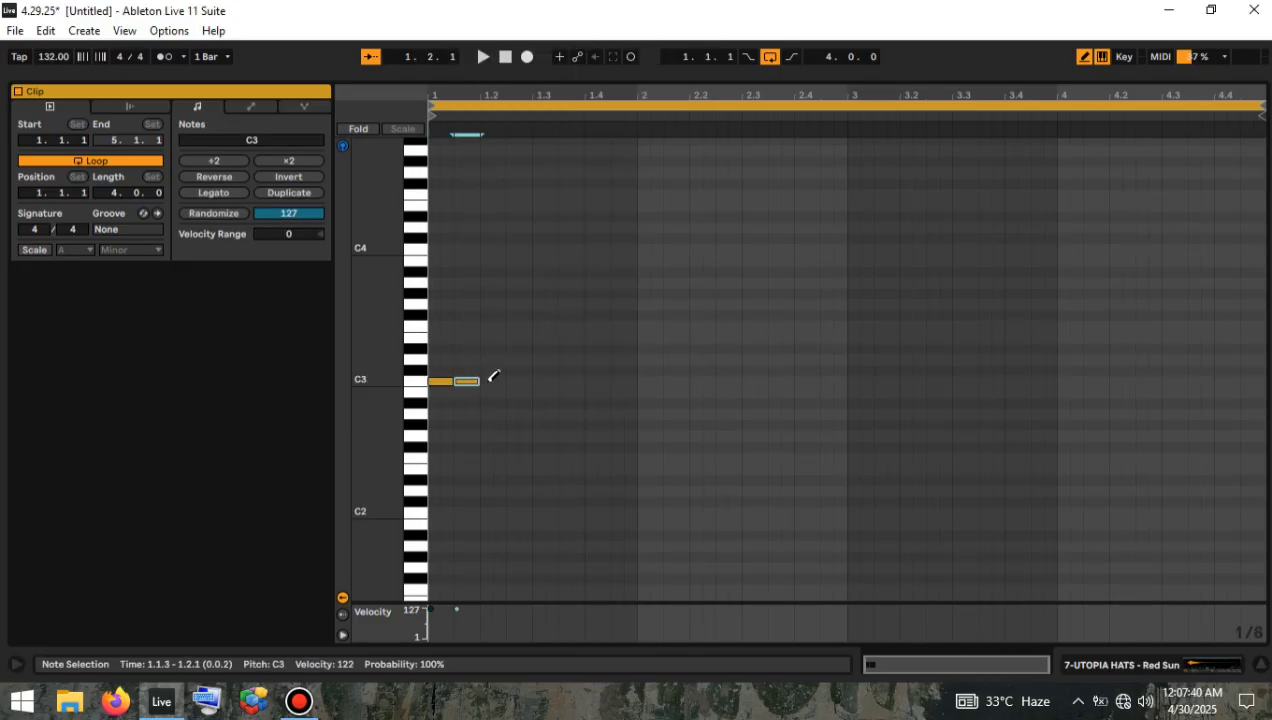
click(547, 381)
key(space)
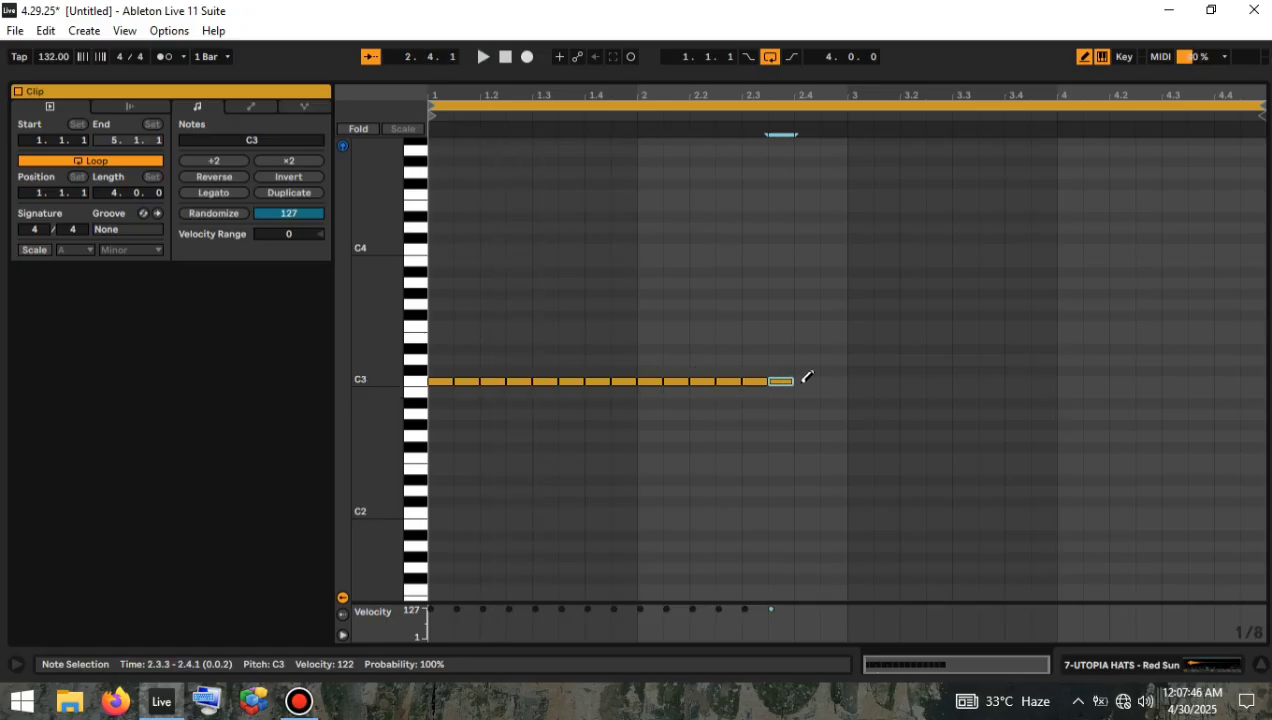
key(space)
key(space)
key(space)
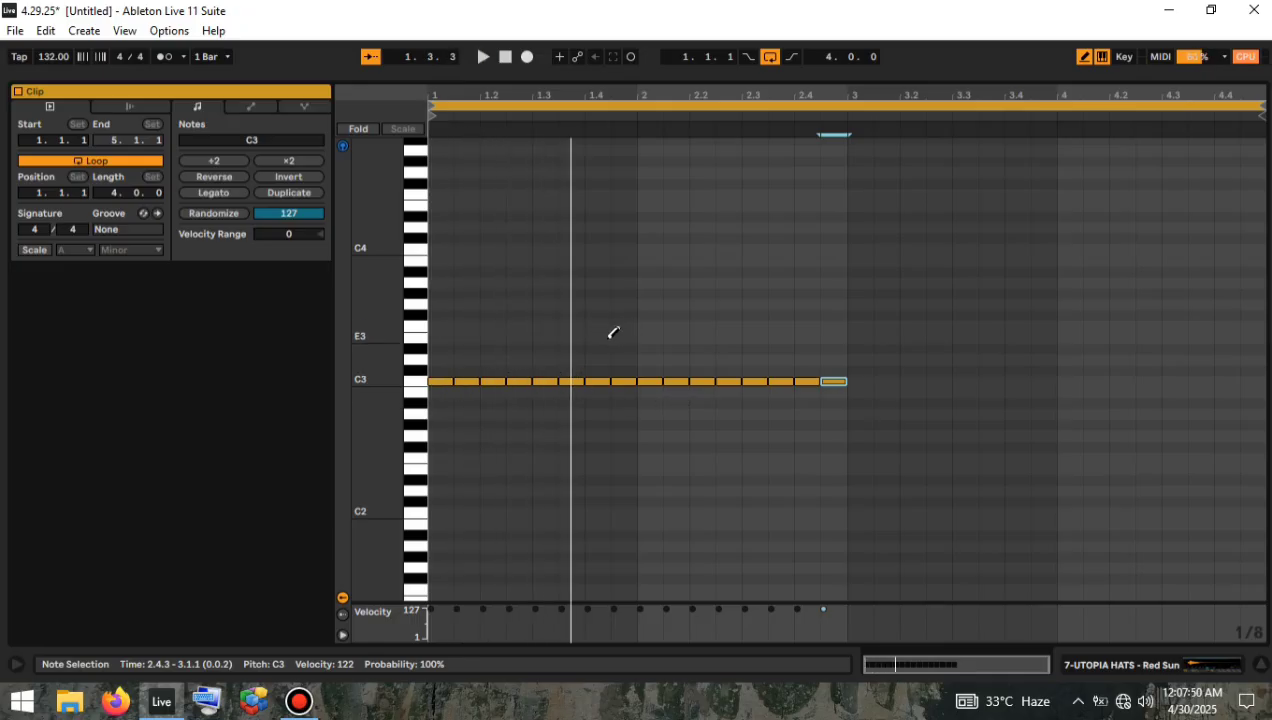
Set the grid to 1/16 and replace the hi-hat eighth note at 1.4.1 with two C3 sixteenth notes.
right_click(610, 335)
click(740, 589)
click(598, 380)
click(600, 381)
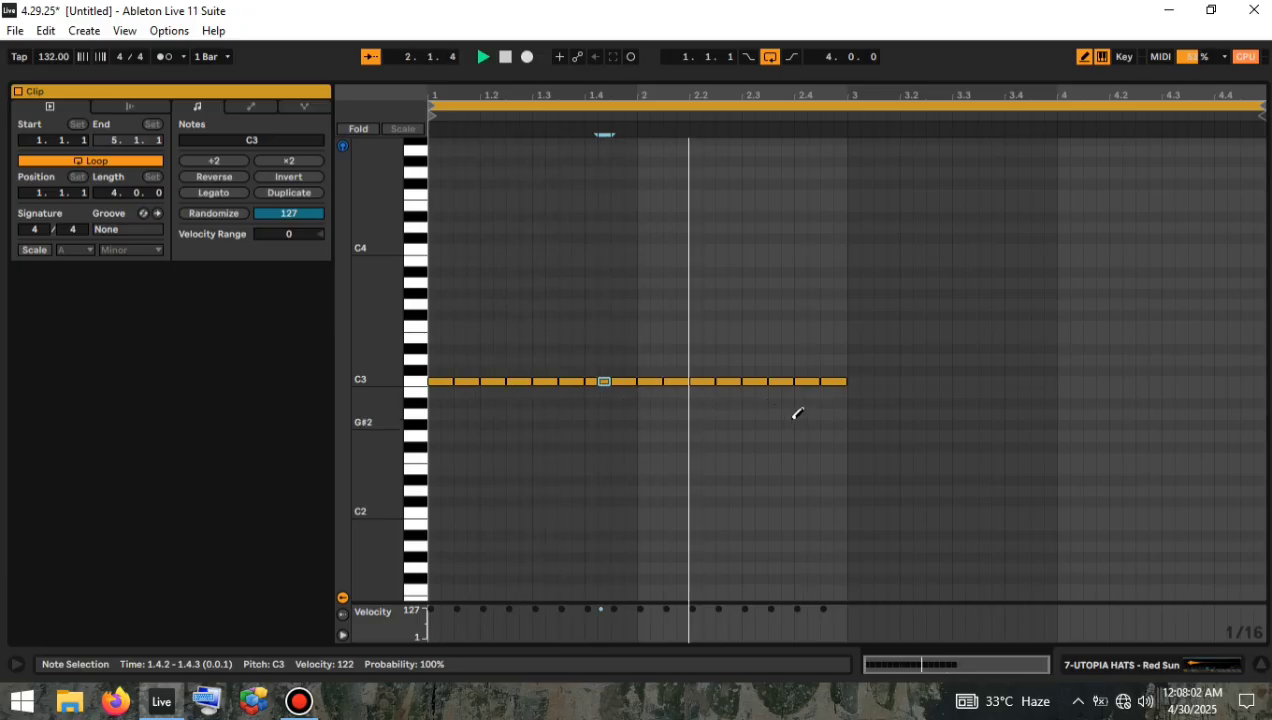
right_click(846, 352)
click(890, 488)
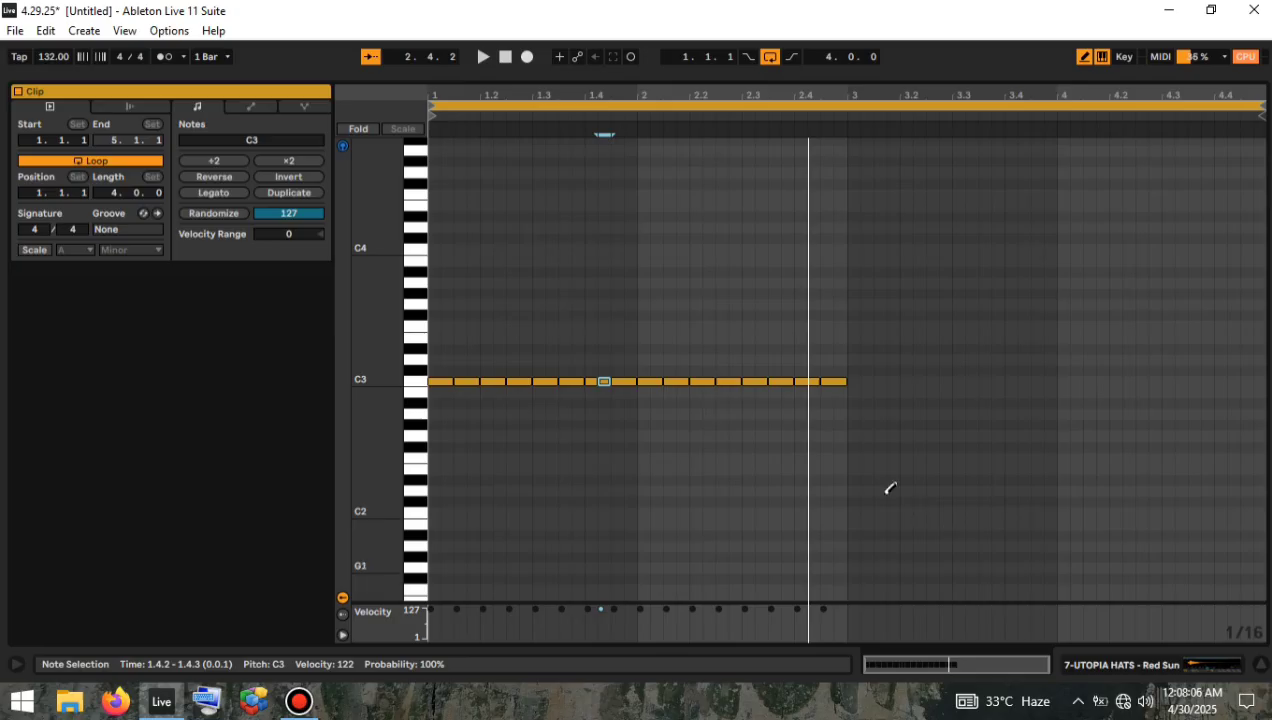
Set the grid to 1/32 and replace the two hi-hat eighth notes on beat 2.4 with three-note C3 rolls.
click(805, 380)
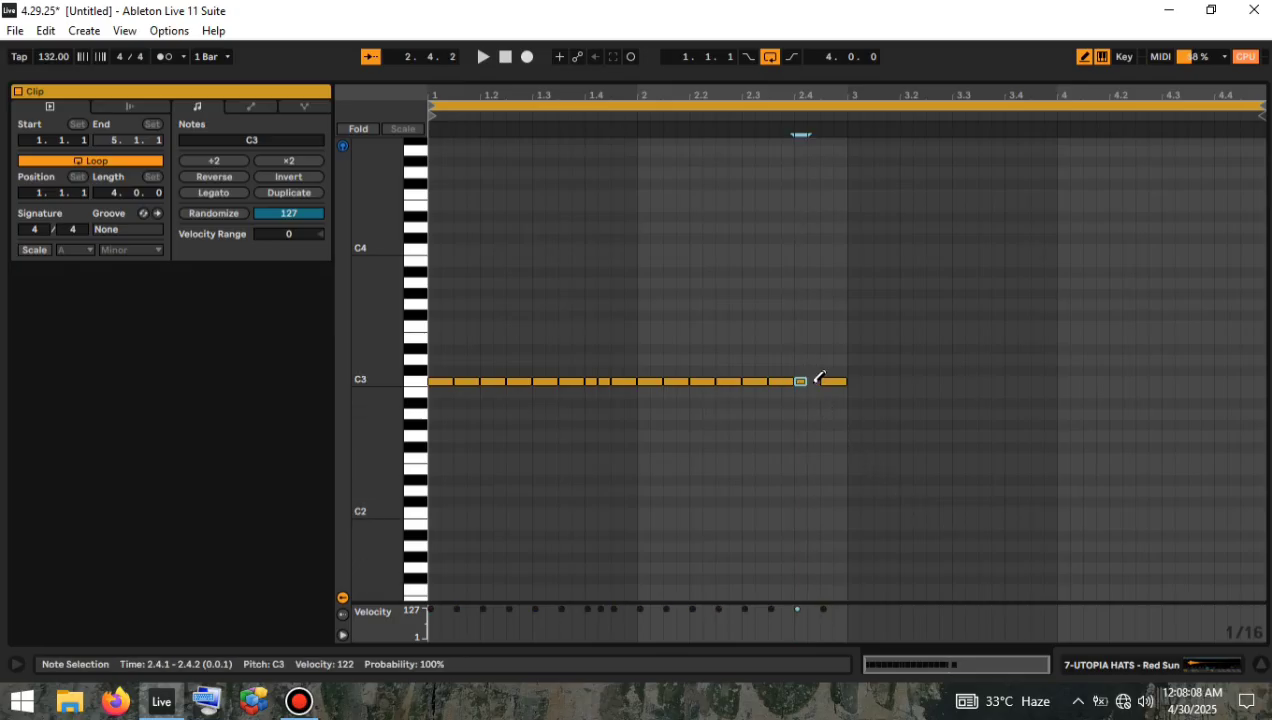
click(805, 381)
right_click(798, 381)
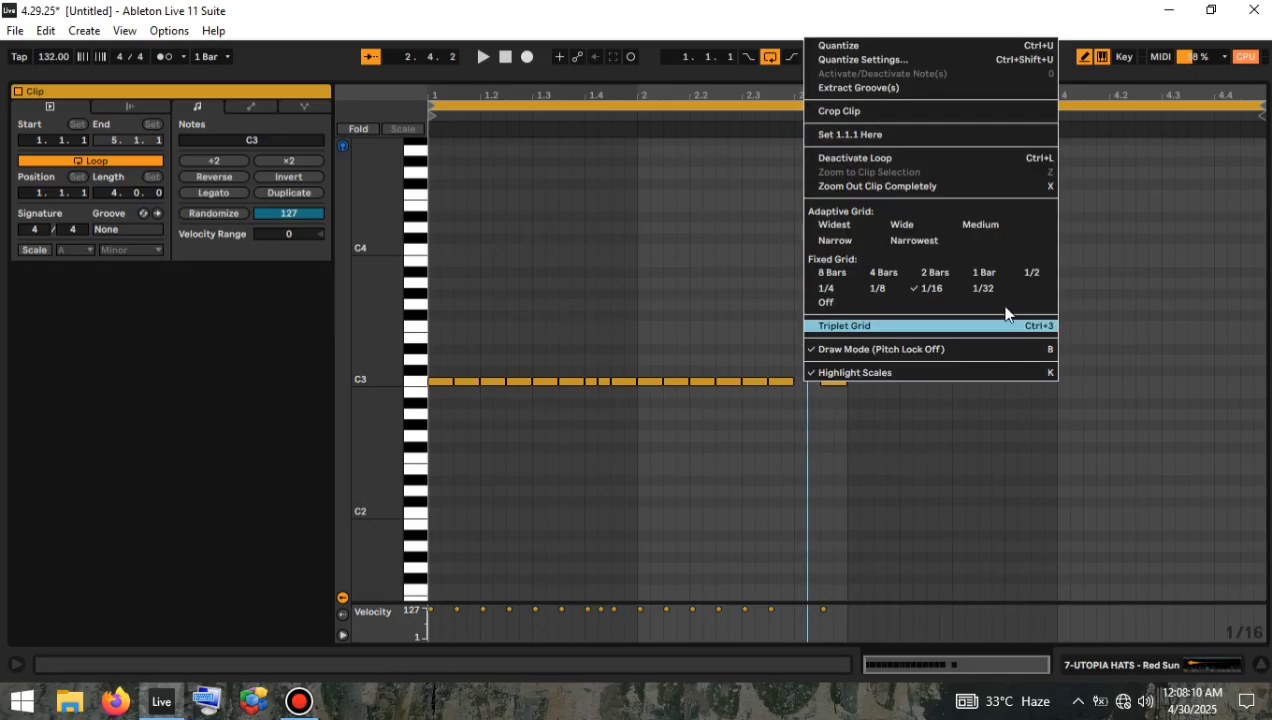
click(976, 290)
click(799, 380)
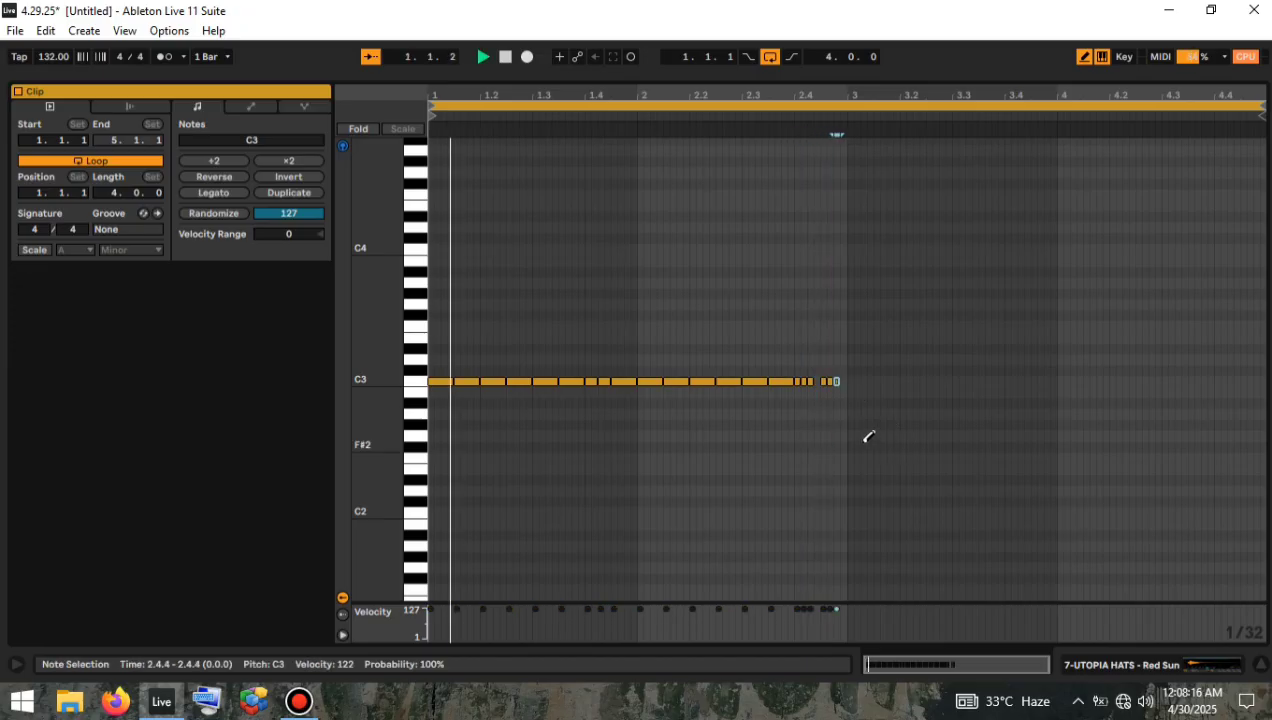
Duplicate the whole two-bar hi-hat pattern and align the copy to the start of bar 3.
key(ctrl+a)
key(ctrl+d)
key(Right)
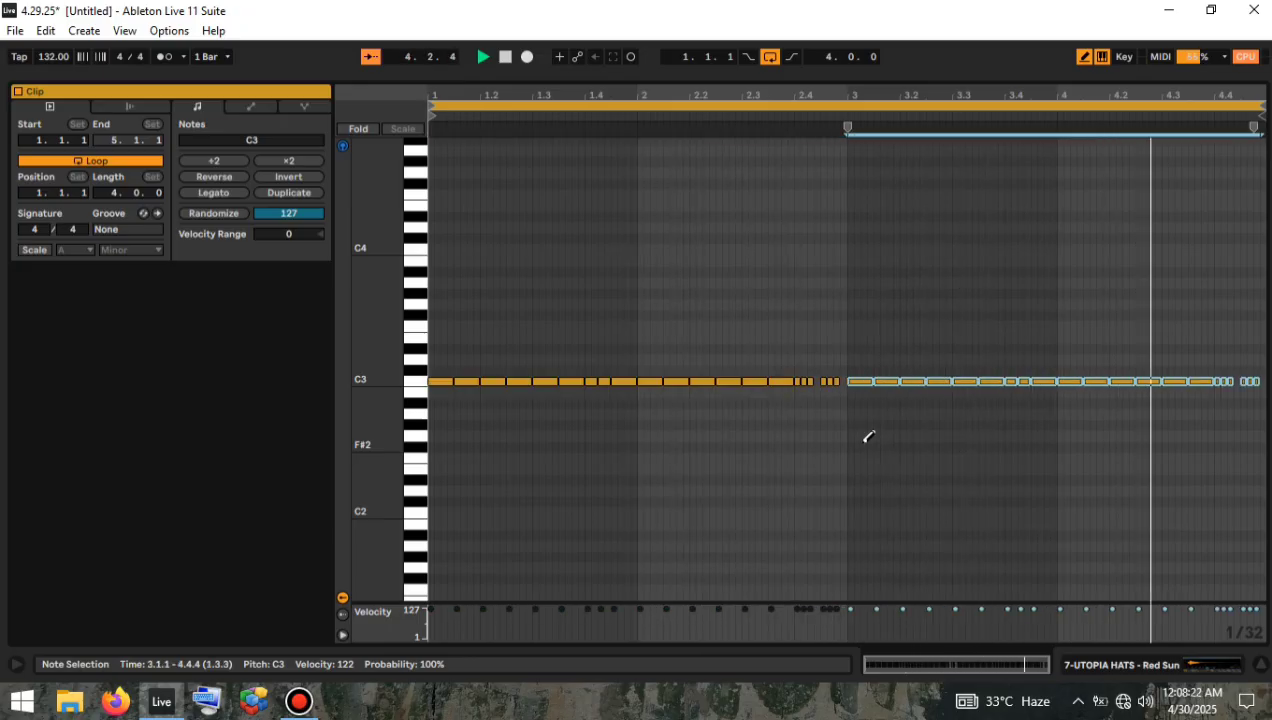
key(space)
Replace the hi-hat eighth notes at 1.1.3 and 3.1.3 with 1/32-note C3 rolls and play the loop.
click(458, 381)
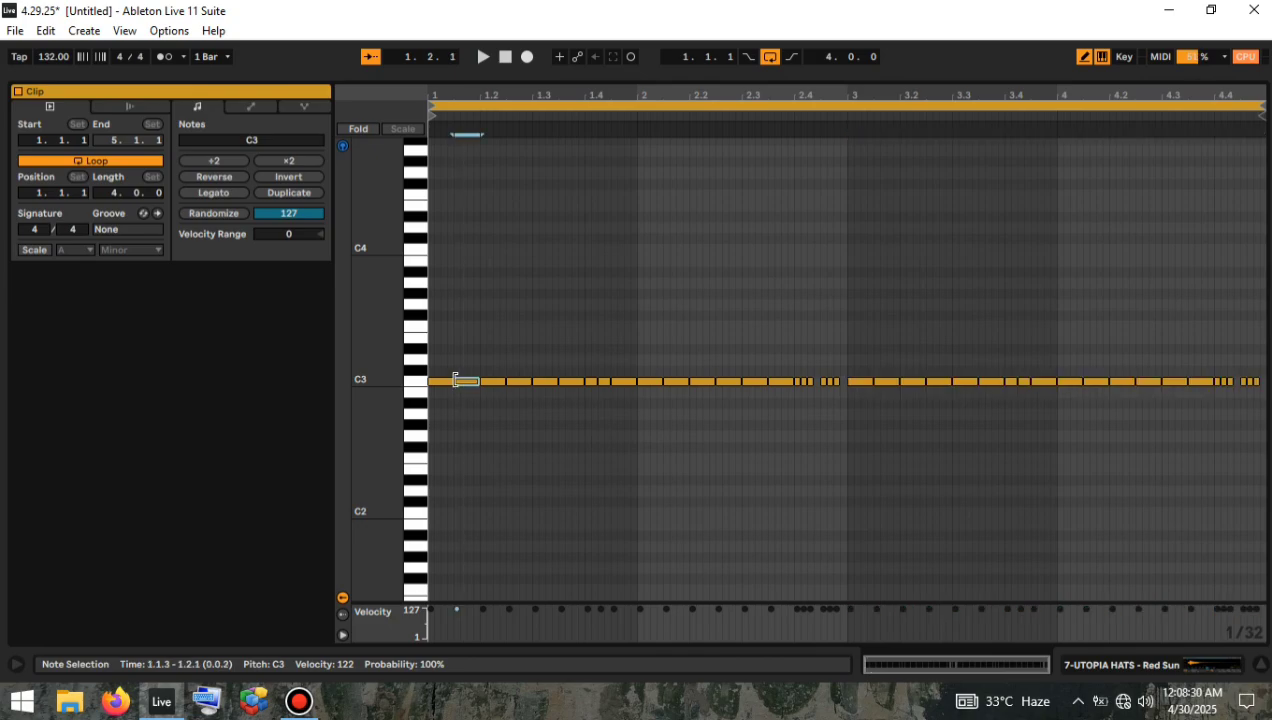
key(shift+Left)
key(shift+Left)
key(shift+Left)
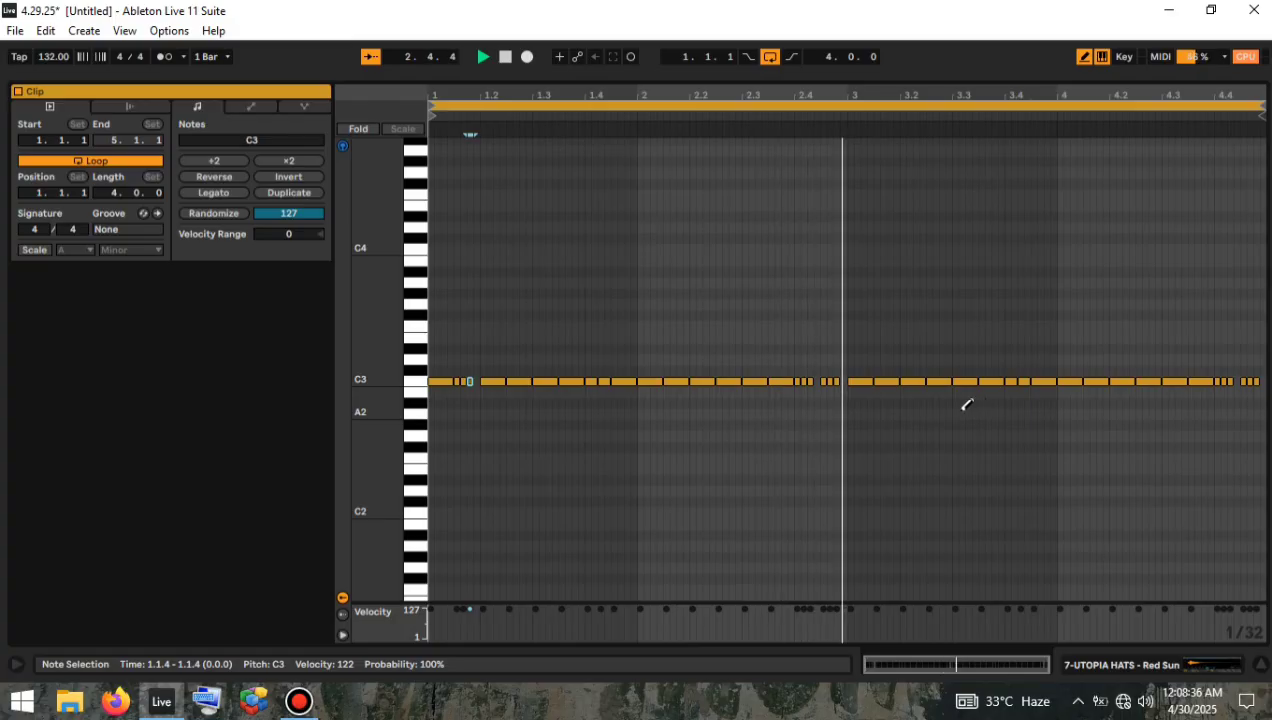
click(885, 380)
key(space)
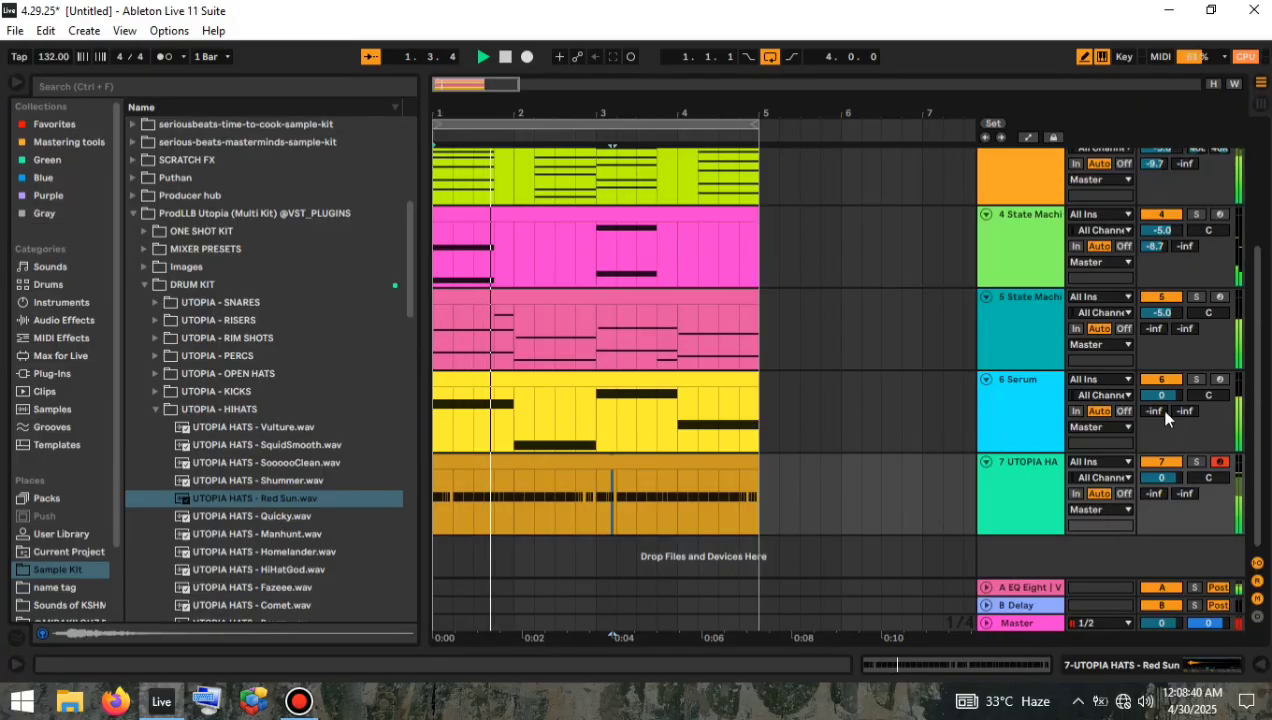
Insert an eighth MIDI track and open the UTOPIA - SNARES sample folder in place of the hi-hats.
right_click(1024, 554)
click(1050, 575)
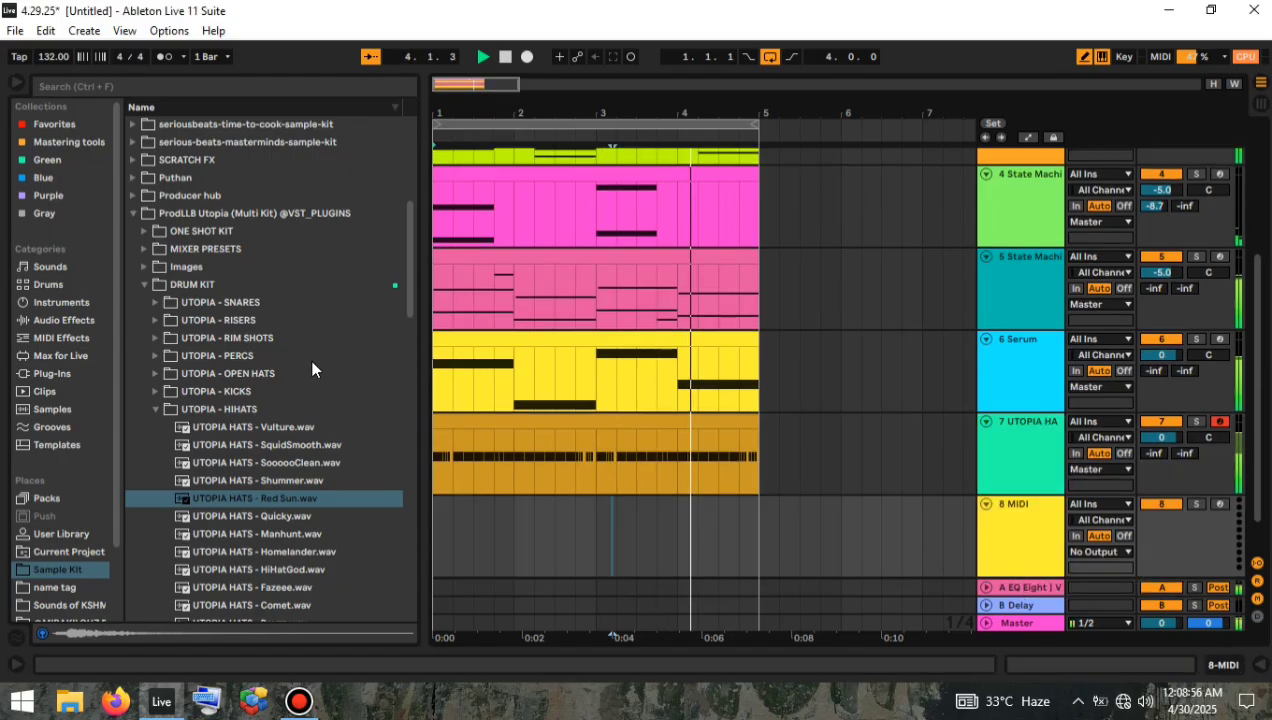
click(156, 409)
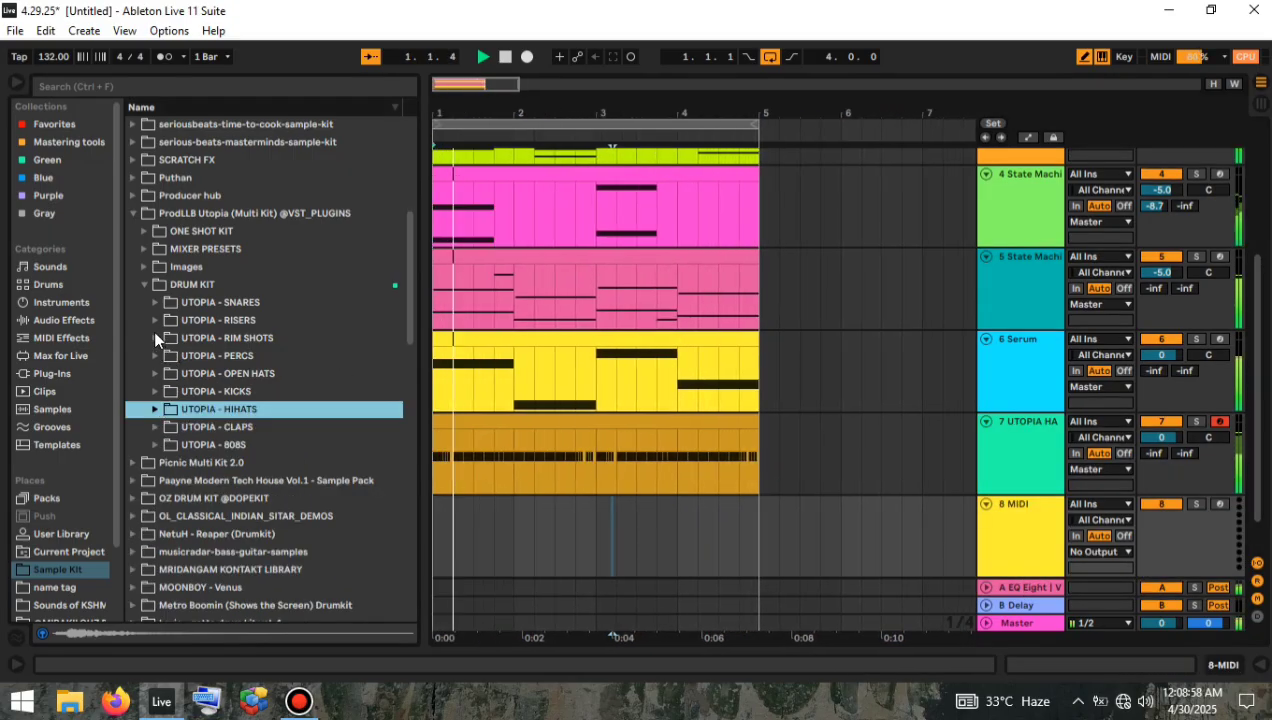
click(155, 302)
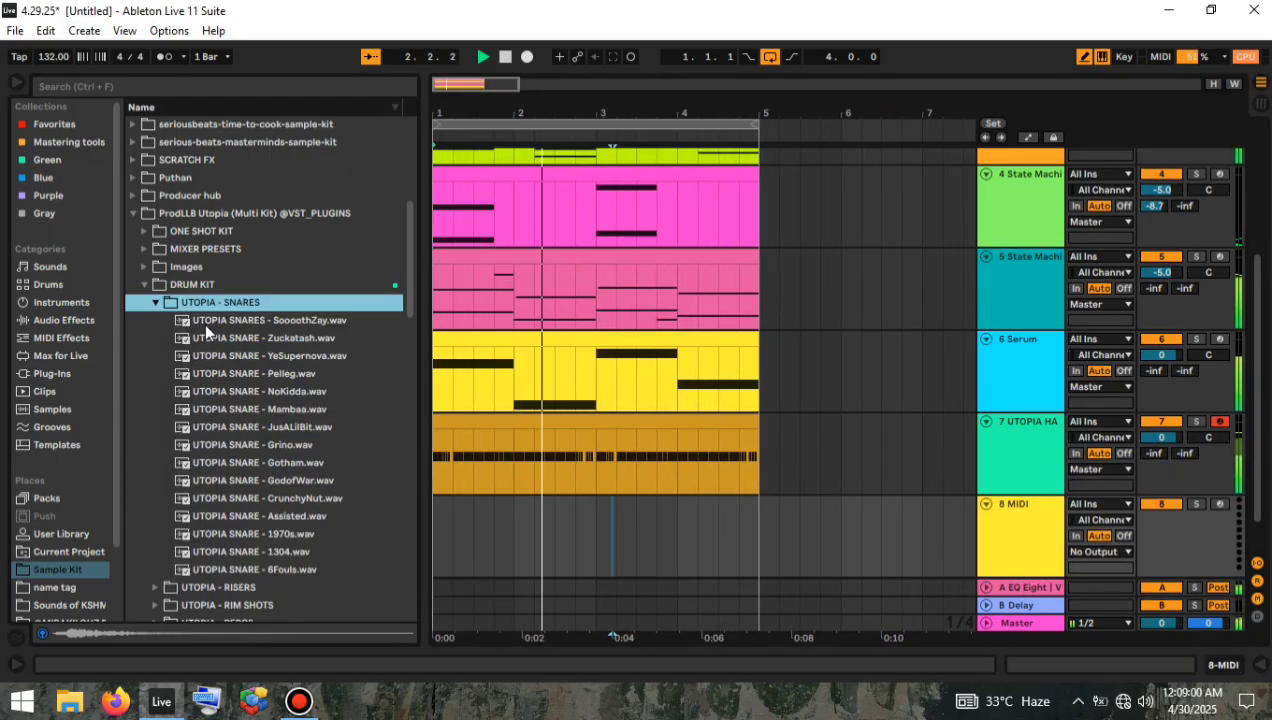
Audition the Utopia snare samples from SoooothZay to GodofWar, and load UTOPIA SNARE - Gotham.wav on the eighth track.
click(204, 321)
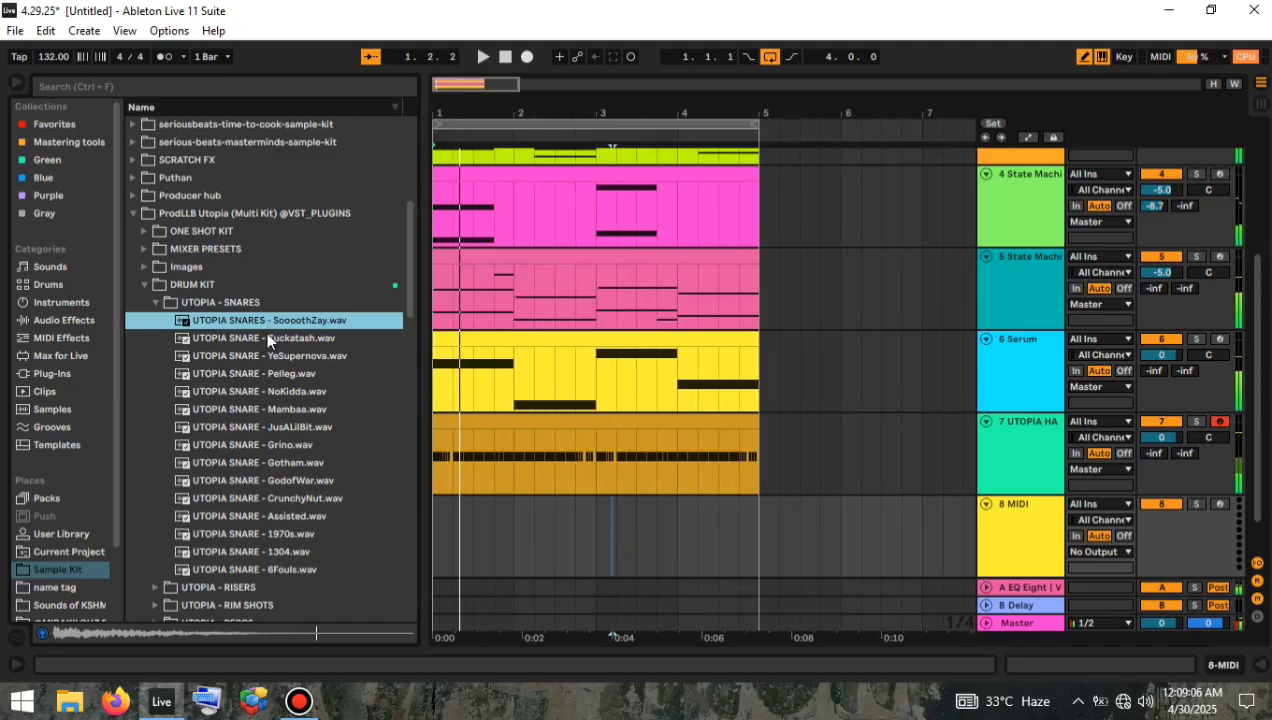
click(266, 338)
click(289, 392)
click(298, 410)
click(300, 427)
click(297, 444)
click(297, 464)
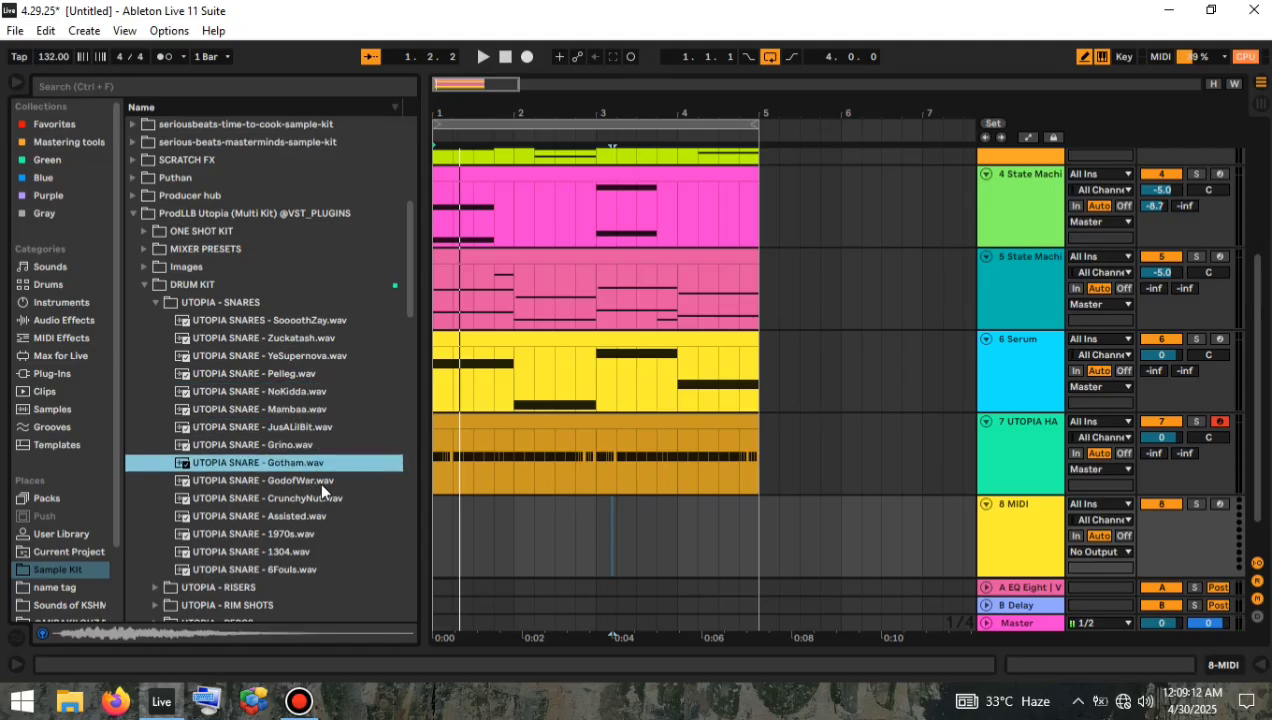
click(319, 481)
click(305, 463)
click(1004, 567)
Create an empty MIDI clip spanning bars 1 to 4 on the snare track.
drag(355, 463, 746, 543)
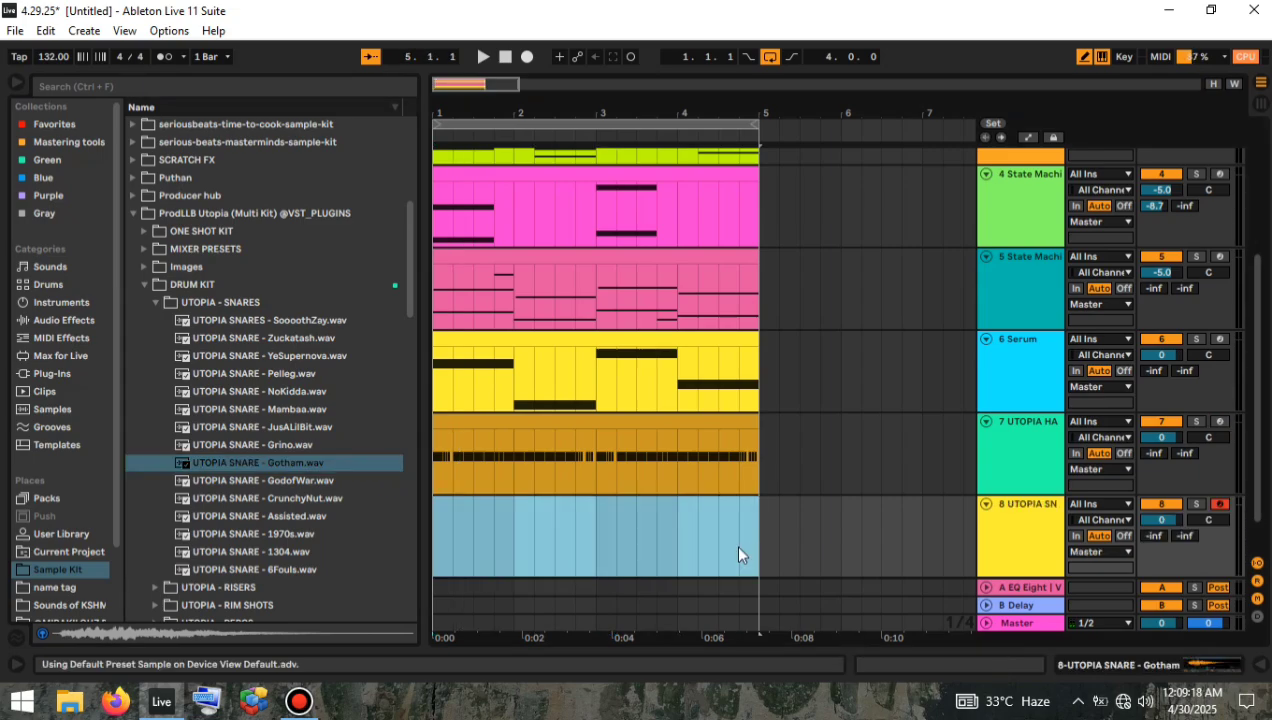
right_click(746, 543)
click(723, 343)
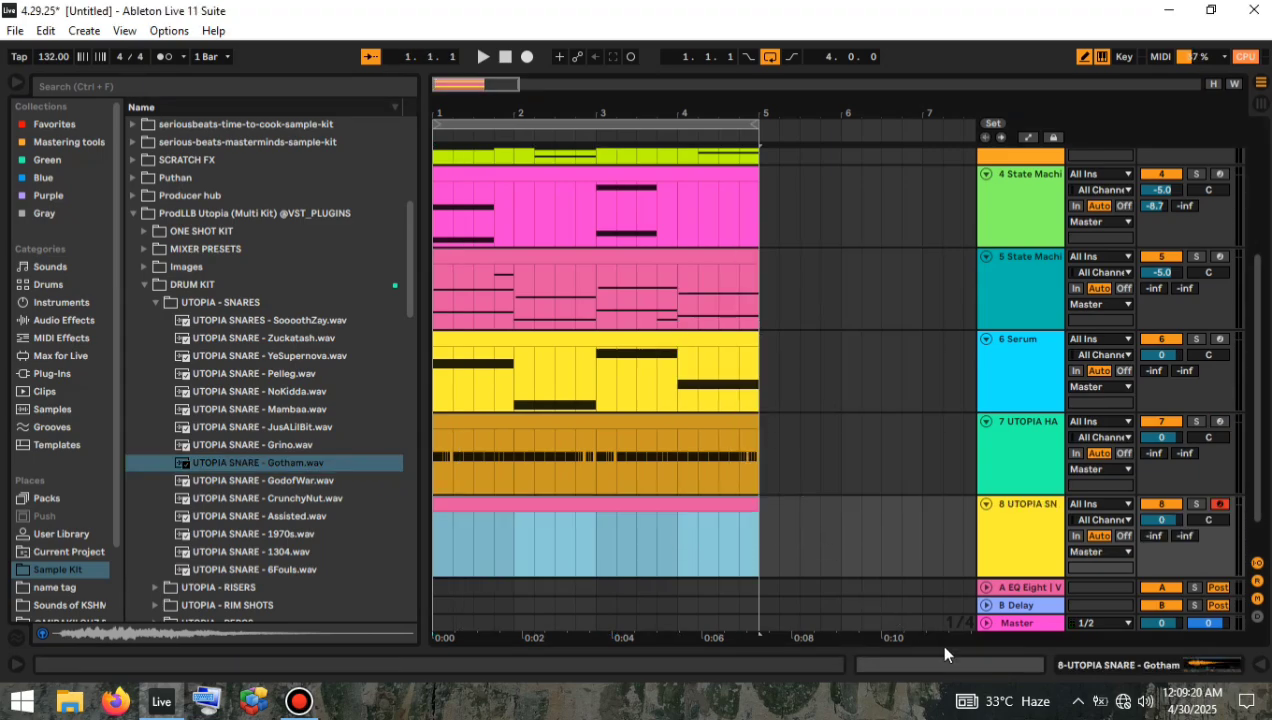
Draw a C3 sixteenth-note snare hit on beat 3 of each of the four bars, play it, and close the clip editor.
drag(378, 222, 397, 272)
click(412, 279)
key(space)
click(538, 273)
key(space)
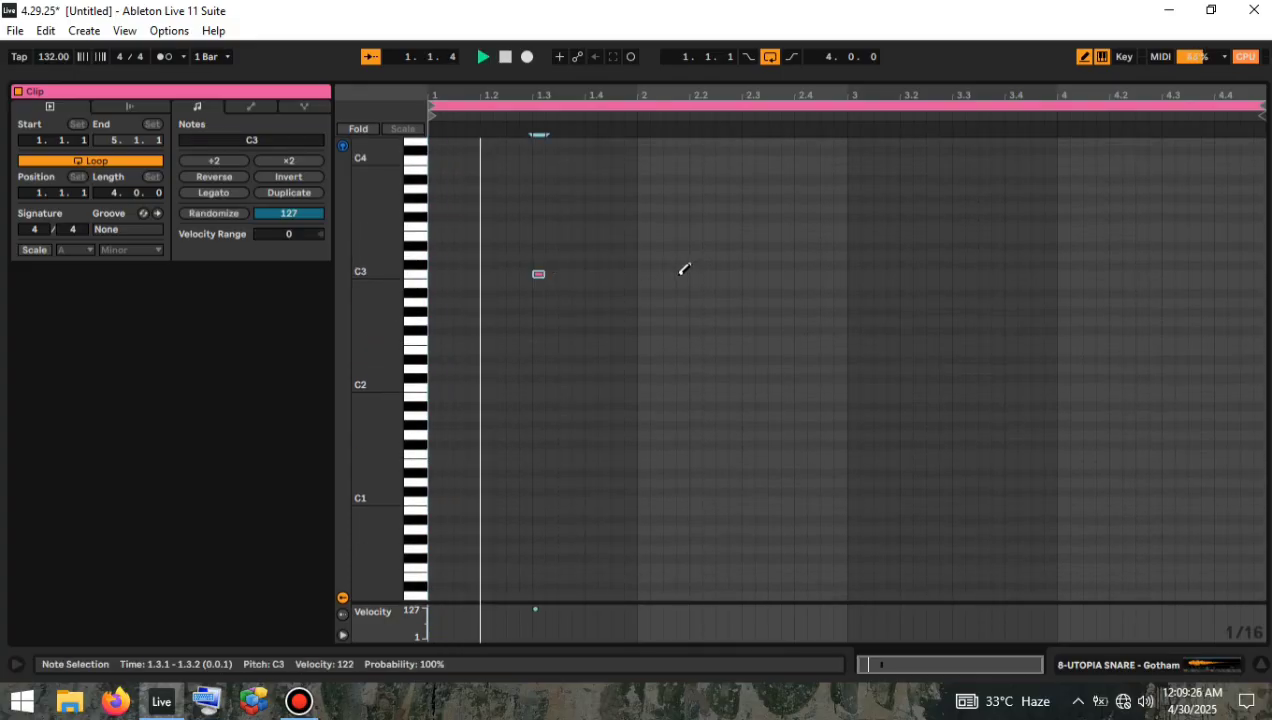
click(748, 273)
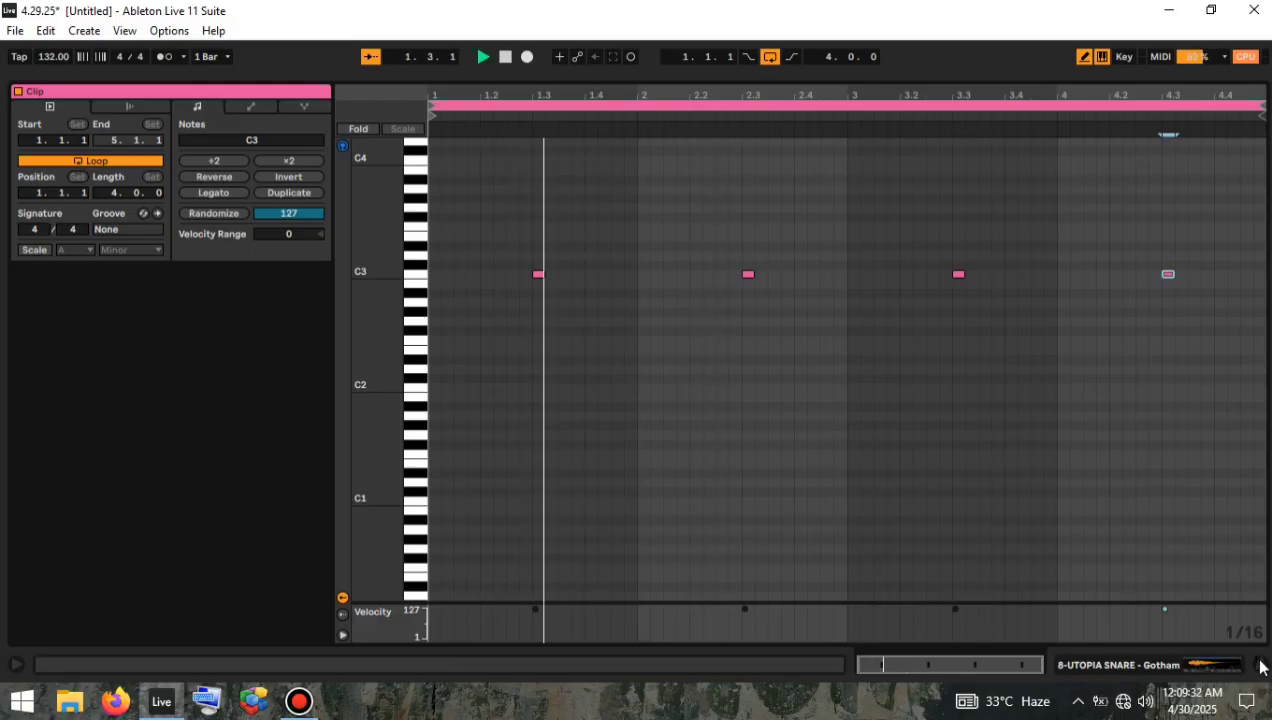
click(1260, 663)
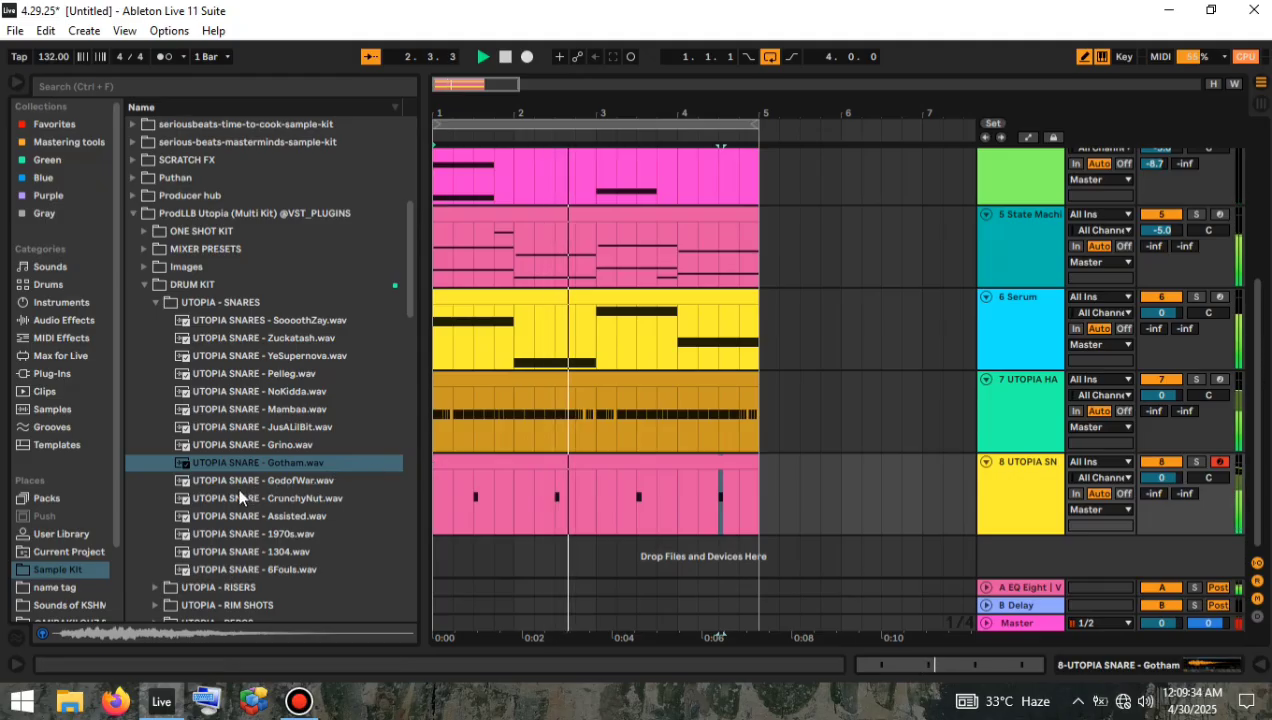
Insert a ninth MIDI track and audition the Utopia snare samples from SoooothZay down to 6Fouls.
right_click(998, 547)
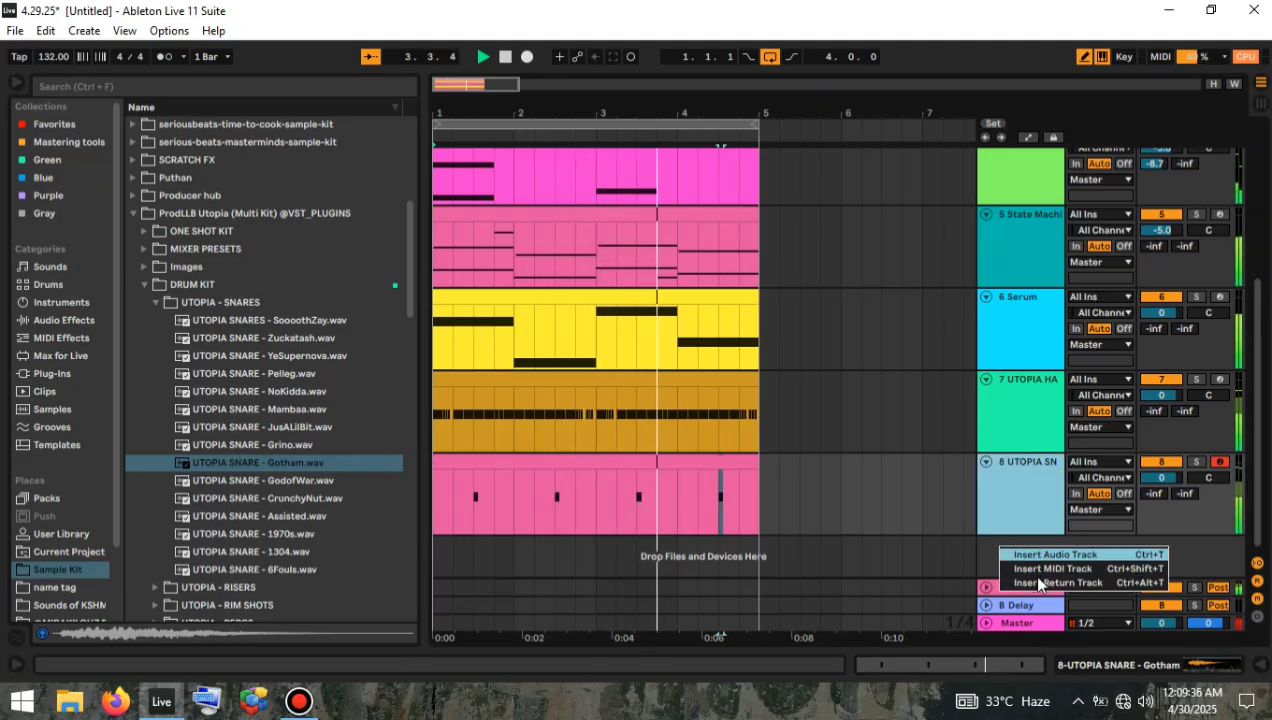
click(1037, 574)
click(277, 320)
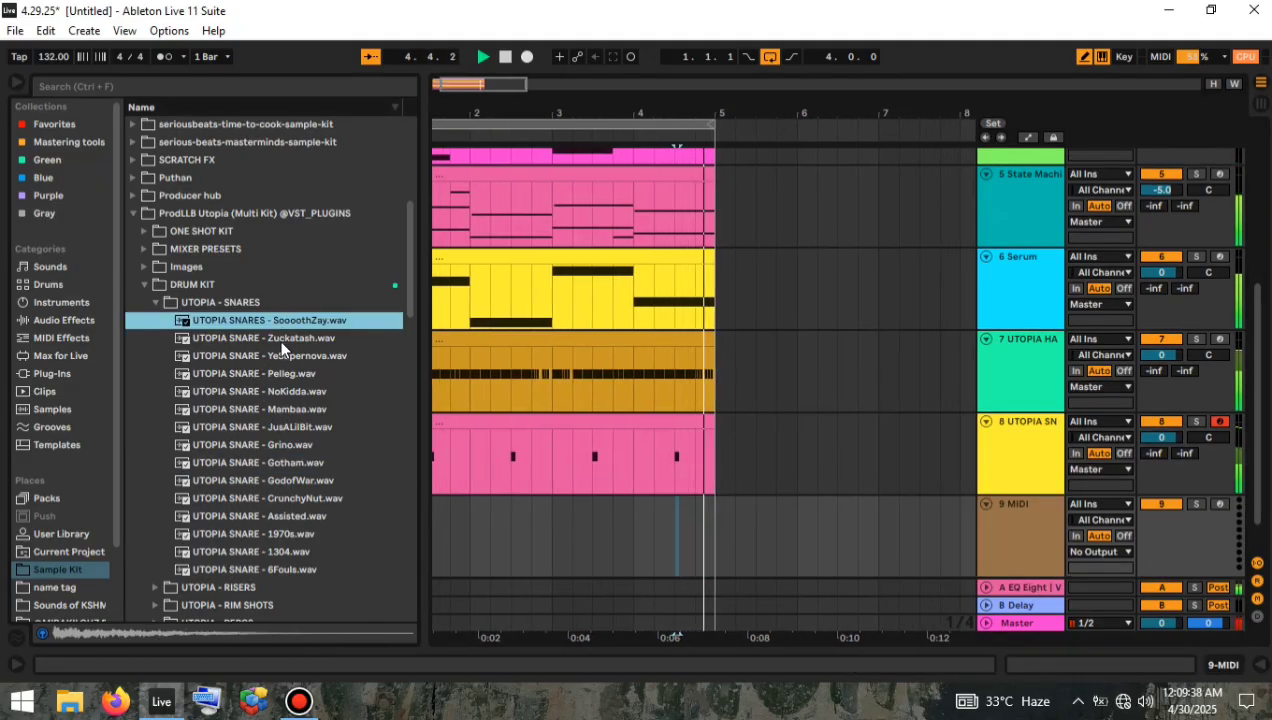
click(280, 338)
click(284, 356)
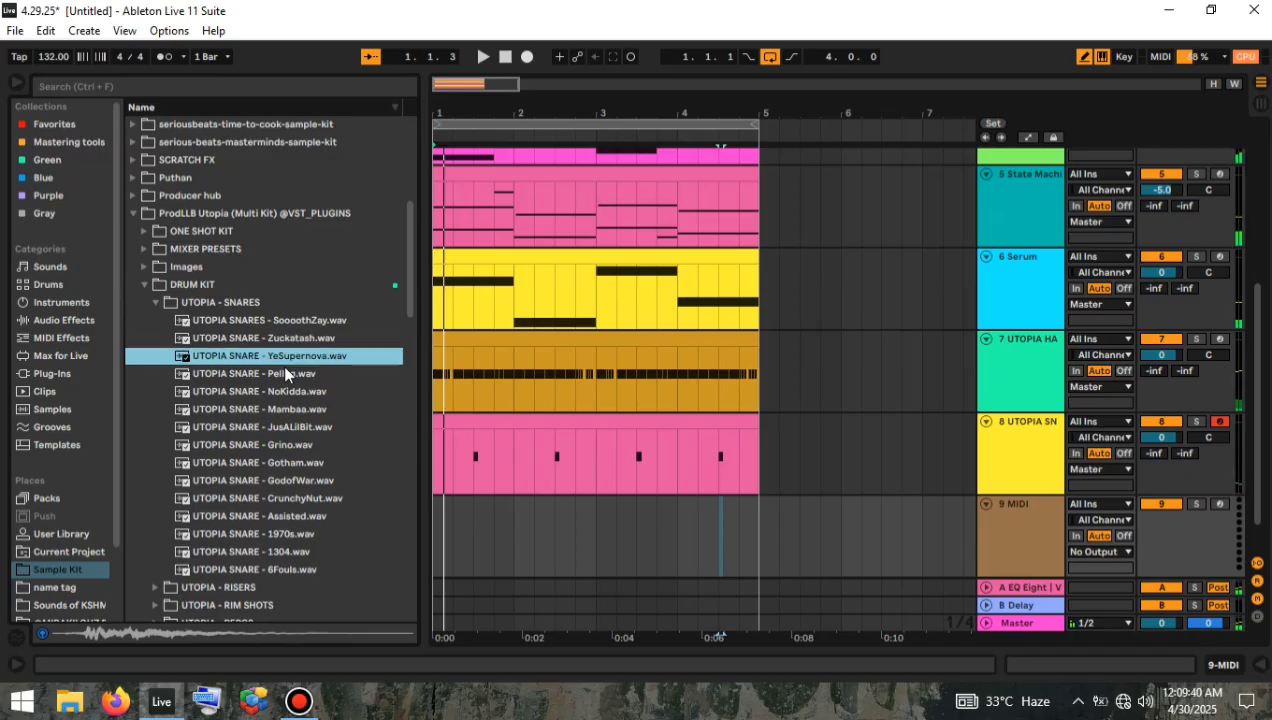
click(287, 374)
click(298, 422)
click(294, 401)
click(297, 476)
click(299, 500)
click(297, 516)
click(297, 534)
click(297, 552)
click(299, 568)
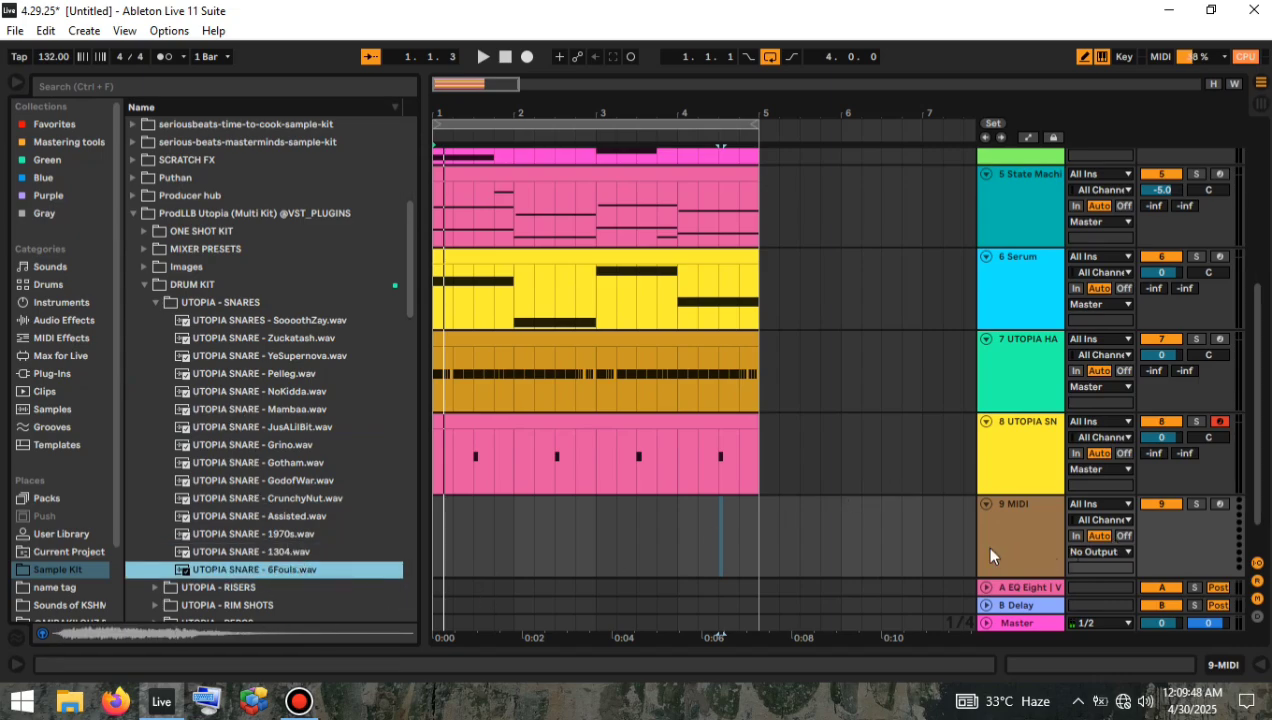
Load UTOPIA SNARE - 6Fouls.wav on the eighth track in place of Gotham and play the loop.
click(1002, 452)
double_click(319, 568)
key(space)
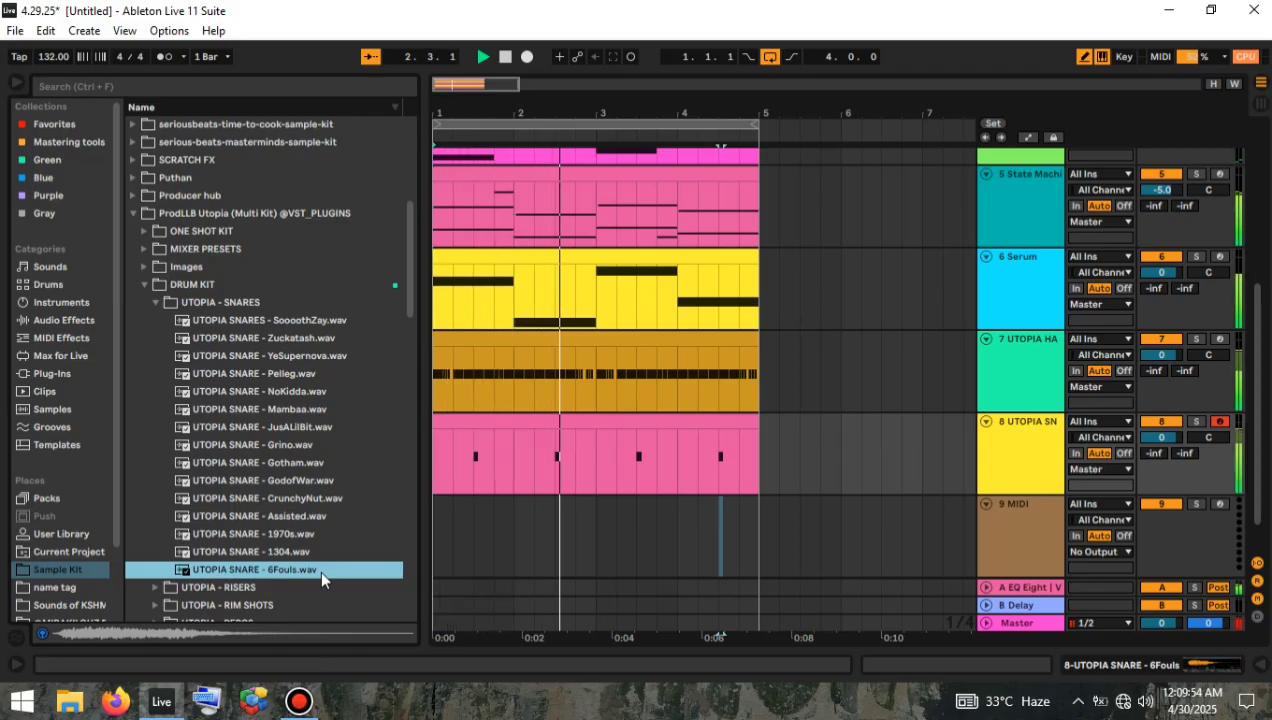
Lengthen the four C3 hits in the eighth track's snare clip to eighth notes and close the clip editor.
double_click(680, 432)
key(shift+Right)
key(shift+Left)
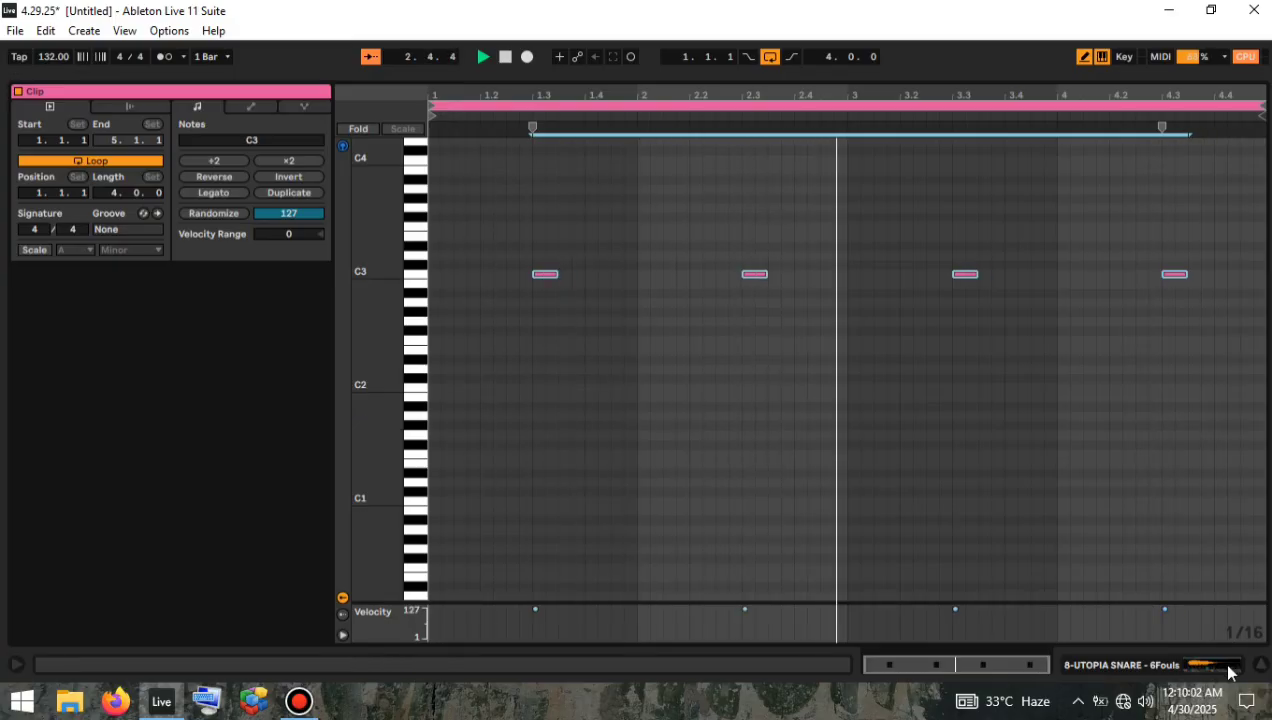
click(1260, 664)
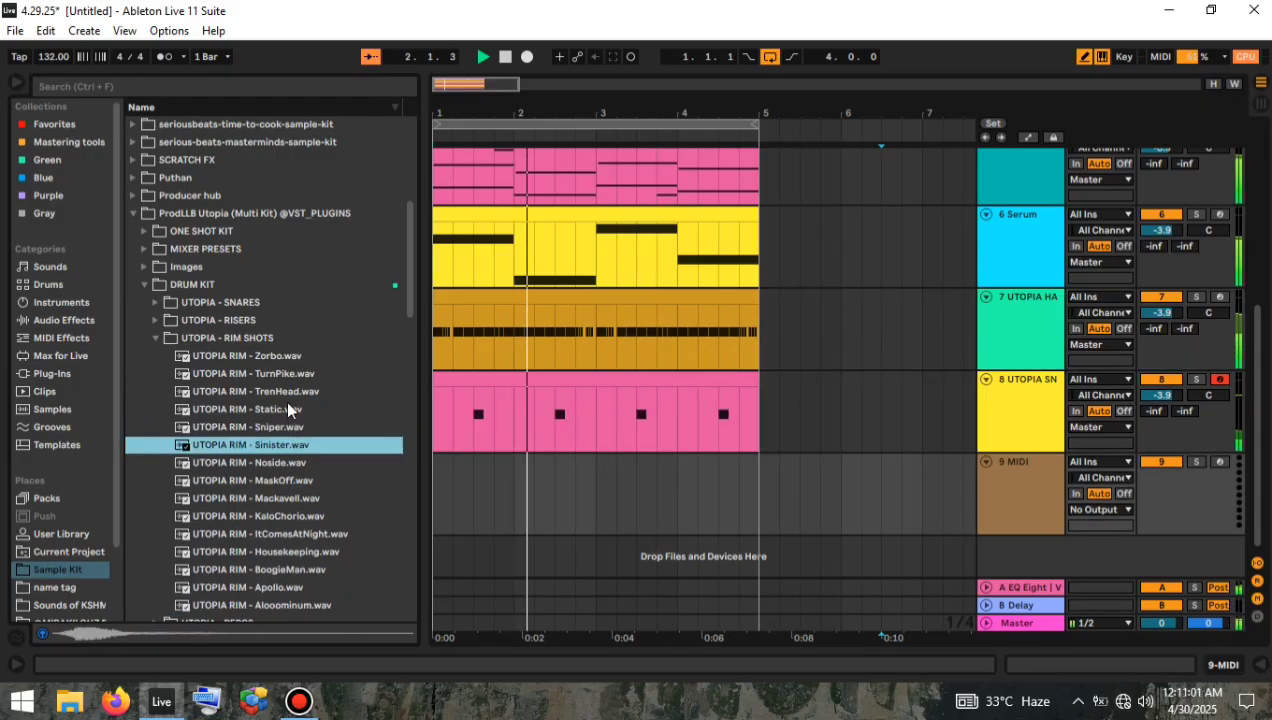
Load UTOPIA RIM - TrenHead.wav on the ninth track and create an empty MIDI clip there spanning bars 1 to 4.
click(289, 392)
click(1055, 526)
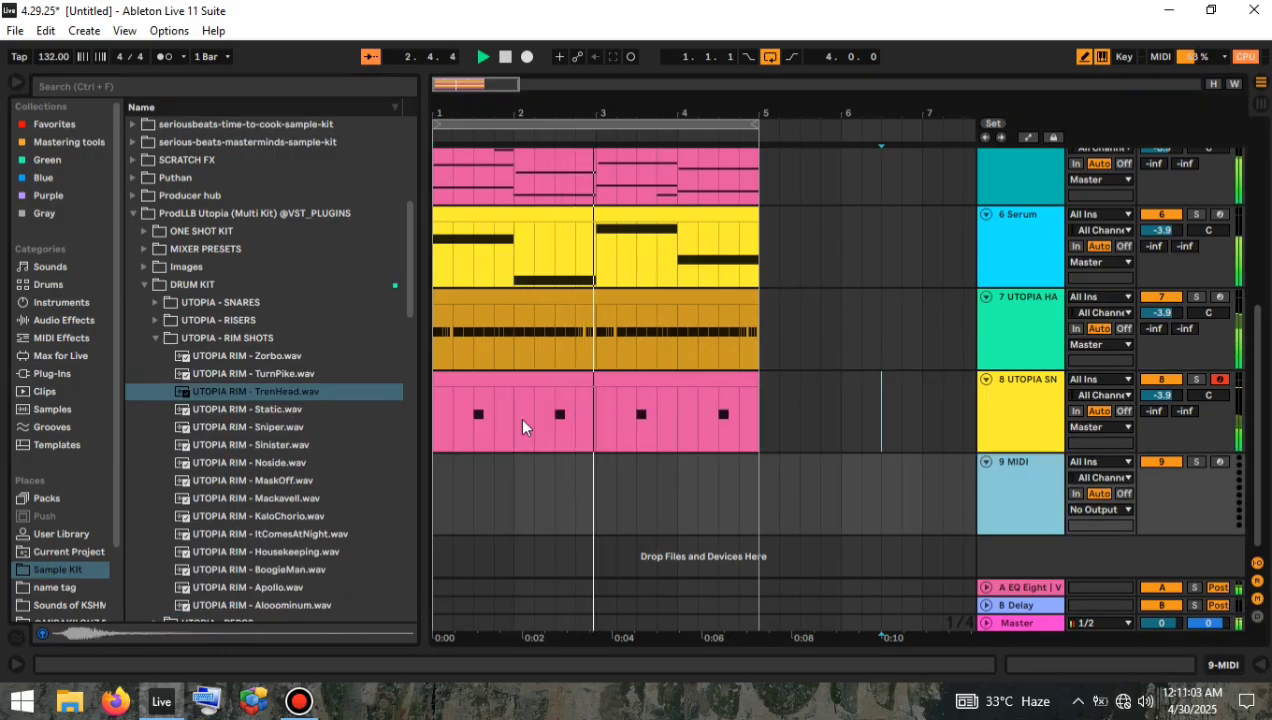
double_click(275, 398)
drag(434, 500, 760, 500)
right_click(745, 500)
click(790, 318)
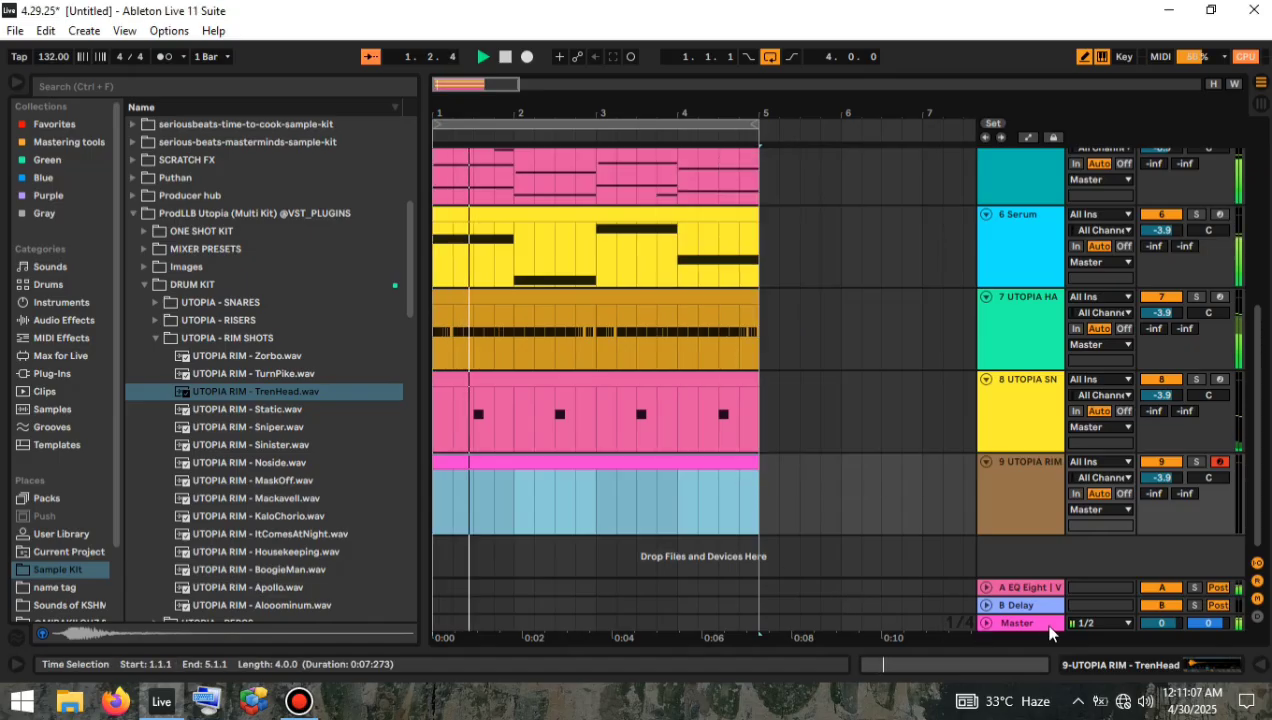
Draw C3 sixteenth-note rim hits at 1.1.3 and 3.1.3 in the rim shot clip, play it, and close the clip editor.
click(936, 662)
drag(370, 320, 378, 276)
click(418, 200)
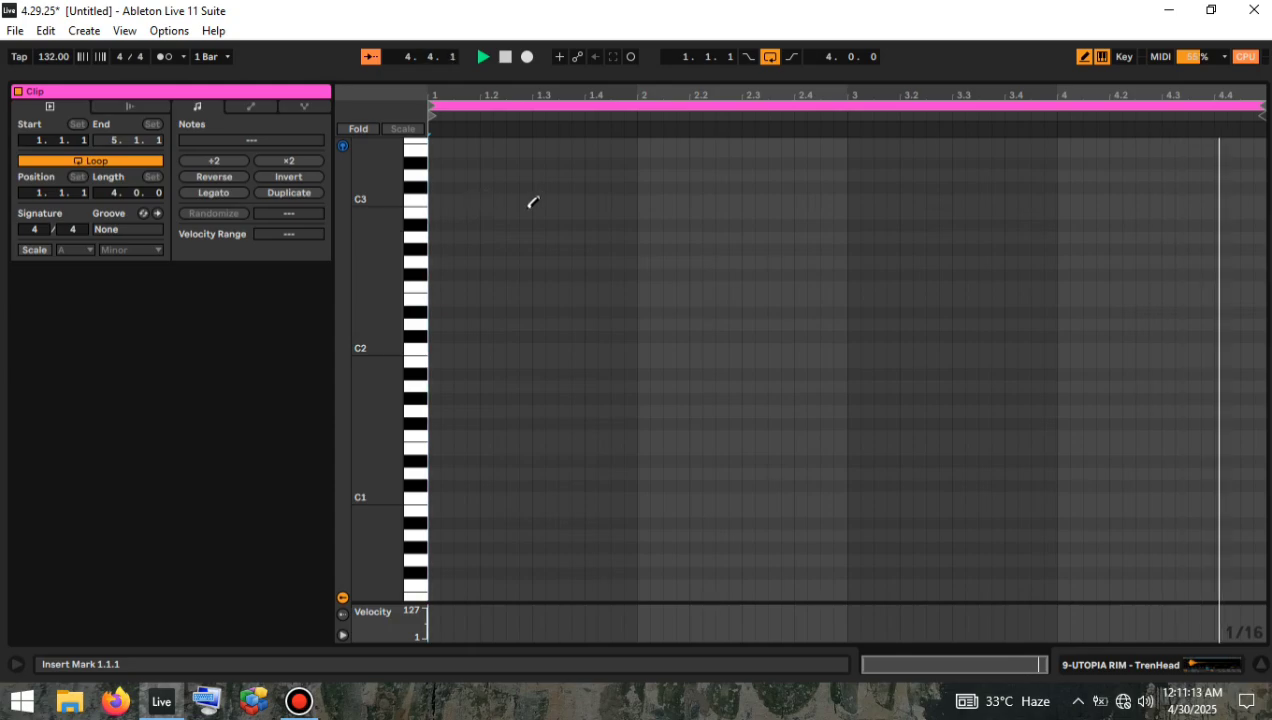
click(460, 200)
key(space)
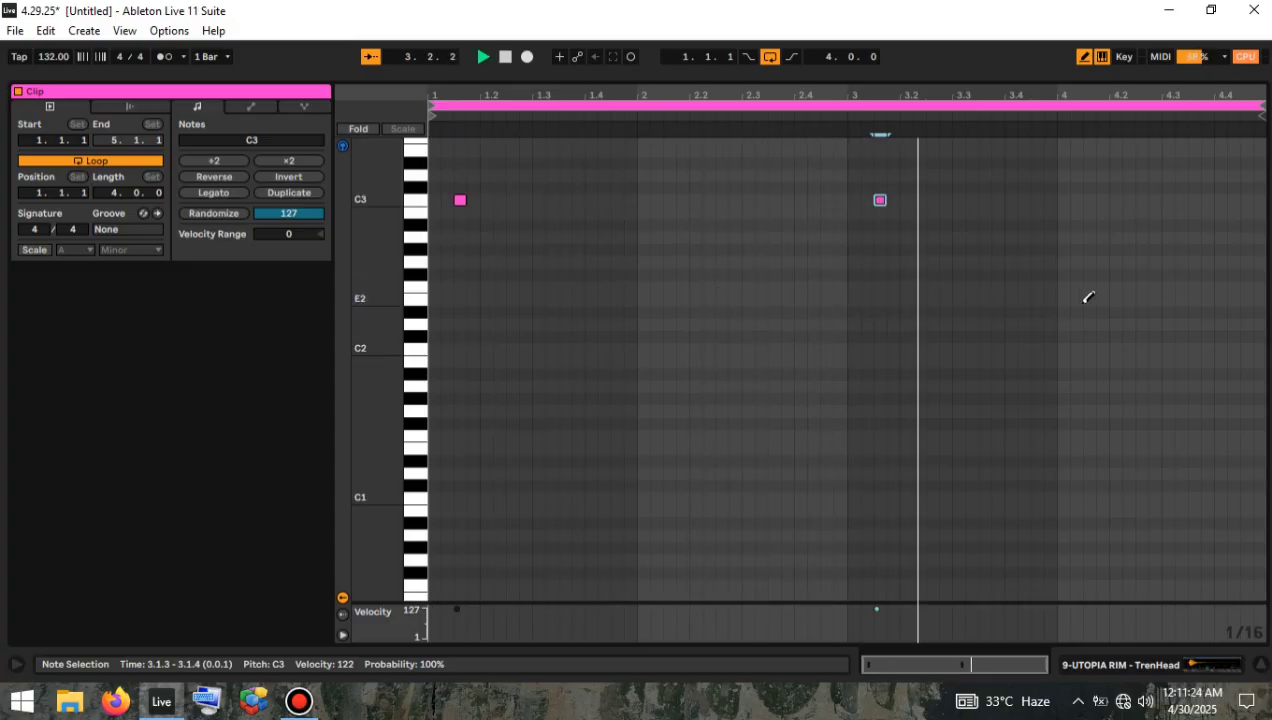
click(1260, 664)
Insert a tenth MIDI track and open the UTOPIA - SNARES folder in place of the rim shots.
right_click(1012, 550)
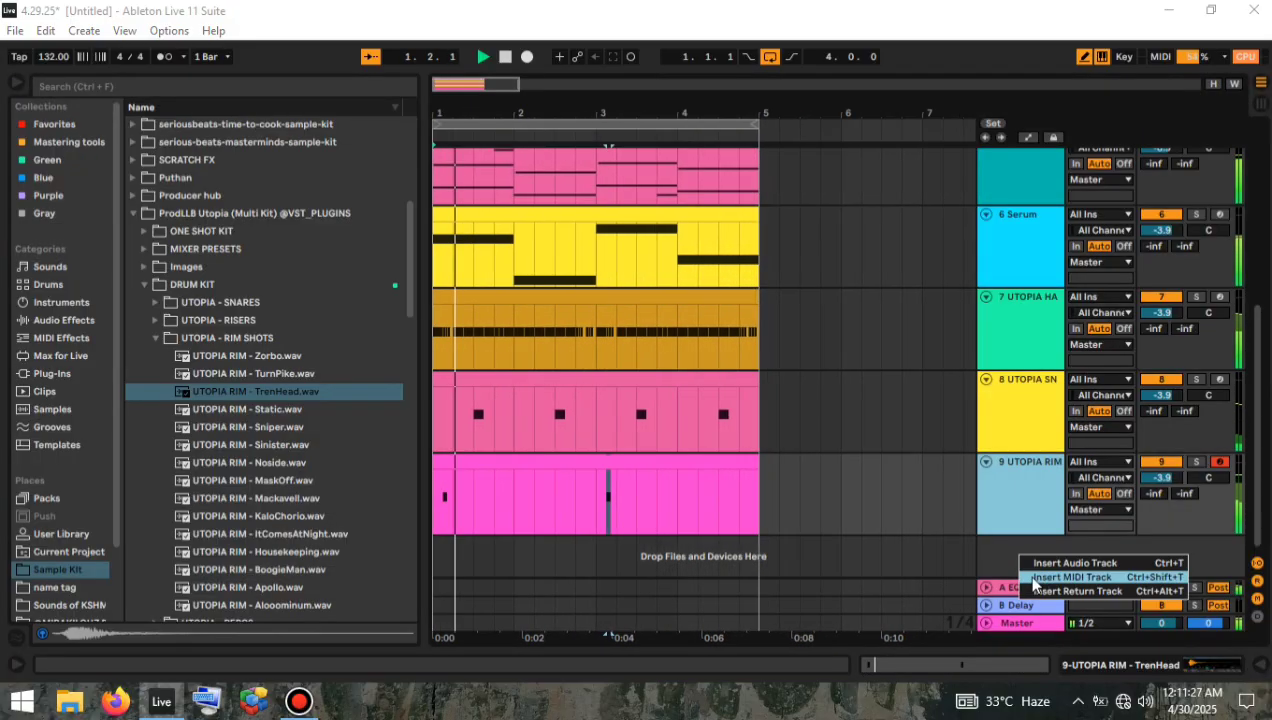
click(1060, 572)
click(156, 338)
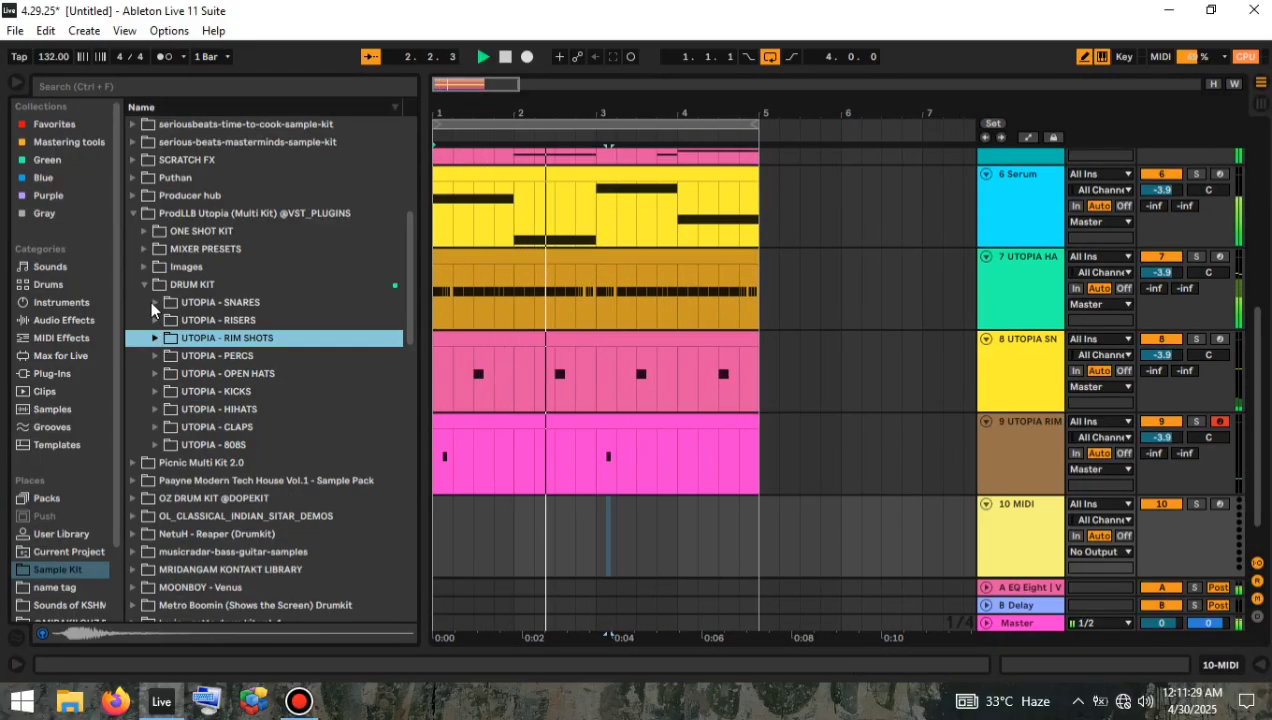
click(155, 302)
Play the loop and load UTOPIA SNARE - Gotham.wav on the tenth track.
click(451, 337)
key(space)
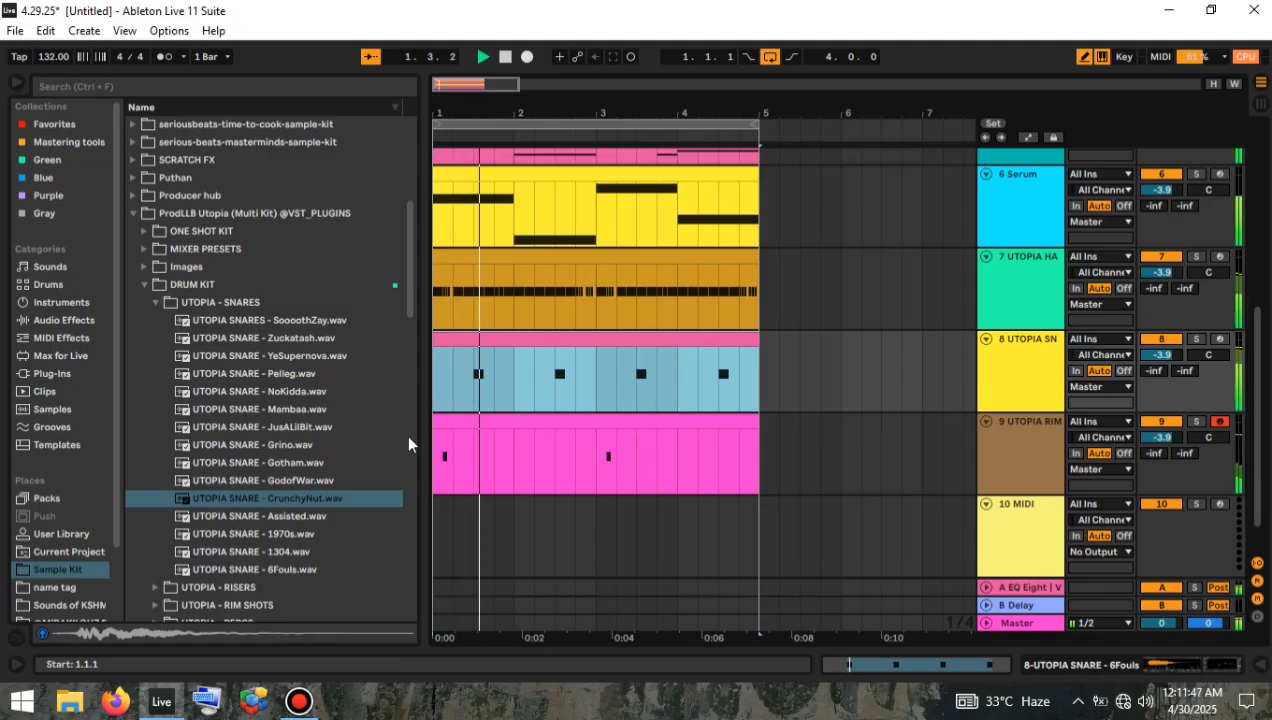
click(301, 464)
click(1022, 541)
double_click(273, 465)
Create an empty MIDI clip spanning bars 1 to 4 on the Gotham snare track and move the track above the rim track.
drag(440, 548, 746, 547)
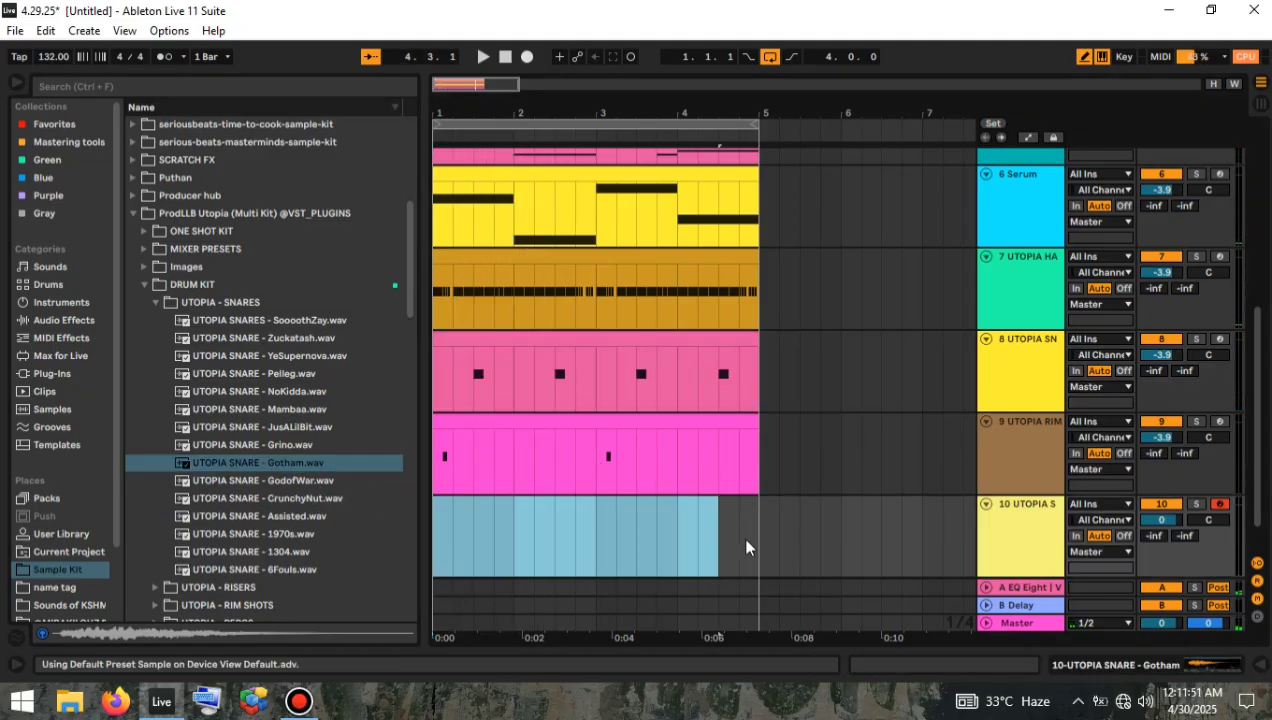
right_click(662, 546)
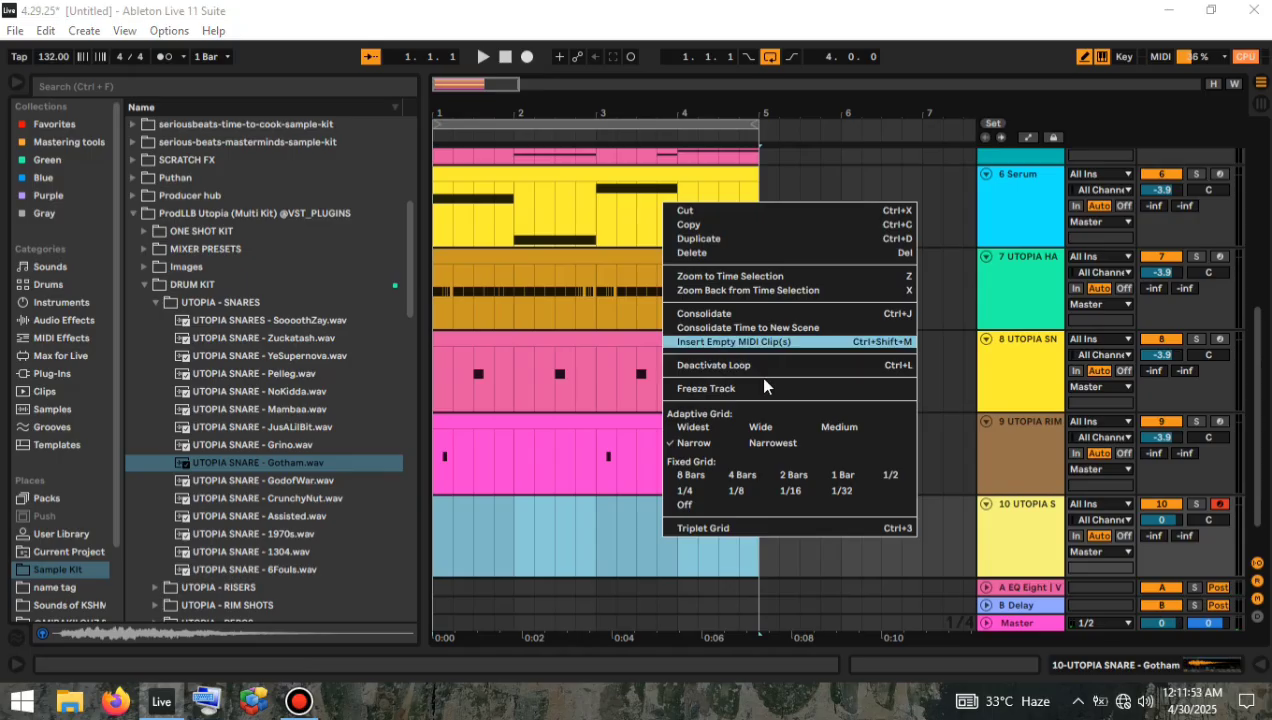
click(758, 340)
drag(1006, 526, 1012, 452)
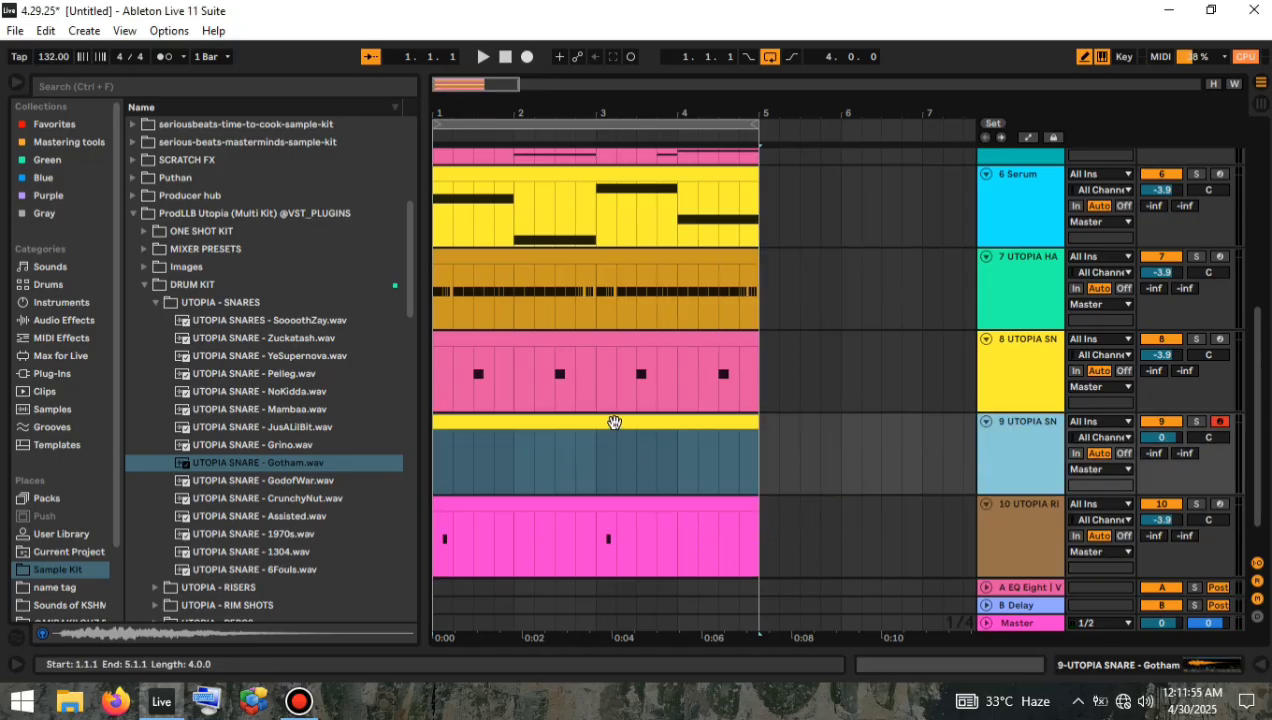
Draw C3 sixteenth-note hits at 2.4.3 and 4.4.3 in the Gotham snare clip during playback, and close the clip editor.
double_click(613, 422)
key(space)
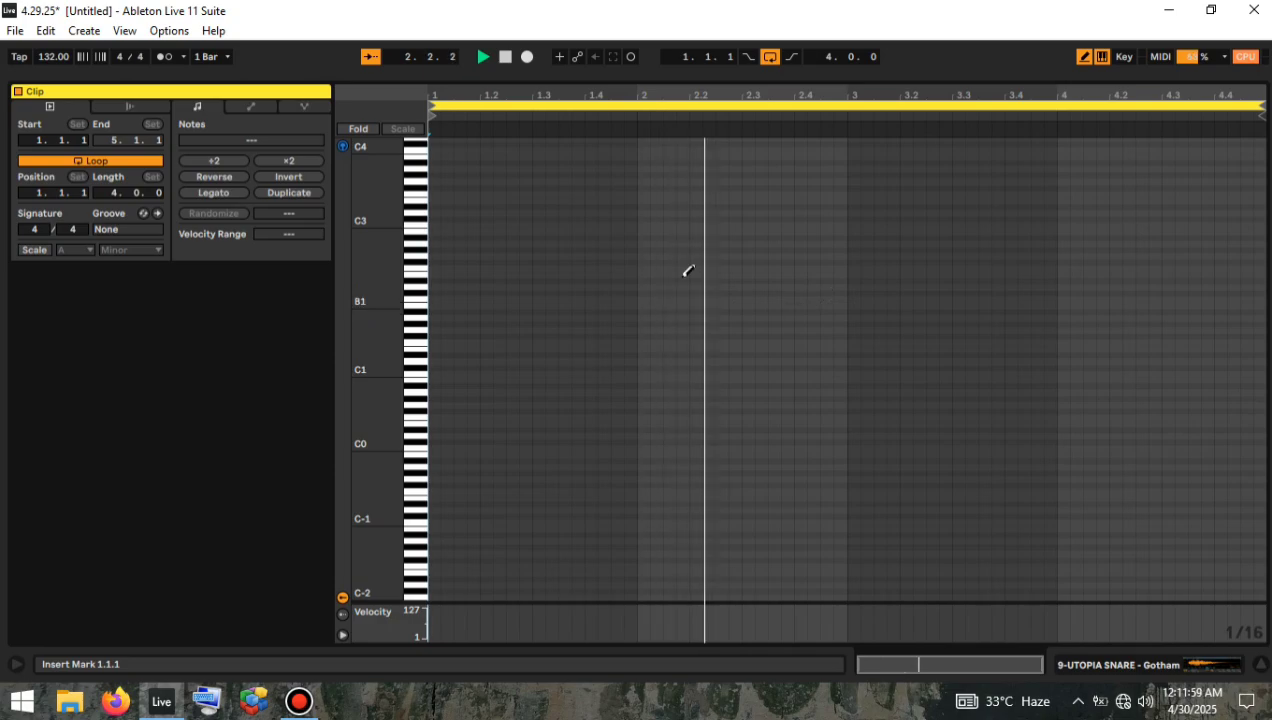
click(827, 224)
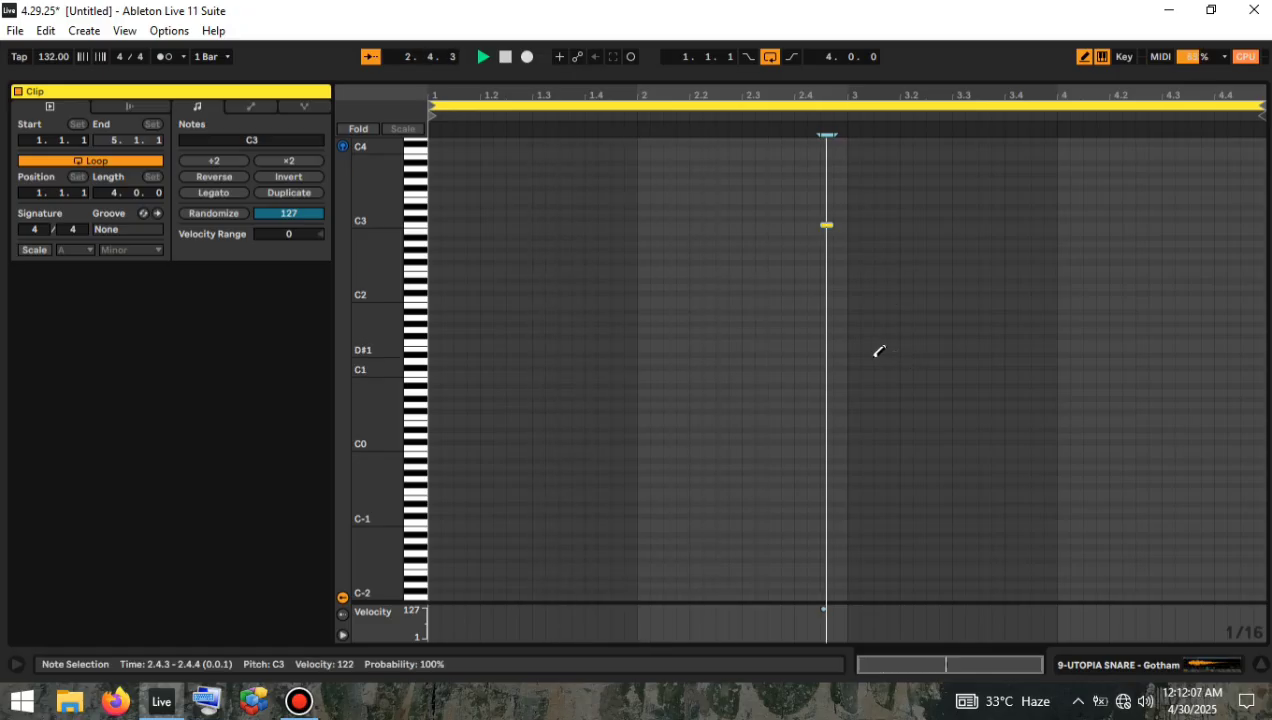
click(1247, 224)
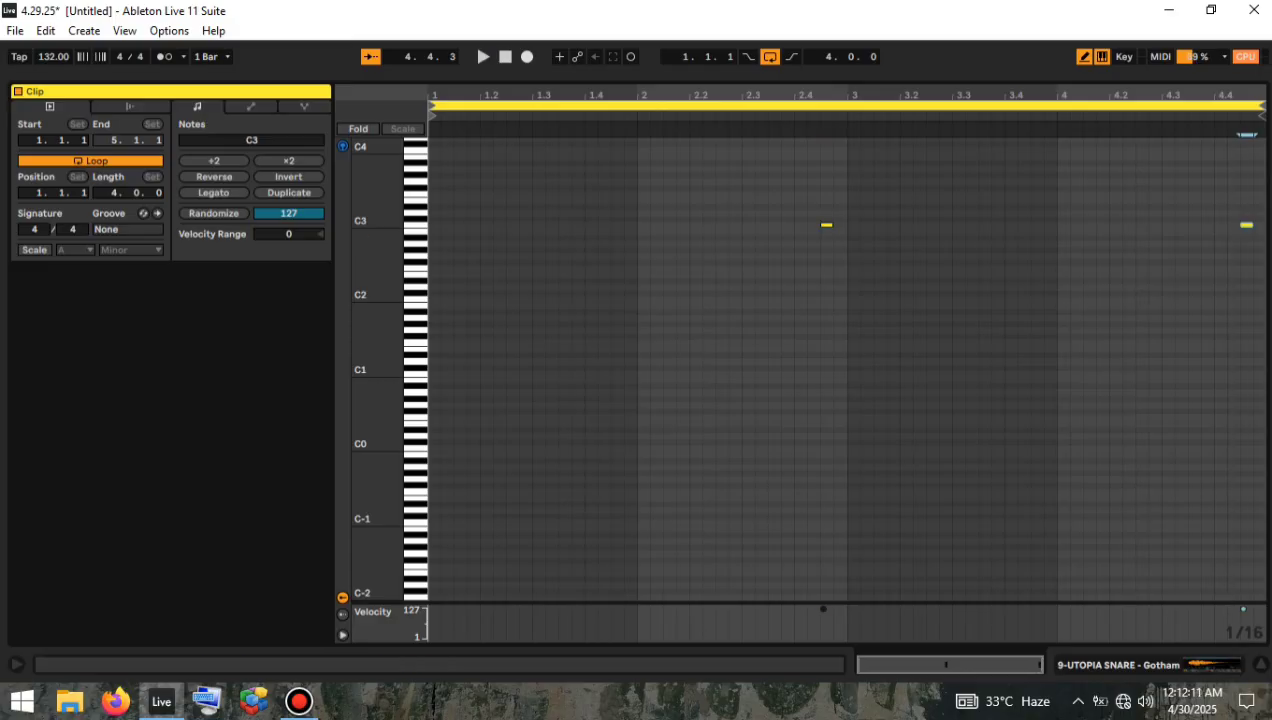
click(1261, 670)
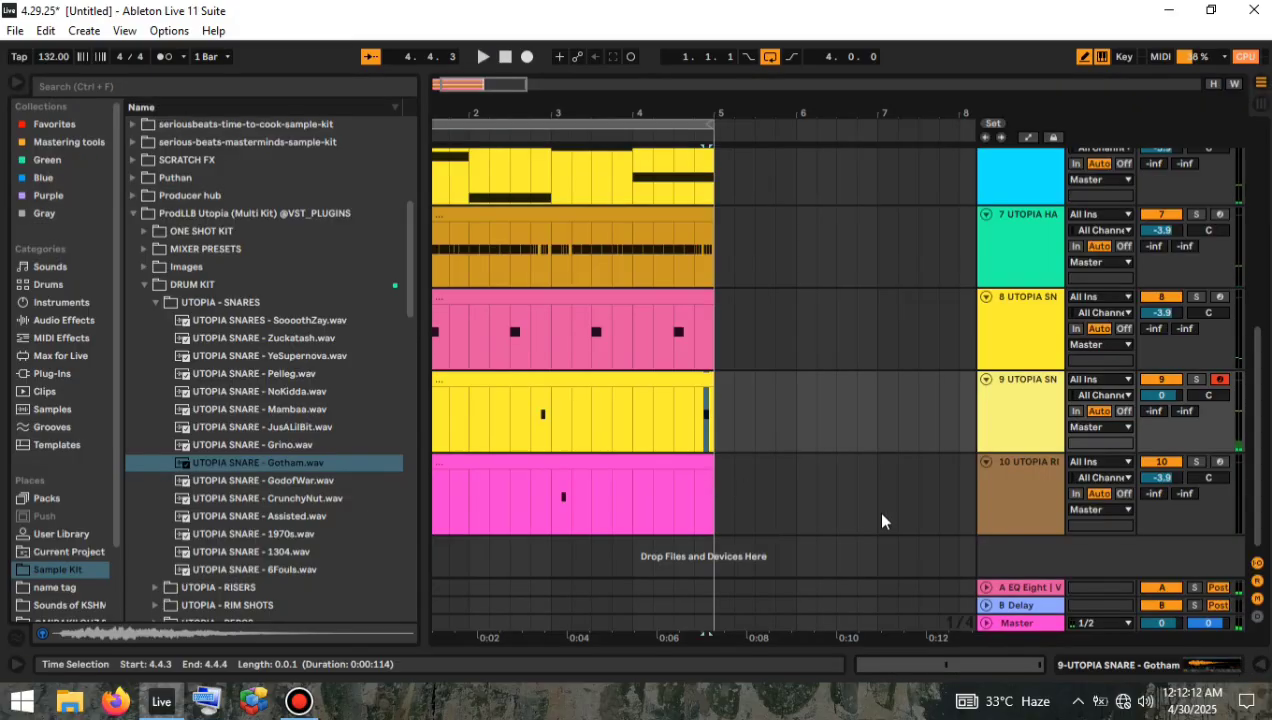
Insert an eleventh MIDI track and open the UTOPIA - OPEN HATS folder in place of the snares.
right_click(1004, 556)
click(1034, 567)
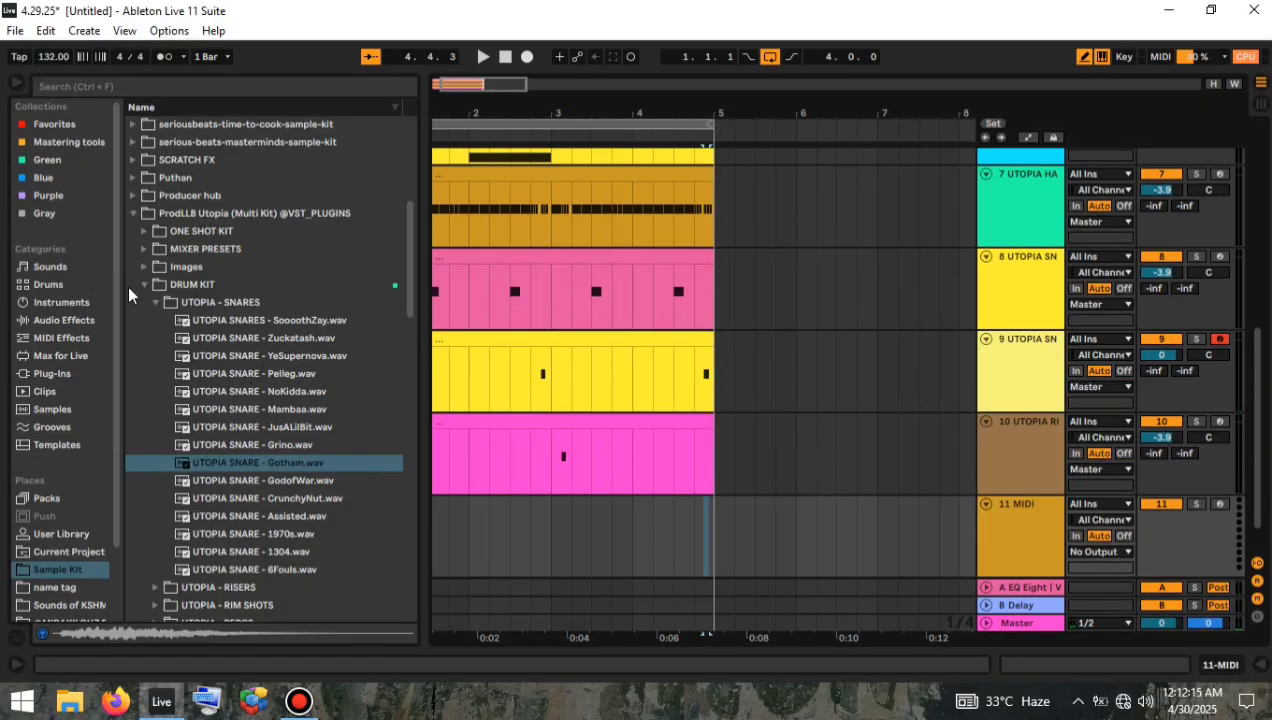
click(160, 300)
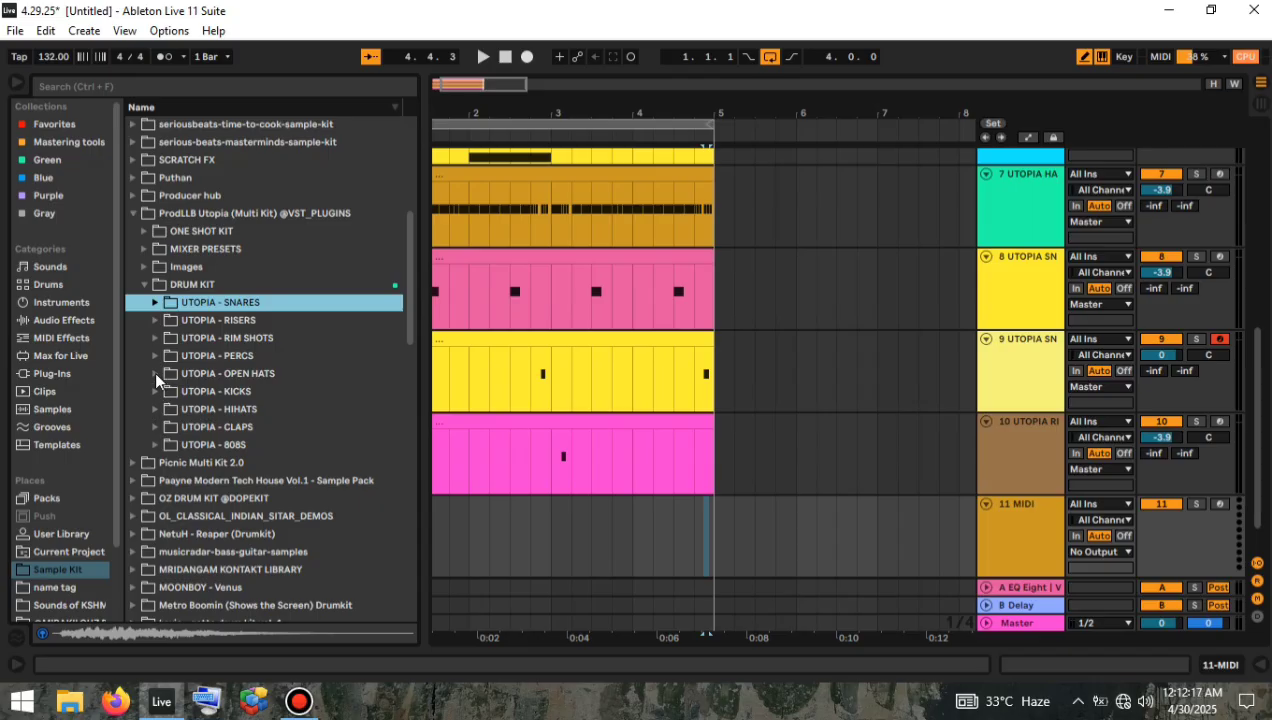
click(155, 374)
Audition the Utopia open hats from EarTickle to Scotty, and load UTOPIA OPEN HAT - Scotty.wav on the eleventh track.
click(285, 480)
click(299, 499)
click(300, 516)
click(303, 533)
click(308, 551)
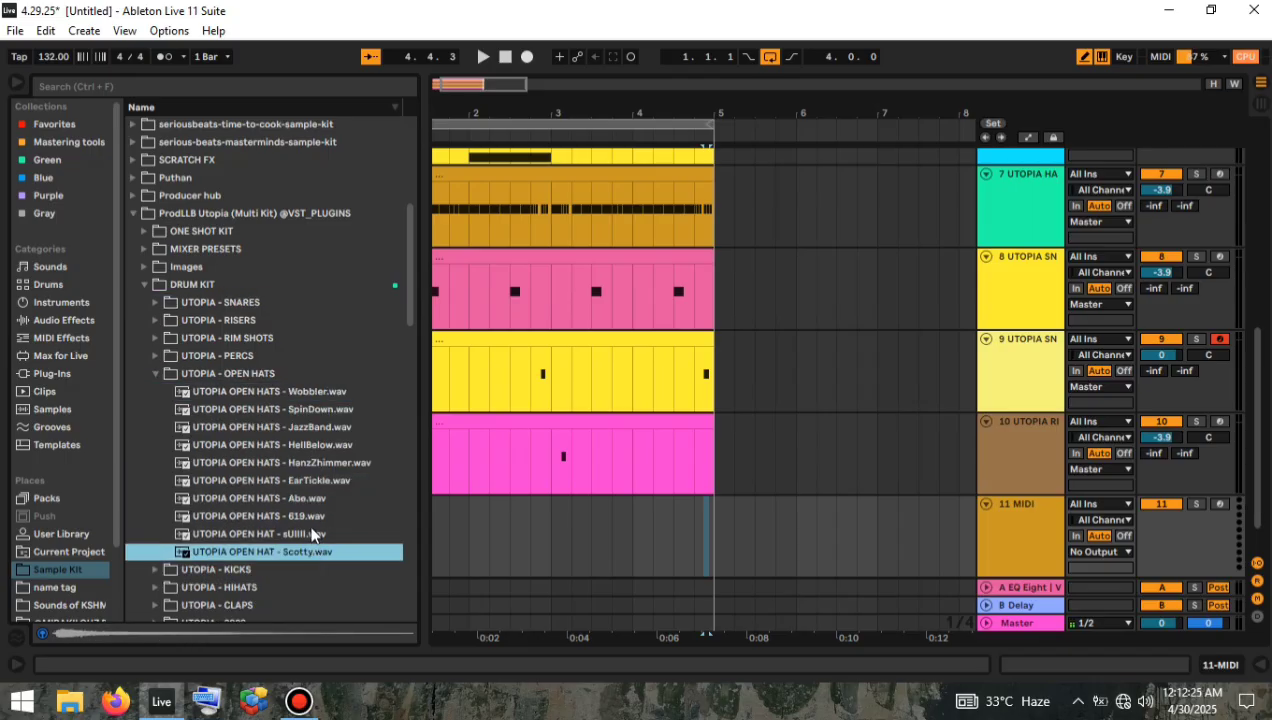
click(1027, 512)
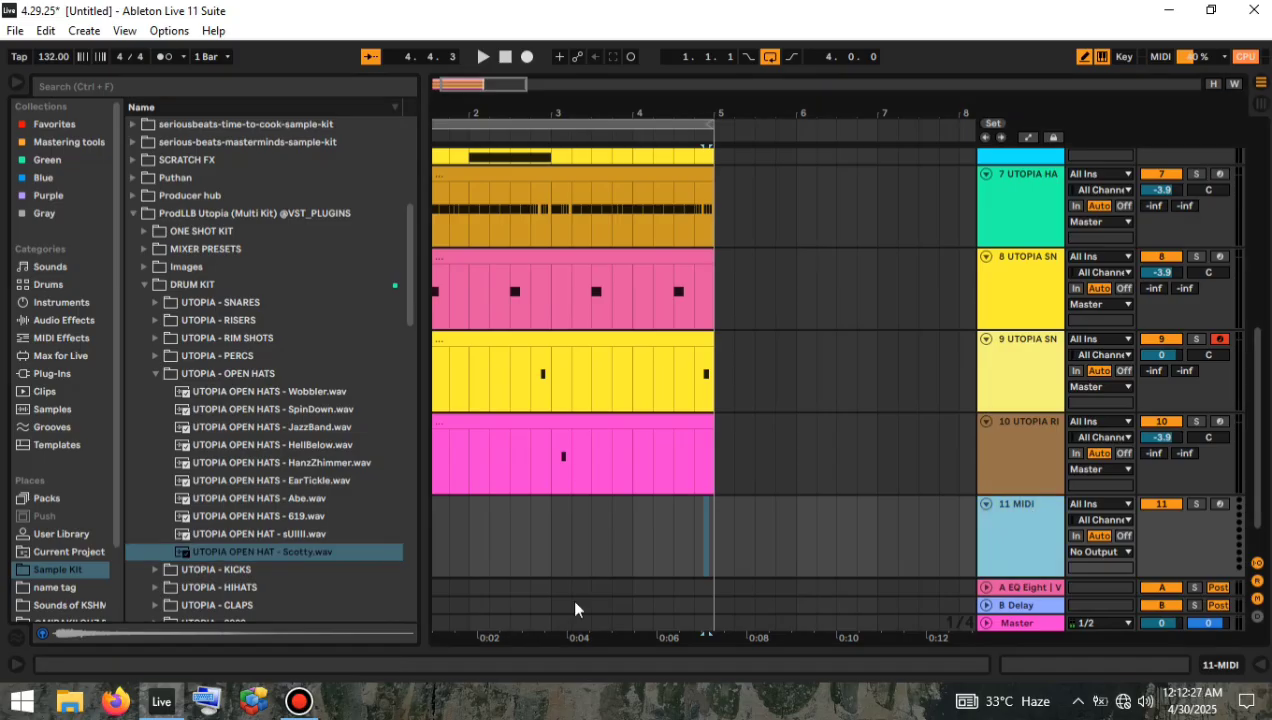
double_click(303, 551)
key(space)
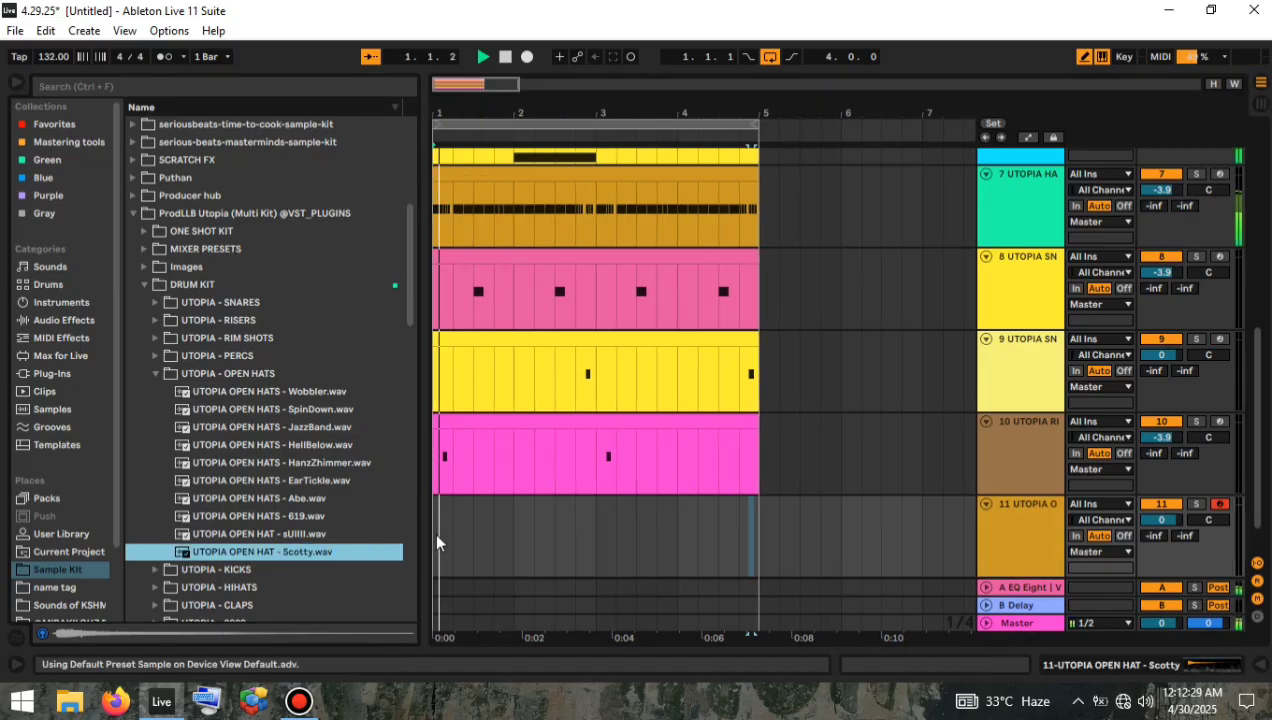
Create an empty MIDI clip spanning bars 1 to 4 on the open hat track.
drag(435, 547, 751, 547)
right_click(721, 549)
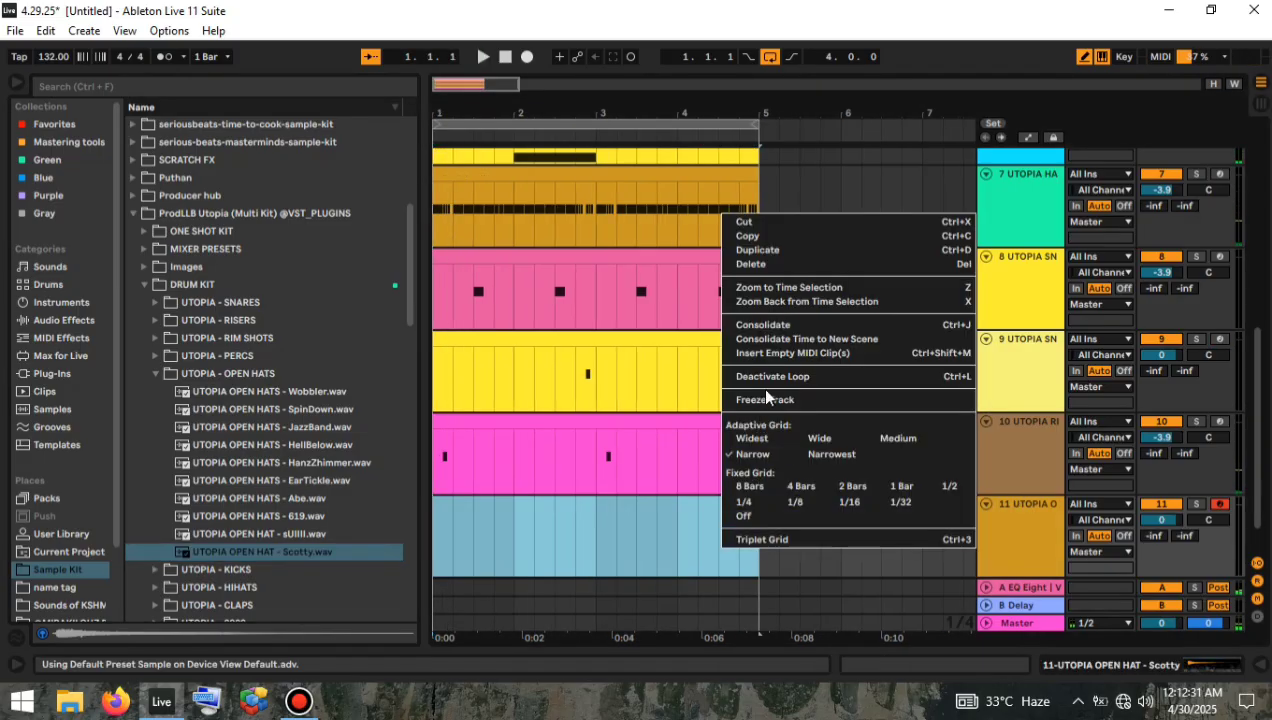
click(800, 356)
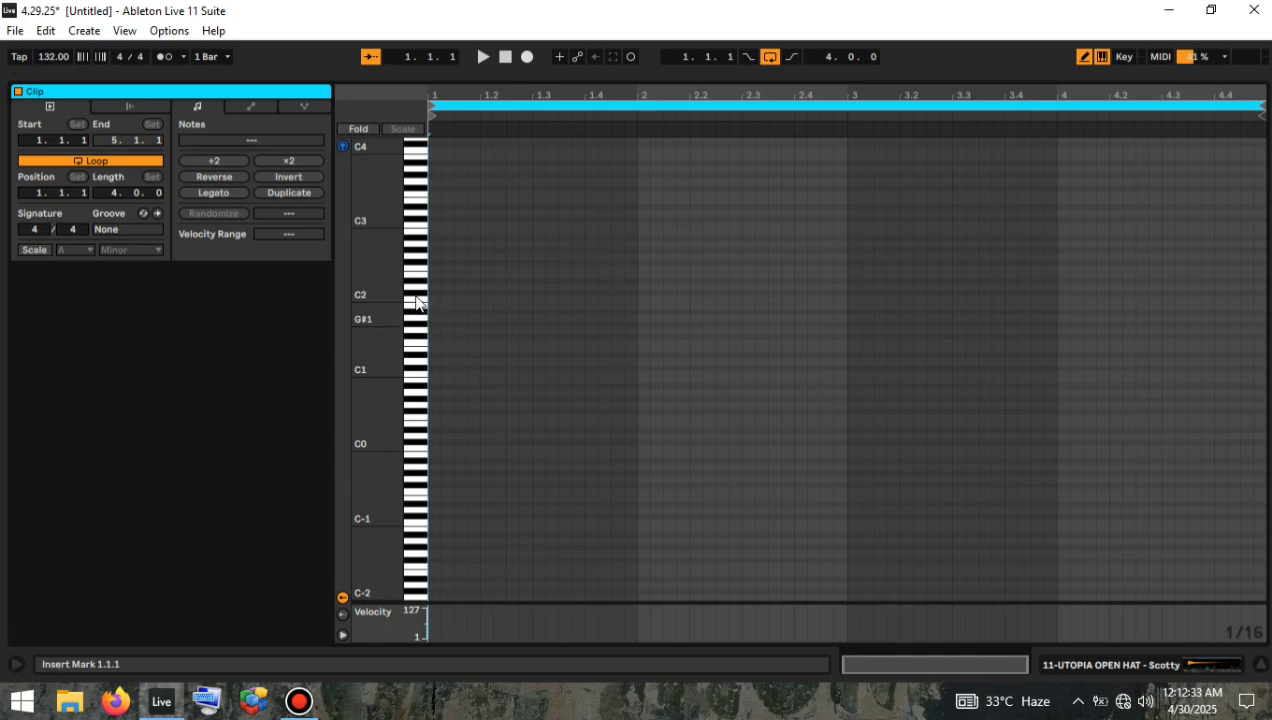
Draw C3 open hat notes three sixteenths long at 1.2.1 and 3.2.1 while the loop plays.
drag(416, 540, 418, 275)
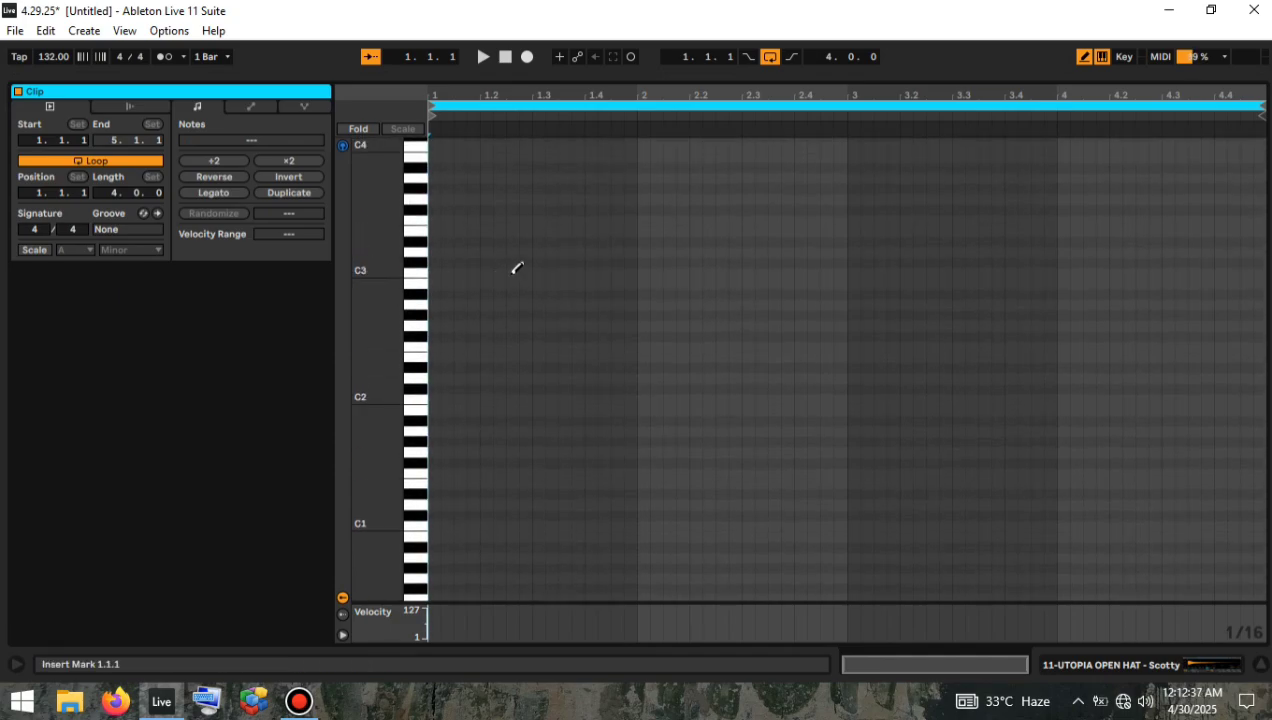
key(space)
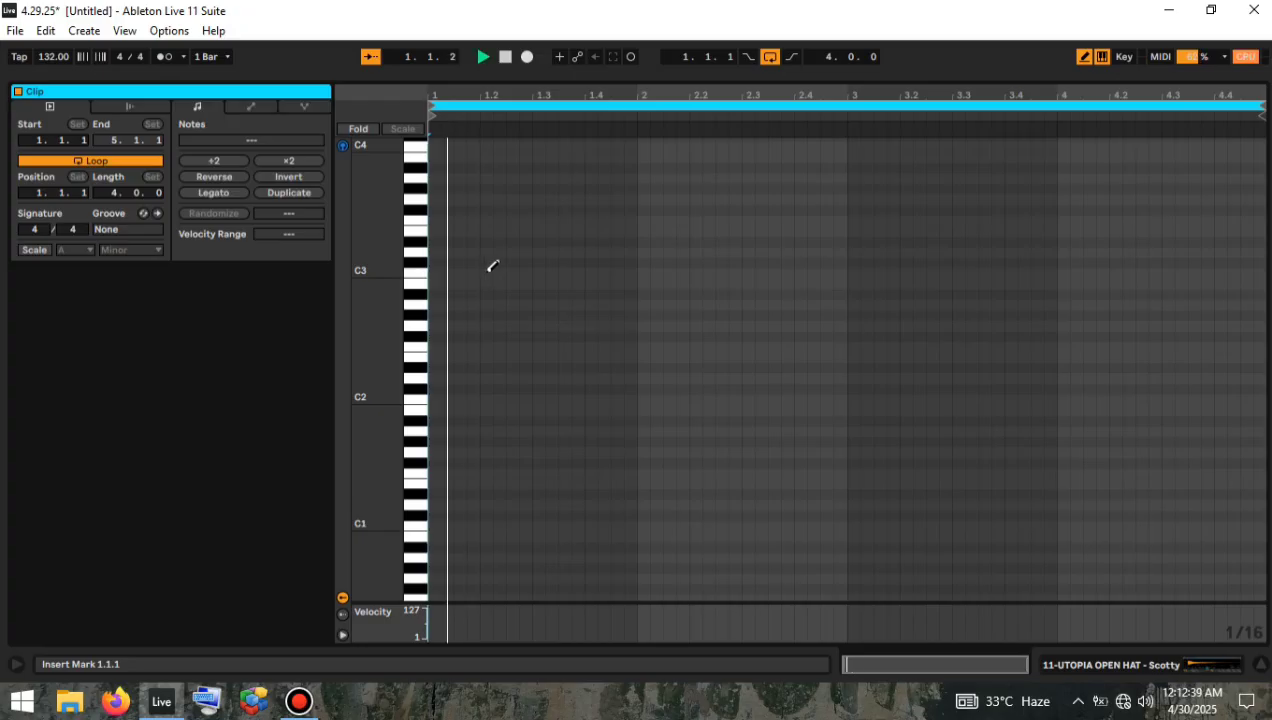
click(489, 270)
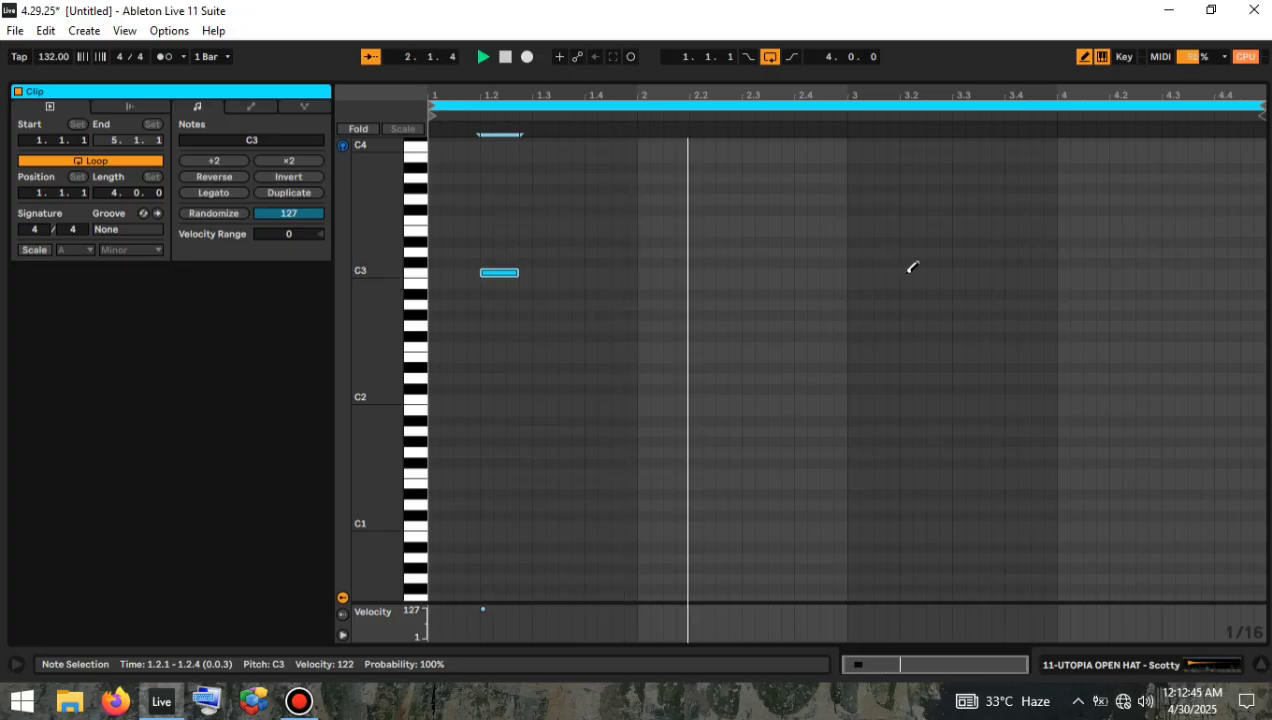
click(907, 272)
key(space)
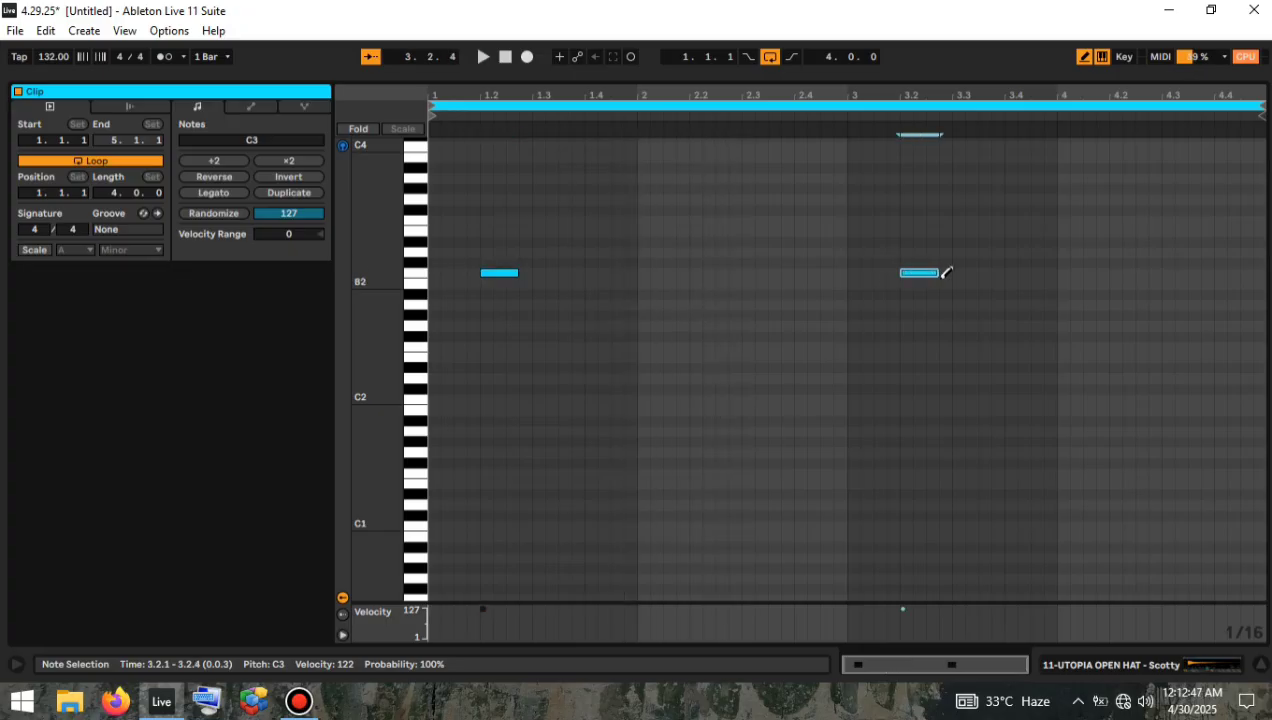
Add C3 open hats three sixteenths long at 2.4.1 and 4.4.1 and an eighth note at 4.1.3, and play the loop.
key(space)
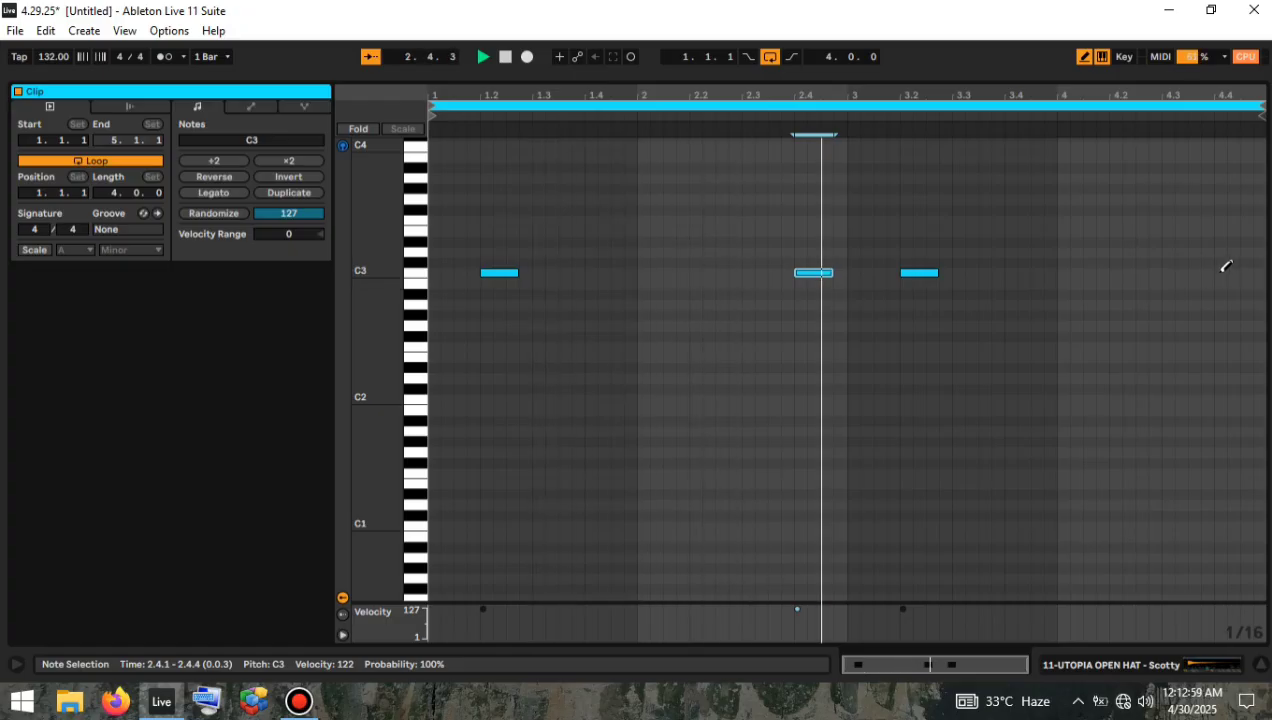
click(1222, 272)
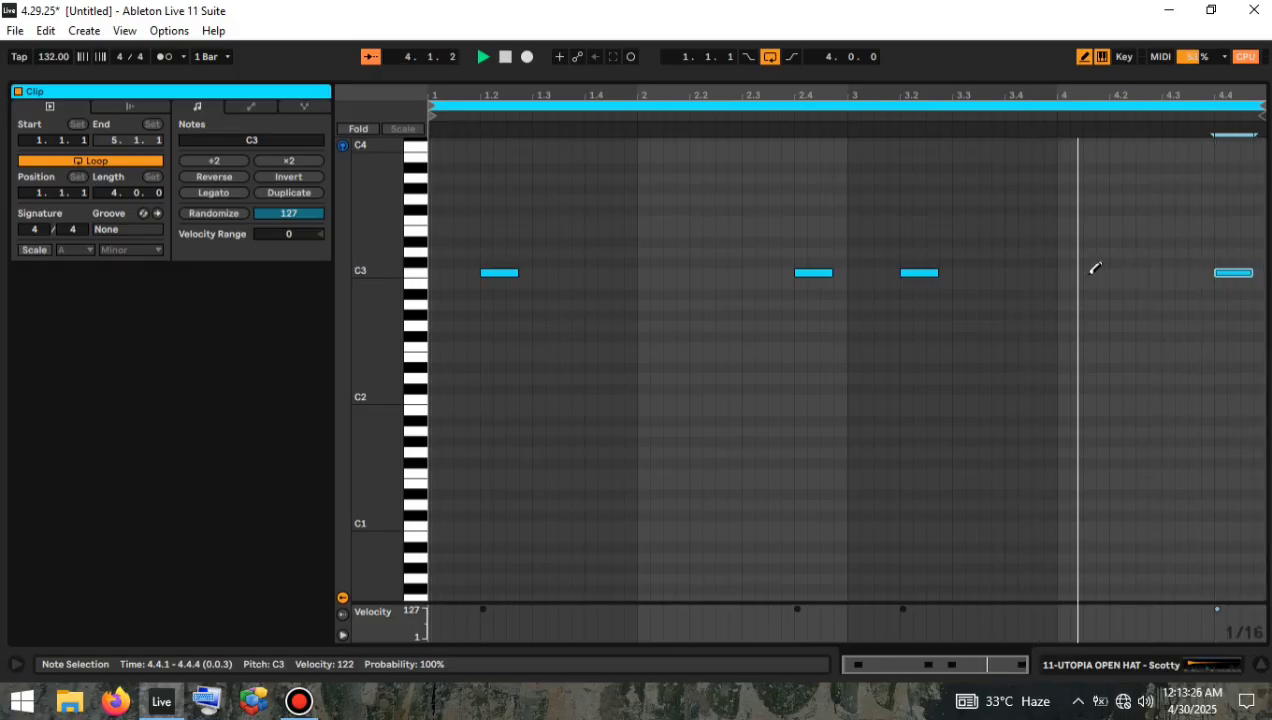
key(space)
click(1091, 272)
key(space)
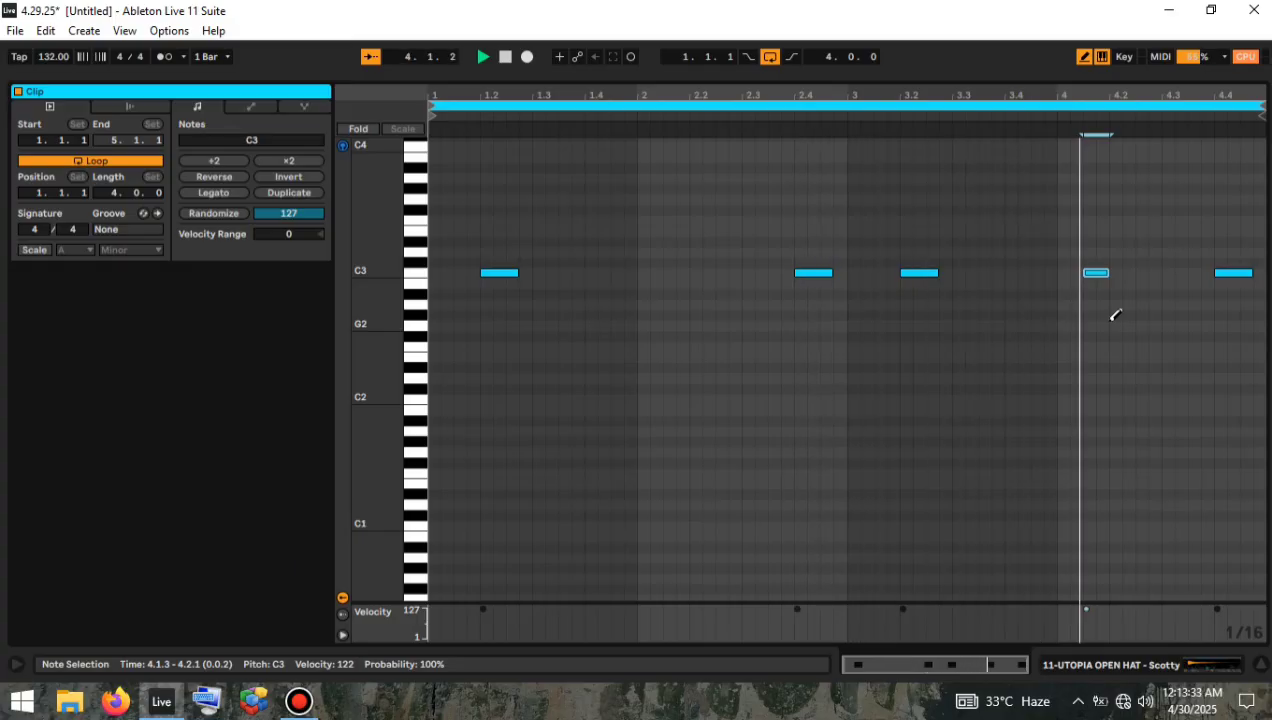
Close the open hat clip's note editor and insert a twelfth MIDI track below the open hat track.
click(1260, 662)
click(1021, 522)
right_click(1021, 547)
click(1063, 571)
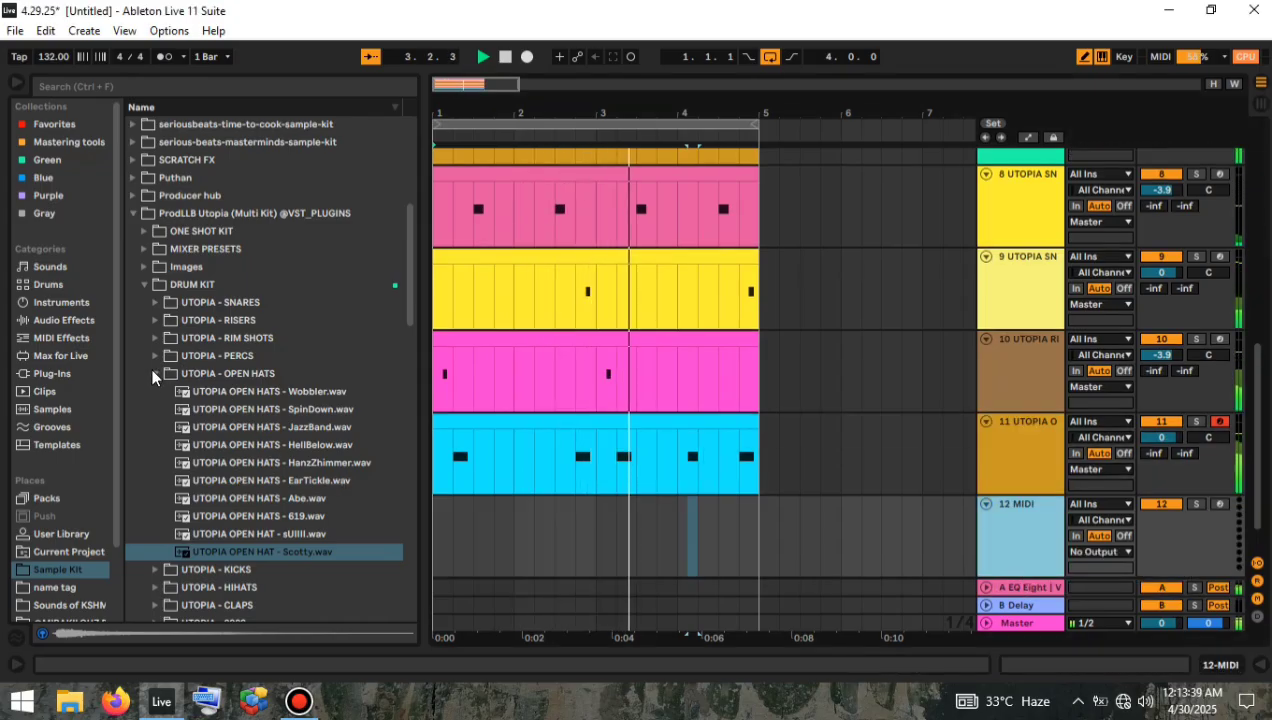
Audition the Utopia kicks from Pimple to CleanRack, and load UTOPIA KICKS - KaptainKrunch.wav on the twelfth track.
click(152, 373)
key(space)
click(155, 391)
click(265, 463)
click(290, 481)
click(300, 498)
click(298, 516)
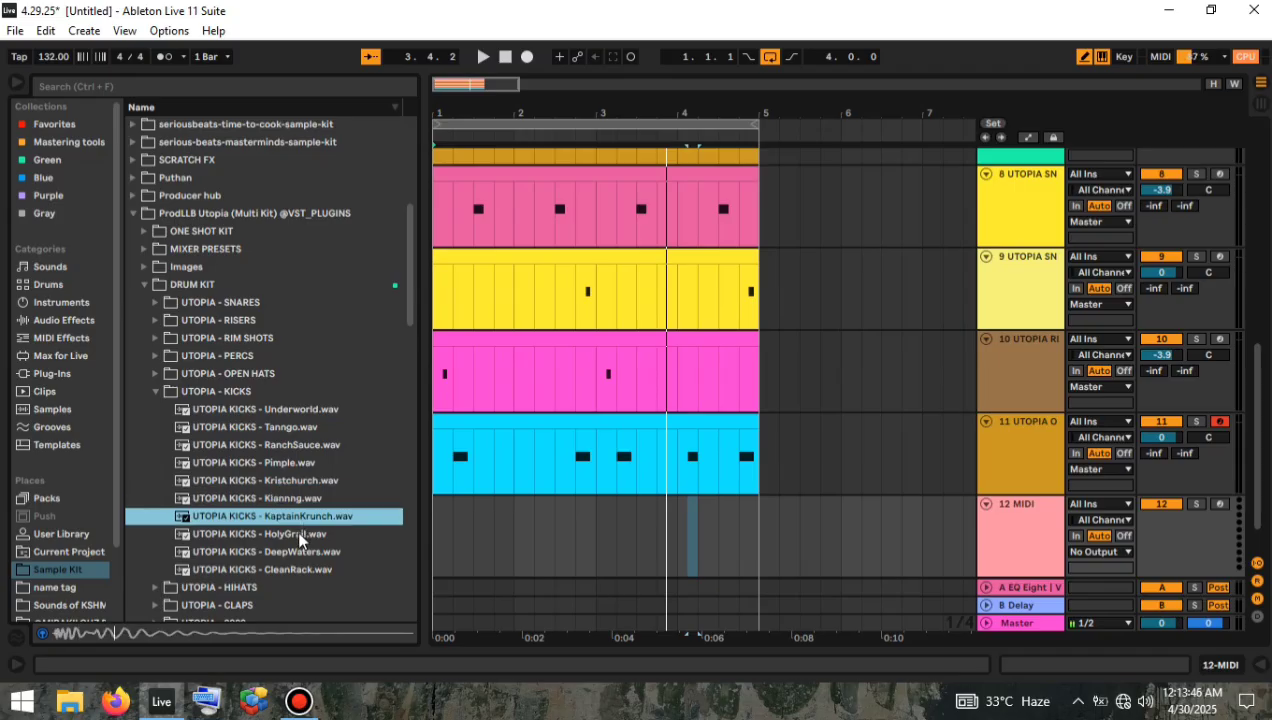
click(296, 536)
click(293, 553)
click(292, 569)
click(305, 515)
click(810, 533)
Create an empty MIDI clip spanning bars 1 to 4 on the kick track.
drag(350, 520, 757, 535)
right_click(757, 535)
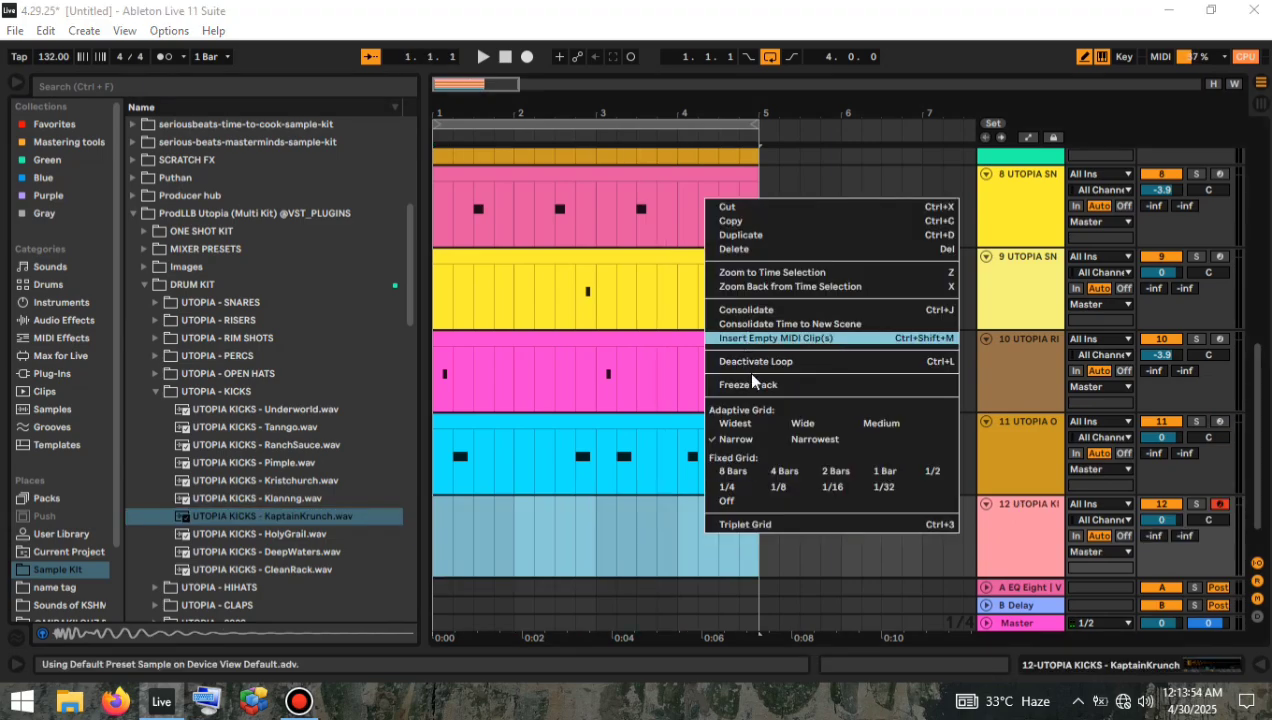
click(747, 345)
Draw sixteenth-note C3 kicks at 1.1.1, 1.1.3 and 1.4.1, checking them against the loop.
drag(382, 302, 415, 460)
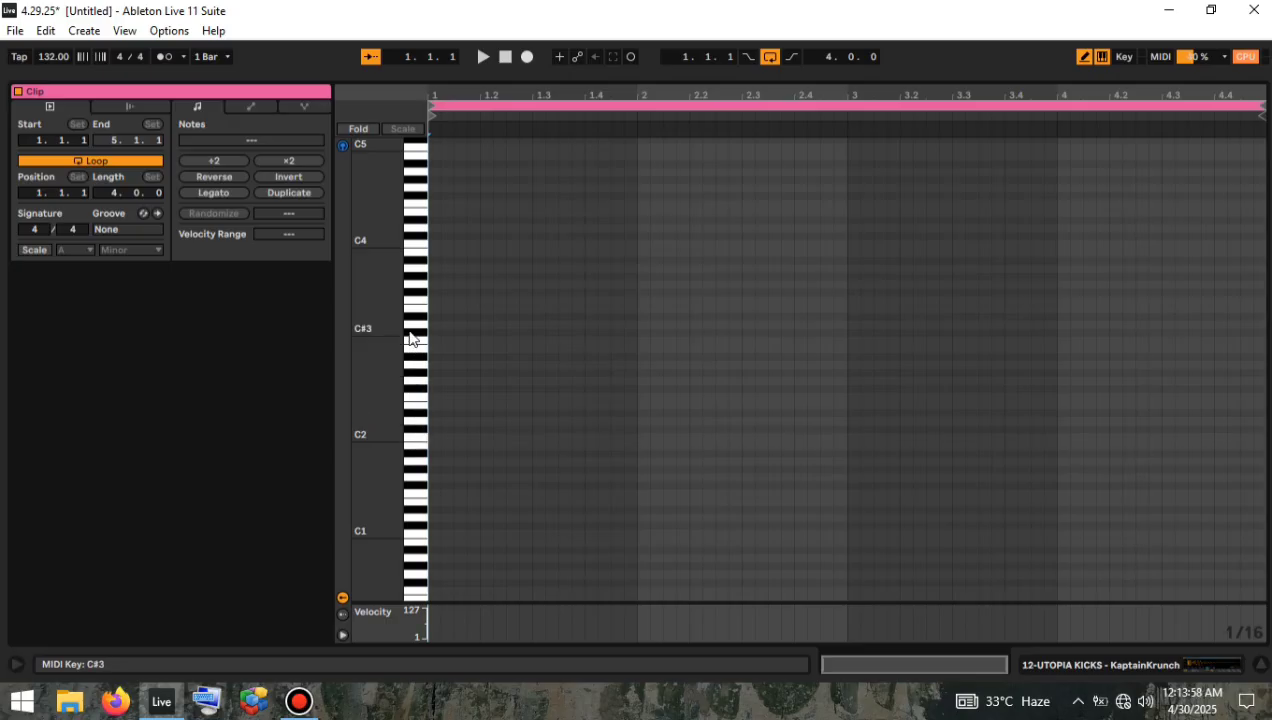
drag(372, 356, 385, 340)
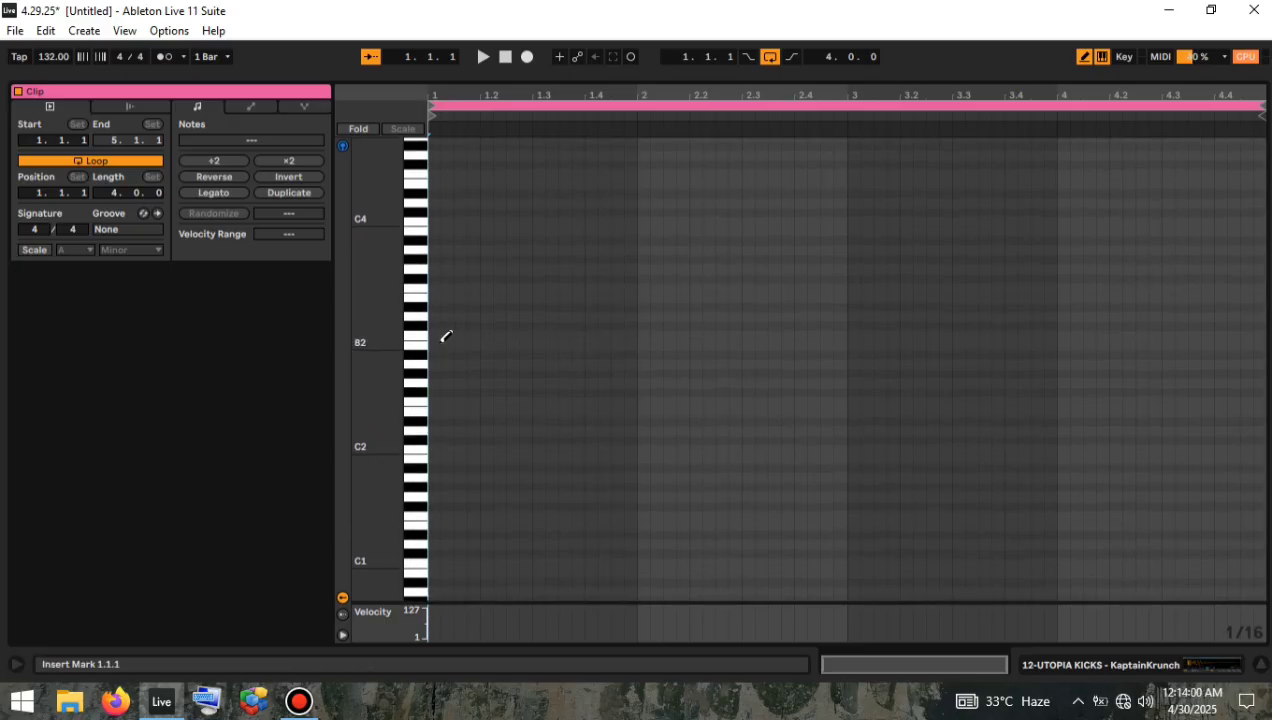
click(441, 335)
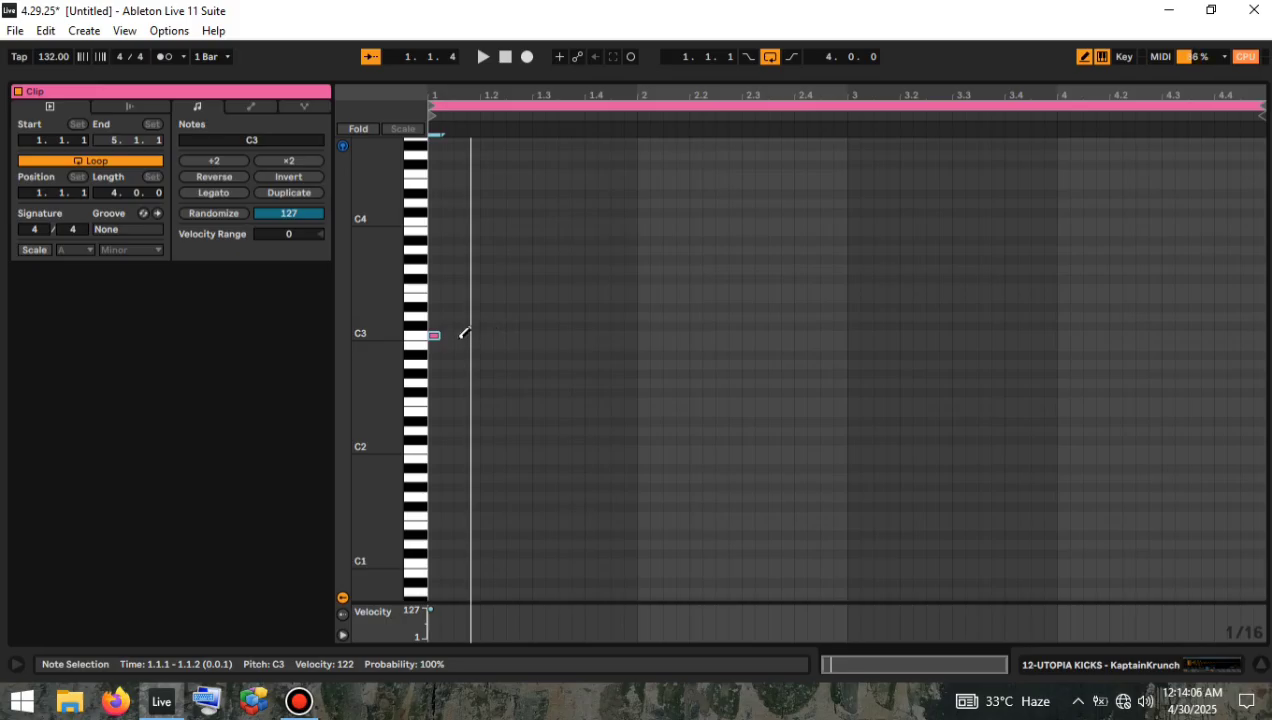
key(space)
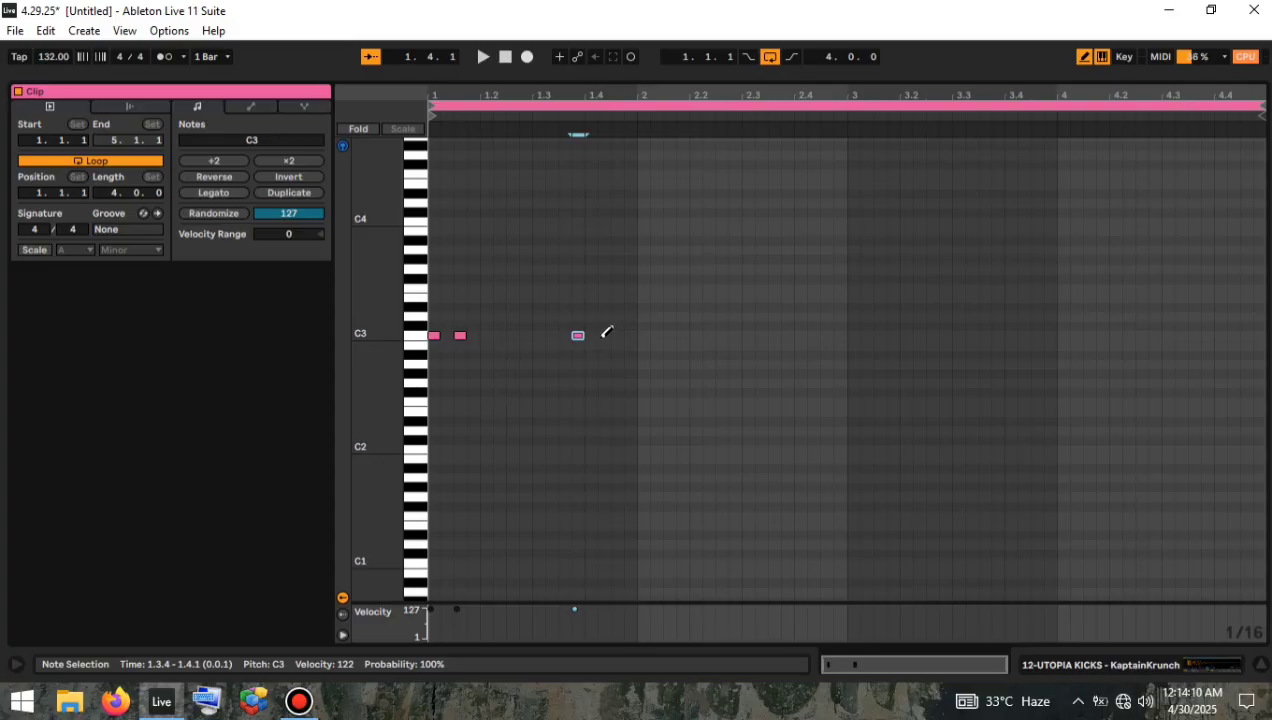
key(space)
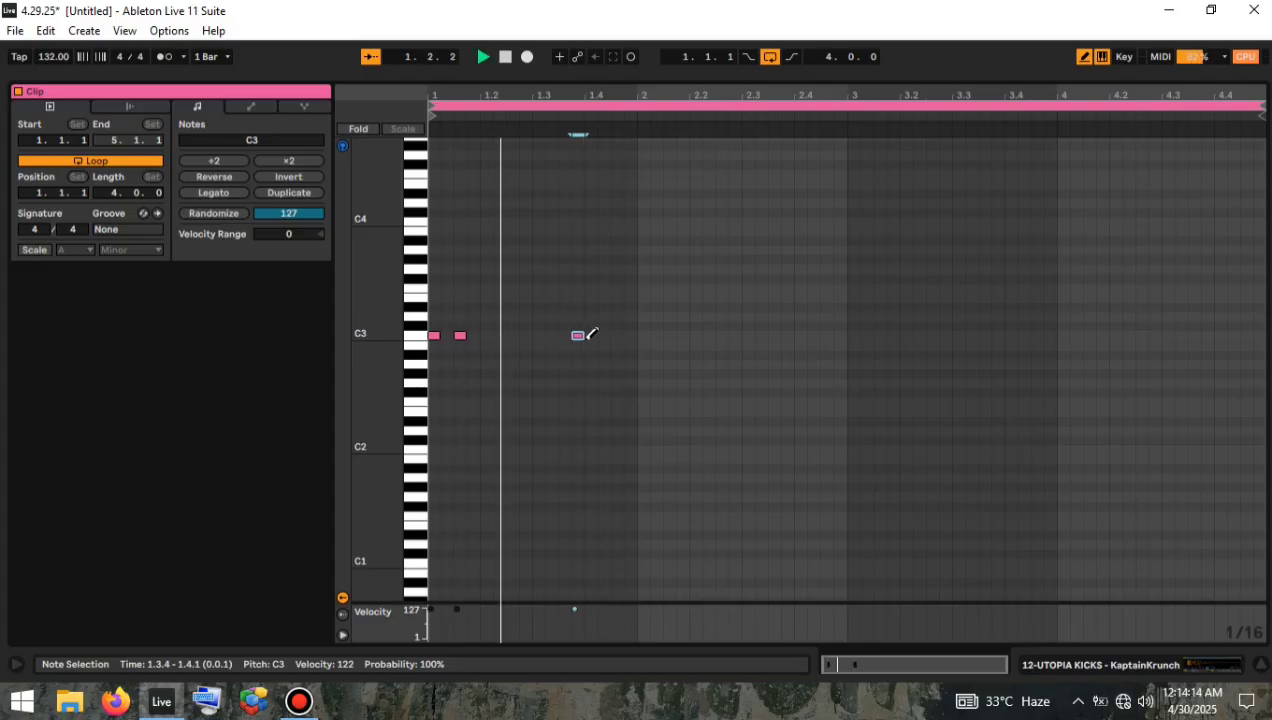
key(Right)
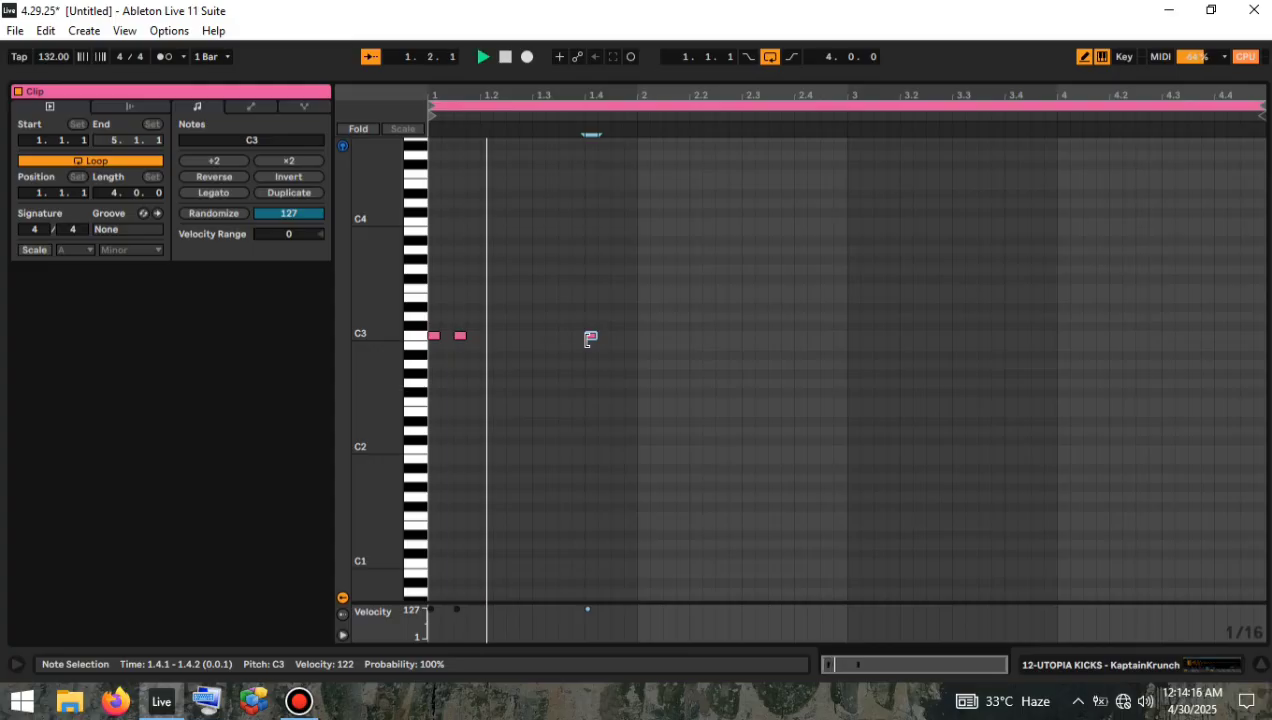
Add sixteenth-note C3 kicks at 2.1.3 and 2.3.3 in the second bar, playing the loop to check.
click(687, 336)
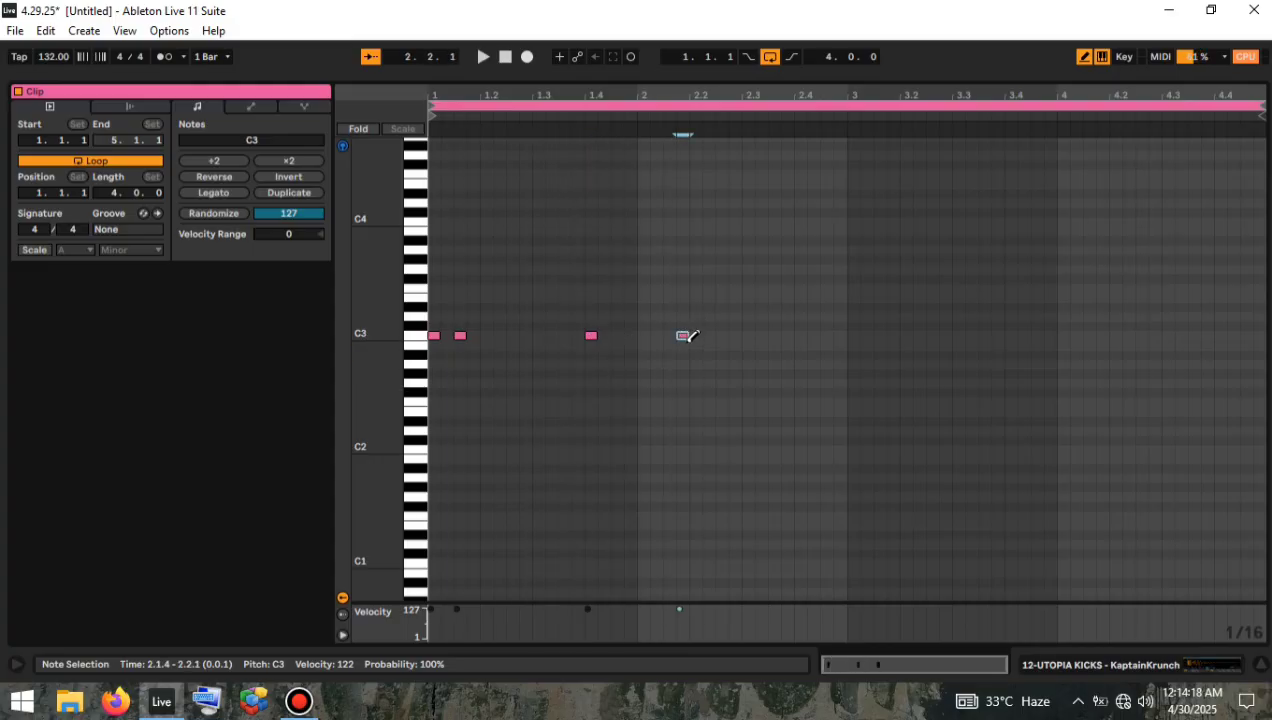
drag(687, 336, 670, 337)
key(space)
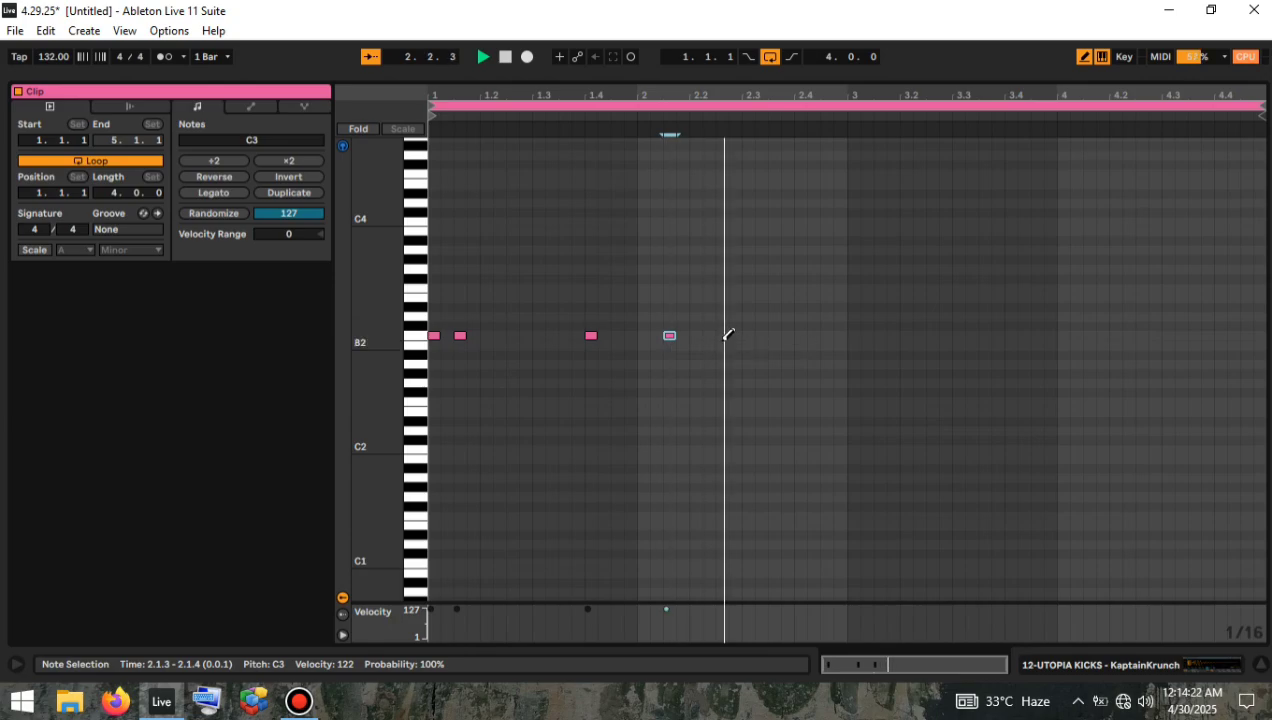
key(space)
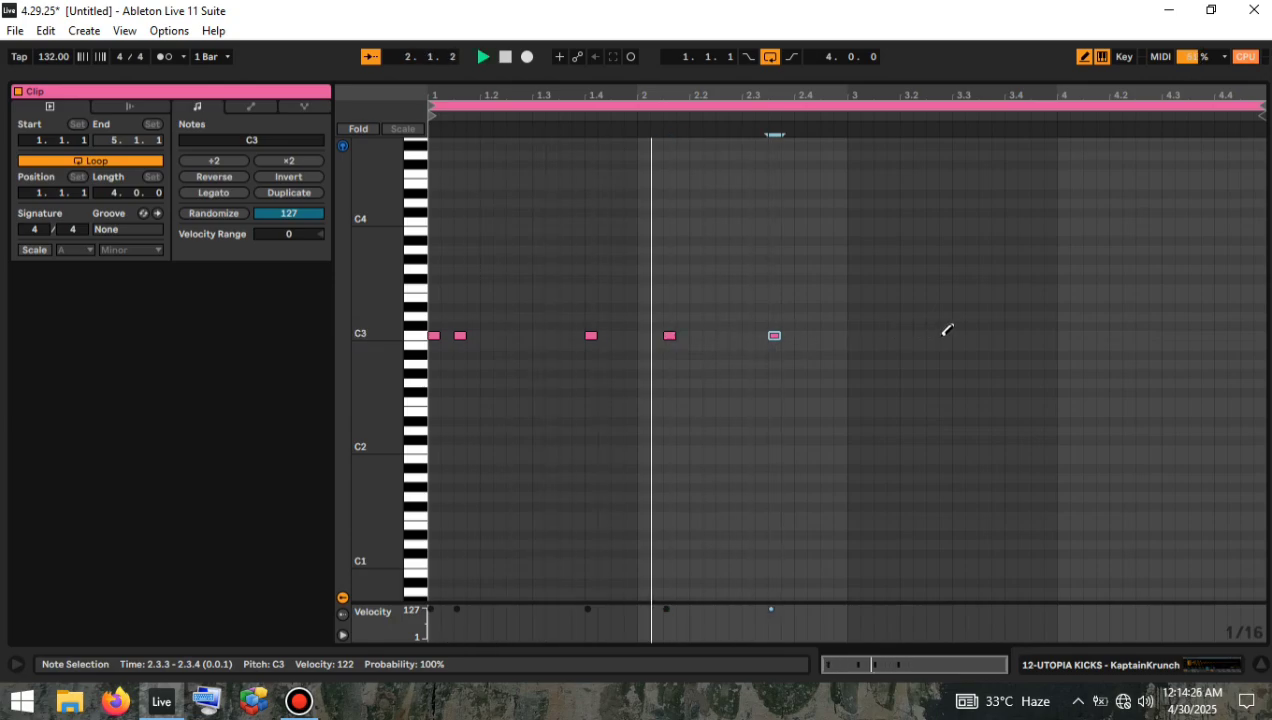
key(space)
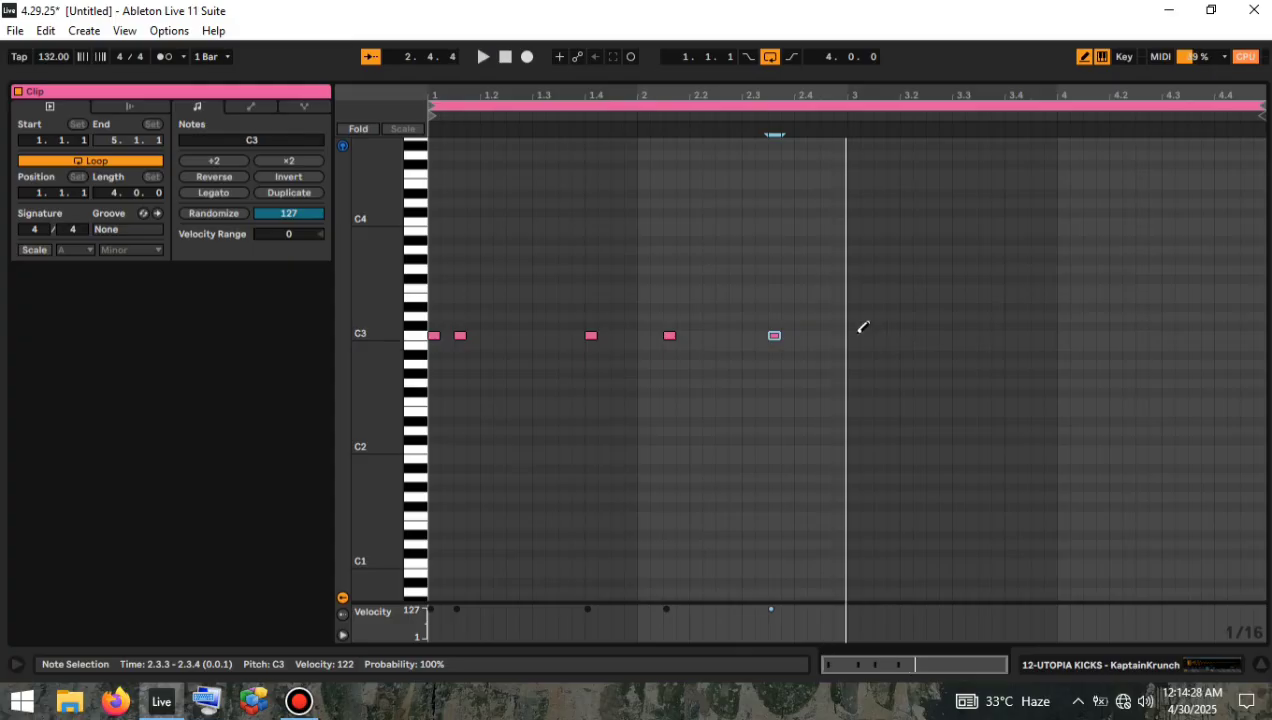
Complete the kick pattern with sixteenth-note C3 kicks at 3.1.1, 3.1.3, 3.4.1, 4.1.3, 4.3.3, 4.4.1 and 4.4.3 while looping playback.
key(space)
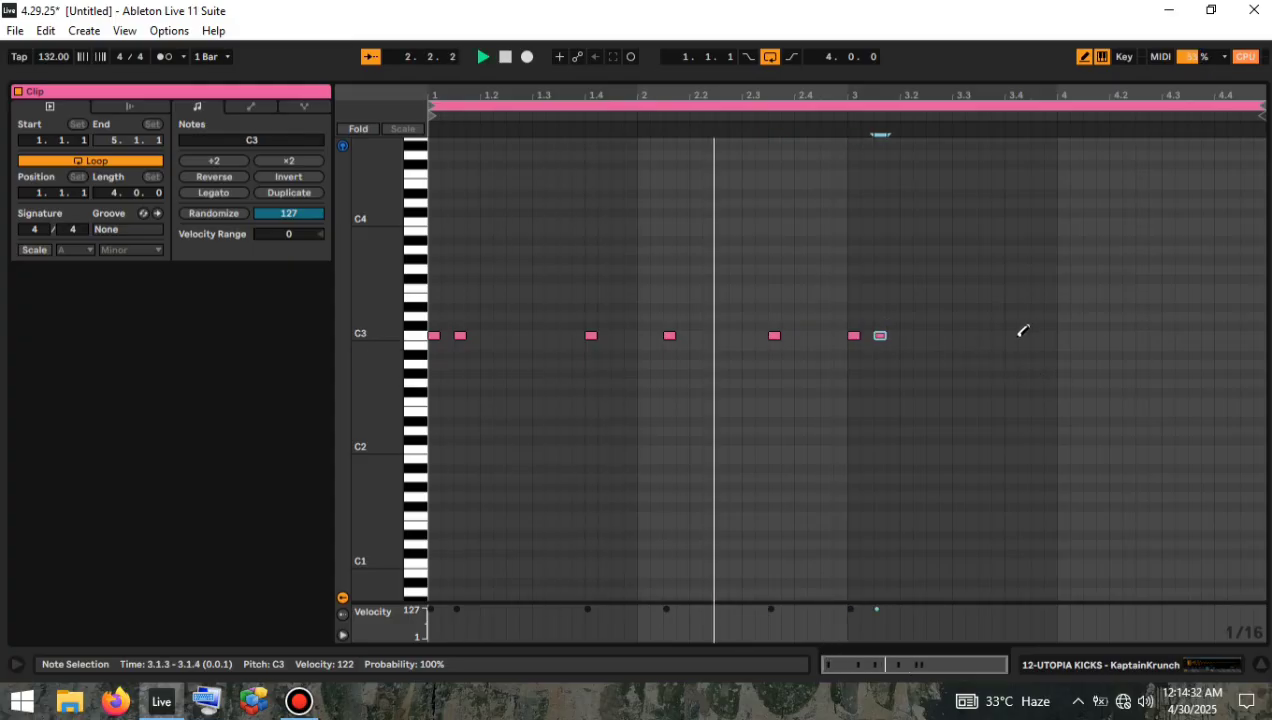
key(space)
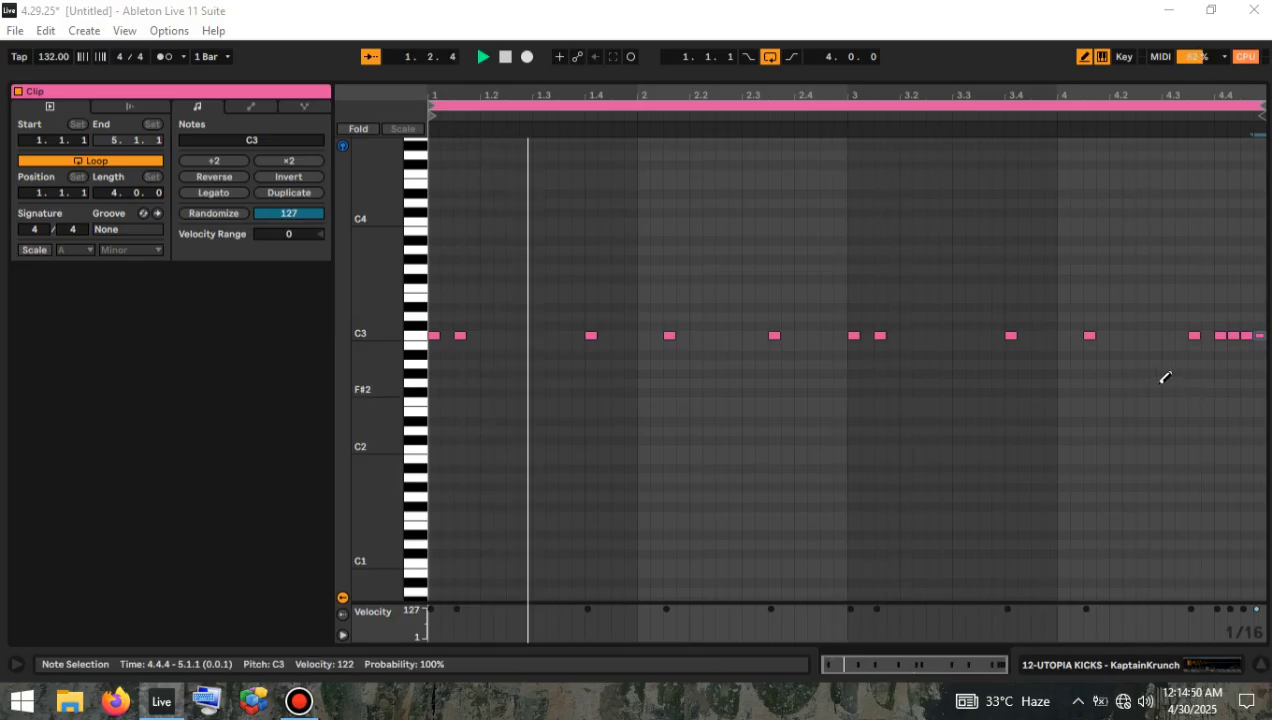
click(1236, 334)
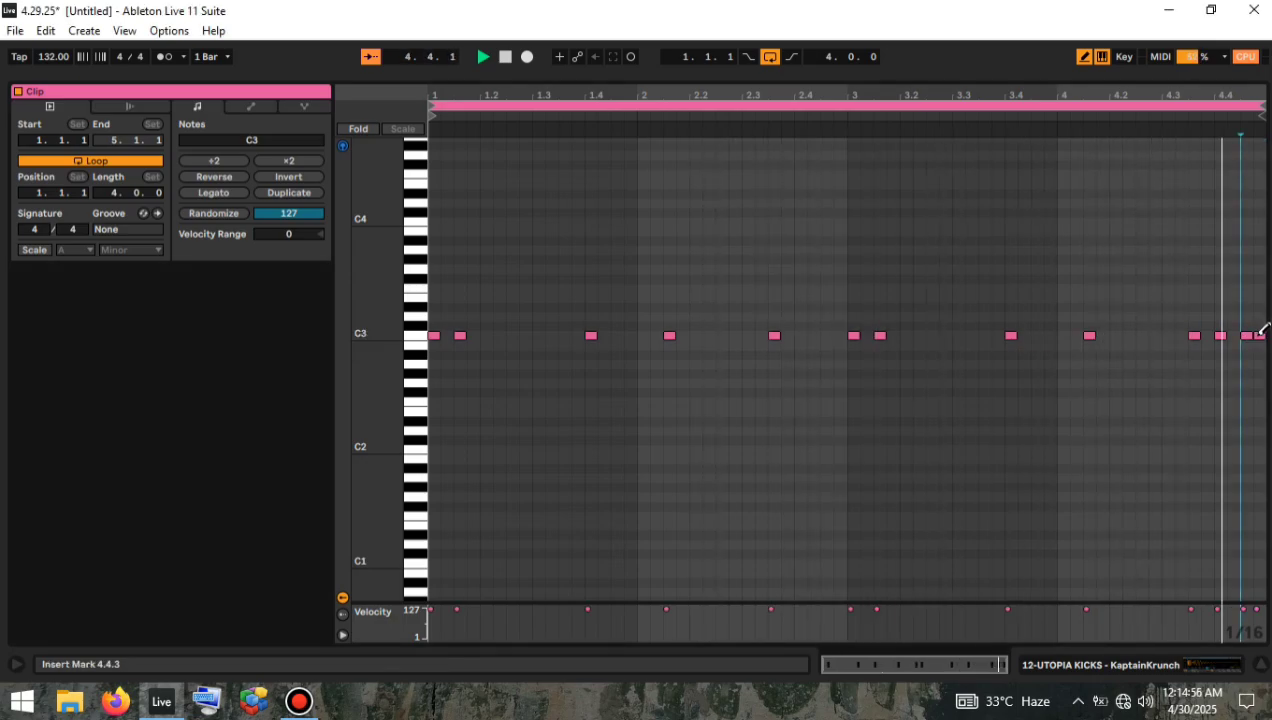
click(1258, 334)
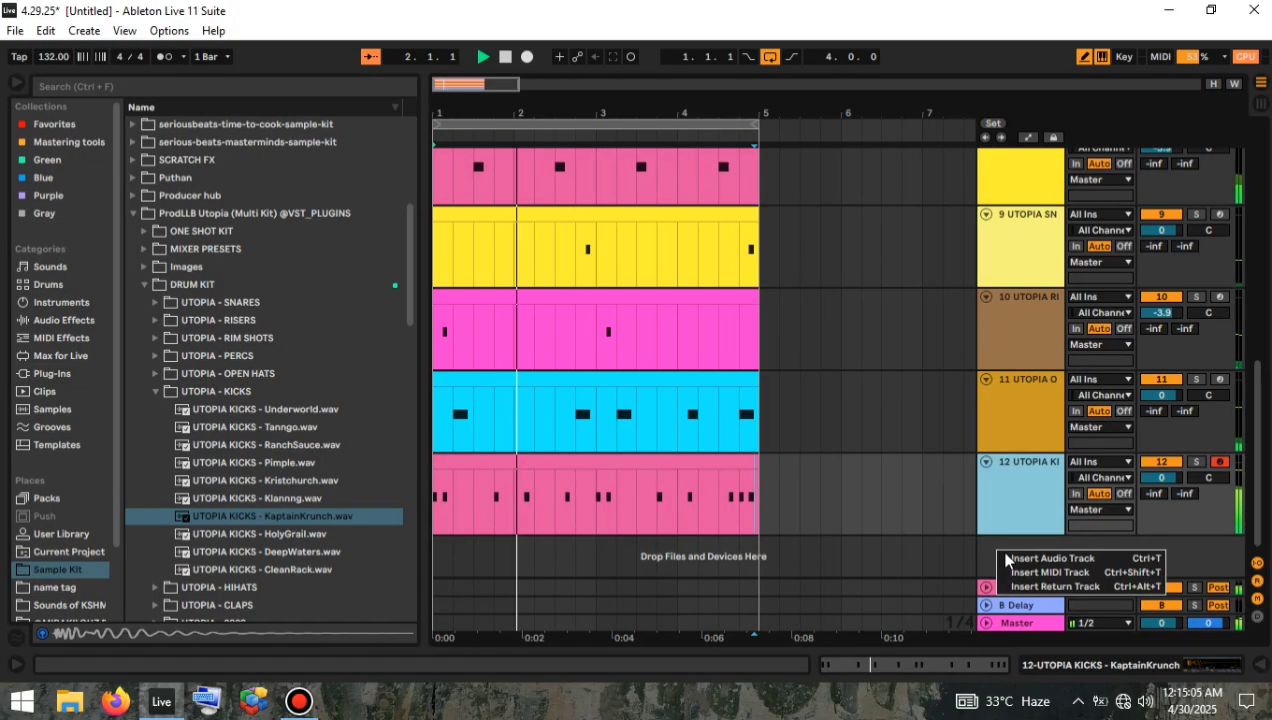
Insert a thirteenth MIDI track and audition the Utopia 808 samples, including Independant, GameOver and Destructo.
click(1040, 566)
click(155, 391)
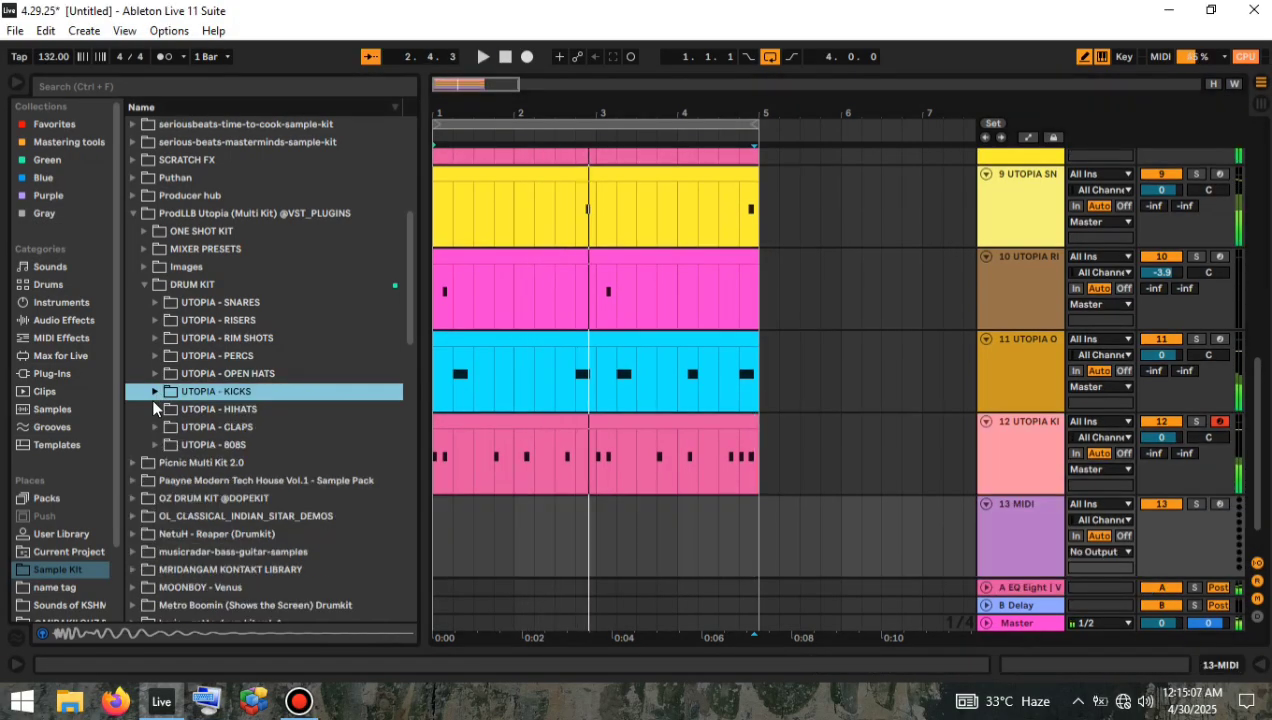
click(174, 444)
click(290, 584)
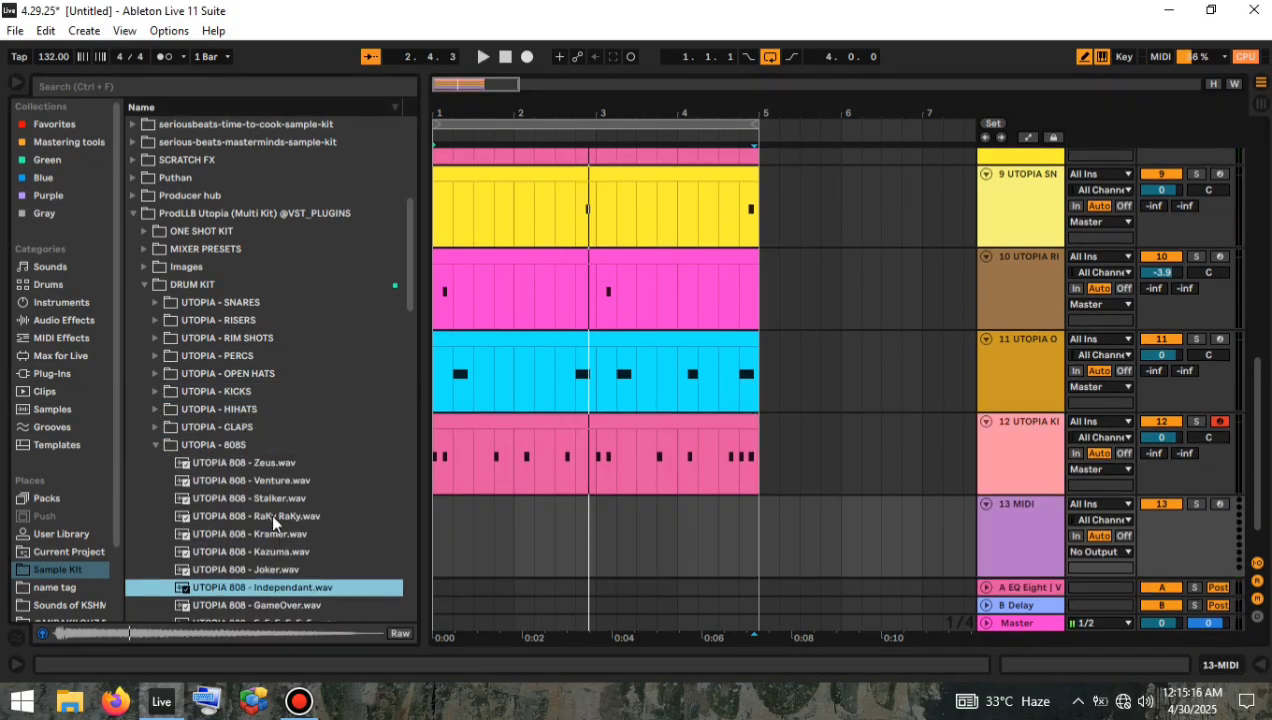
scroll(270, 508, down, 1)
click(269, 514)
click(285, 545)
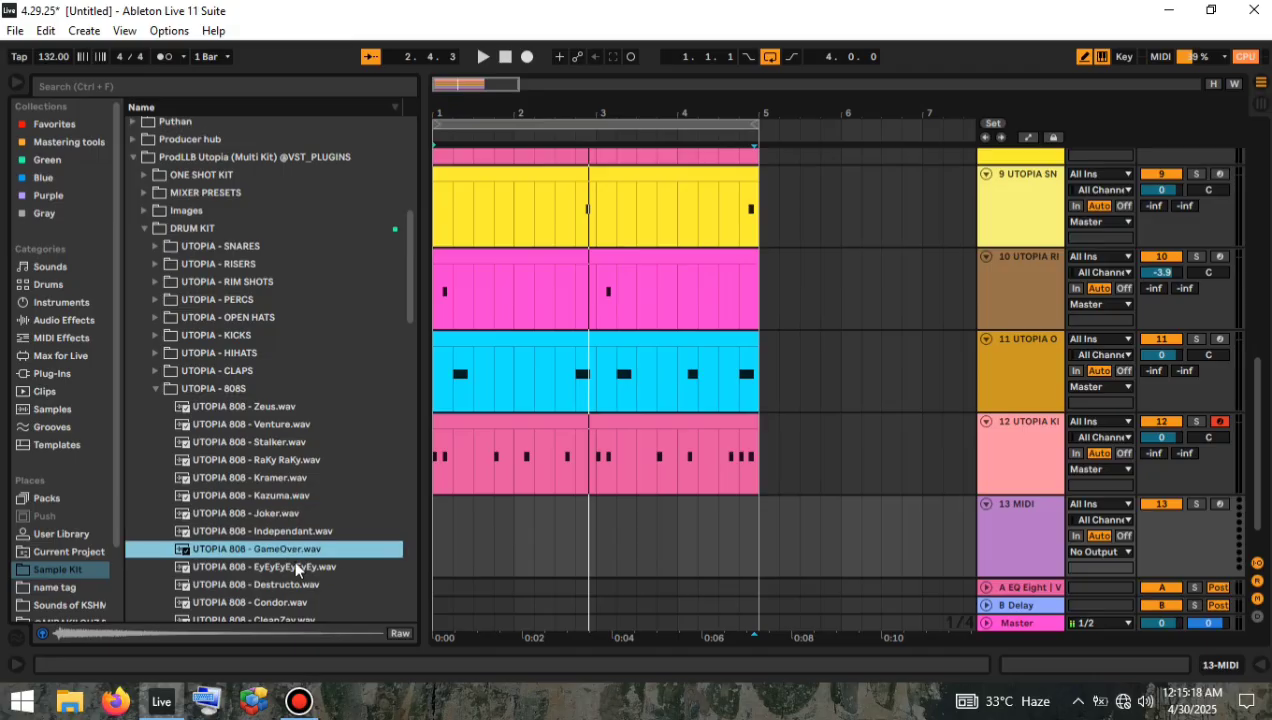
click(288, 566)
click(285, 592)
scroll(280, 530, down, 2)
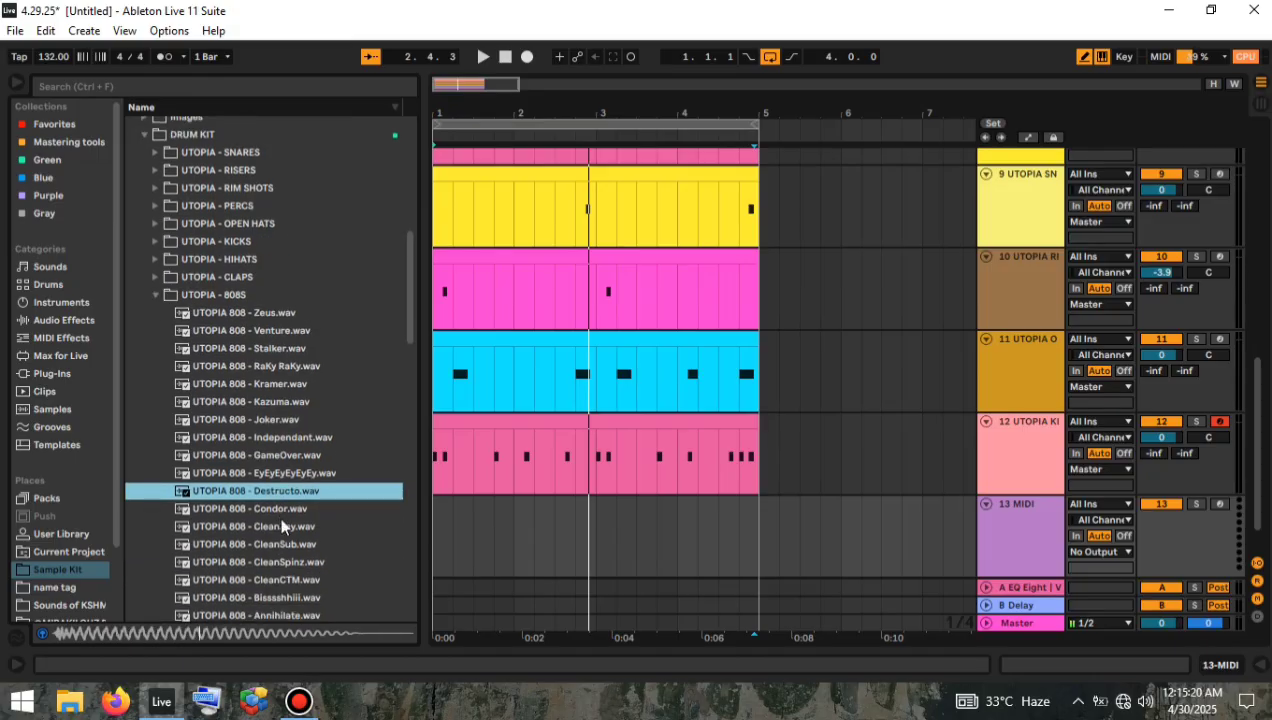
Play the loop briefly and load UTOPIA 808 - Destructo.wav on the thirteenth track.
key(space)
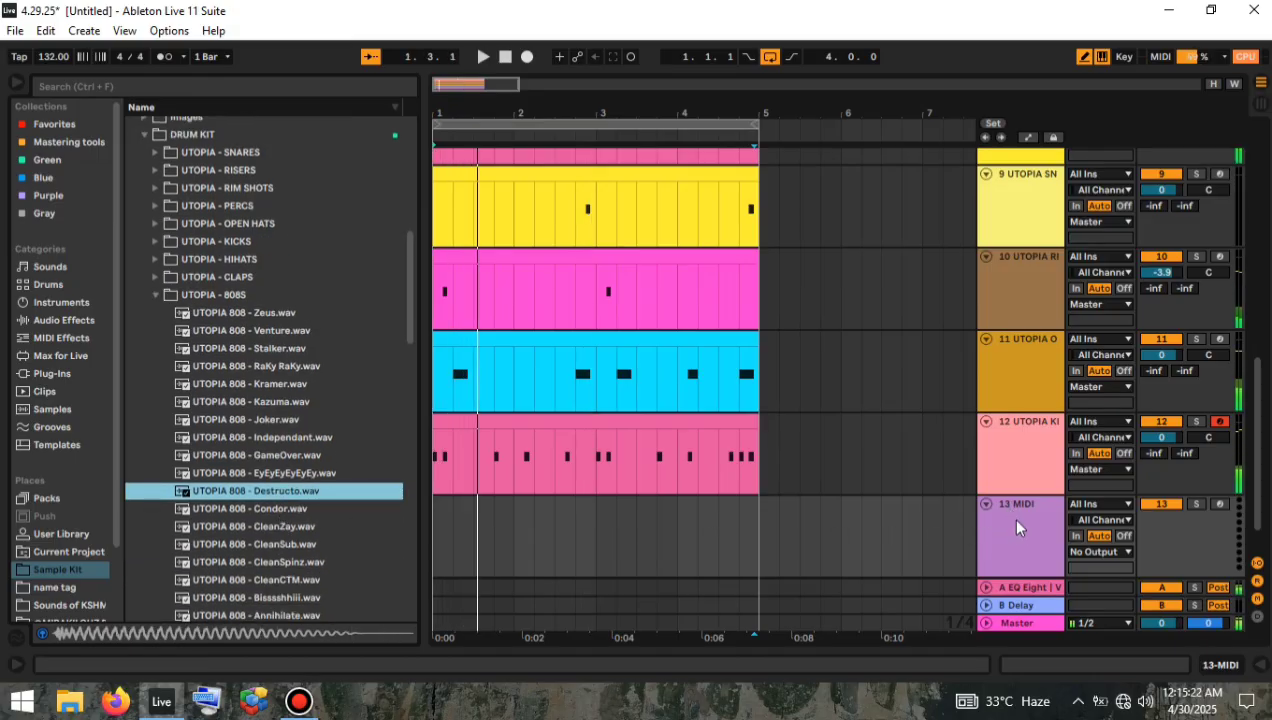
click(1017, 527)
double_click(272, 497)
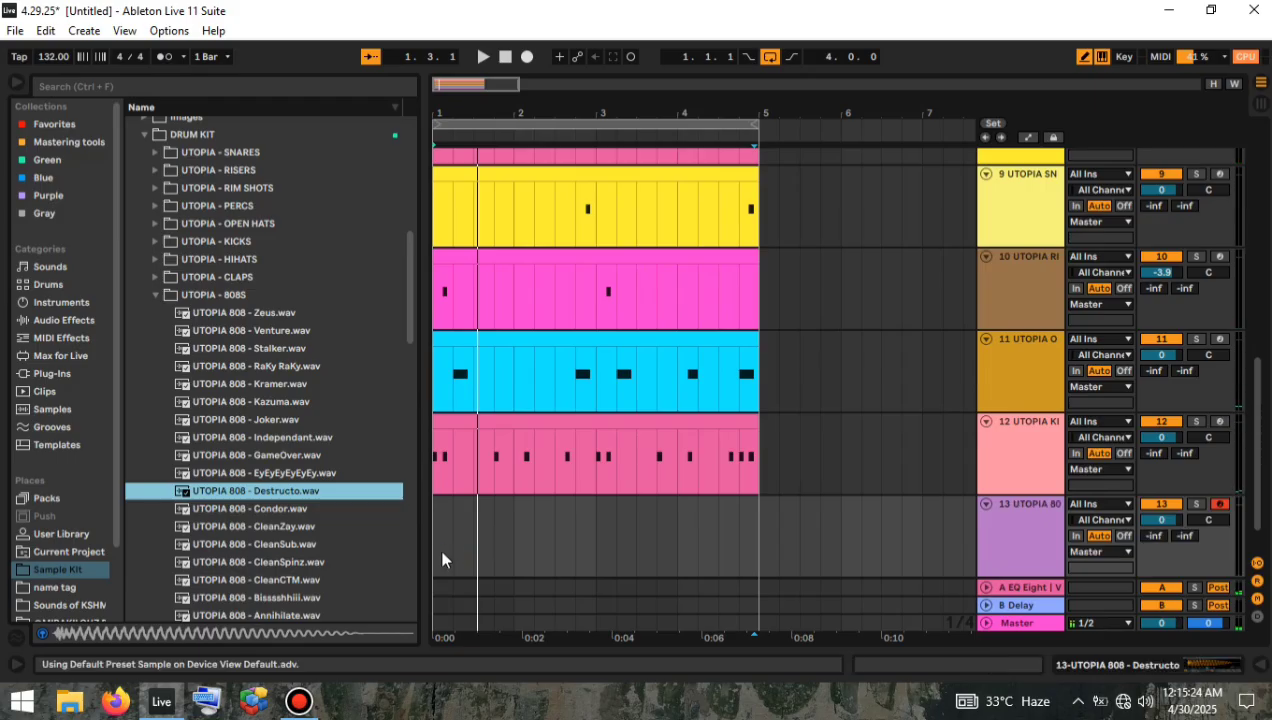
Create an empty MIDI clip spanning bars 1 to 4 on the 808 track.
drag(447, 549, 759, 526)
right_click(680, 537)
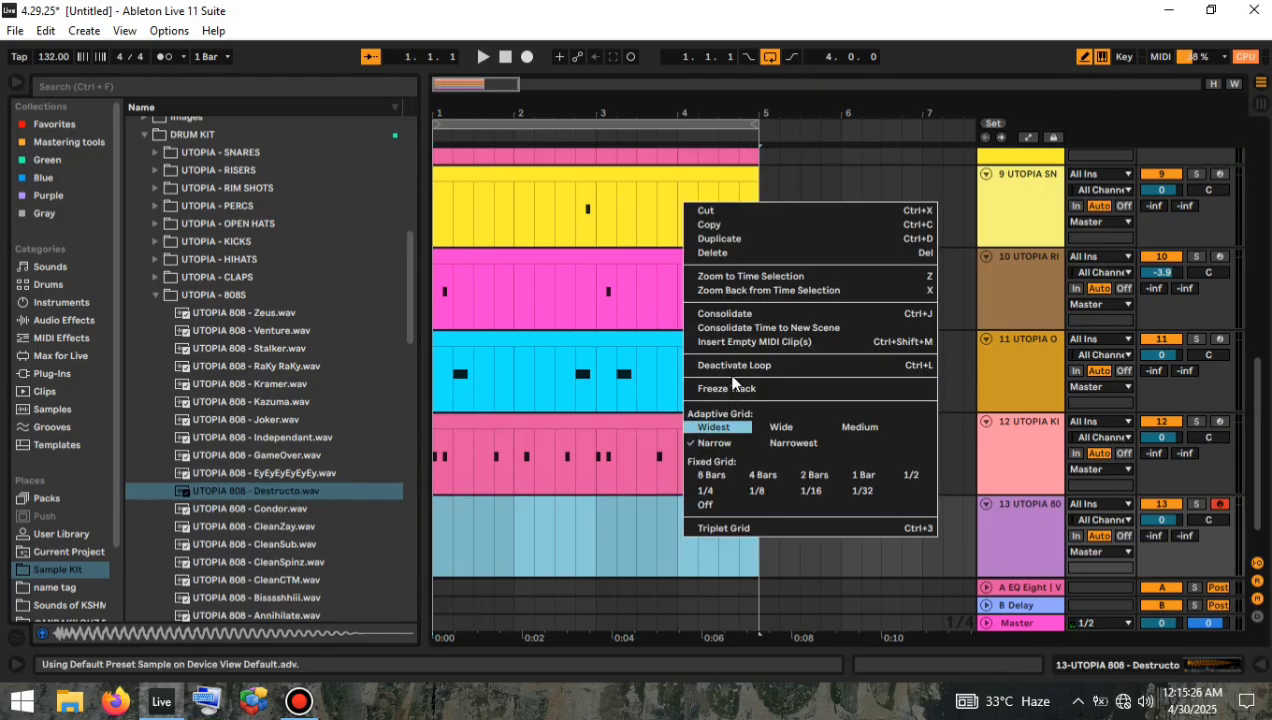
click(736, 343)
Open the Sonatina Orchestra chord clip together with the 808 clip for multi-clip editing, with the 808 clip in focus.
scroll(556, 507, up, 10)
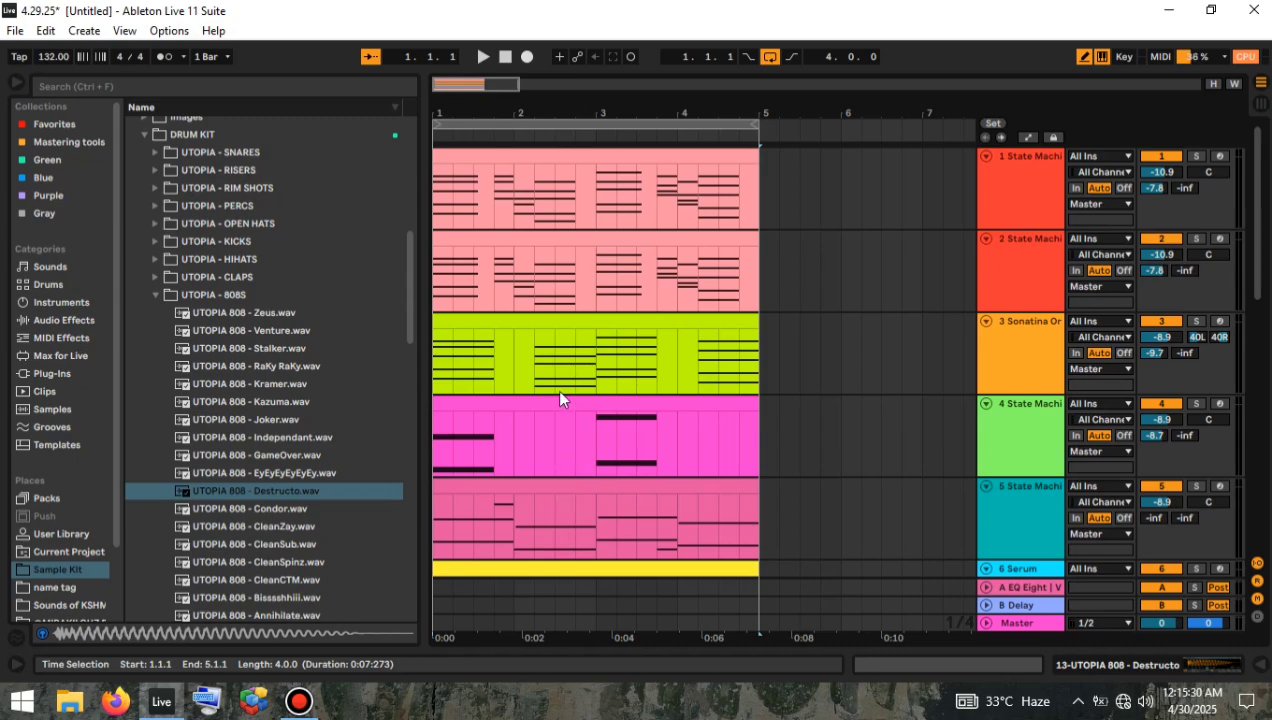
scroll(566, 337, up, 3)
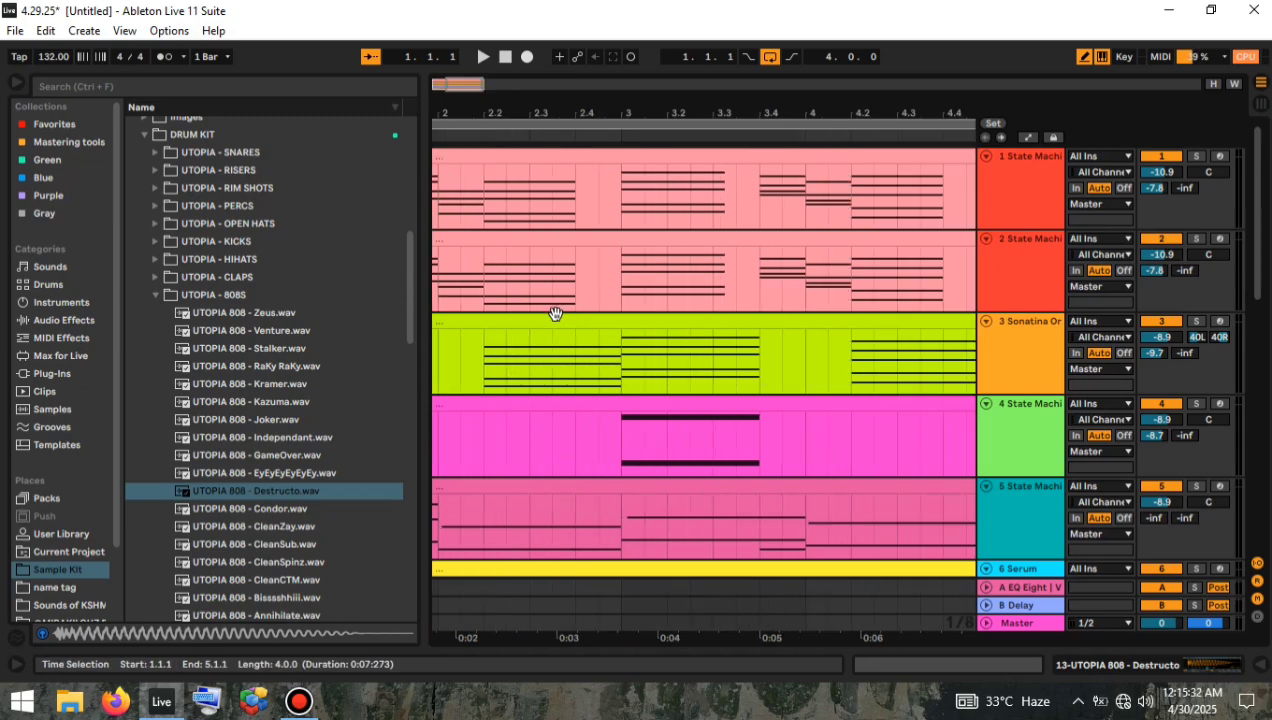
click(563, 322)
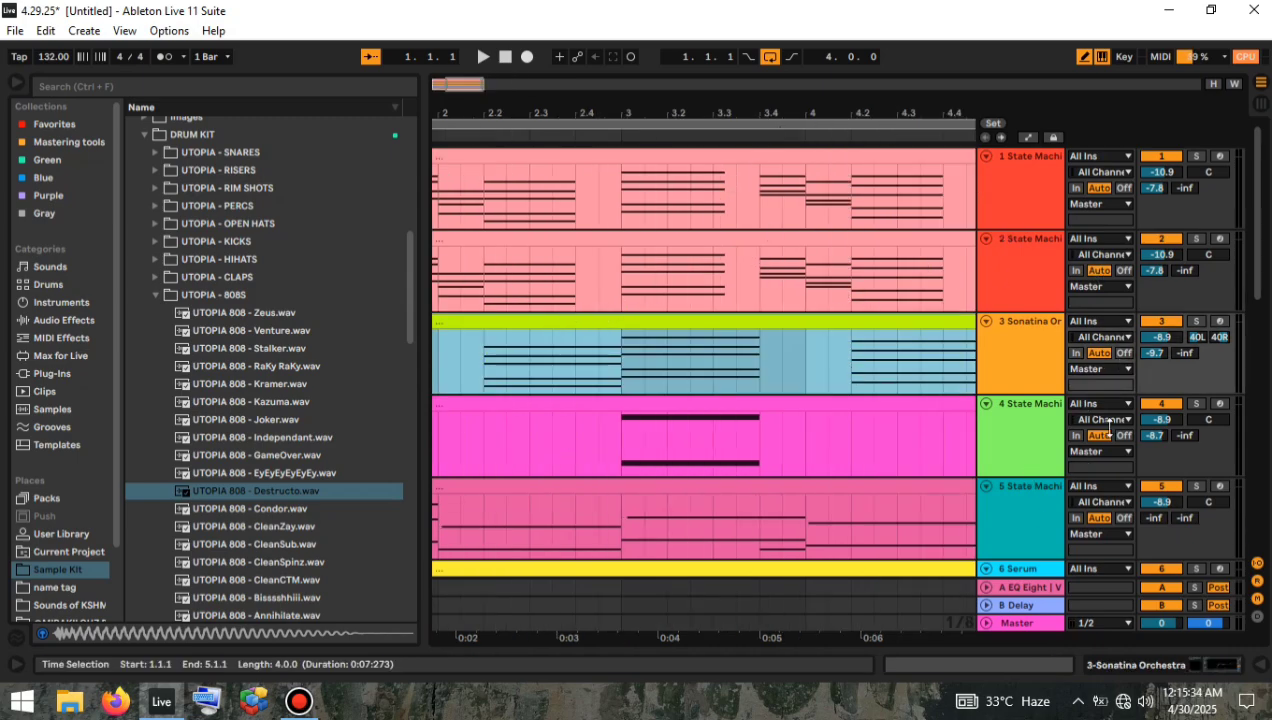
click(998, 665)
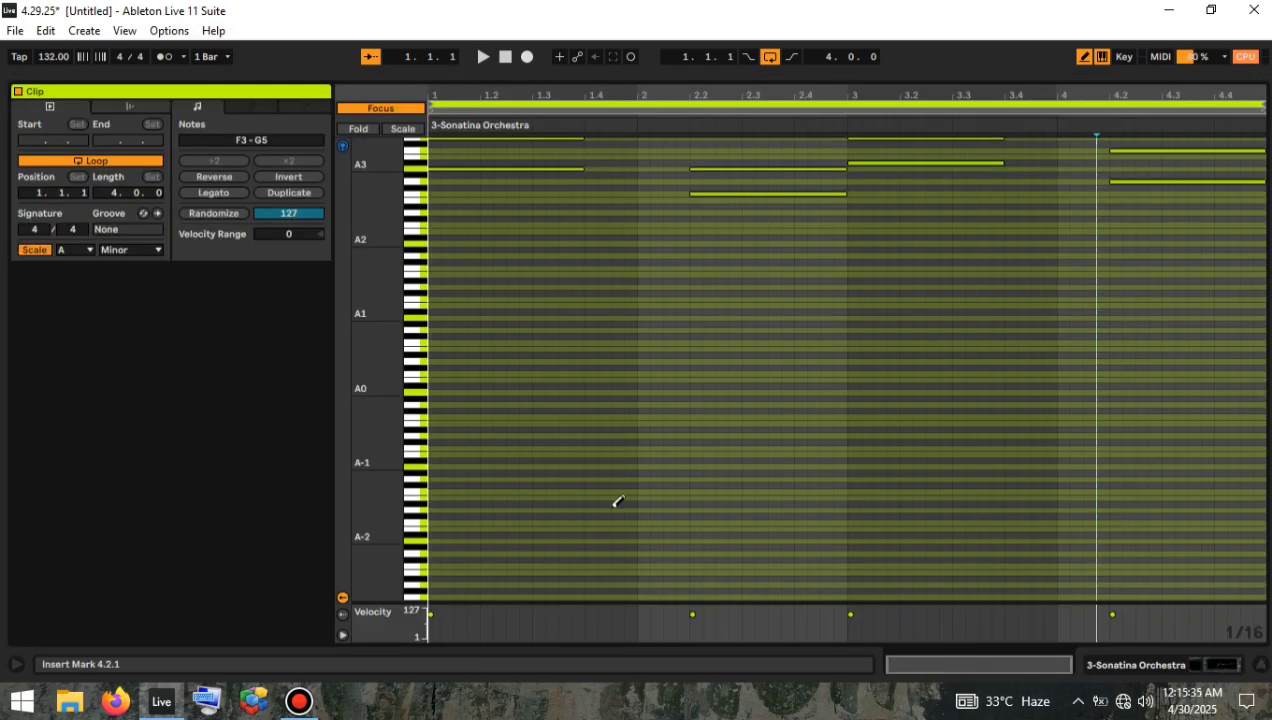
click(483, 109)
scroll(439, 245, up, 3)
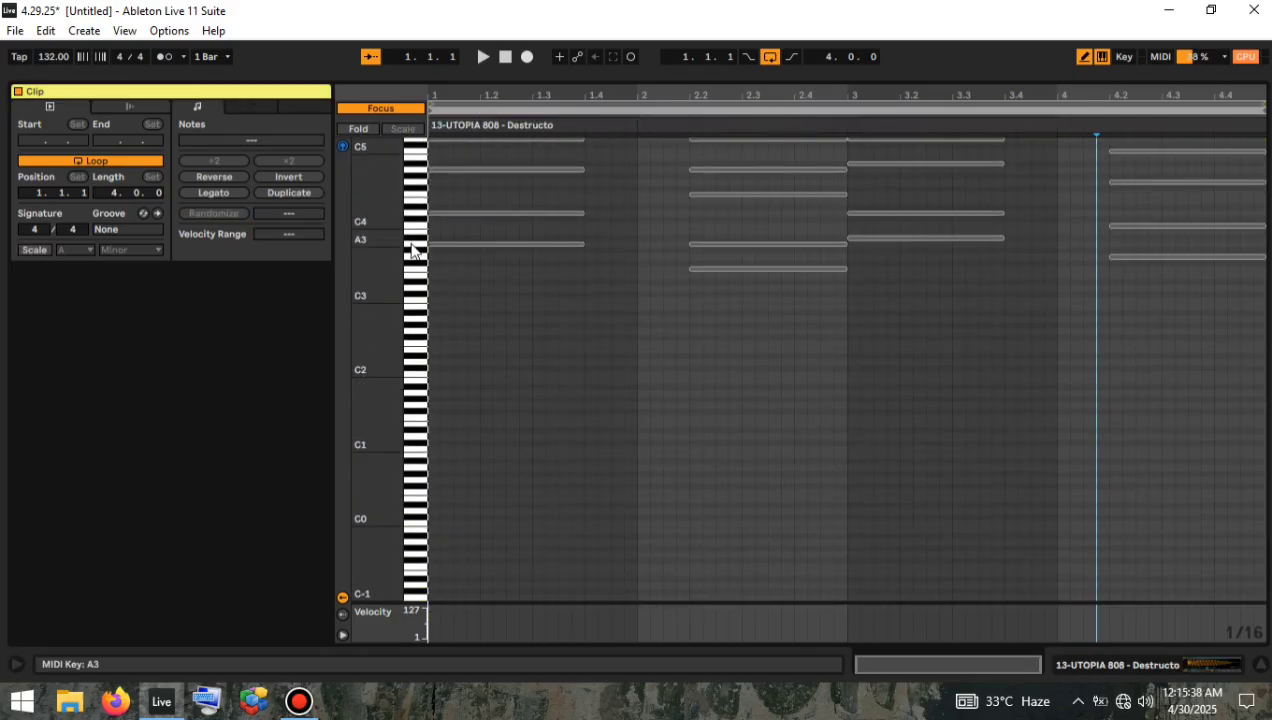
scroll(405, 250, up, 3)
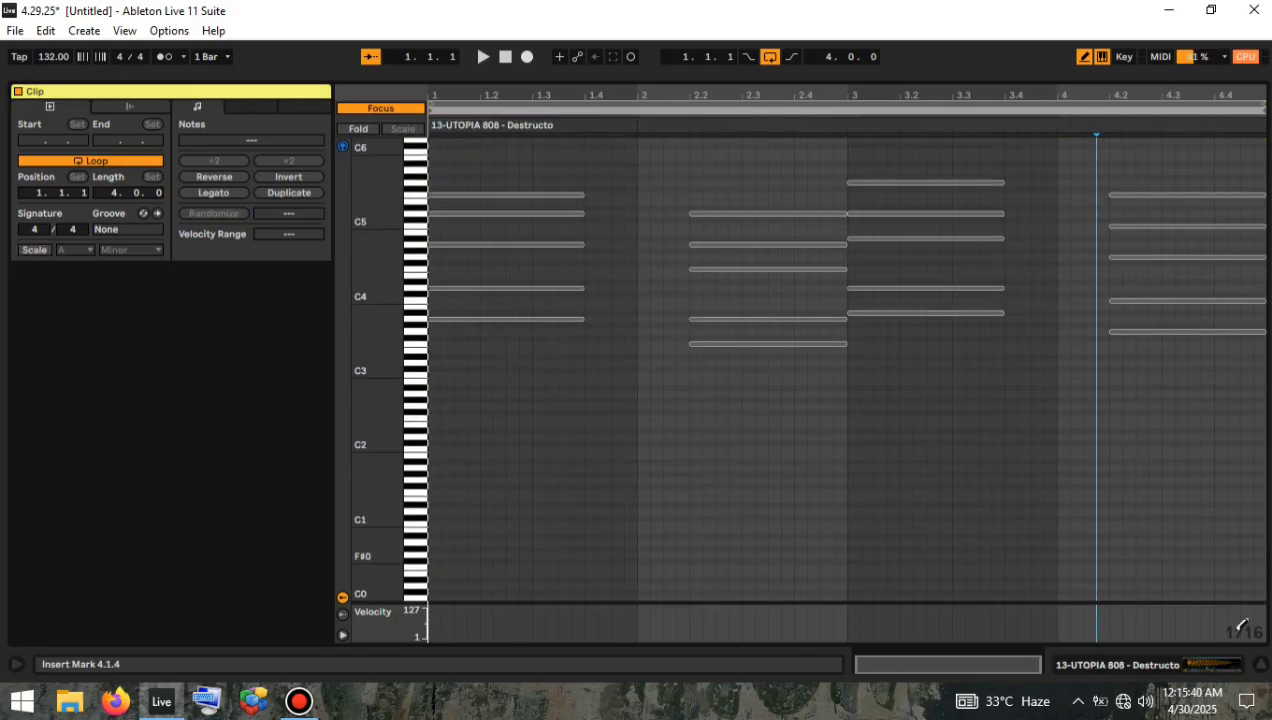
Add the kick clip to the multi-clip editing view as a further reference for the 808 clip.
click(1264, 668)
scroll(631, 419, down, 8)
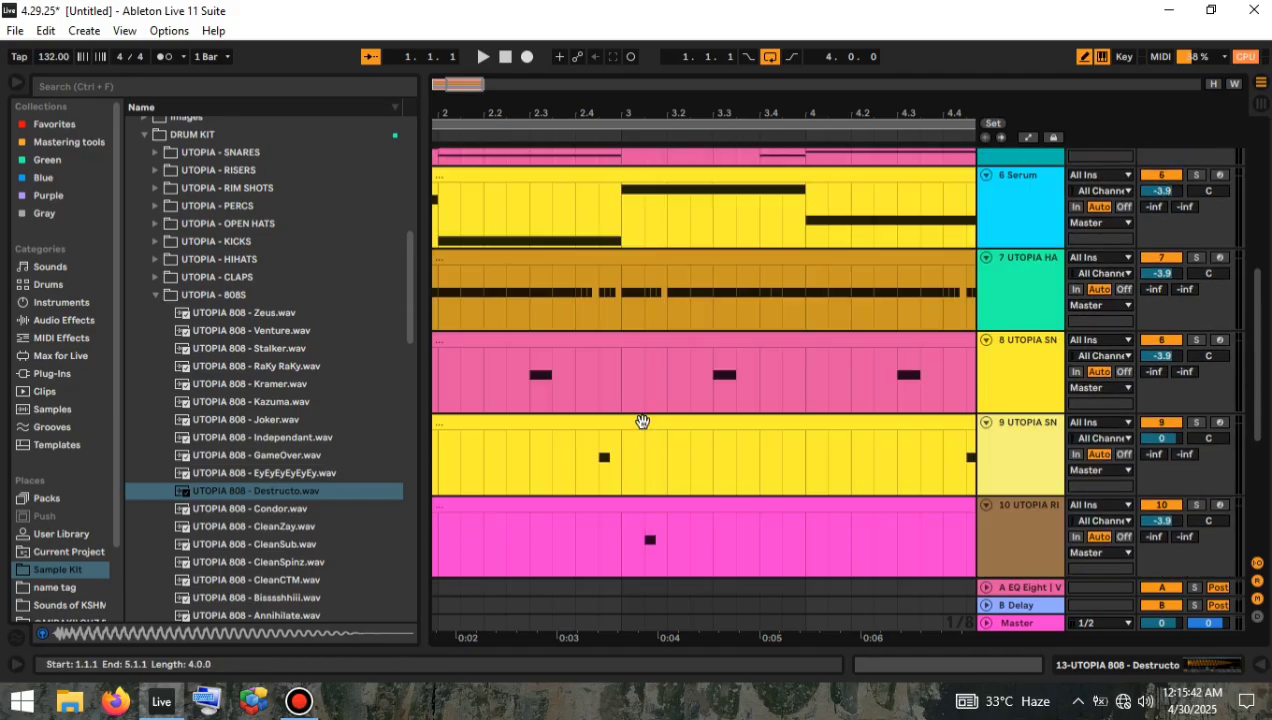
scroll(643, 430, down, 2)
double_click(656, 384)
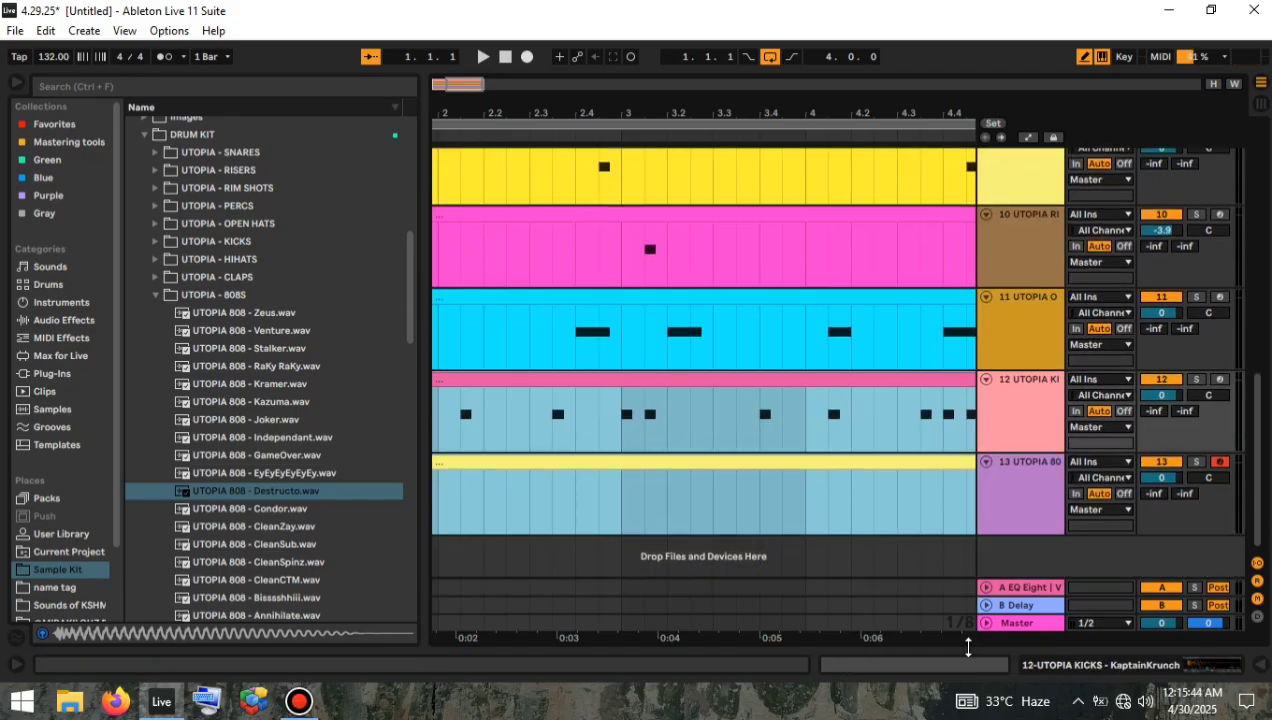
click(540, 328)
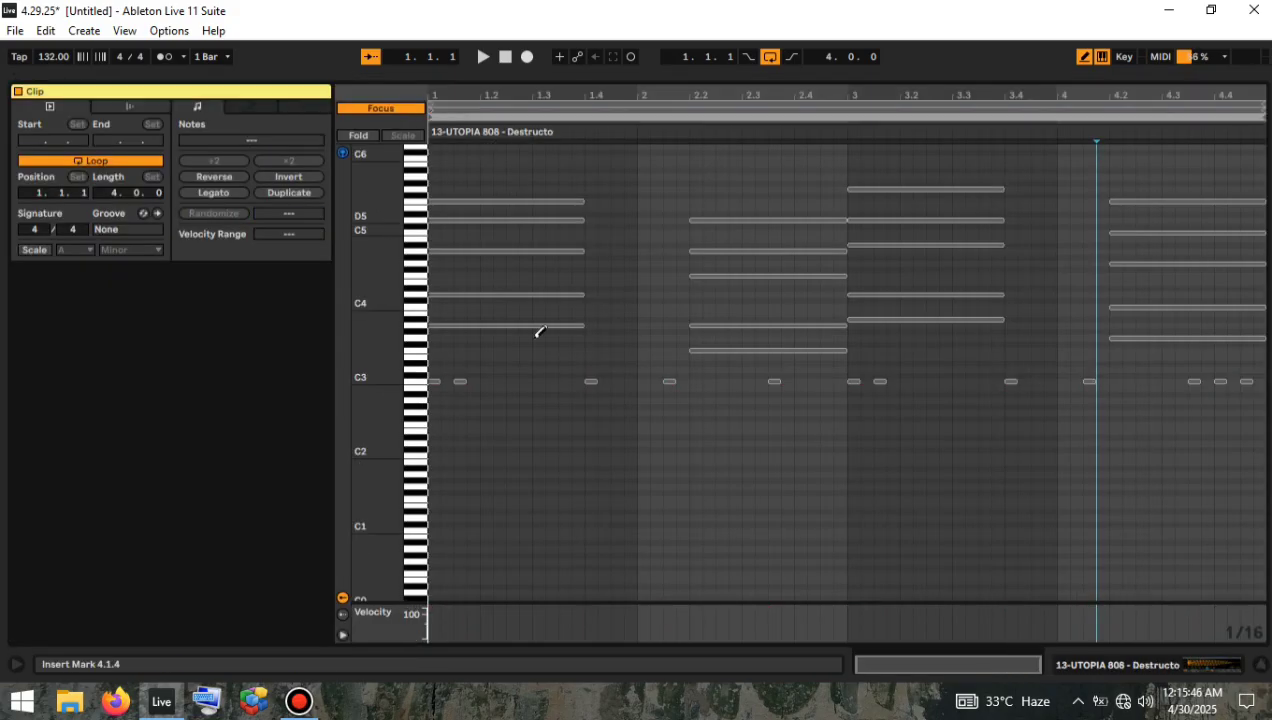
Draw A3 notes in the 808 clip on the kick hits at 1.1.1, 1.1.3, 1.4.1 and 2.1.3, holding the second one longer.
click(435, 253)
click(443, 298)
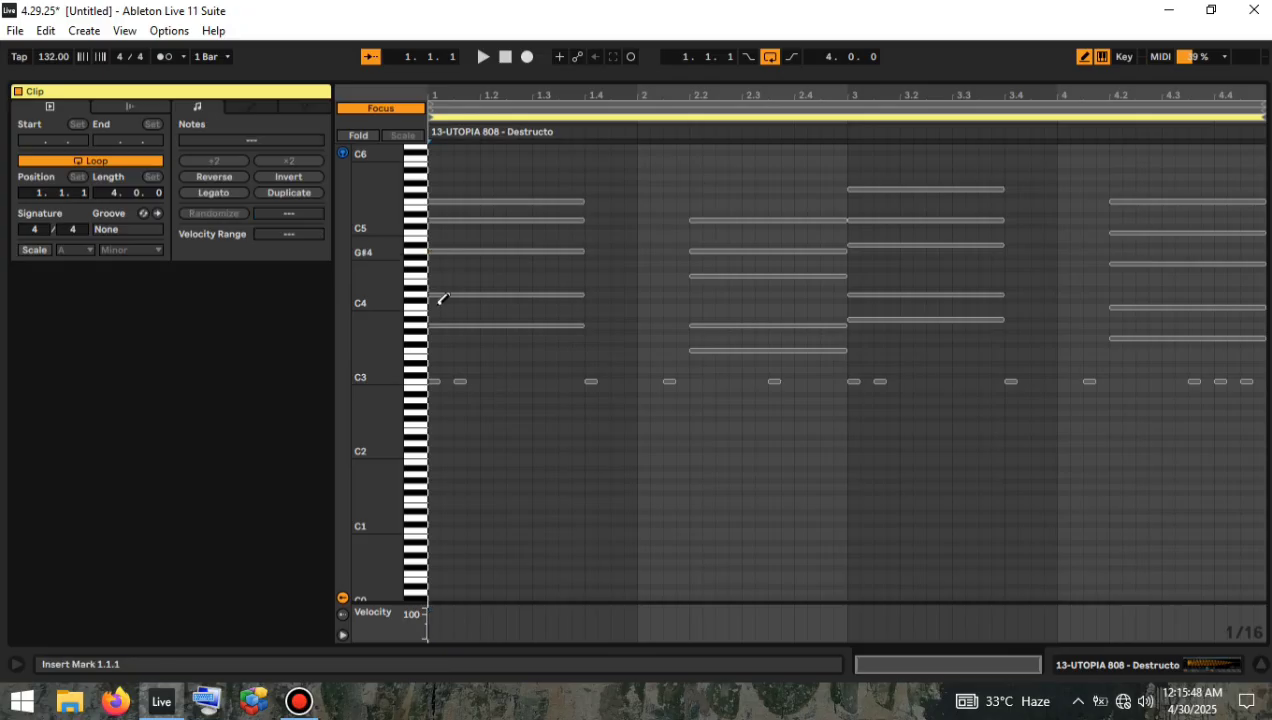
click(436, 326)
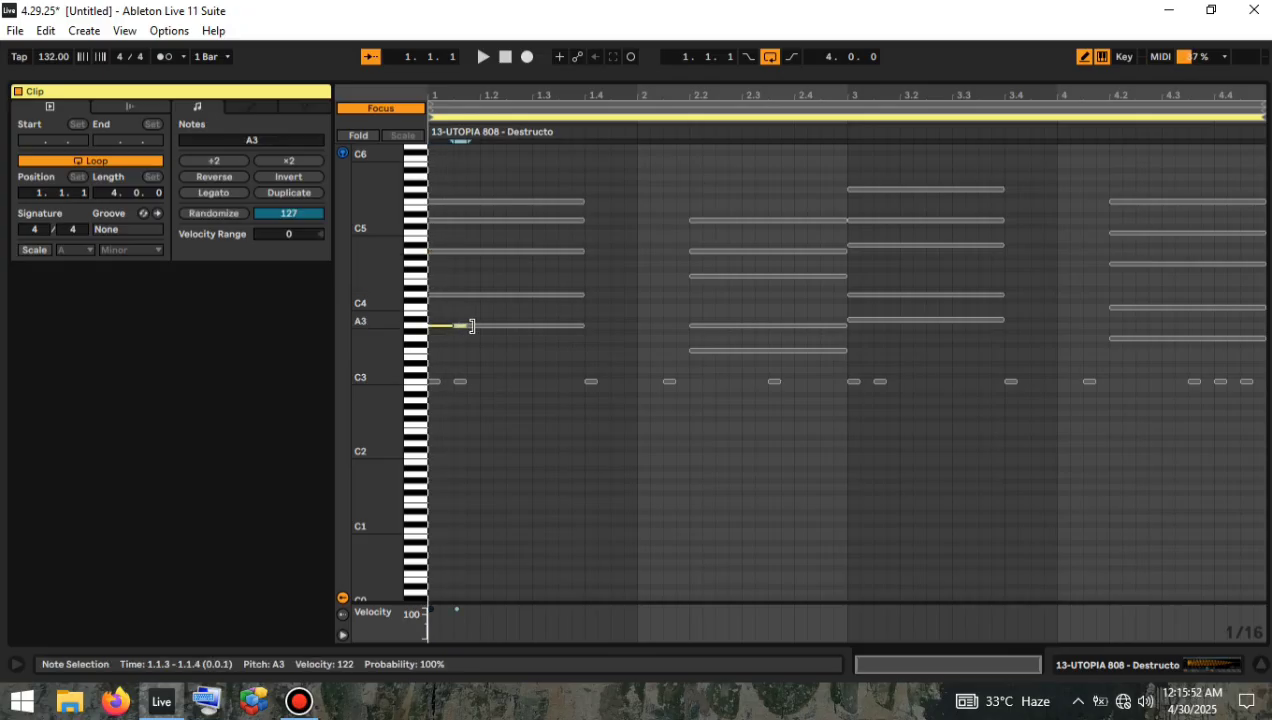
key(space)
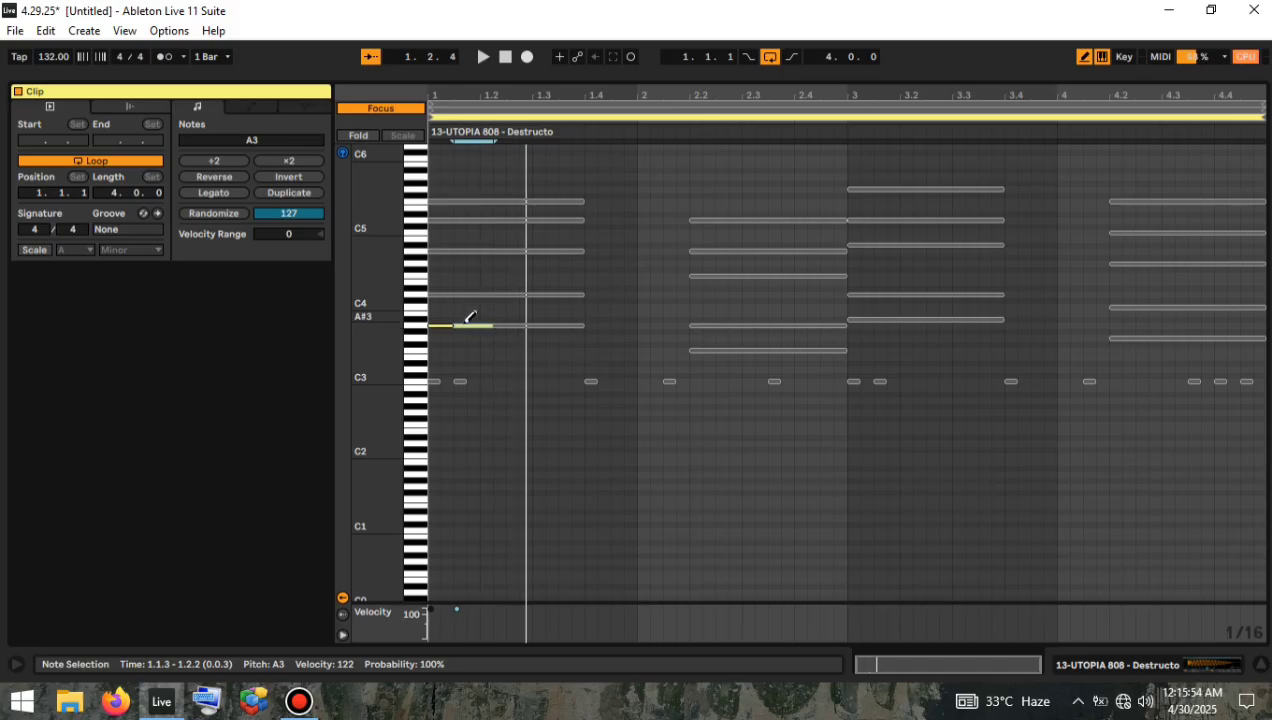
drag(463, 135, 497, 277)
click(463, 320)
drag(454, 326, 475, 326)
key(space)
key(space)
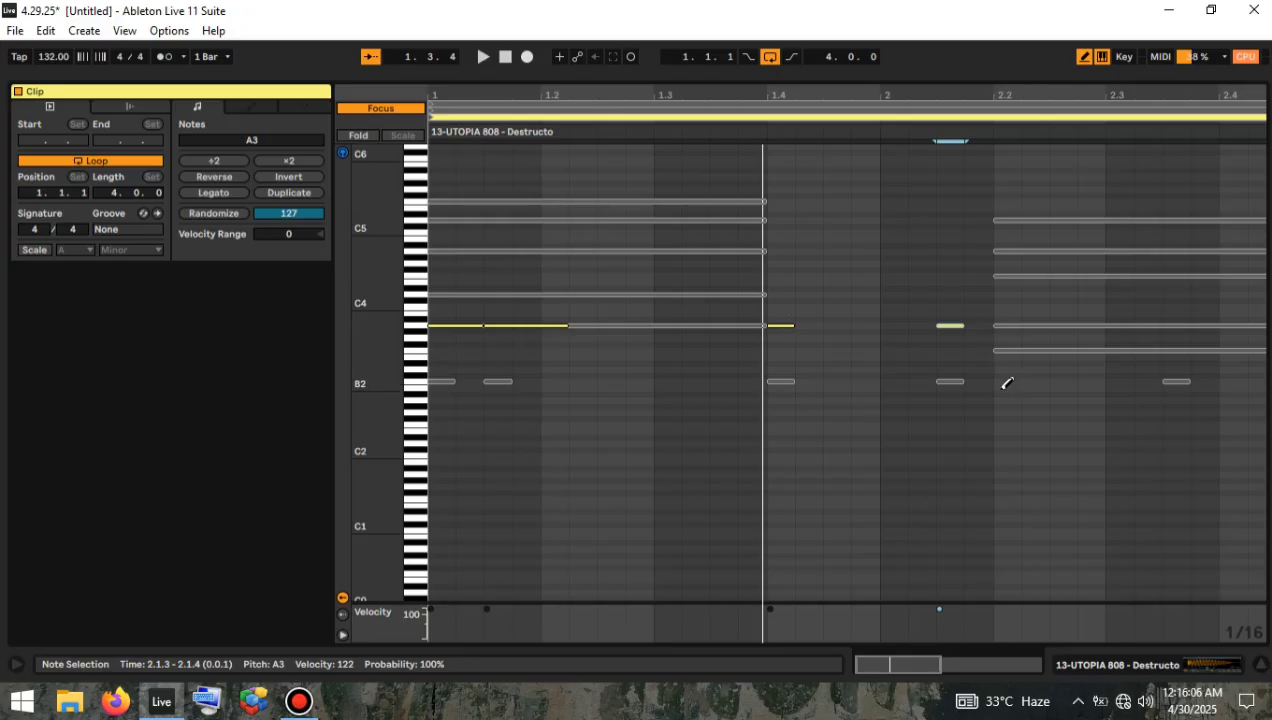
Add A3 notes to the 808 clip on the remaining kick hits through 4.4.3.
key(space)
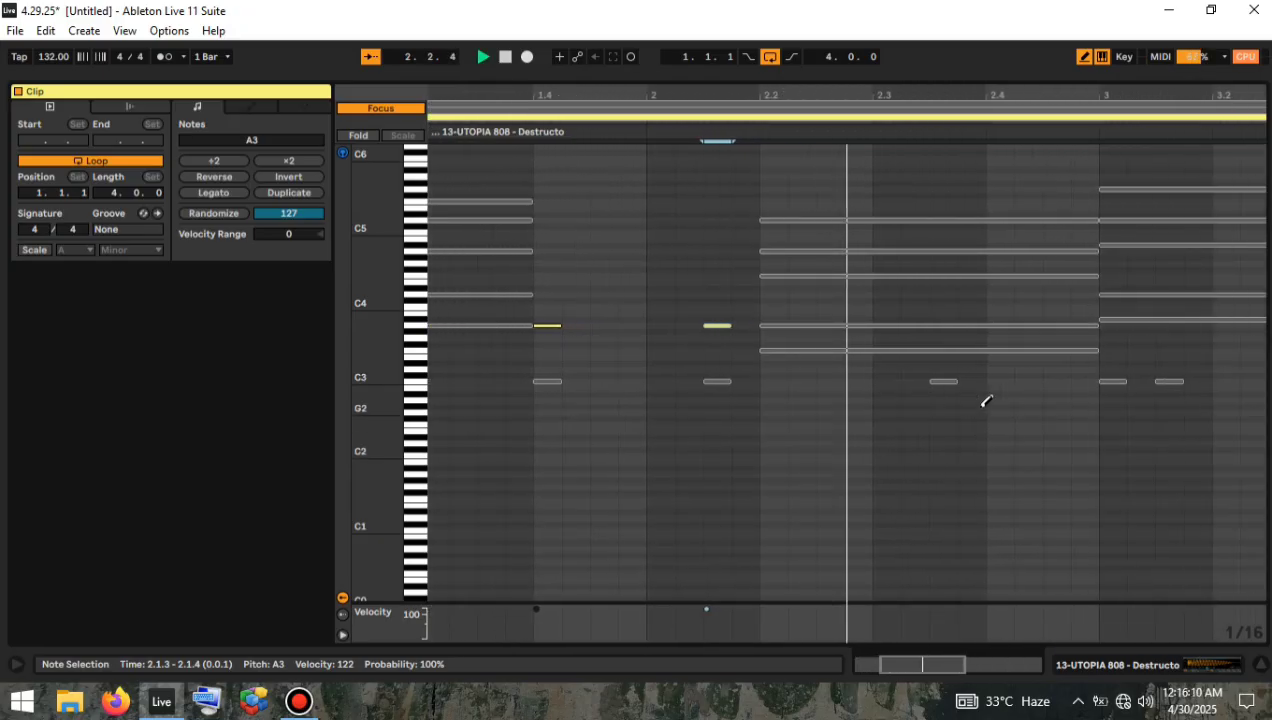
key(space)
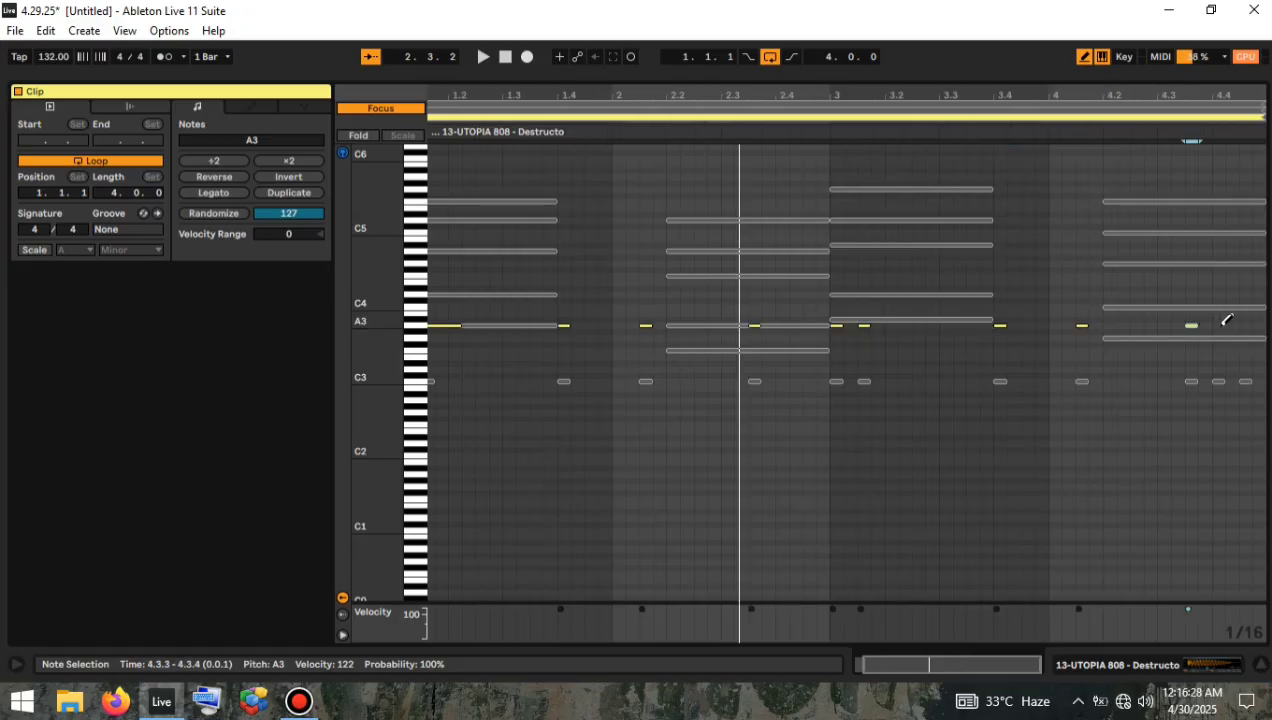
click(1253, 322)
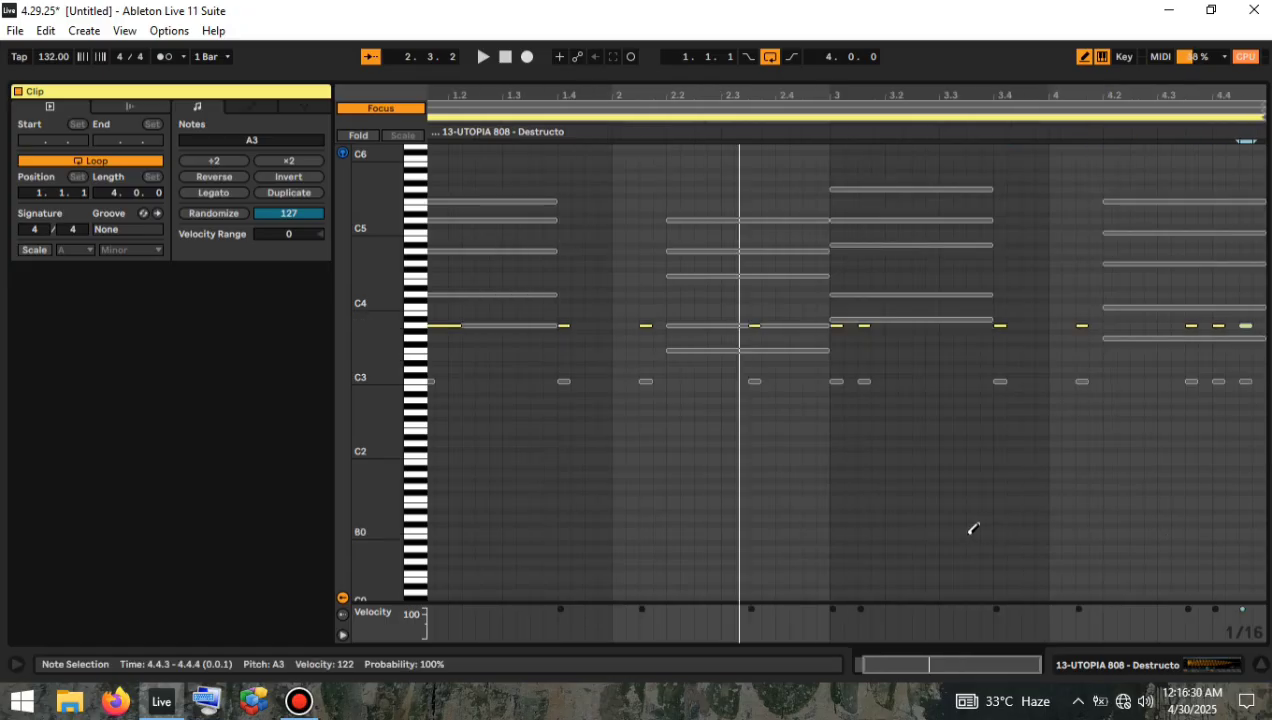
Lengthen the short A3 notes in the 808 clip so most of them sustain until the following hit.
key(space)
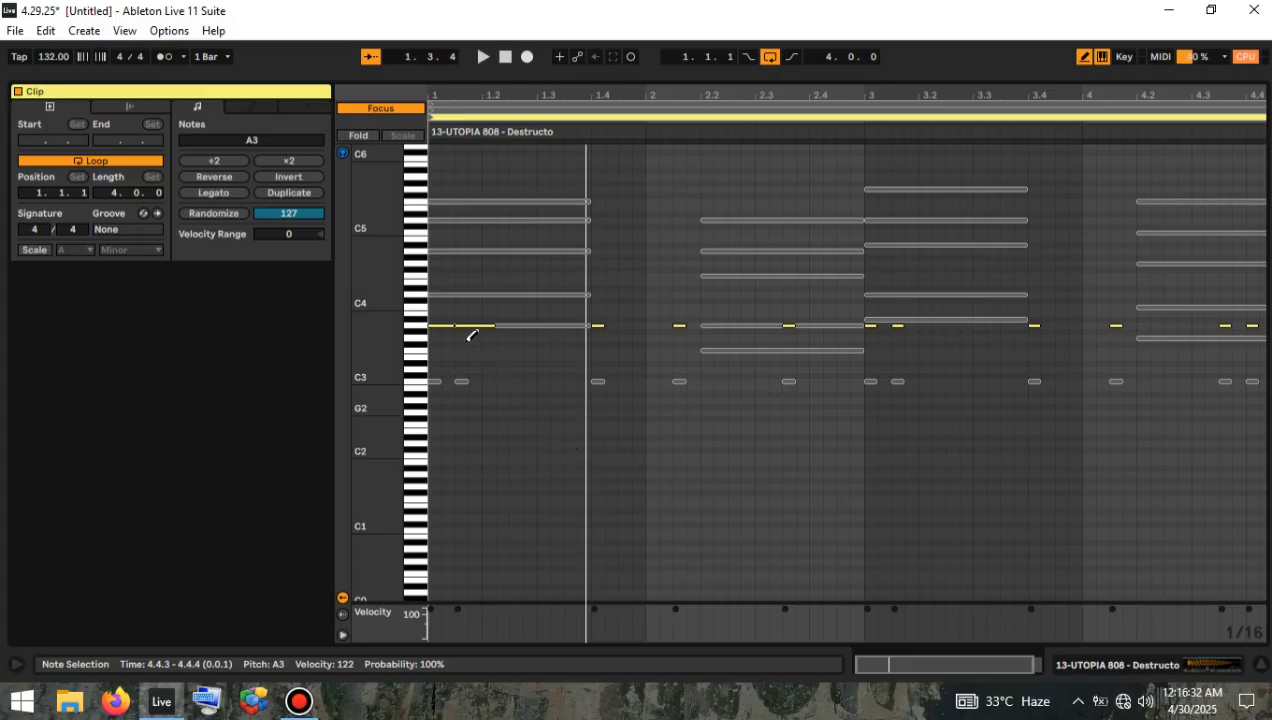
drag(532, 330, 773, 328)
key(space)
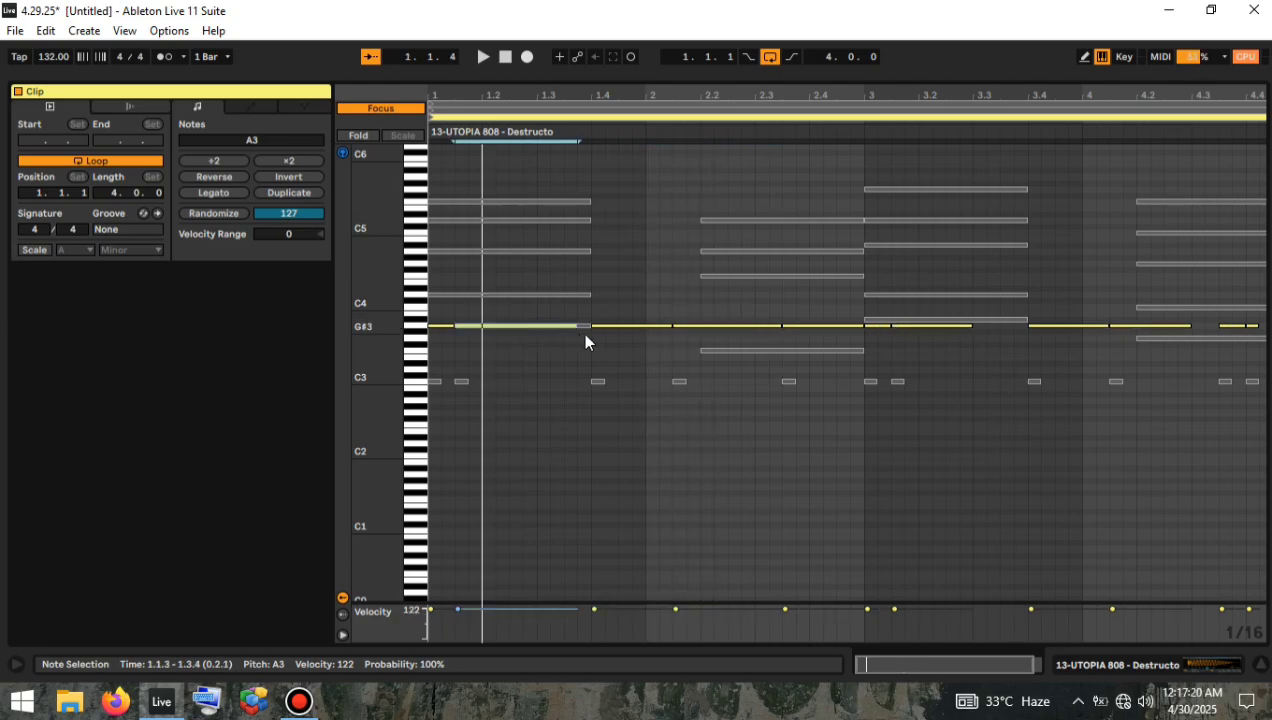
Turn on A Minor scale highlighting for the 808 clip and lower the note at 1.4.1 to F#3, auditioning the change.
click(595, 326)
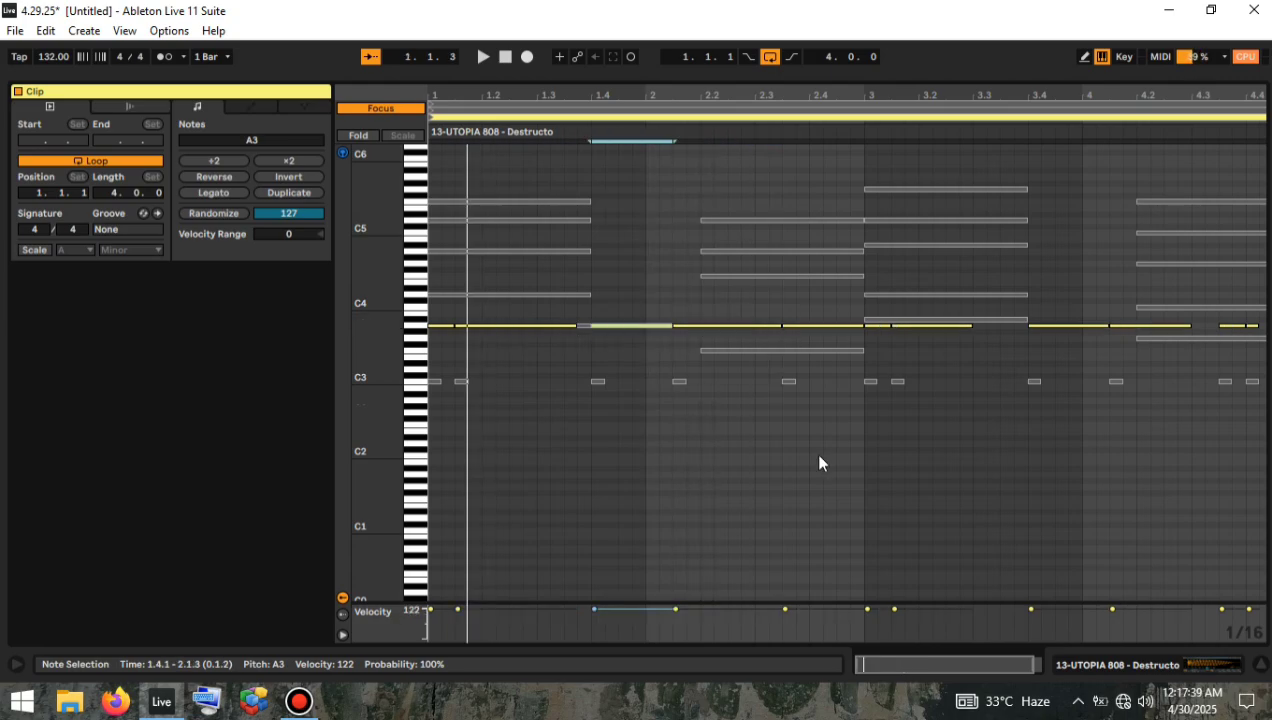
click(30, 250)
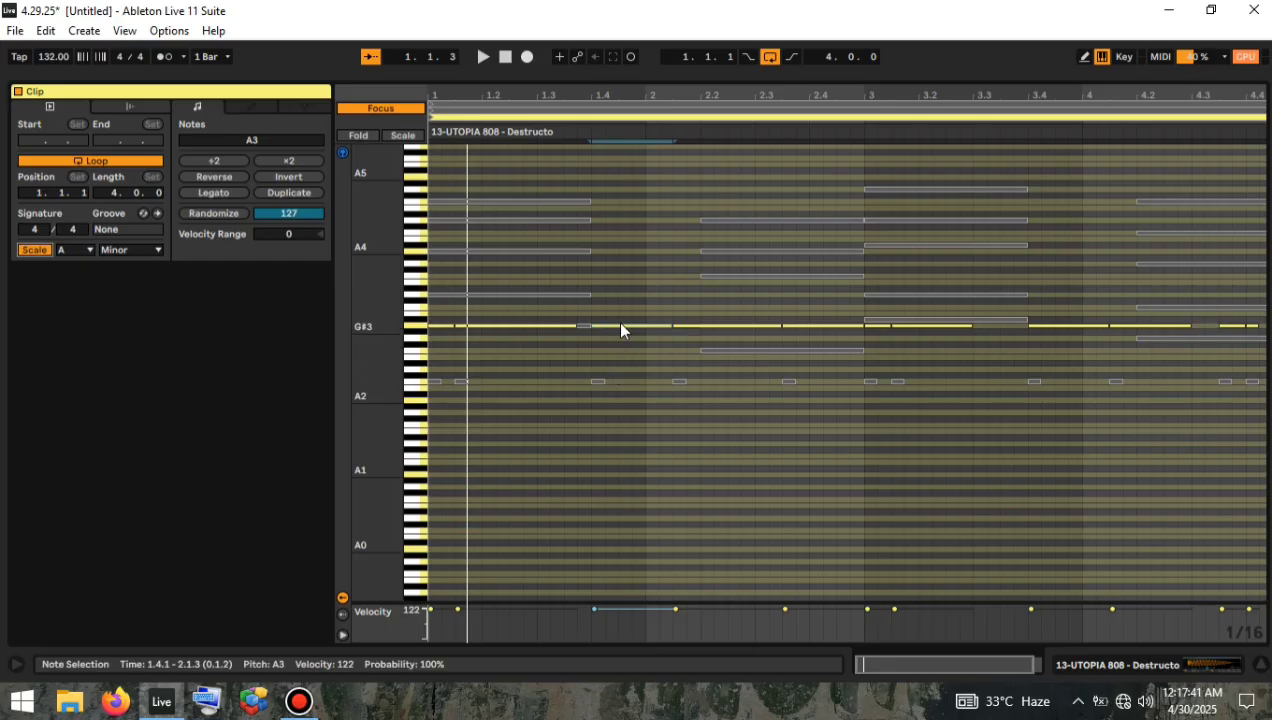
key(Down)
key(Down)
key(space)
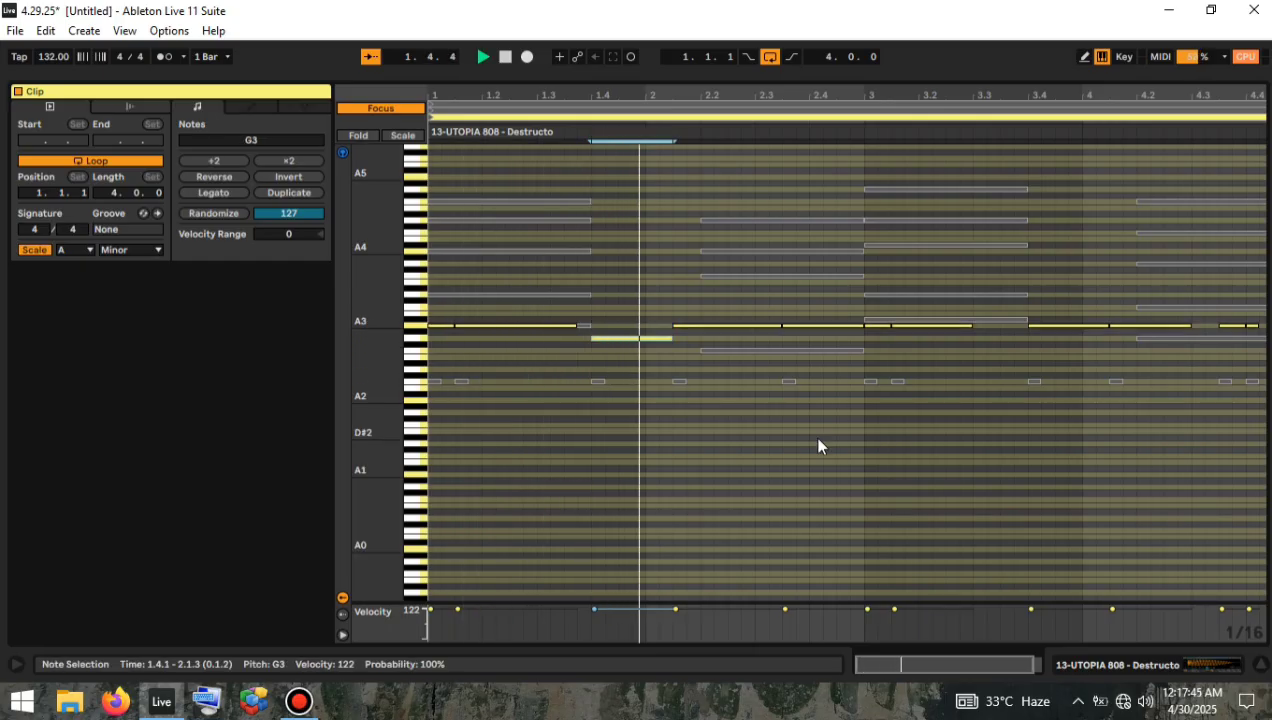
key(space)
key(Down)
key(space)
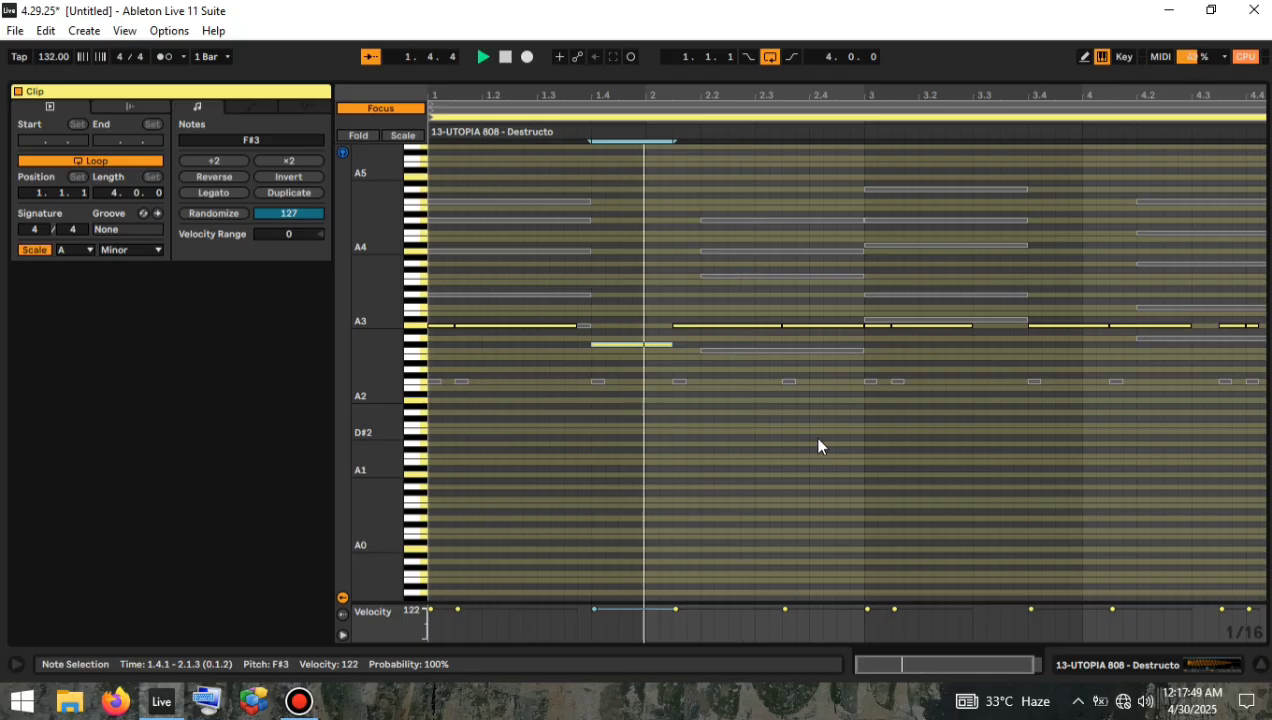
key(space)
Lower the 808 note starting at 2.1.3 to F3 and audition it.
click(689, 326)
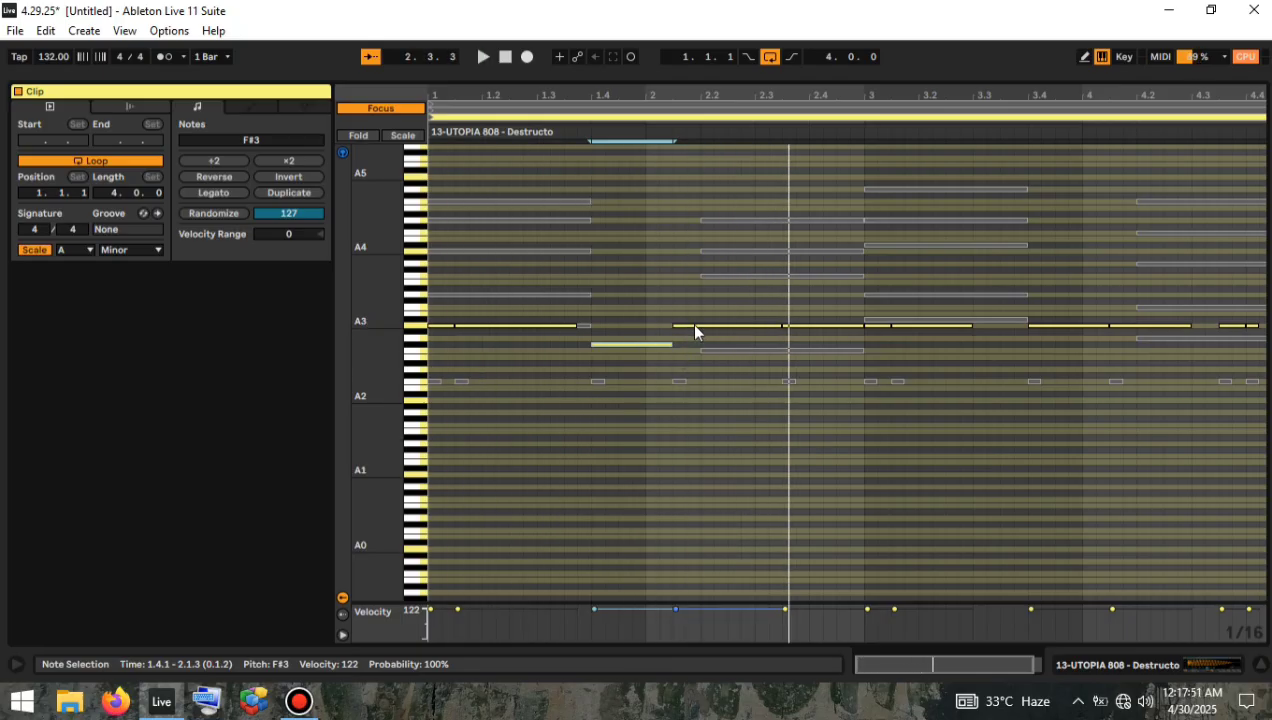
key(Down)
key(Down)
key(Down)
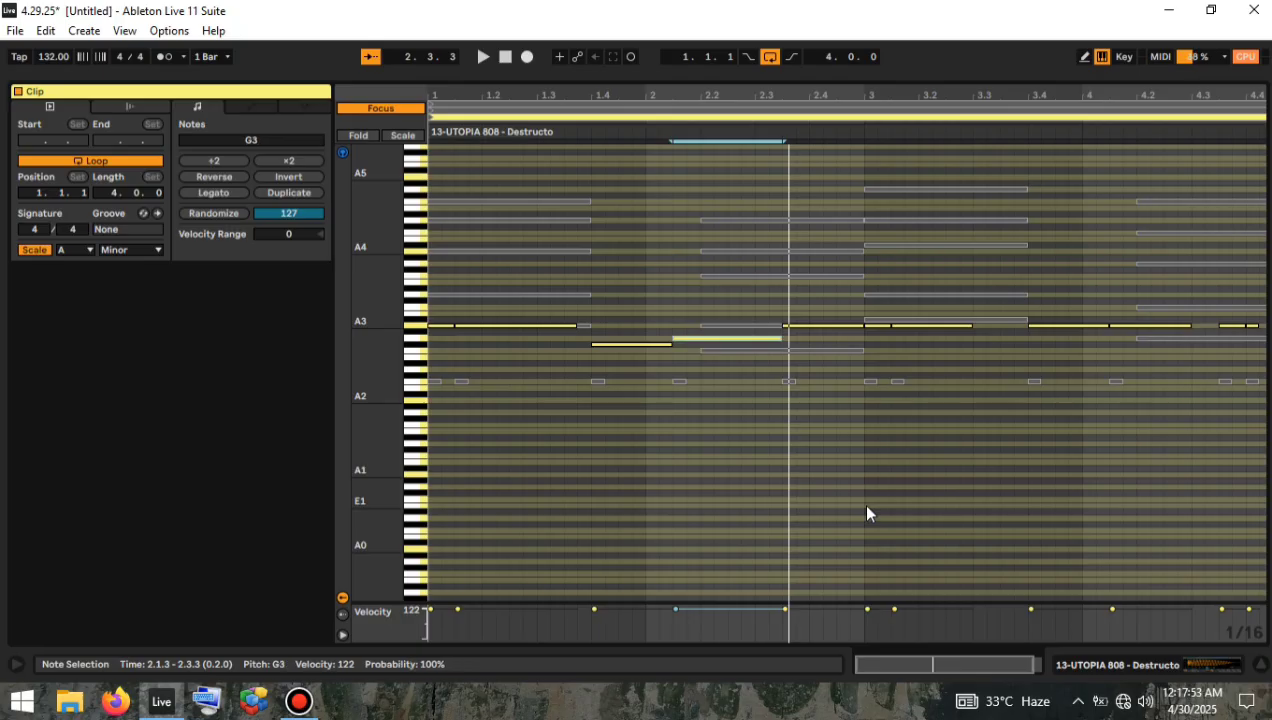
key(space)
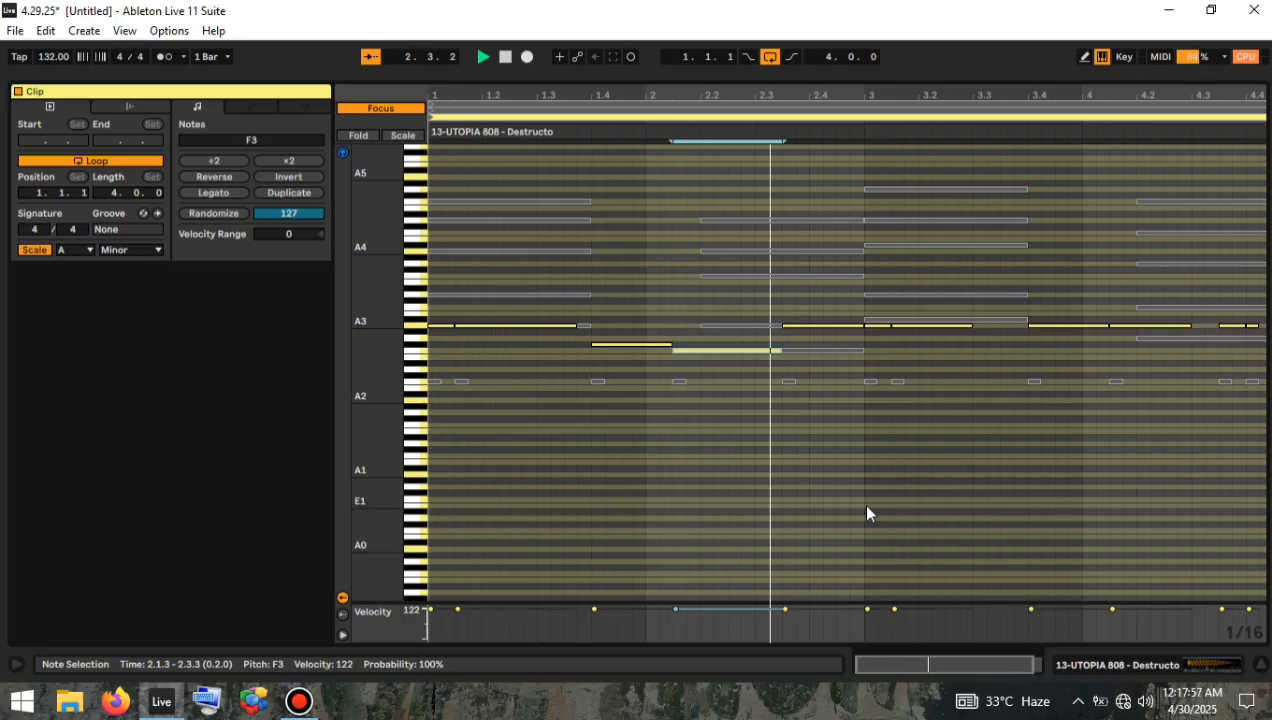
key(space)
Raise the 808 note starting at 2.3.3 to A#3 and audition it.
click(770, 325)
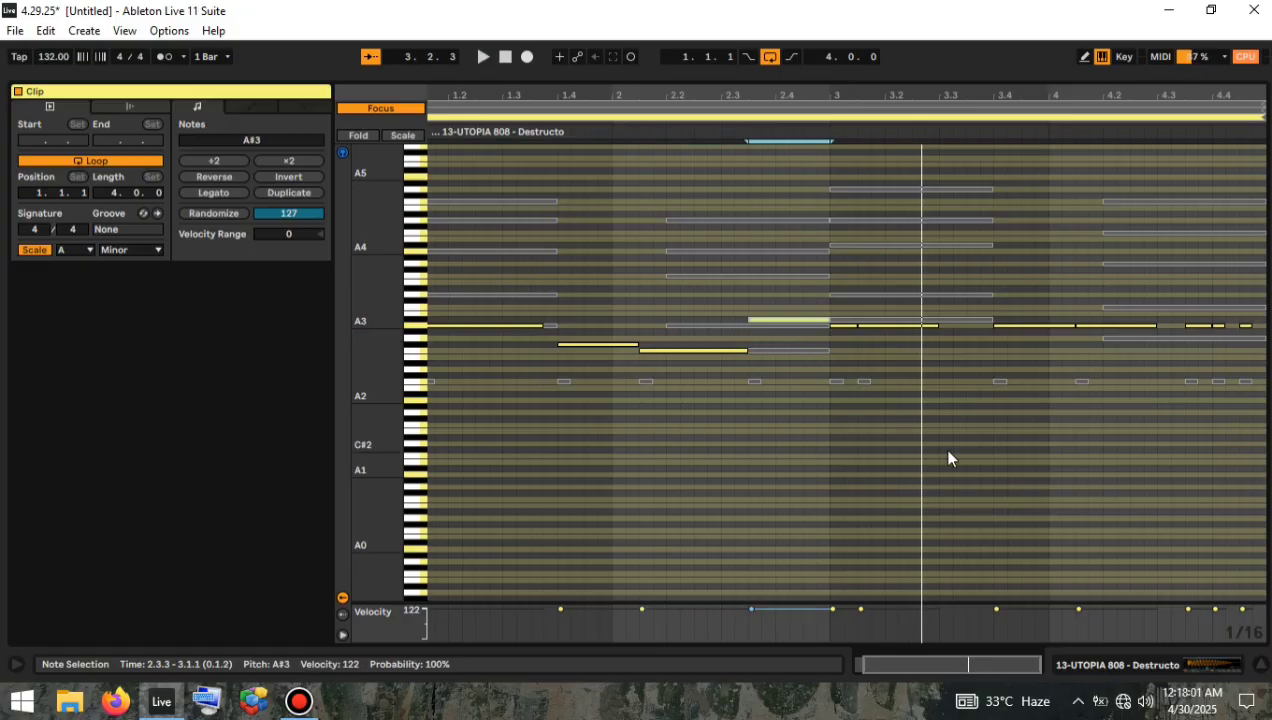
key(space)
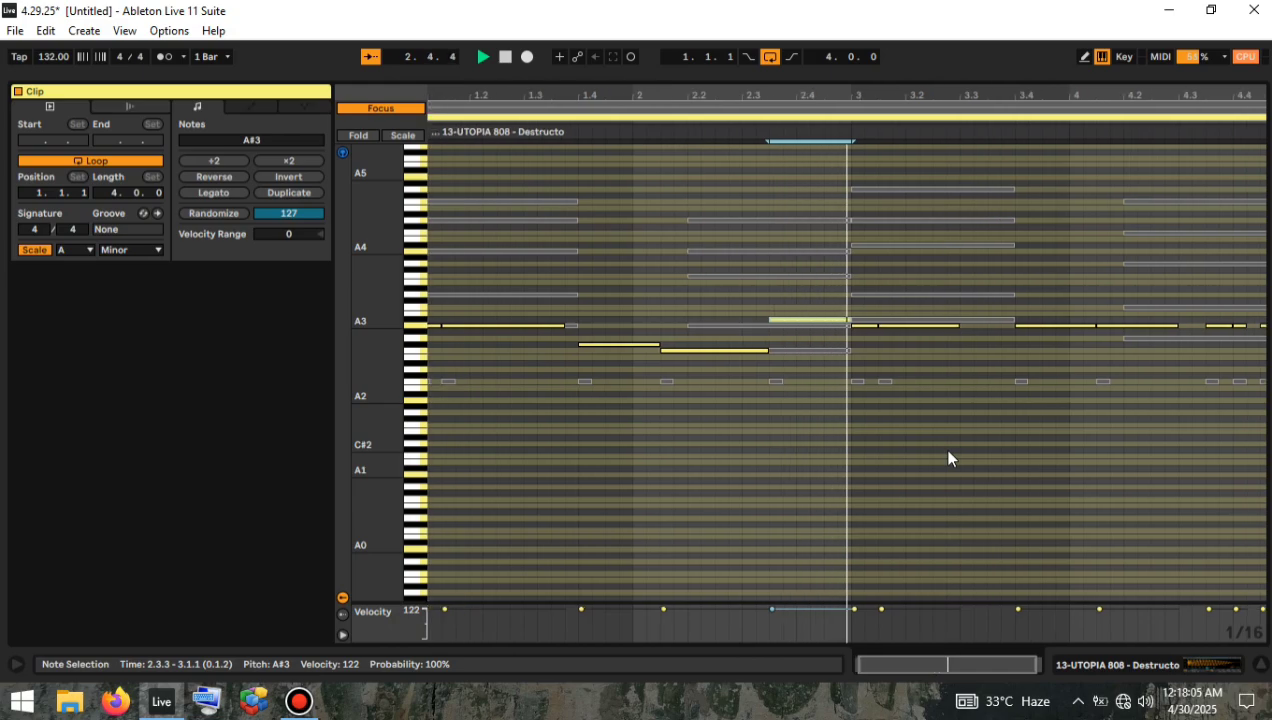
key(space)
key(space)
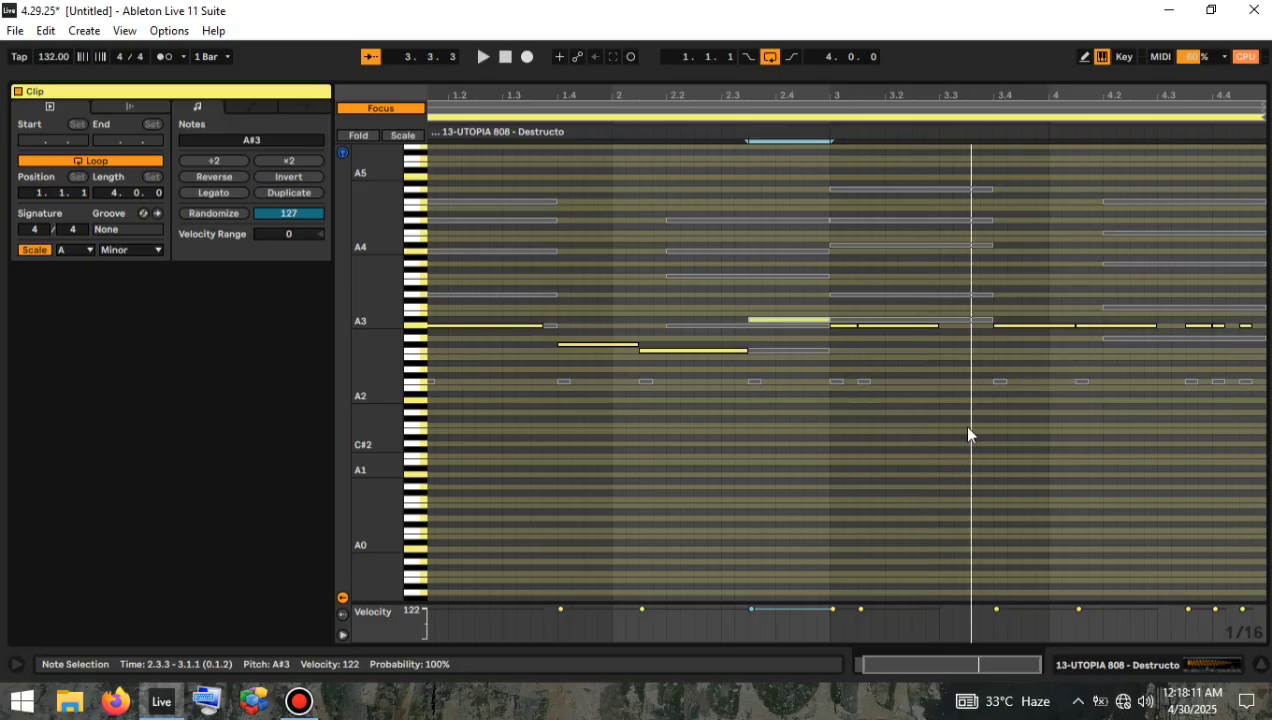
Transpose all the 808 notes across the four bars down one octave.
click(550, 325)
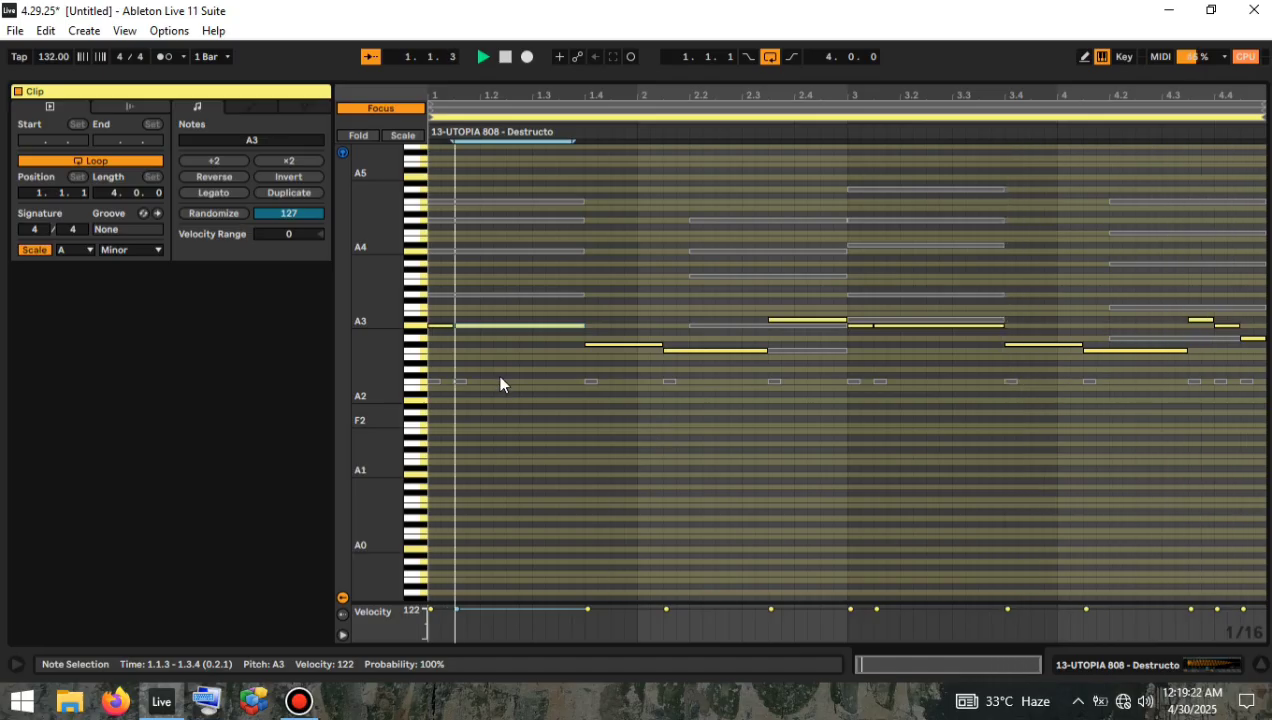
drag(432, 372, 1262, 318)
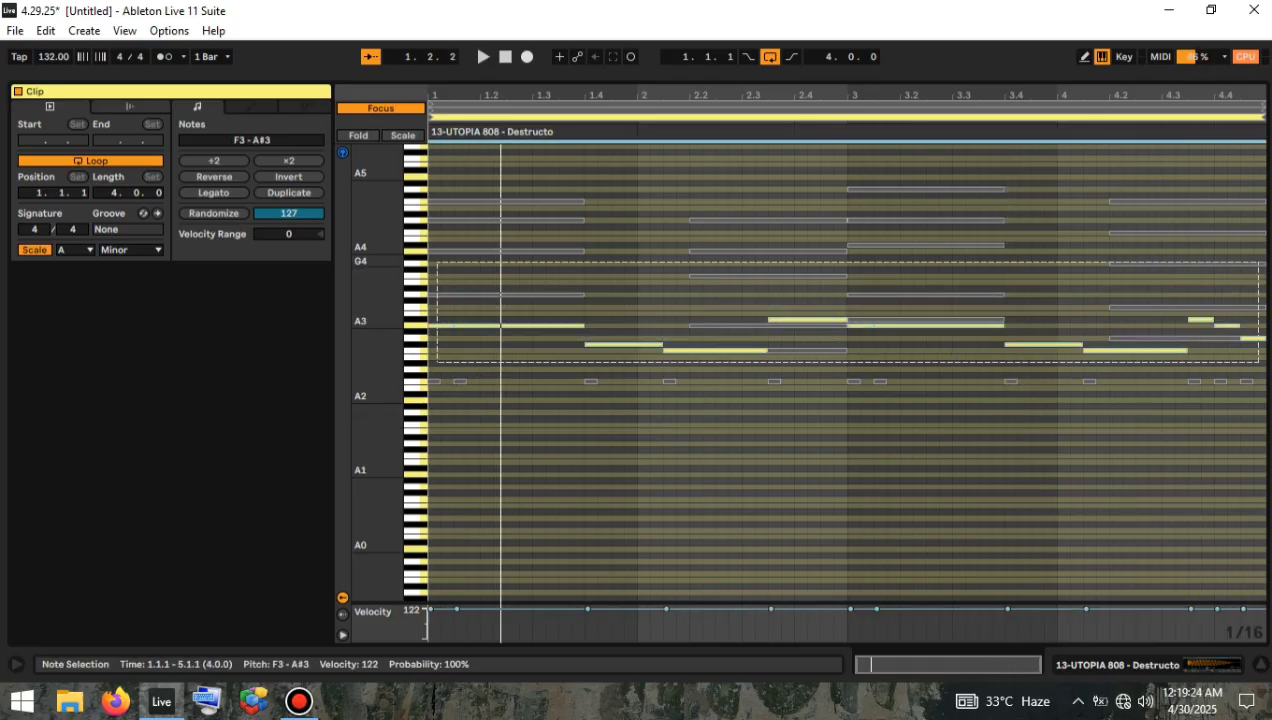
key(shift+Down)
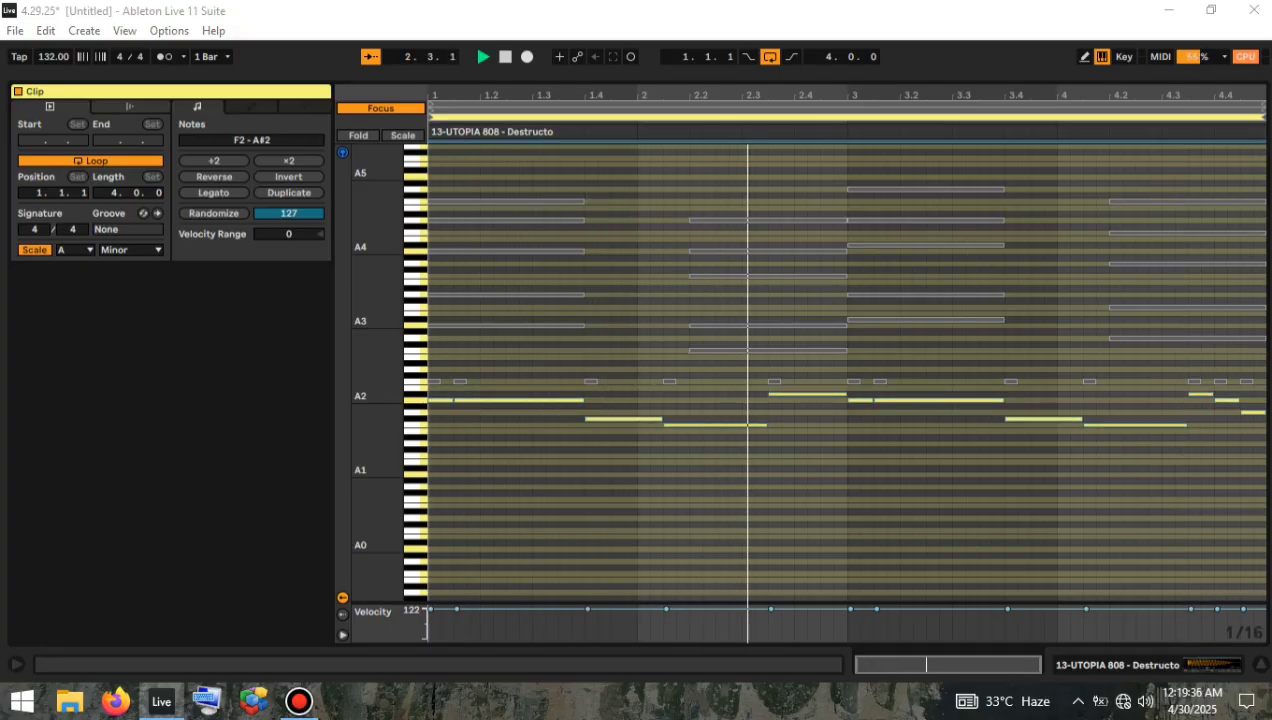
Return to the arrangement, duplicate the Sonatina Orchestra chord track and open the duplicate's clip for editing.
click(1261, 664)
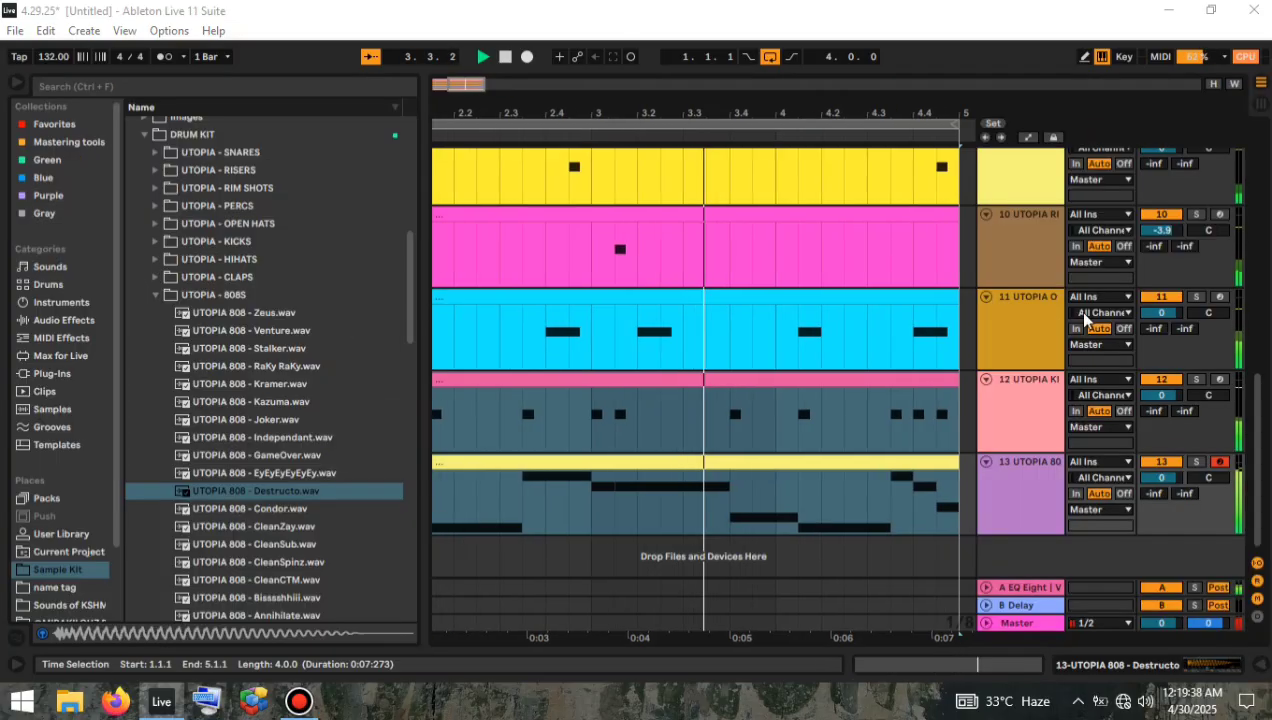
scroll(1083, 318, up, 8)
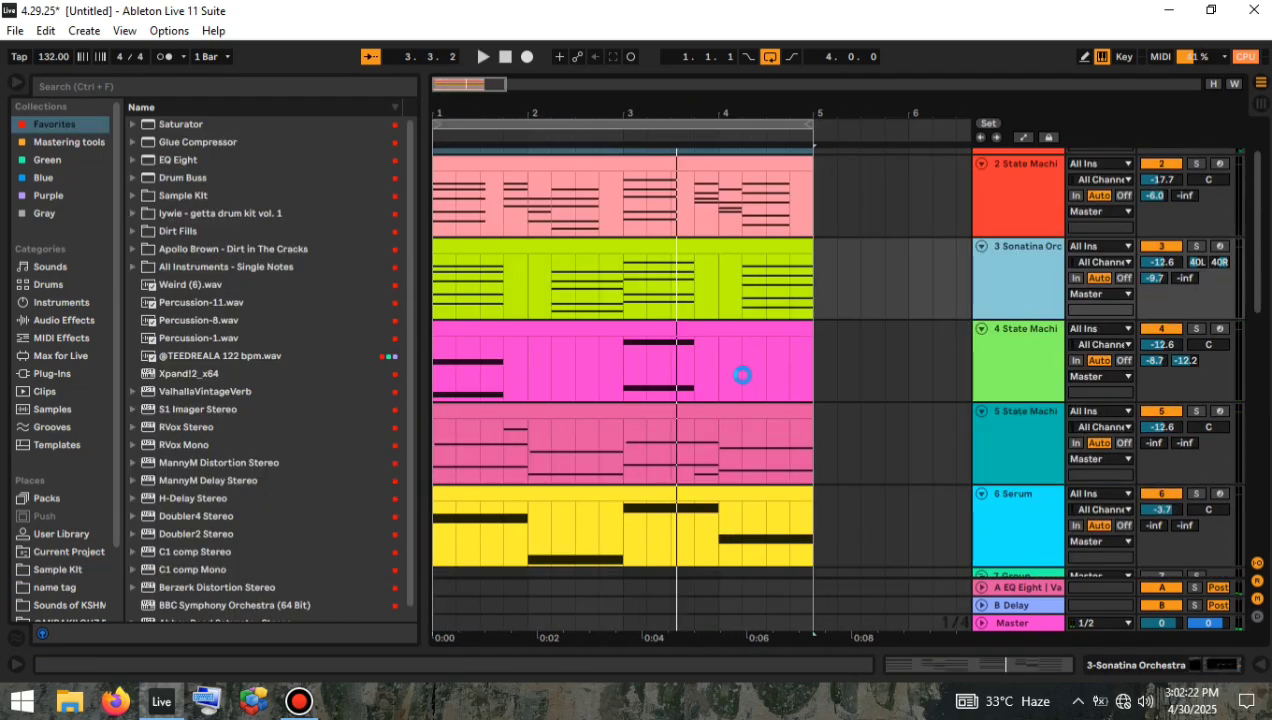
key(ctrl+d)
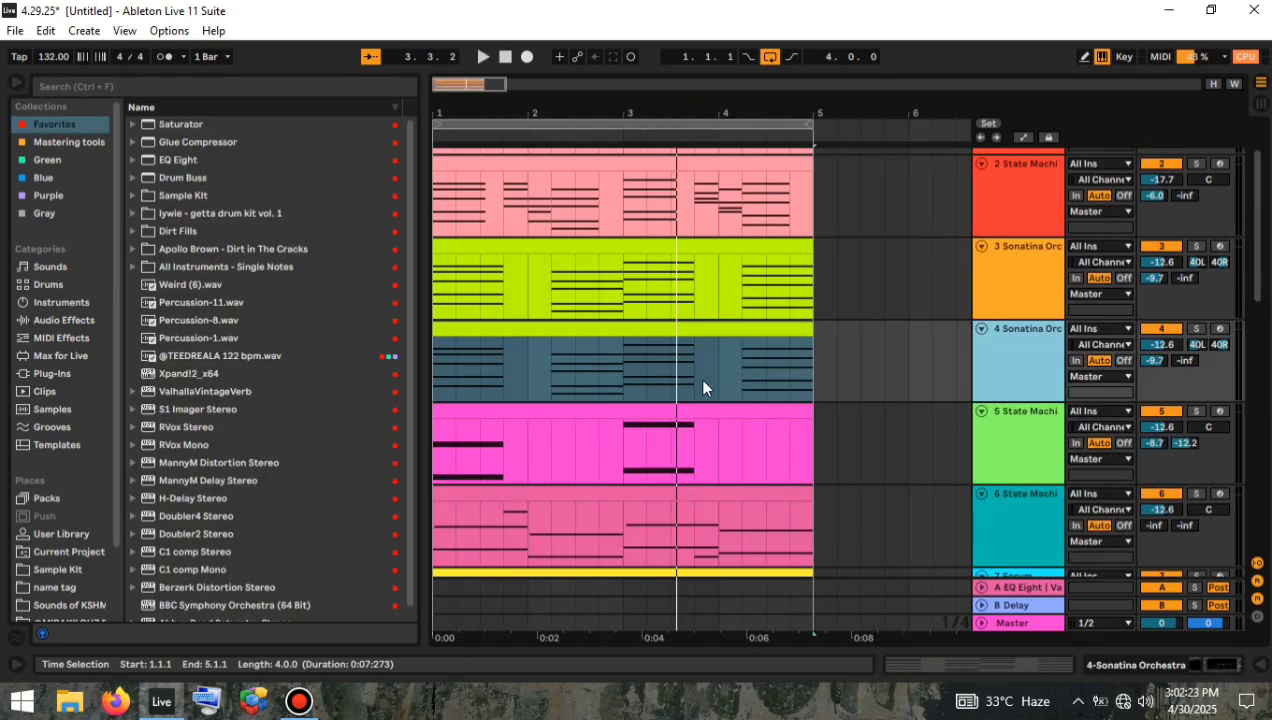
click(558, 332)
double_click(608, 331)
Shorten the first chord (A3 to F5) in the duplicated clip to an eighth note ending at 1.1.3.
drag(608, 331, 471, 186)
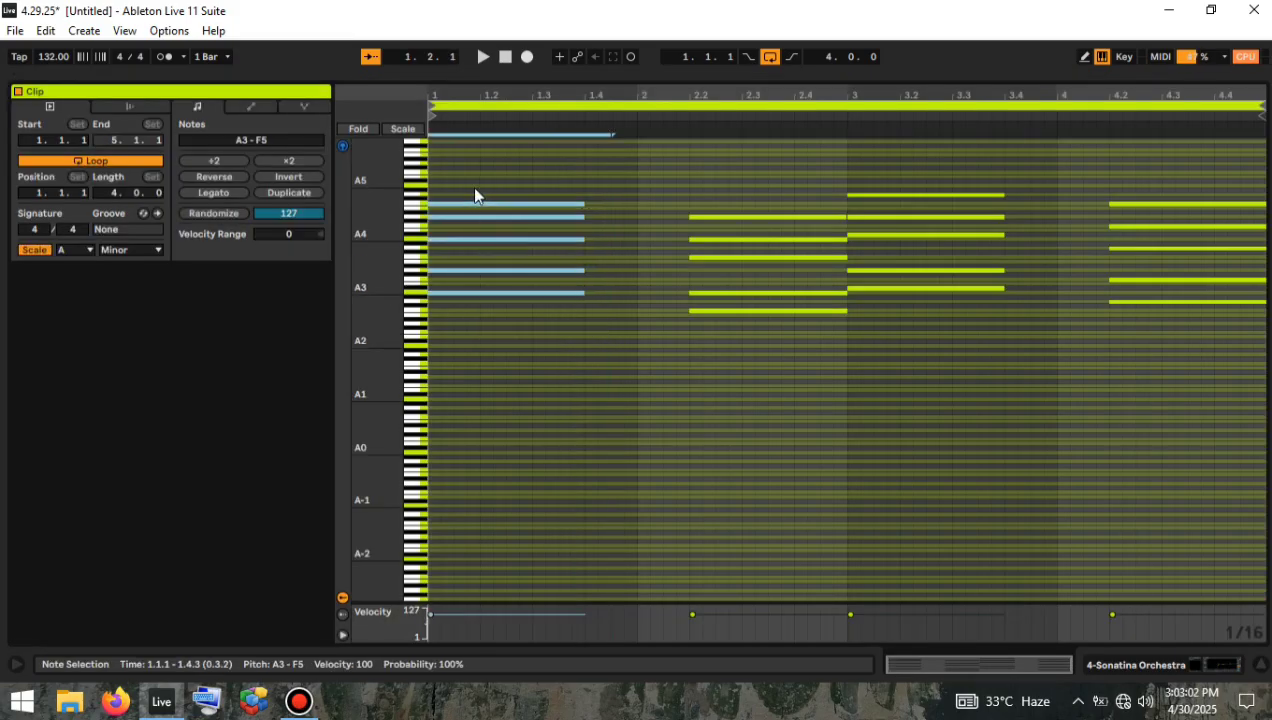
key(shift+Left)
key(shift+Left)
key(shift+Left)
key(shift+Left)
key(shift+Left)
key(shift+Left)
key(shift+Left)
key(shift+Left)
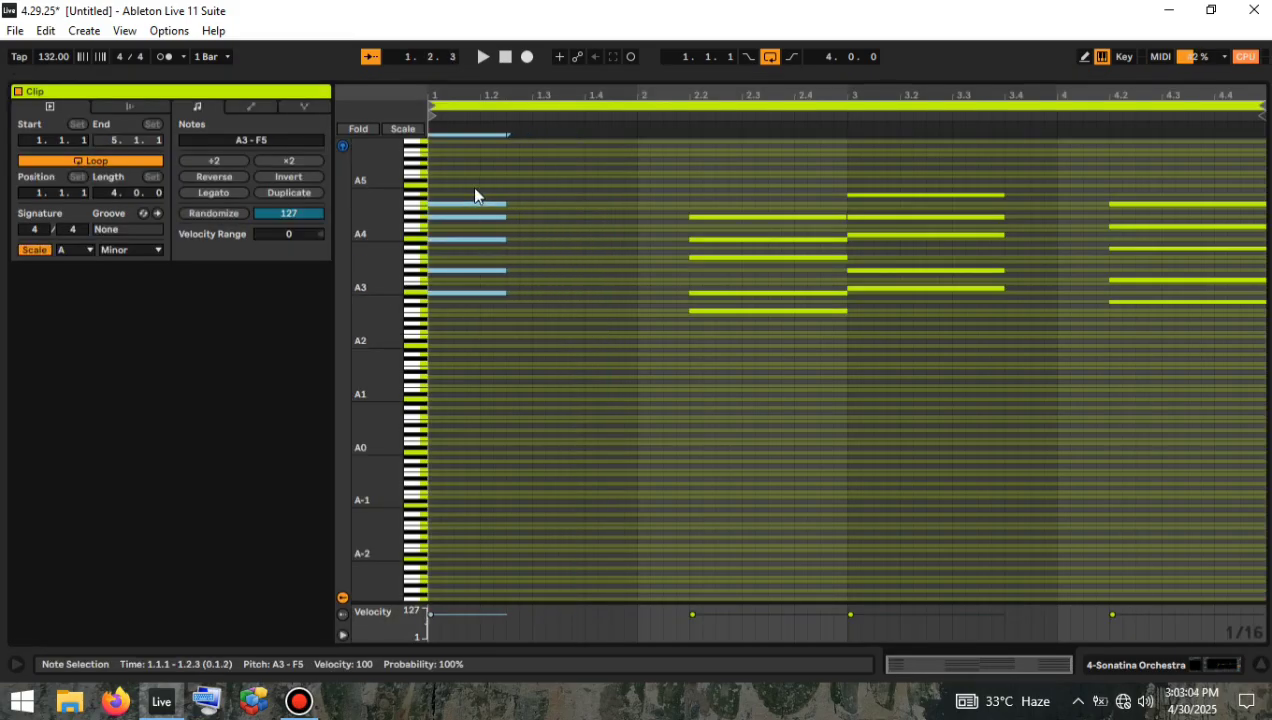
key(space)
key(space)
Move the bar 2 chord (F3 to D5) earlier so it starts at 1.2.1.
drag(682, 397, 754, 184)
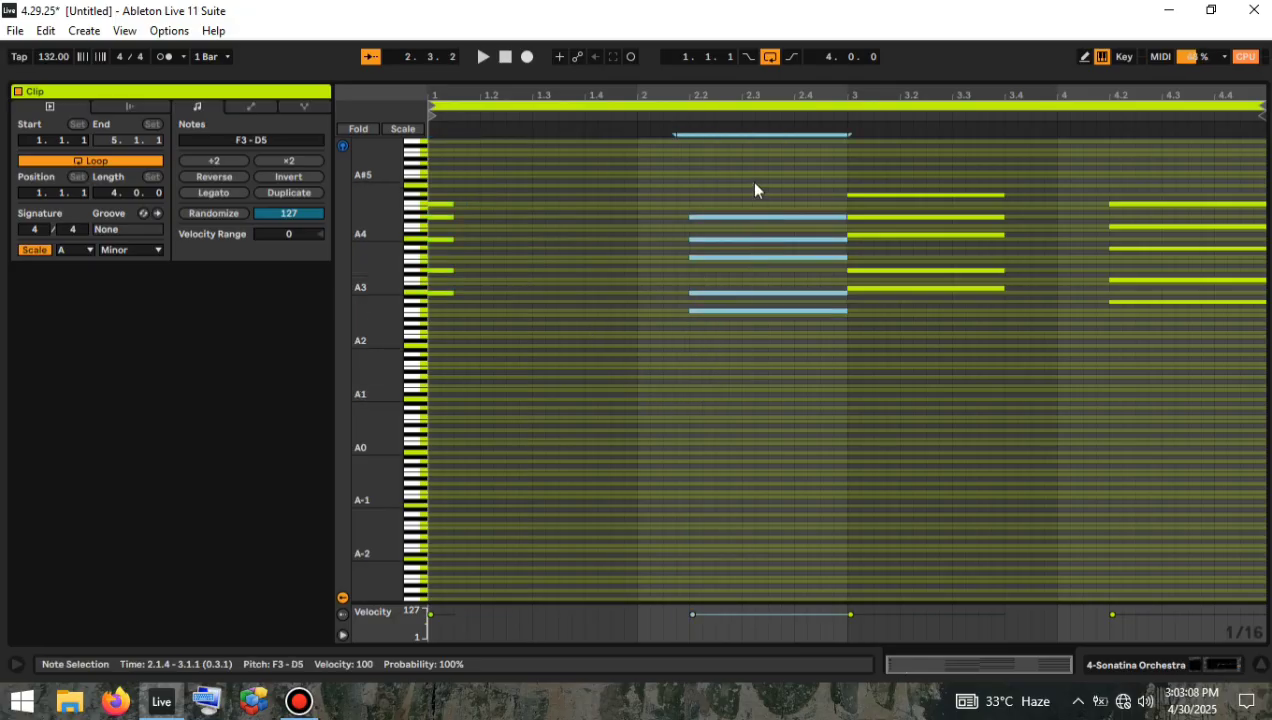
key(Left)
key(Left)
key(Left)
key(Left)
key(Left)
key(Left)
key(Left)
key(Left)
key(Left)
key(Left)
key(Left)
key(Left)
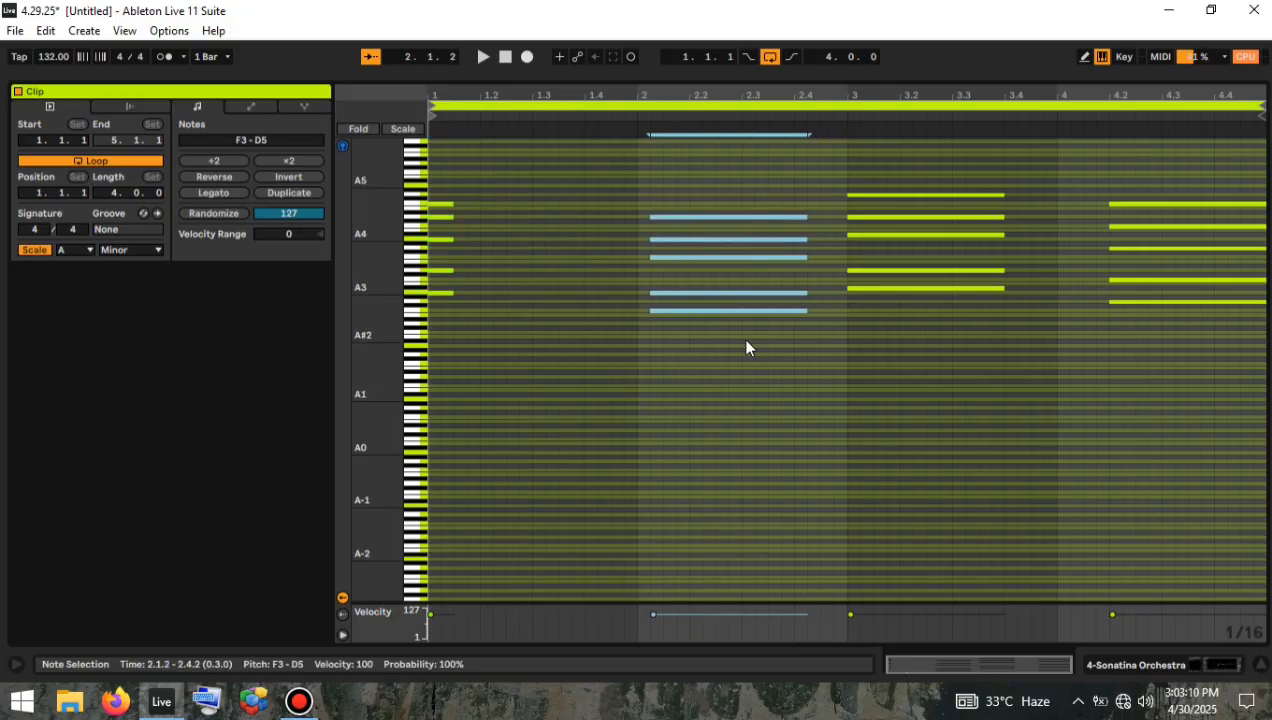
key(Left)
key(Left)
key(Left)
key(Left)
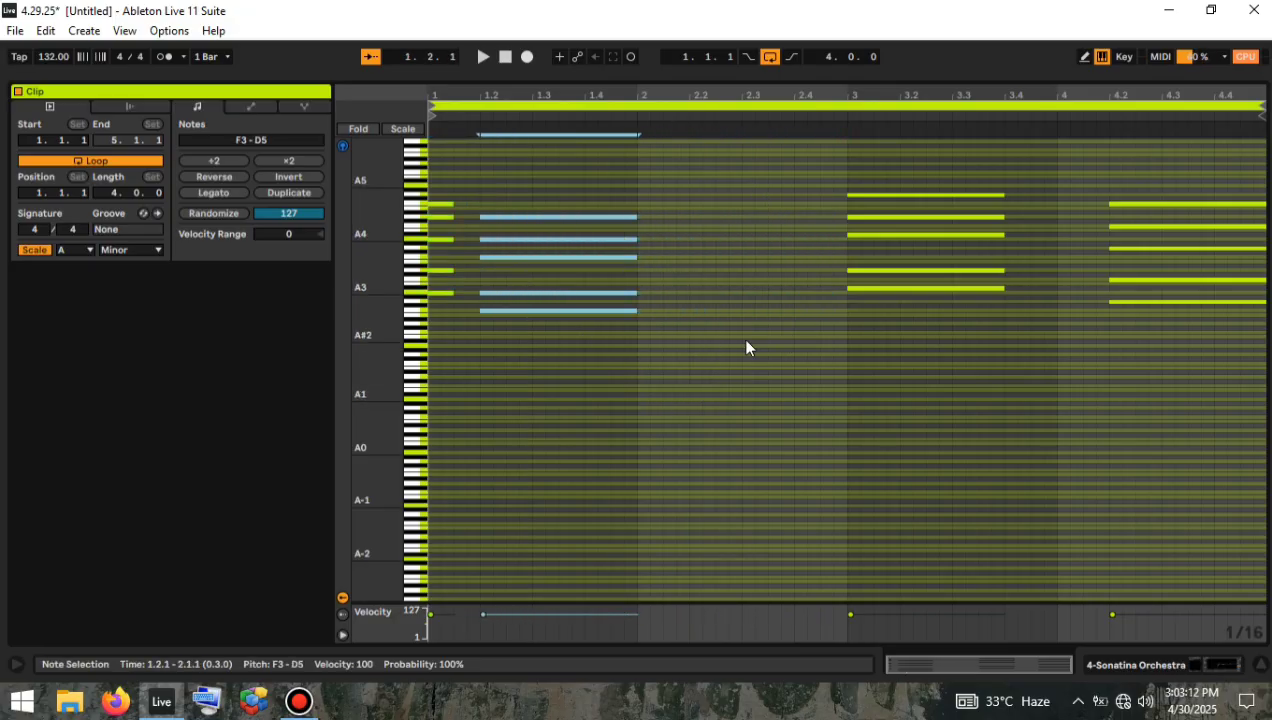
Shorten the F3 to D5 chord to an eighth note and shift it to start at 1.3.1.
key(shift+Left)
key(shift+Left)
key(shift+Left)
key(shift+Left)
key(shift+Left)
key(shift+Left)
key(shift+Left)
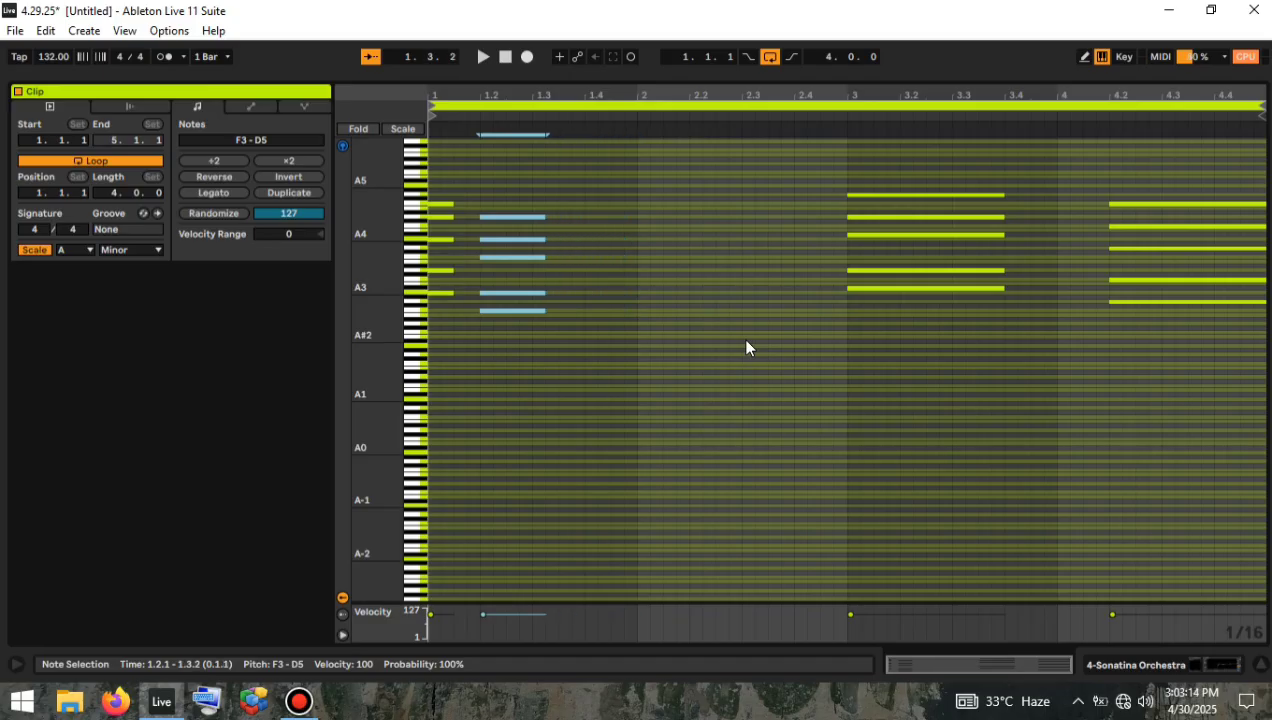
key(Right)
key(Right)
key(Right)
key(Right)
key(space)
Move the bar 3 chord (A#3 to G5) earlier so it starts at 2.1.1.
drag(835, 349, 910, 172)
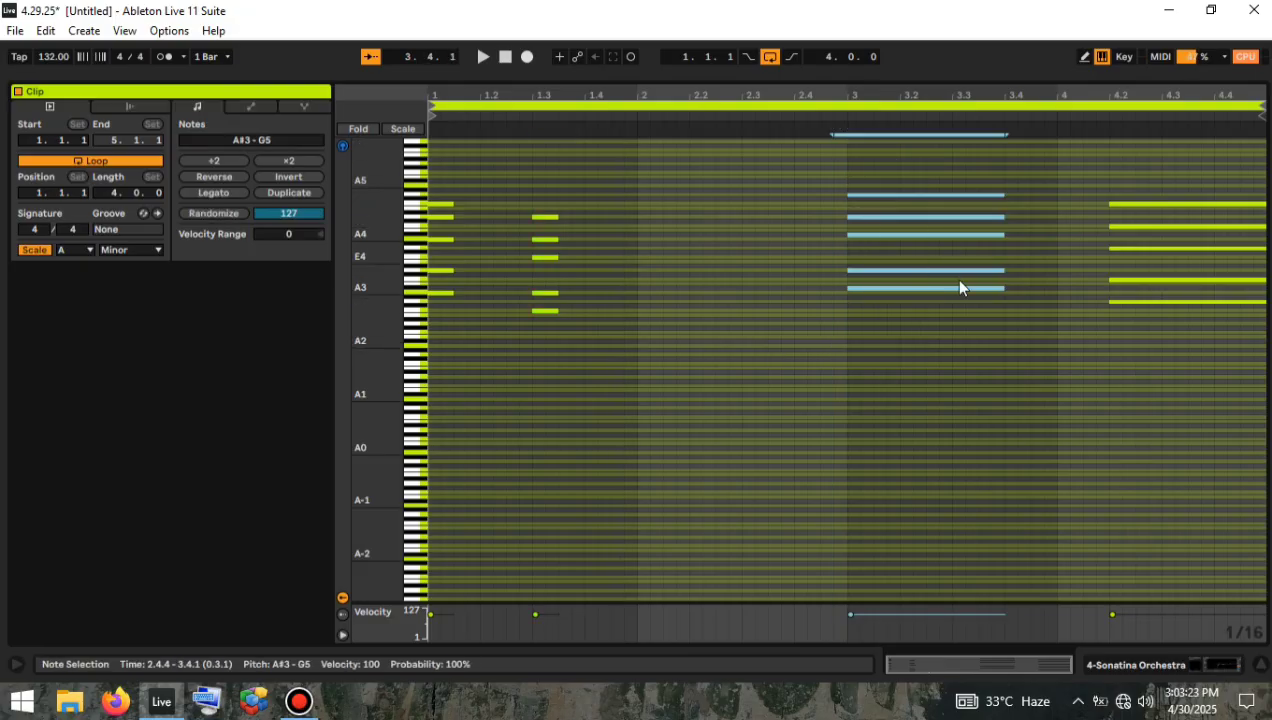
key(Left)
key(Left)
key(Left)
key(Left)
key(Left)
key(Left)
key(Left)
key(Left)
key(Left)
key(Left)
key(Left)
key(Left)
key(Left)
key(Left)
key(Left)
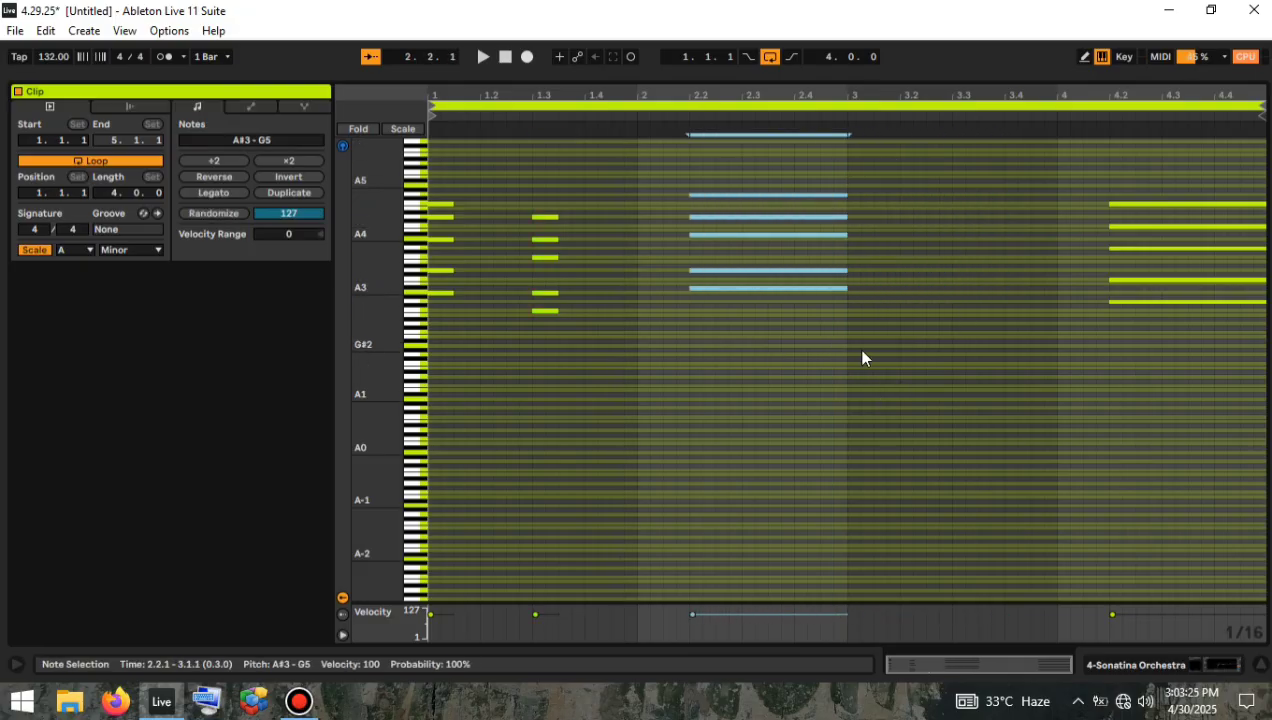
Shorten the A#3 to G5 chord to an eighth note ending at 2.1.3.
key(shift+Left)
key(shift+Left)
key(shift+Left)
key(shift+Left)
key(shift+Left)
key(shift+Left)
key(shift+Left)
key(shift+Left)
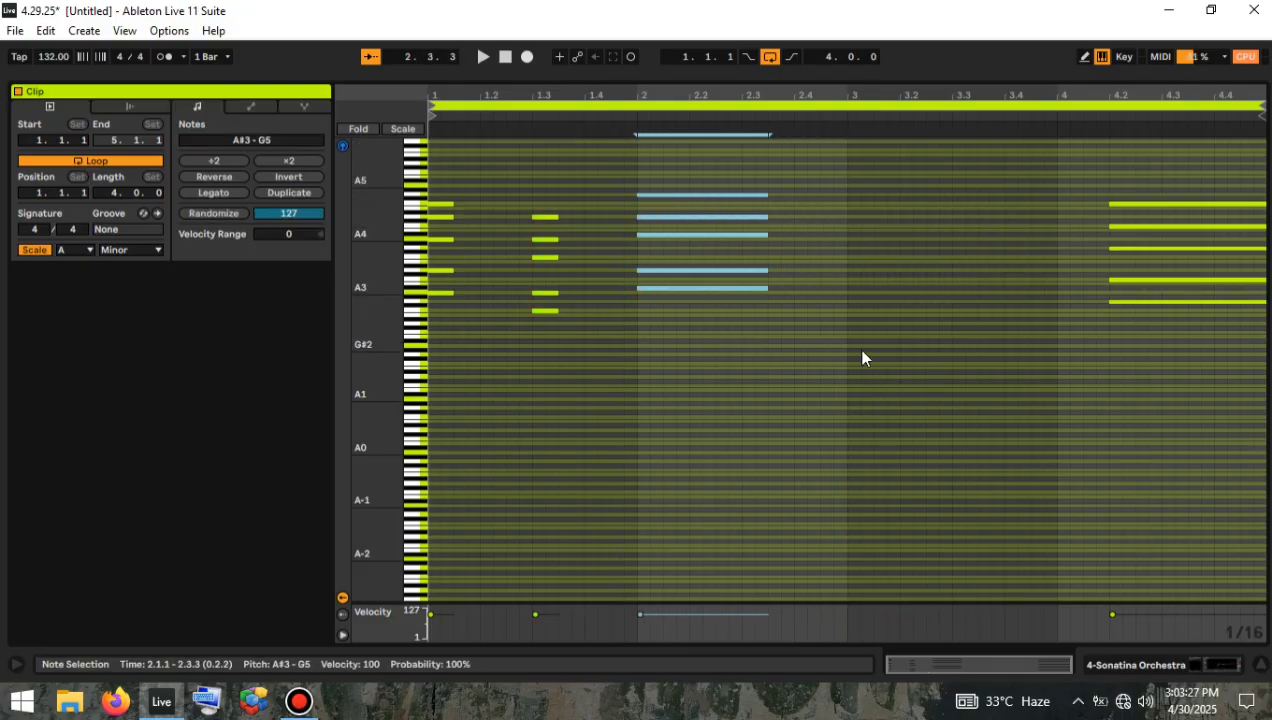
key(shift+Left)
key(shift+Left)
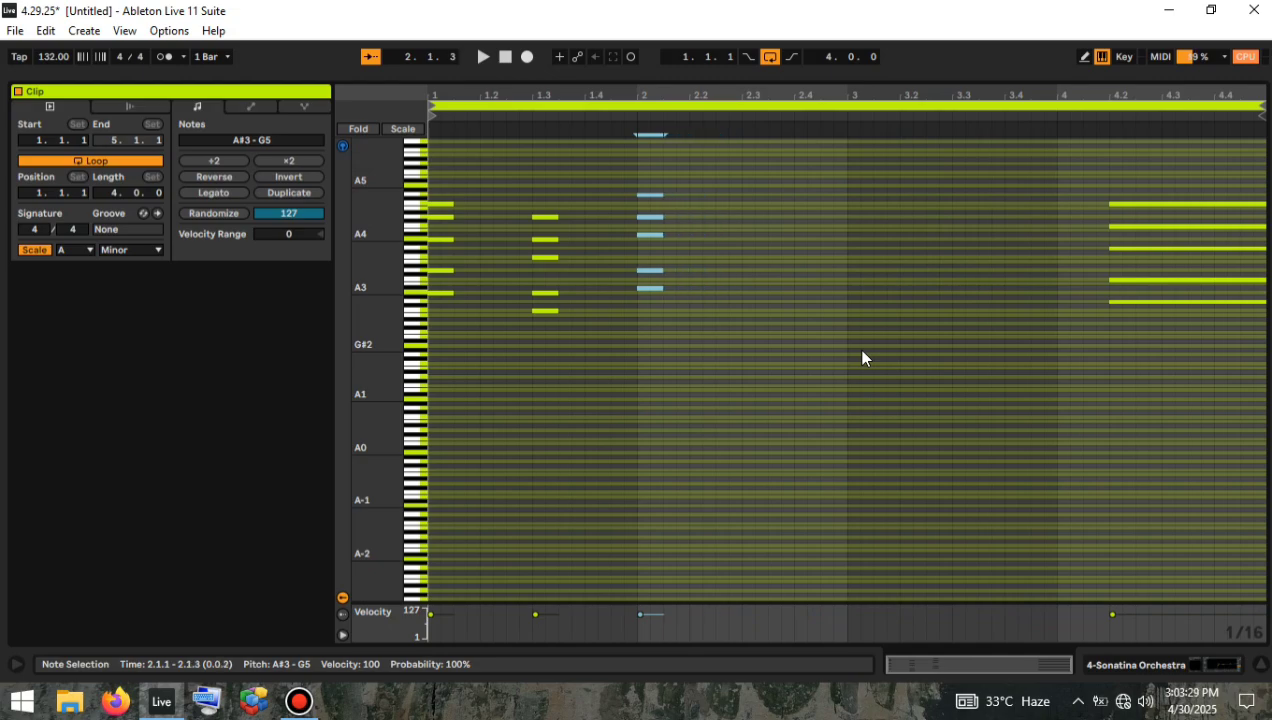
Move the bar 4 chord (G3 to F5) earlier so it starts at 2.3.1.
drag(1094, 392, 1237, 143)
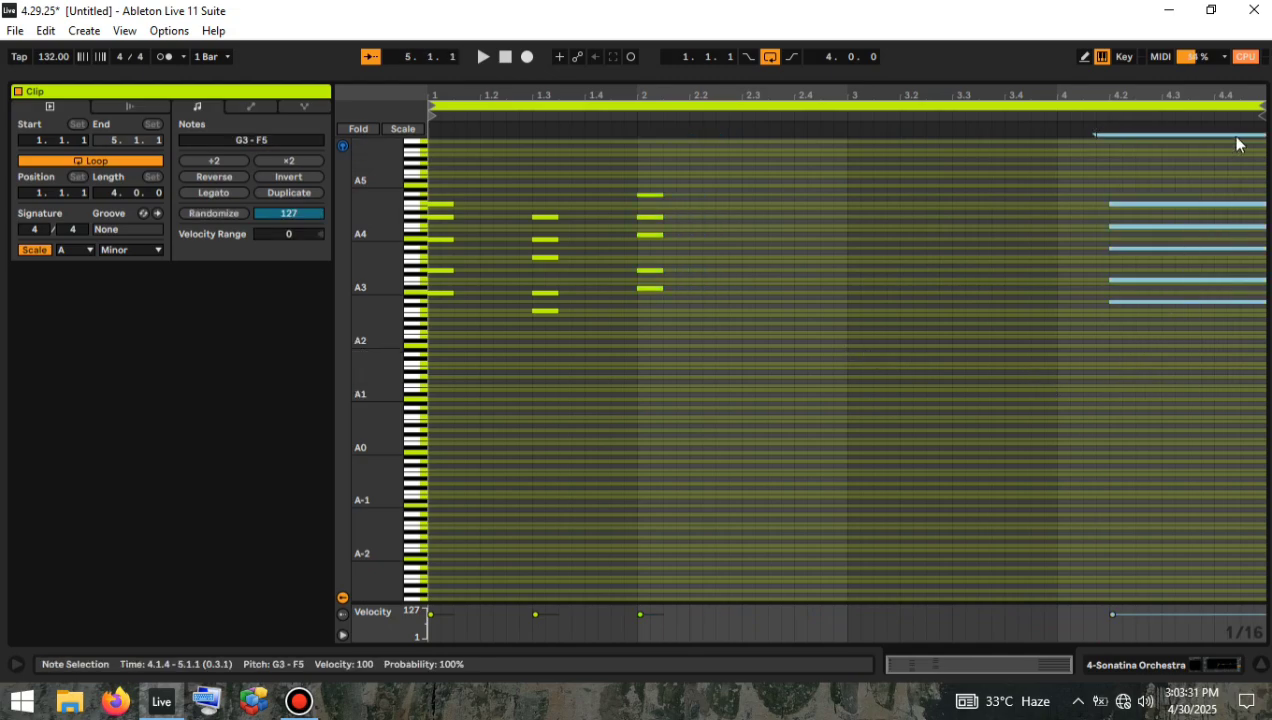
key(Left)
key(Left)
key(Left)
key(Left)
key(Left)
key(Left)
key(Left)
key(Left)
key(Left)
key(Left)
key(Left)
key(Left)
key(Left)
key(Left)
key(Left)
key(Left)
key(Left)
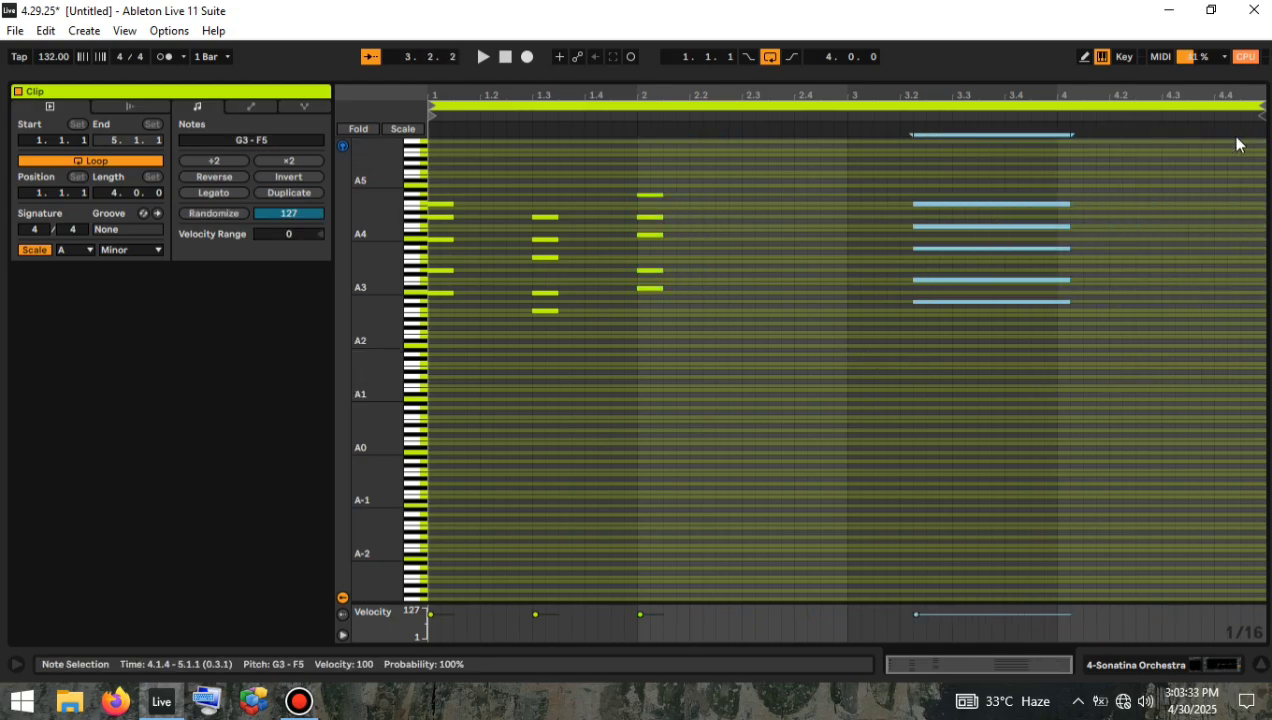
key(Left)
key(Left)
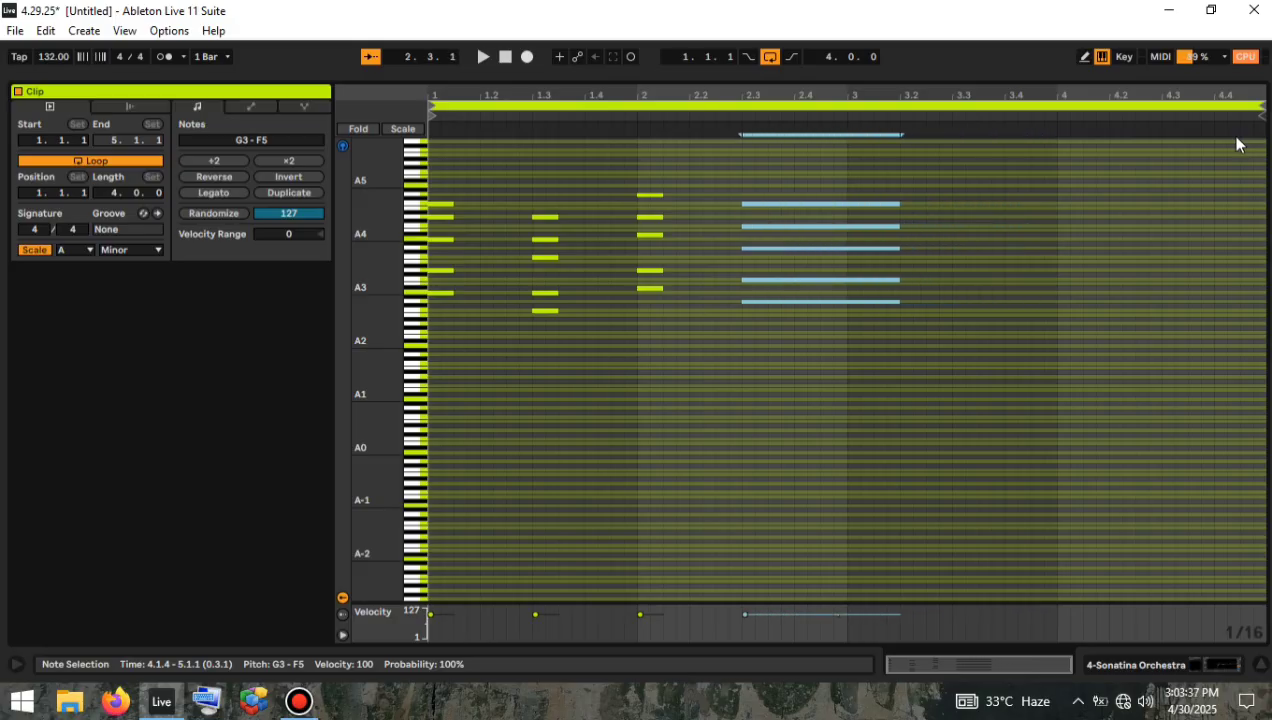
Shorten the G3 to F5 chord to an eighth note ending at 2.3.3.
key(shift+Left)
key(shift+Left)
key(shift+Left)
key(shift+Left)
key(shift+Left)
key(shift+Left)
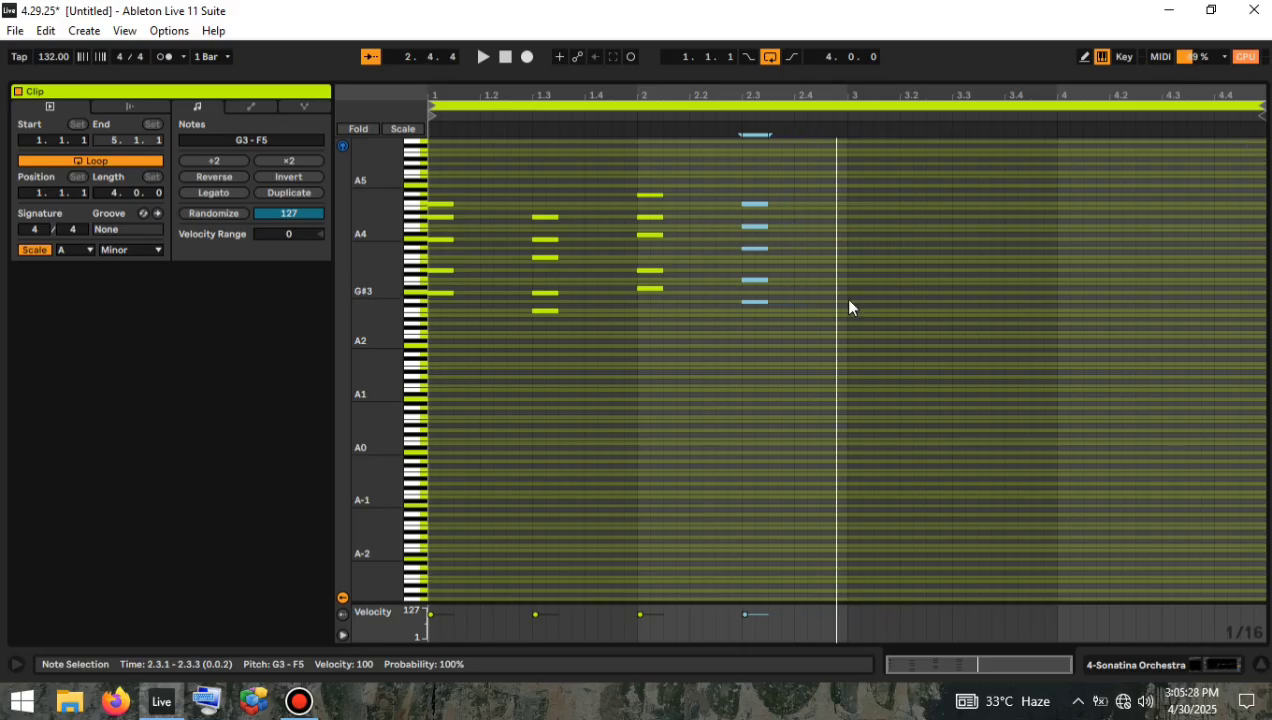
Duplicate the two-bar pattern of four staccato chords into bars 3 and 4.
key(ctrl+a)
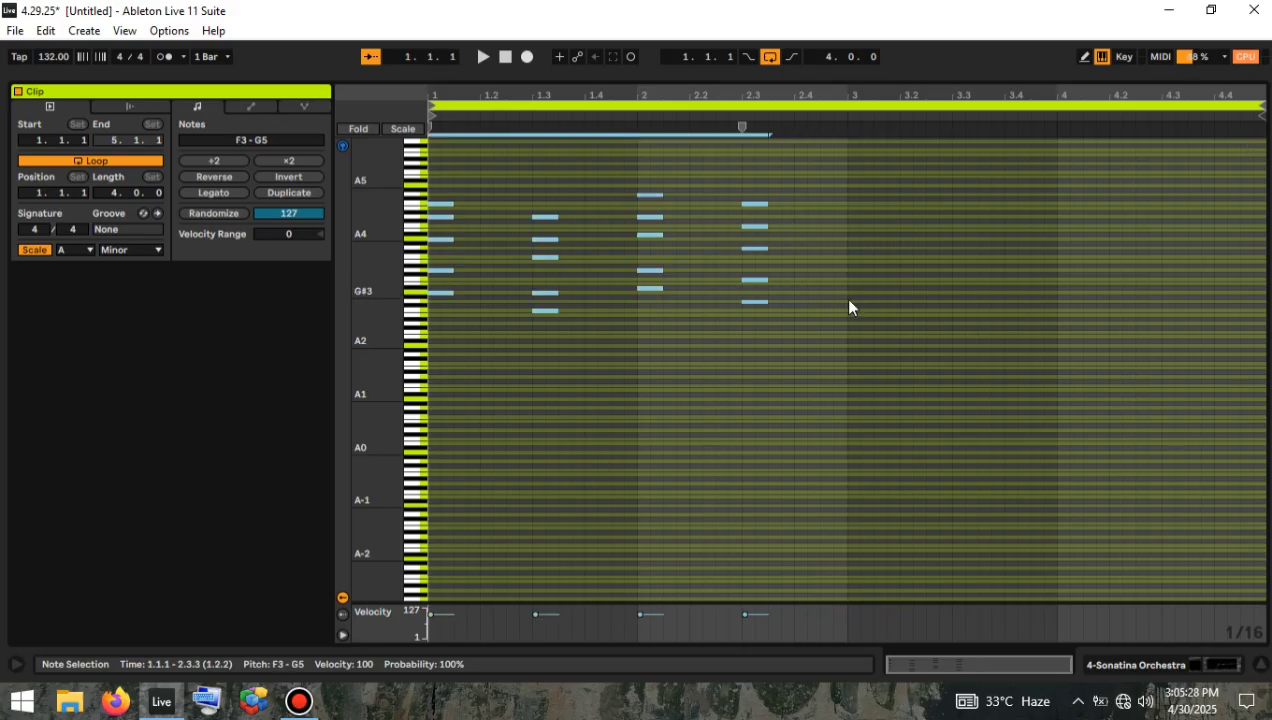
drag(846, 306, 390, 206)
drag(848, 320, 468, 158)
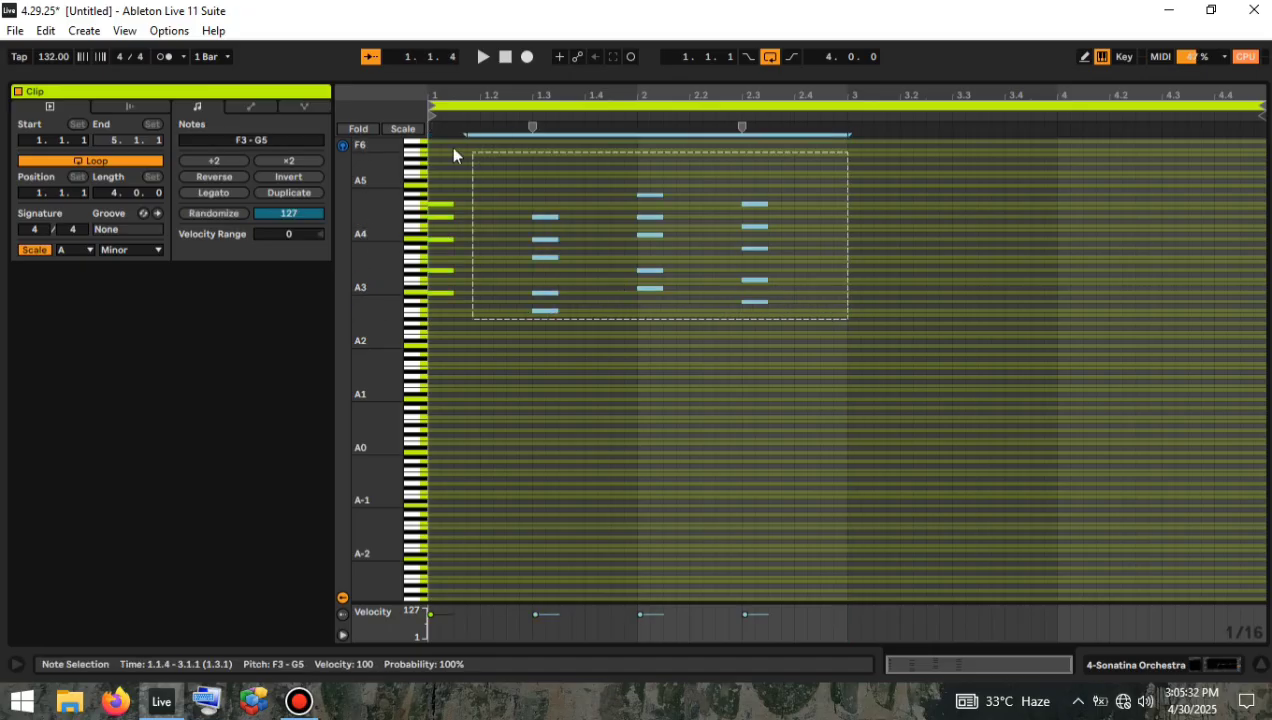
drag(340, 122, 340, 122)
key(ctrl+d)
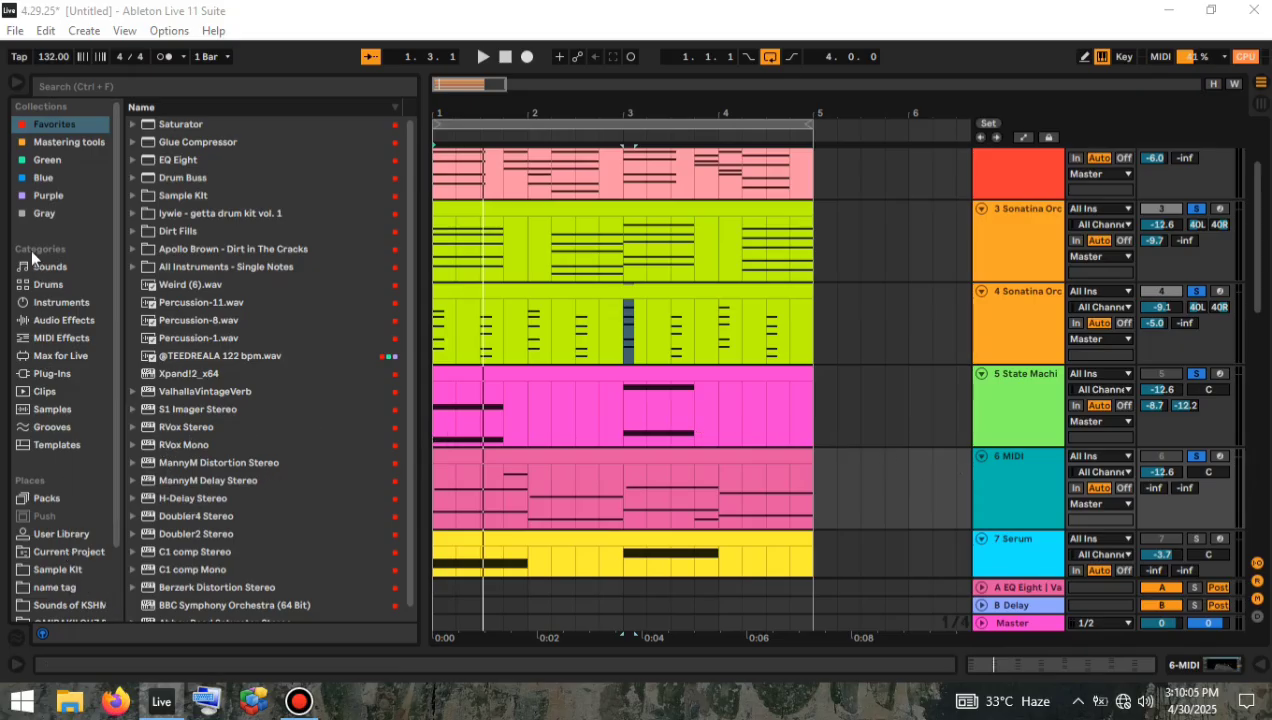
Audition the Analog bass presets, including Basic Analog Bass, Basic Saturated Bass, Dual OSC Buzz Octaves Bass and Dual OSC Plastic Bass.
click(52, 319)
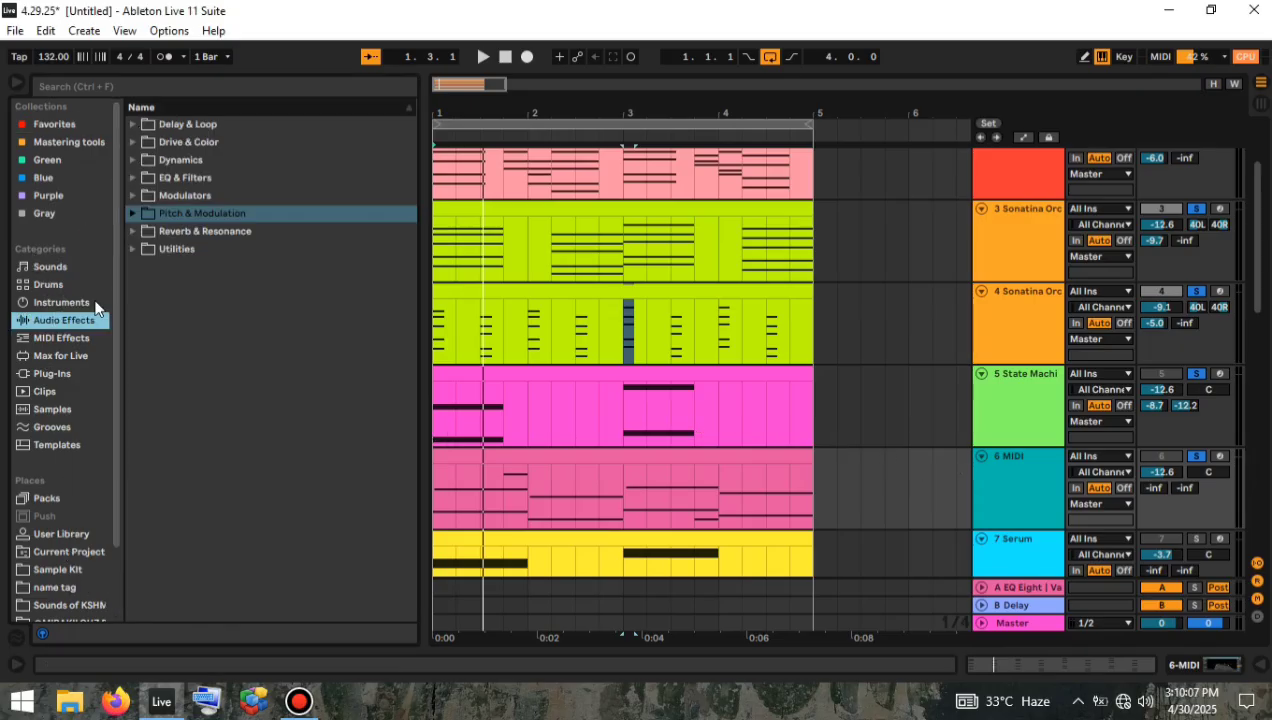
click(95, 303)
click(131, 125)
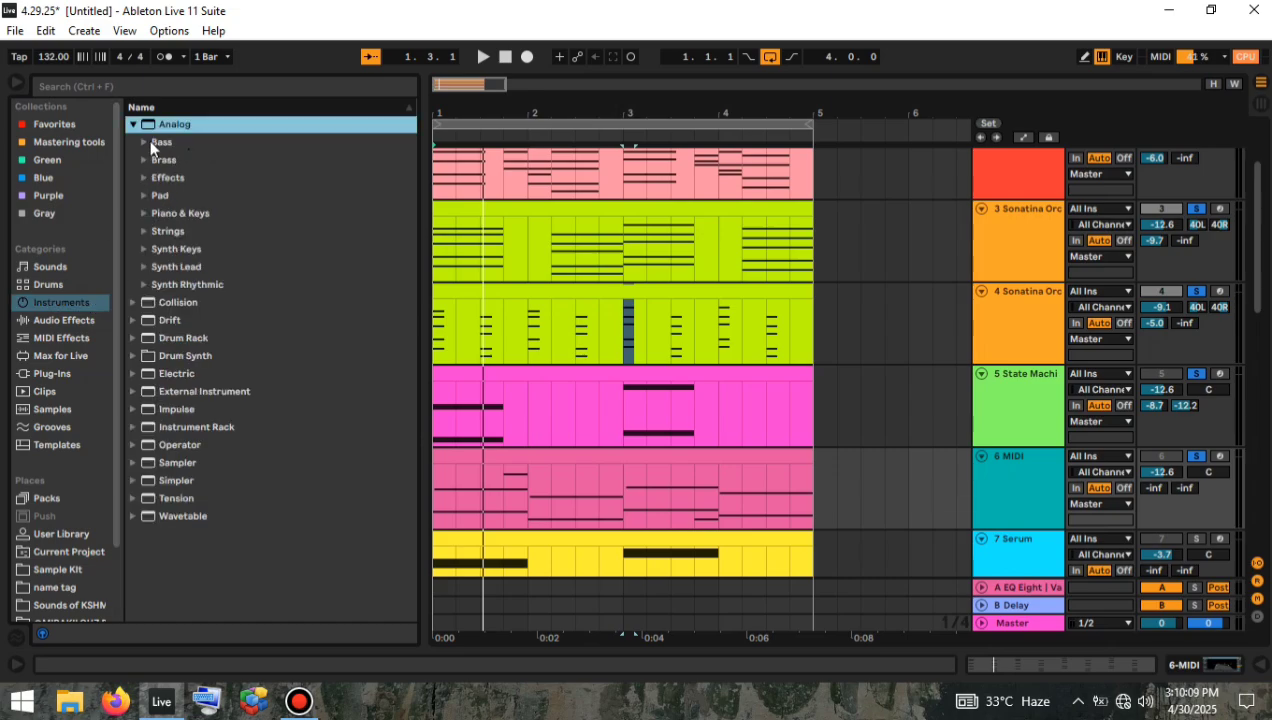
click(153, 142)
click(197, 163)
click(235, 176)
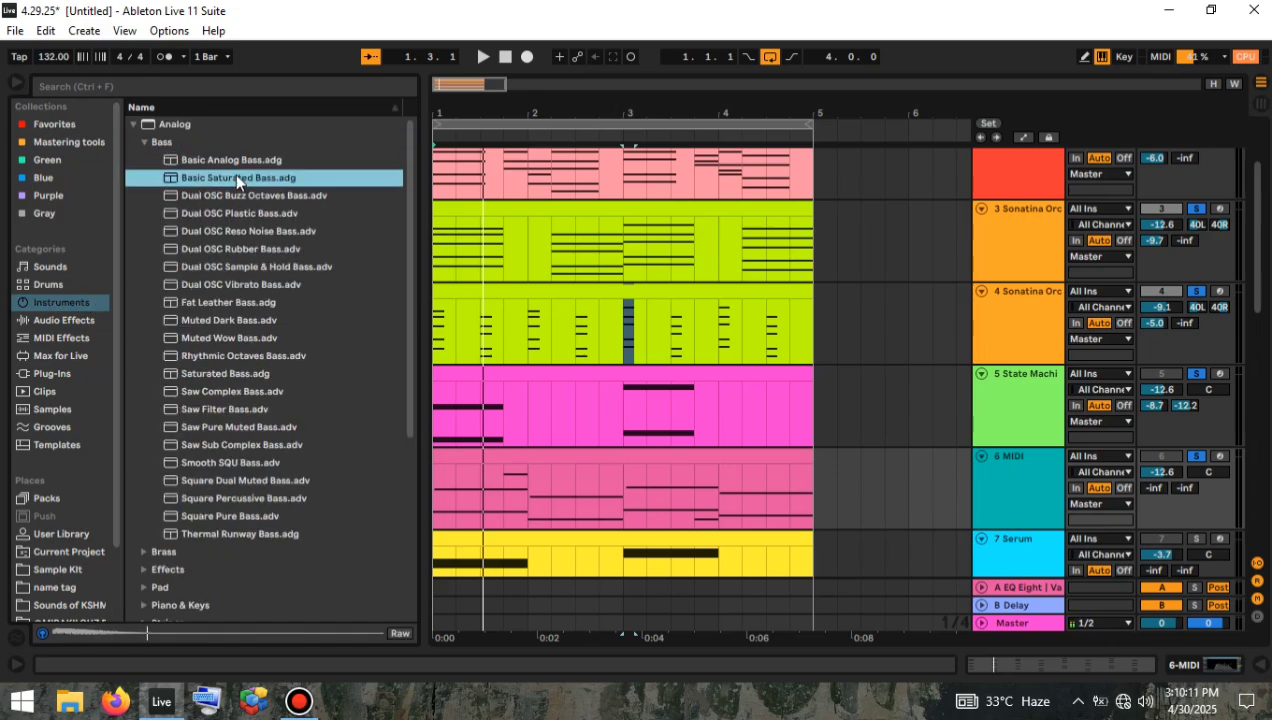
click(250, 197)
click(250, 212)
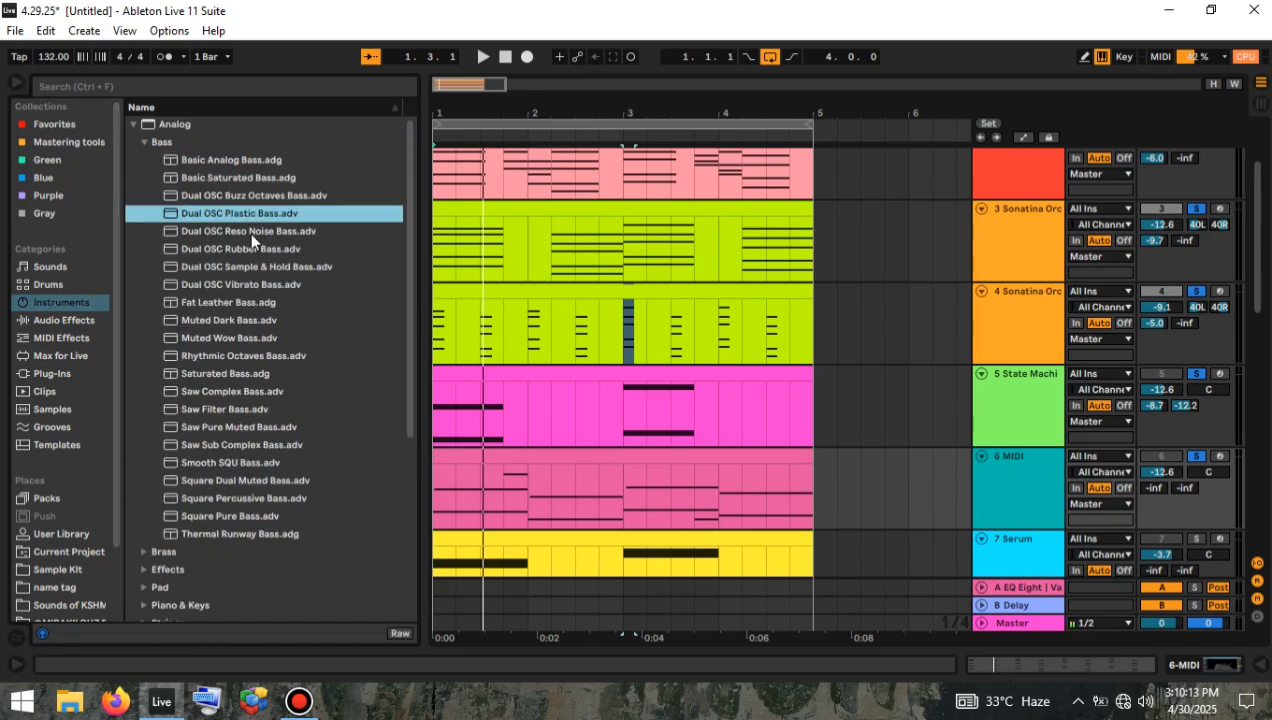
click(257, 196)
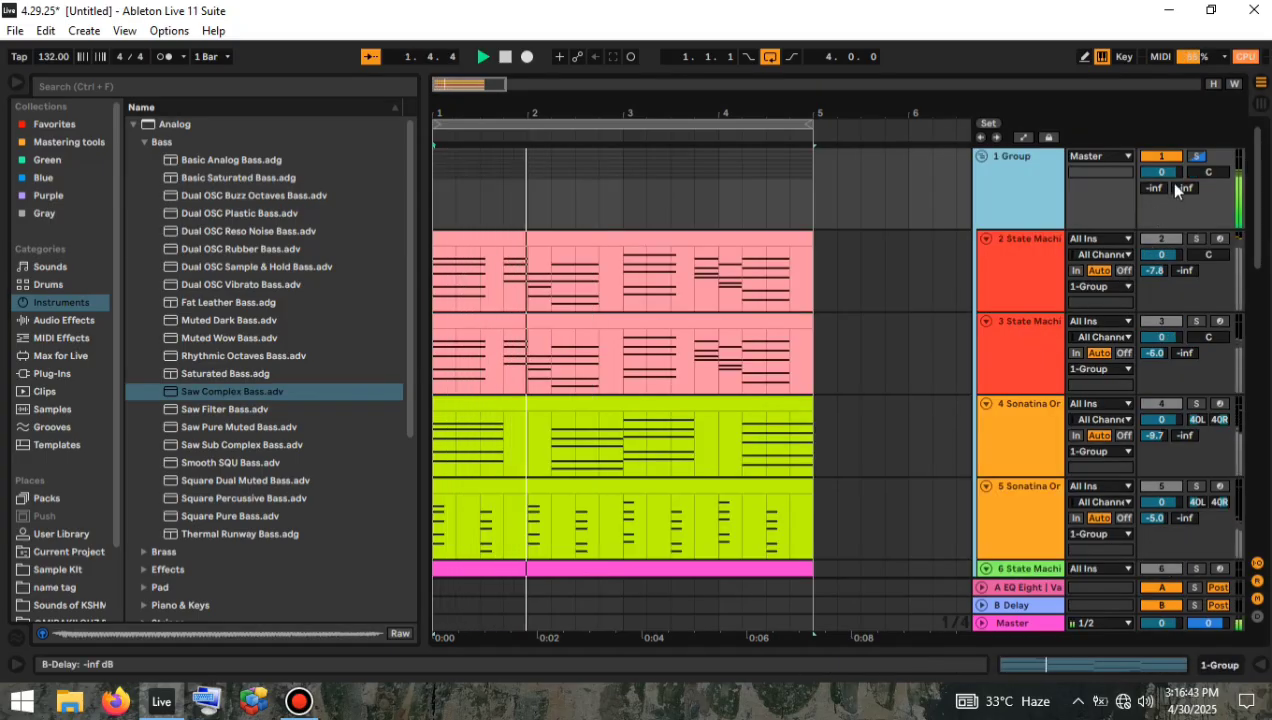
Review the Saw Complex Bass, Serum and drum tracks during loop playback, and stop playback.
scroll(1030, 300, down, 5)
scroll(1034, 305, down, 3)
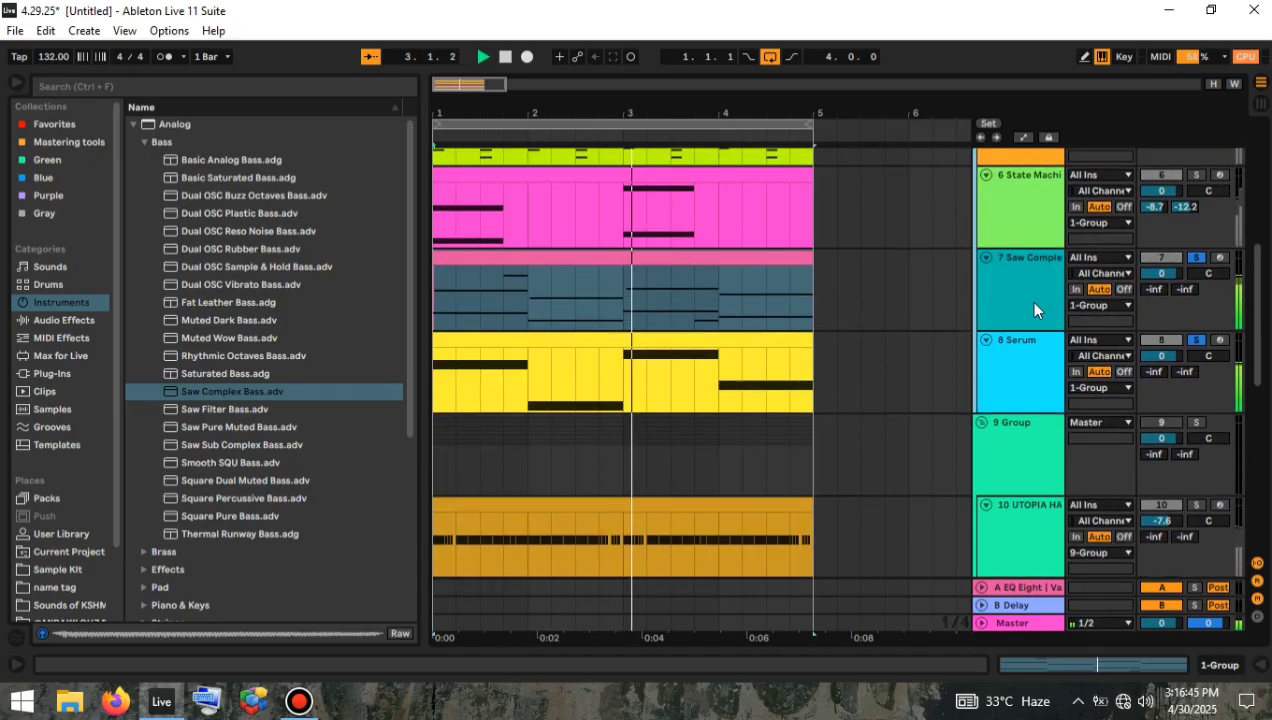
scroll(1034, 302, up, 1)
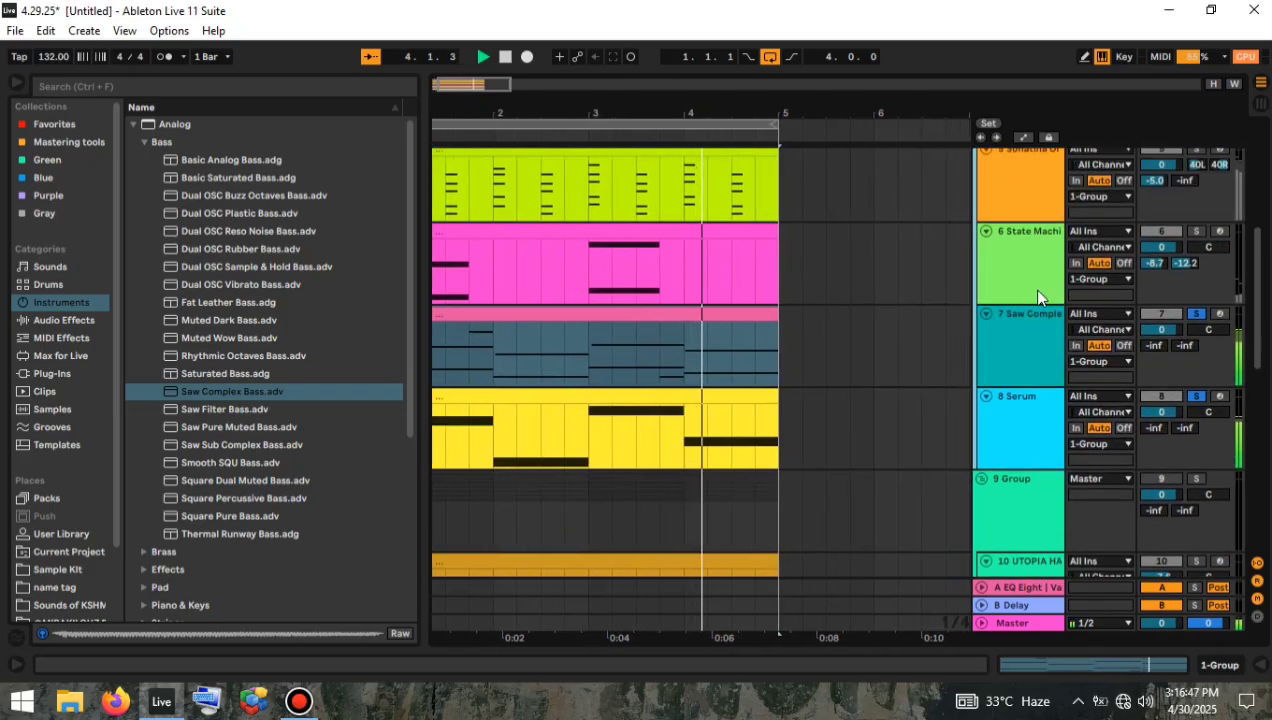
key(space)
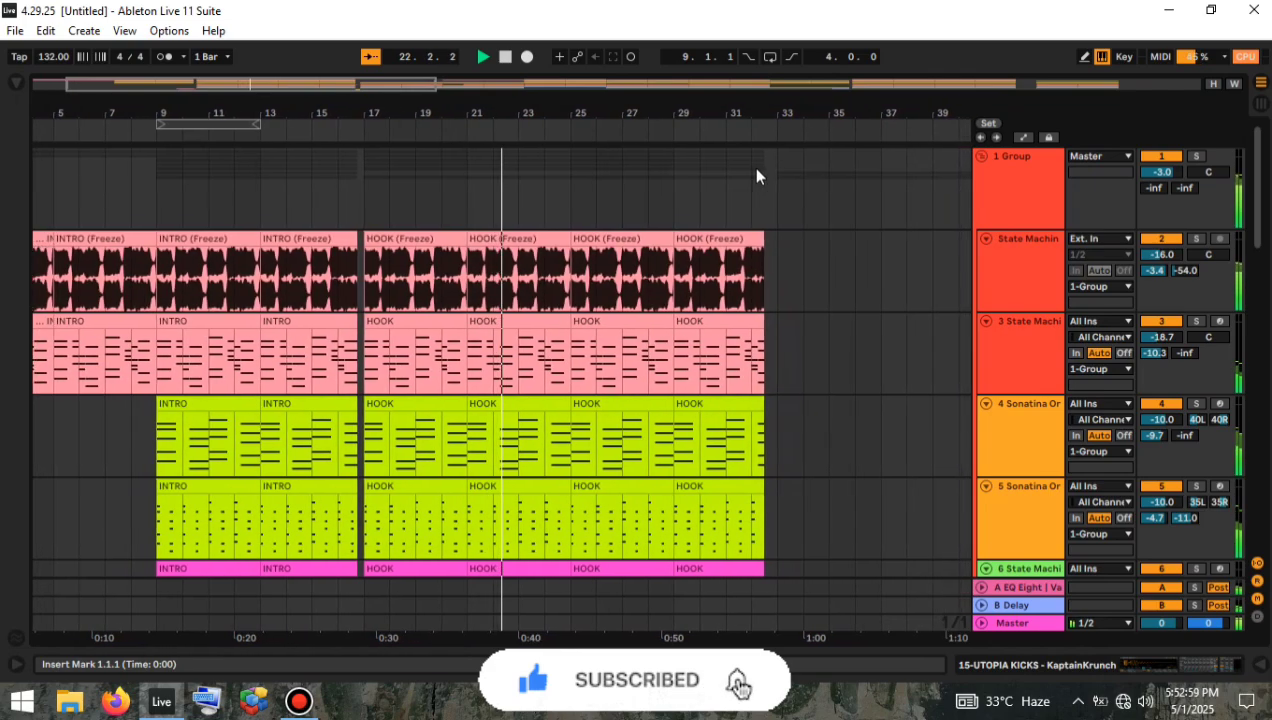
Examine the instrument and Utopia drum tracks across the hook and the section from bar 33 during playback.
scroll(757, 172, down, 3)
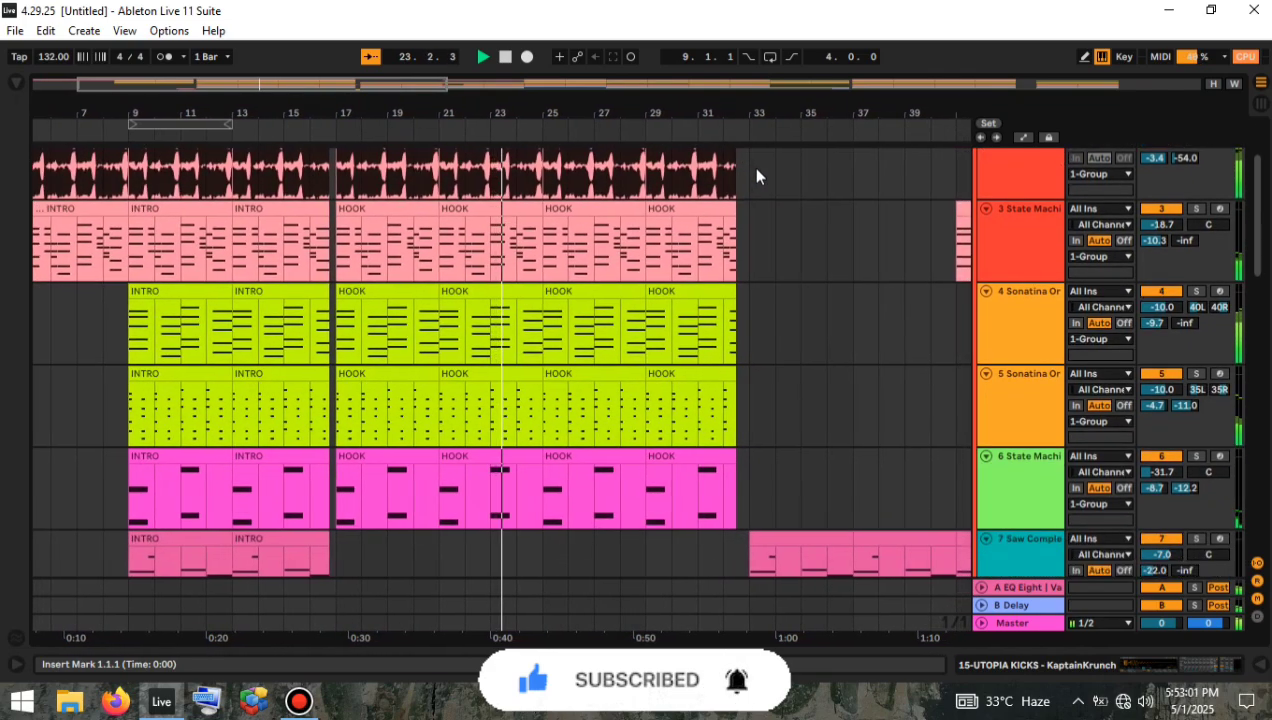
scroll(756, 176, up, 2)
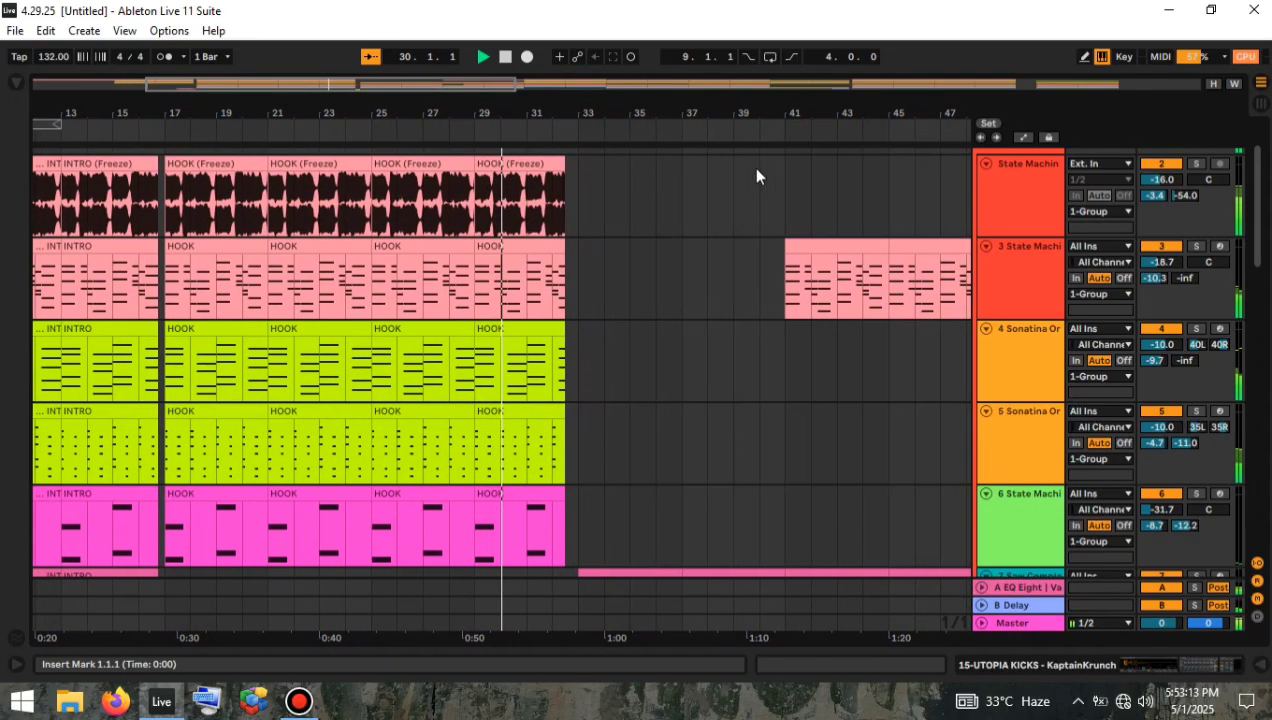
scroll(653, 238, down, 10)
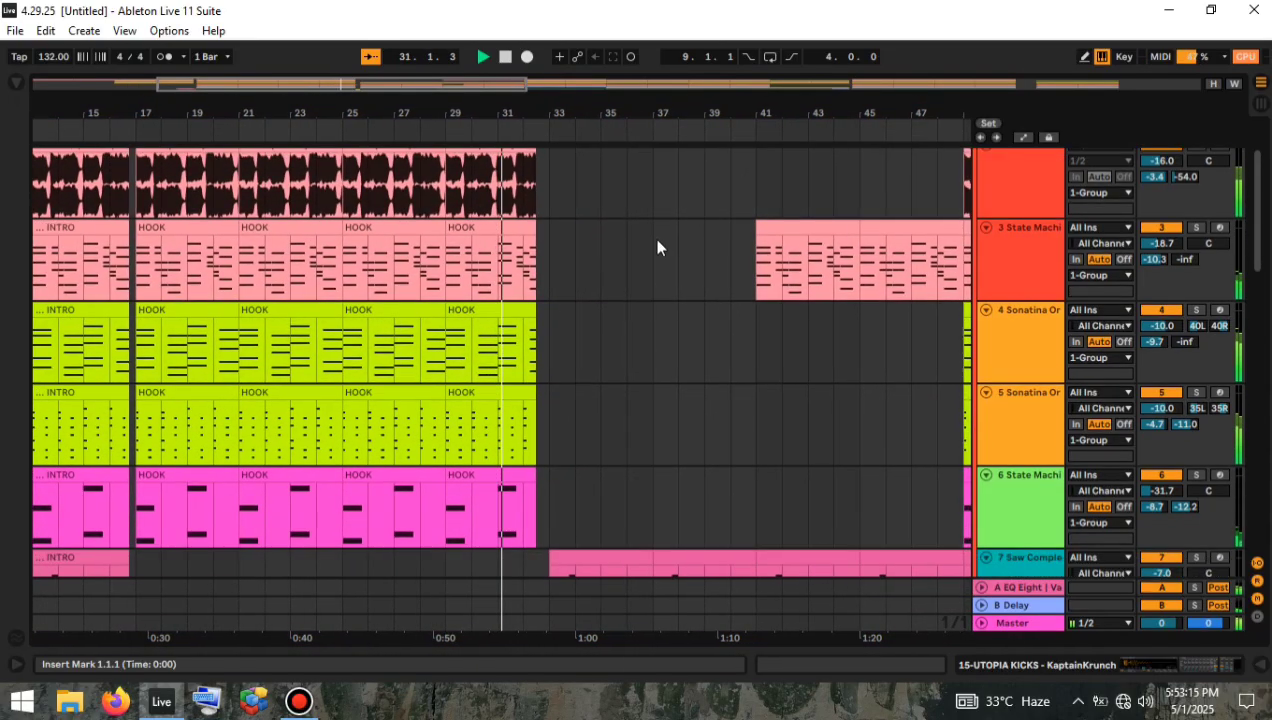
scroll(656, 240, down, 10)
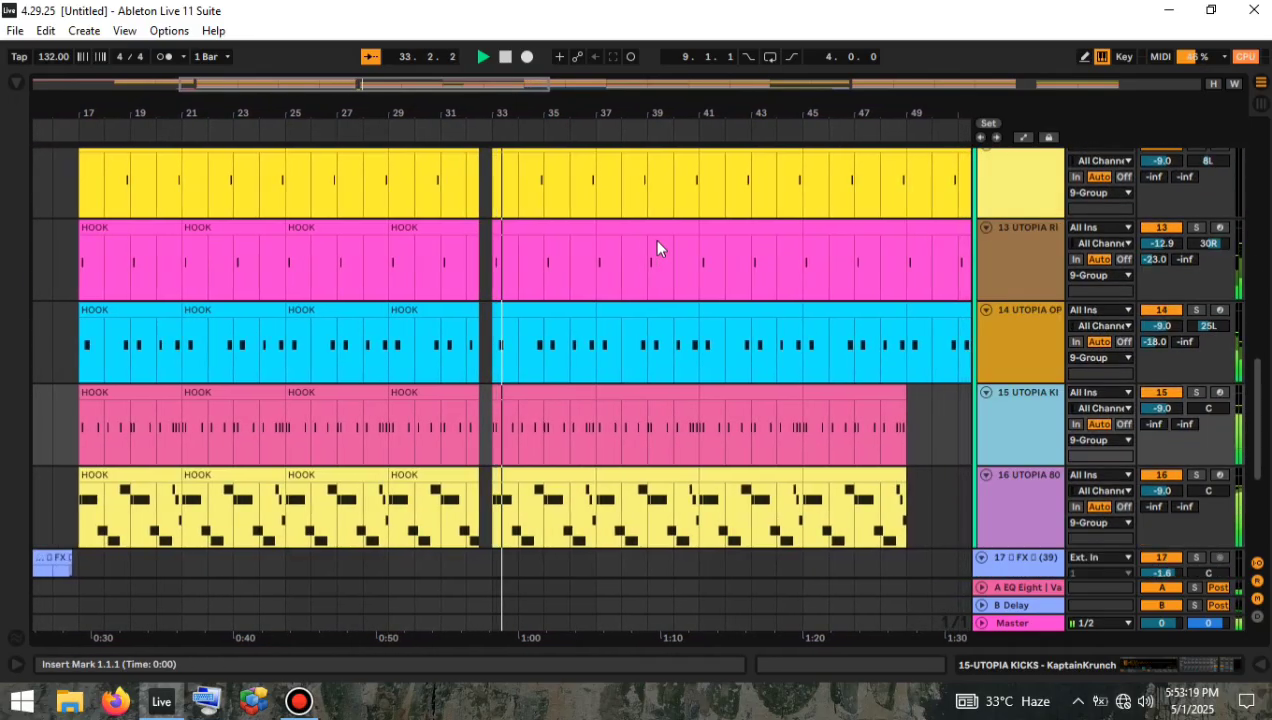
scroll(656, 248, up, 6)
scroll(656, 240, up, 6)
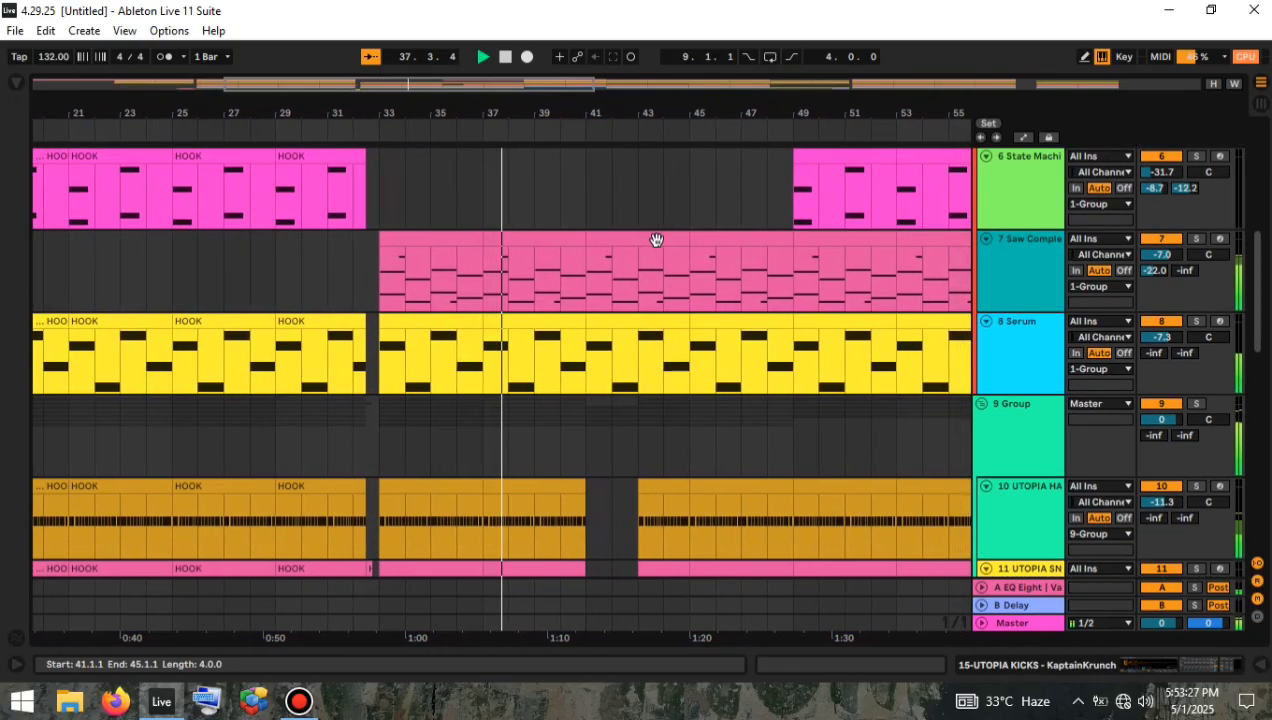
click(658, 241)
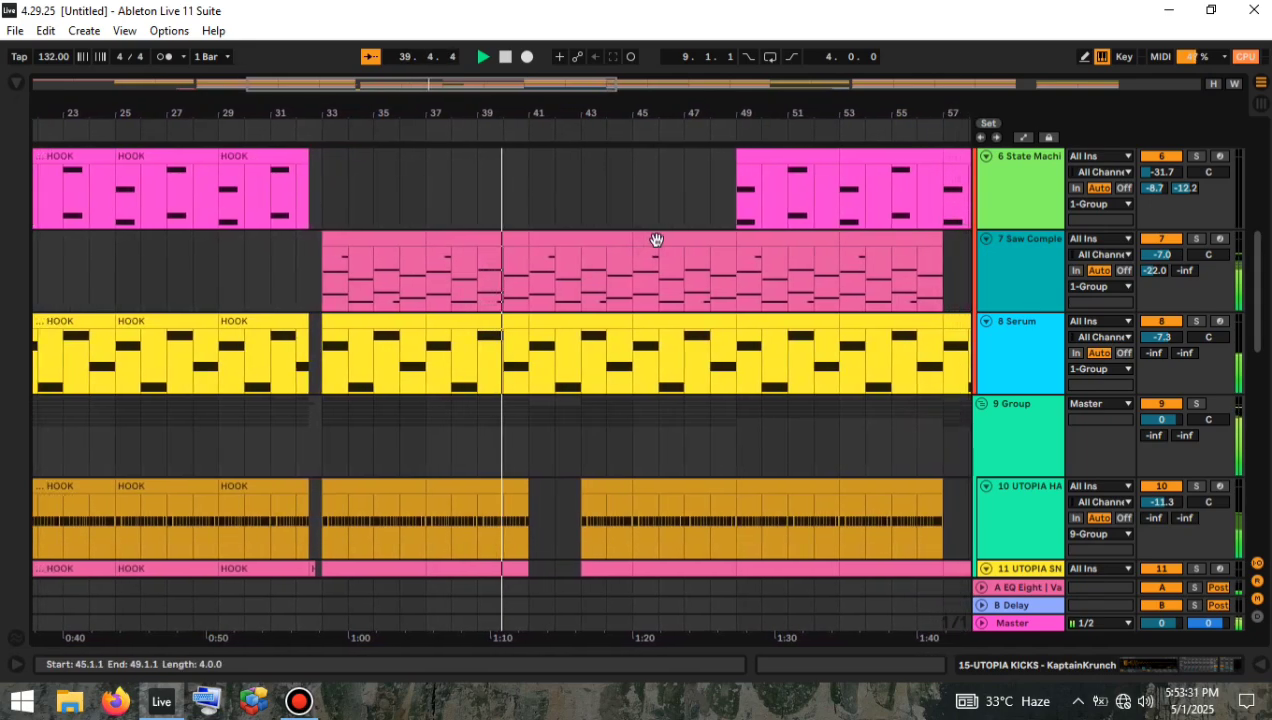
scroll(656, 243, up, 2)
scroll(656, 244, down, 2)
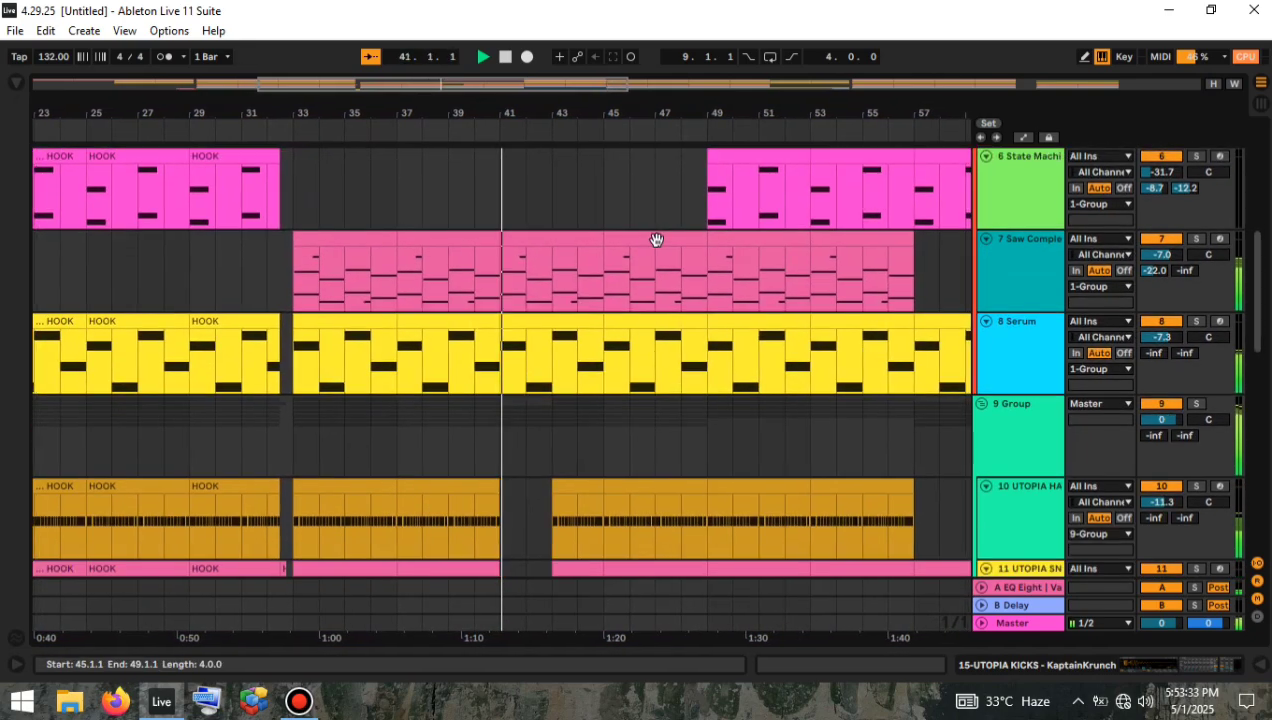
scroll(657, 246, down, 2)
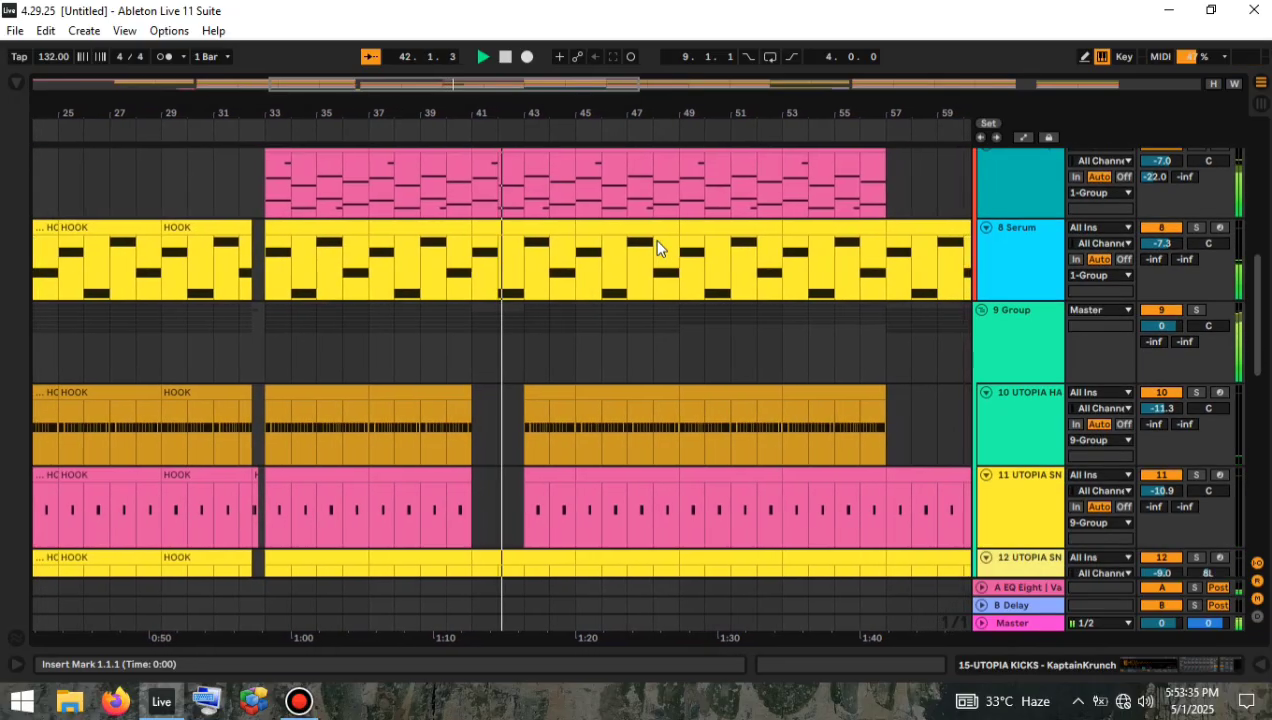
scroll(657, 247, up, 4)
scroll(657, 247, up, 5)
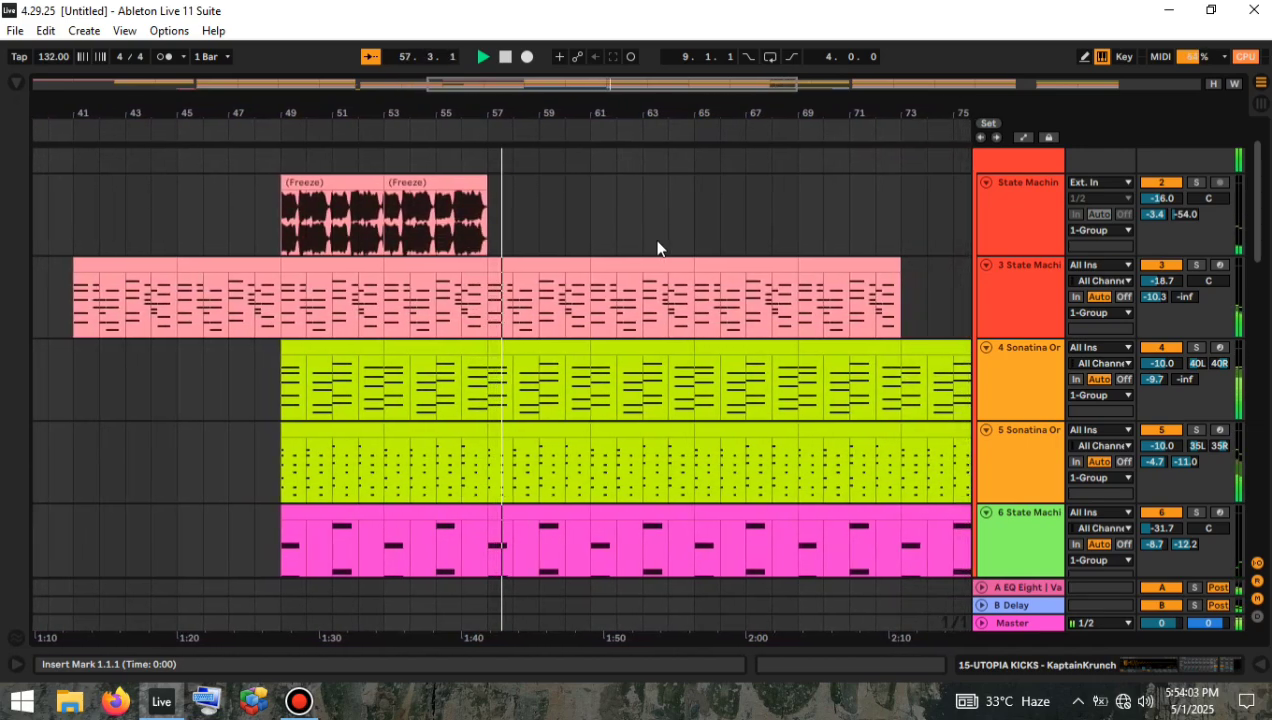
Examine how the melodic, drum, 808 and FX tracks are arranged from bar 65 to bar 97 during playback.
scroll(657, 248, down, 1)
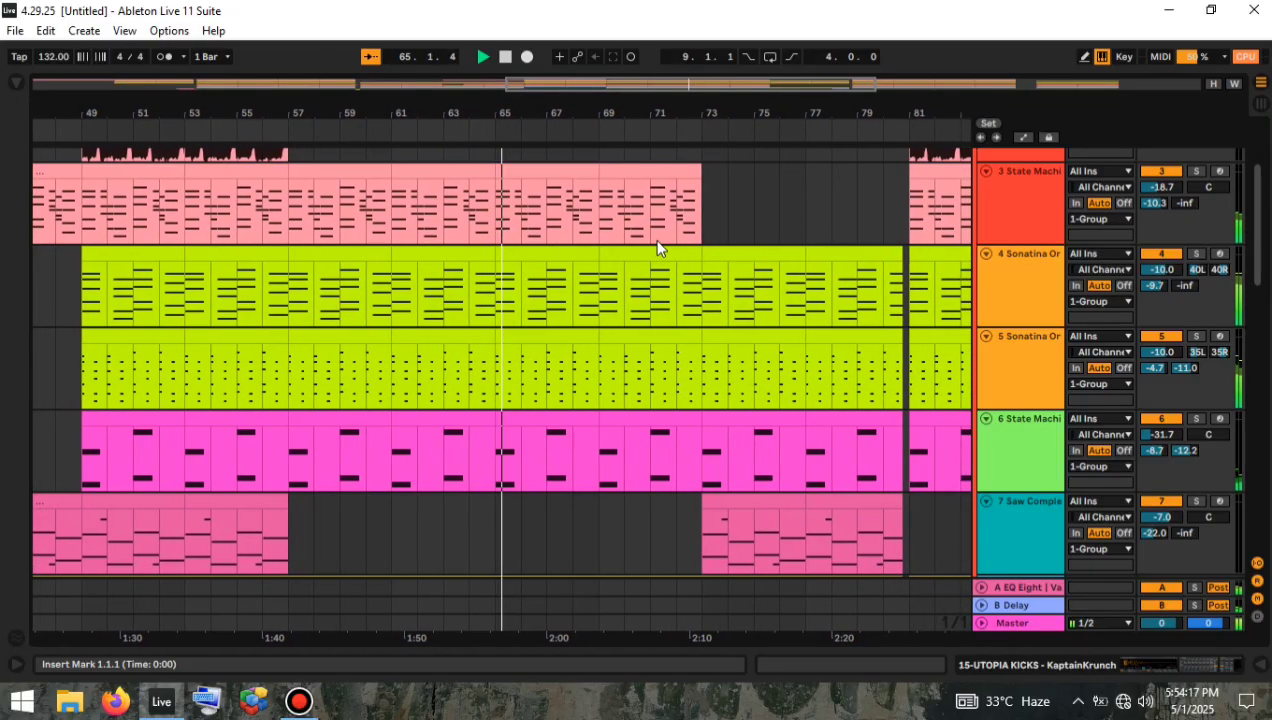
scroll(657, 248, down, 6)
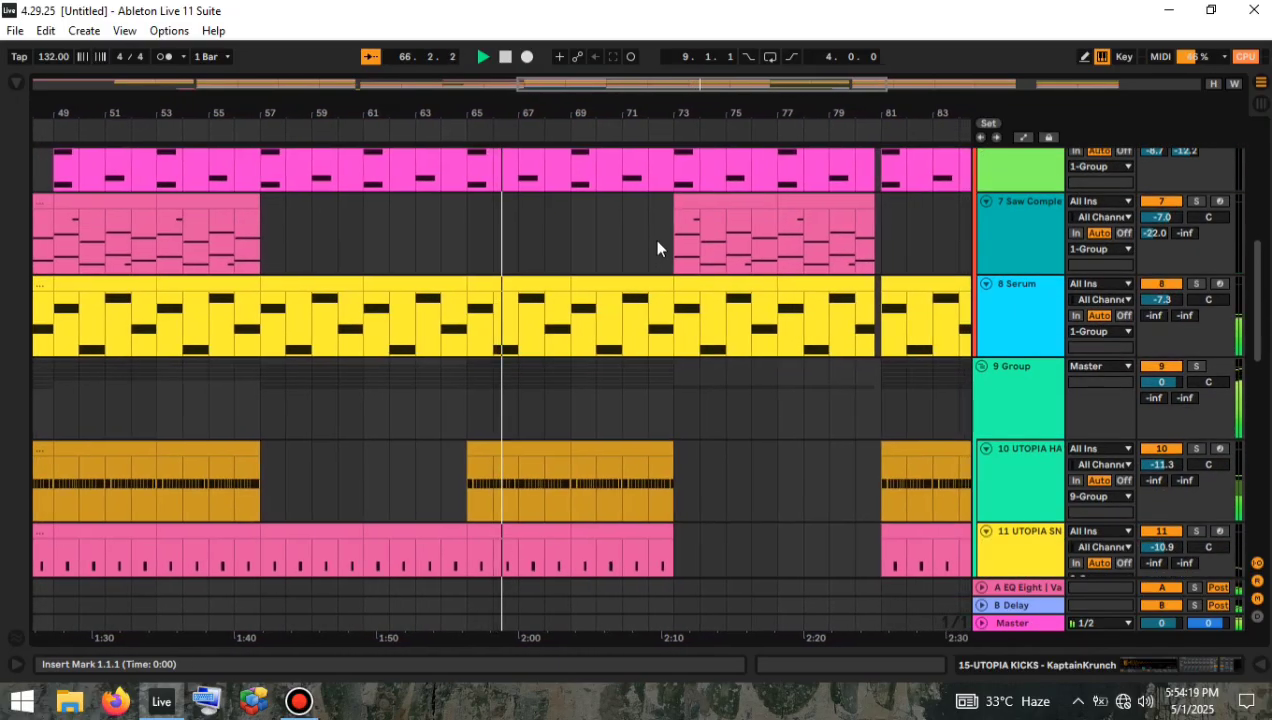
scroll(657, 248, down, 1)
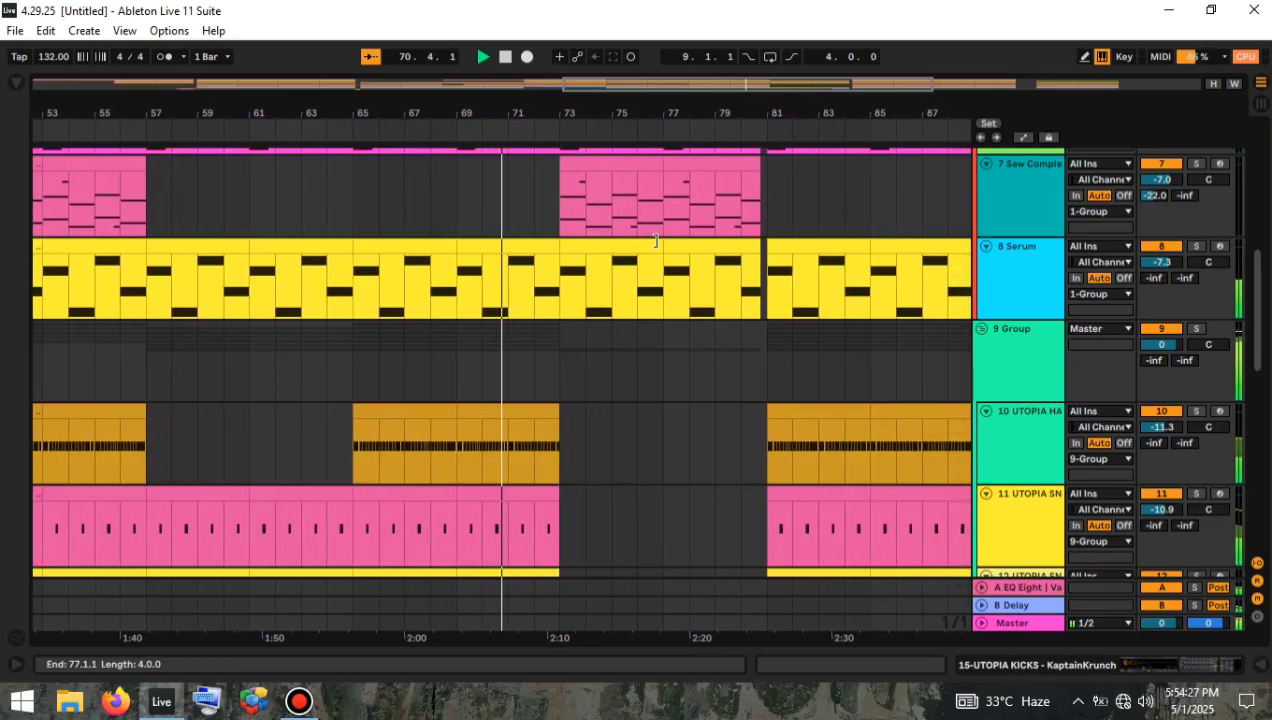
scroll(657, 245, up, 1)
scroll(657, 245, up, 4)
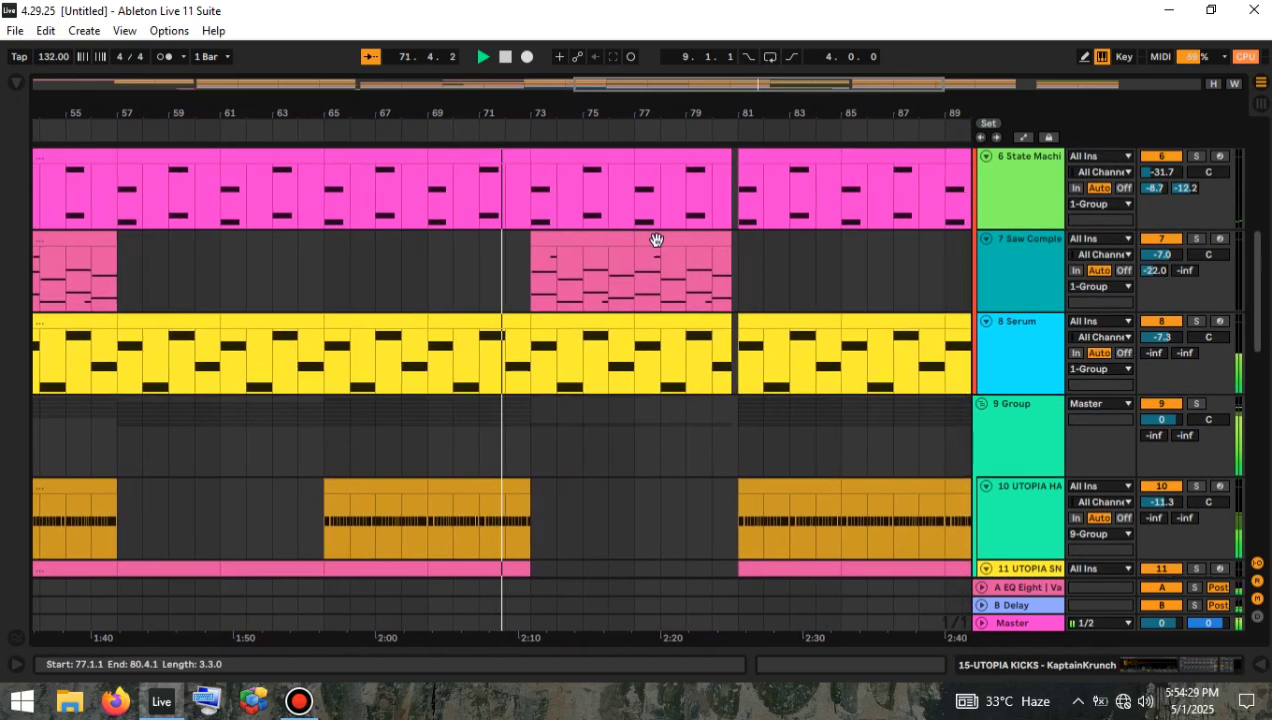
scroll(657, 245, down, 2)
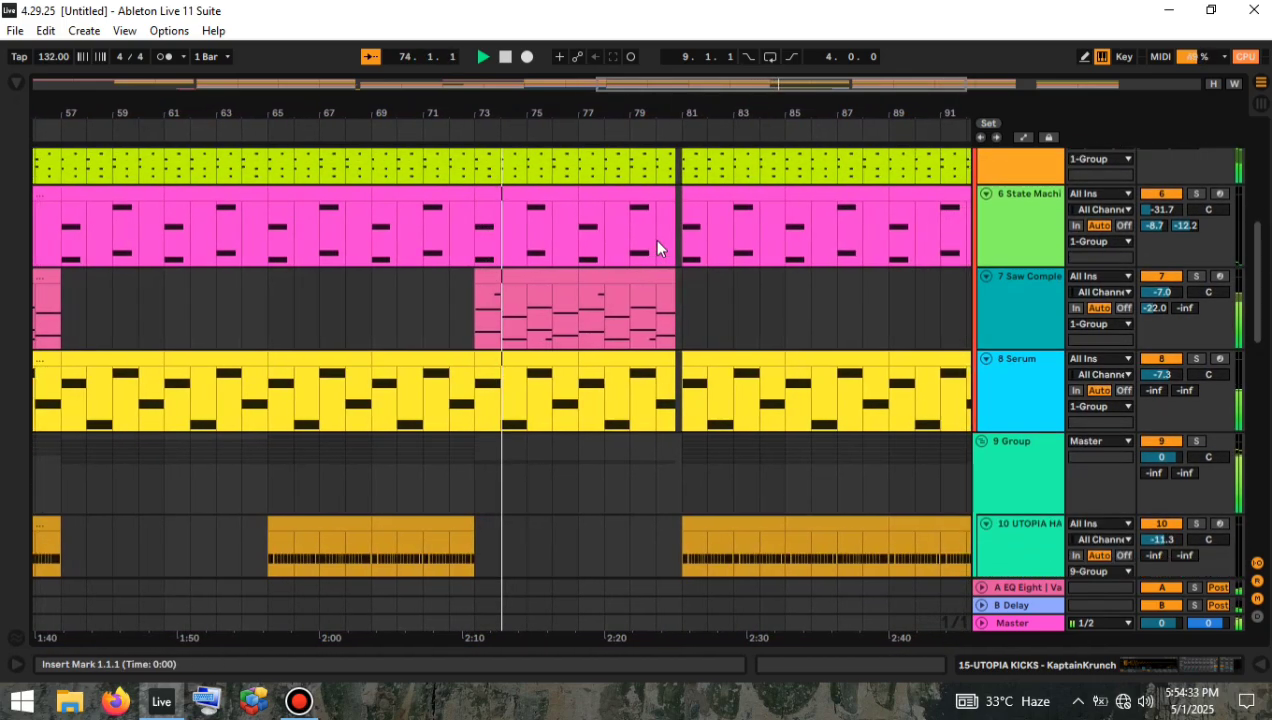
scroll(657, 245, down, 12)
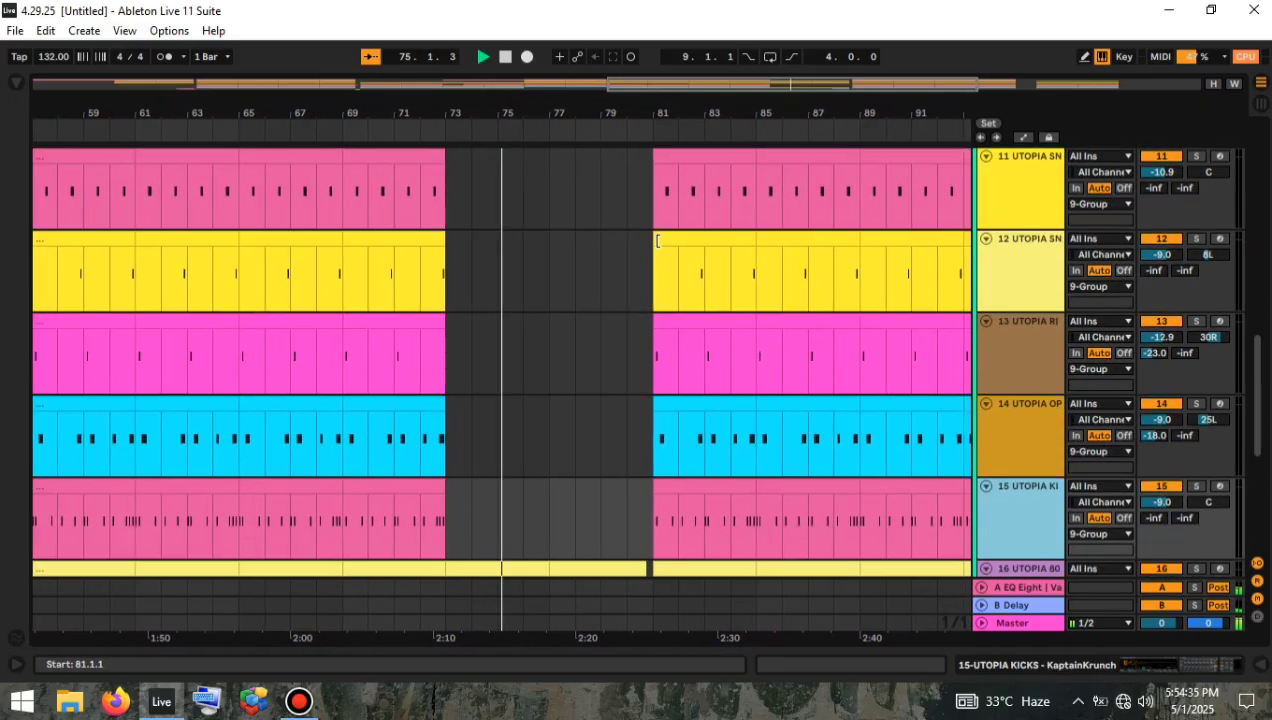
scroll(657, 245, down, 5)
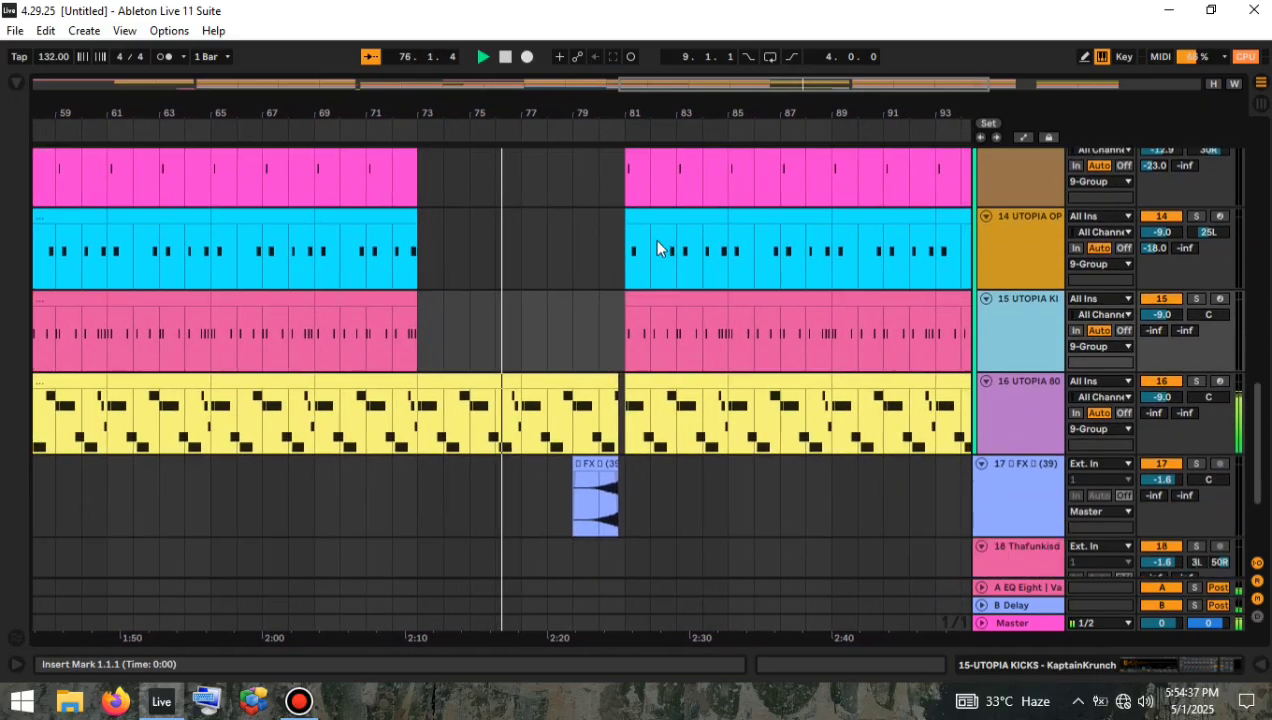
scroll(657, 247, up, 7)
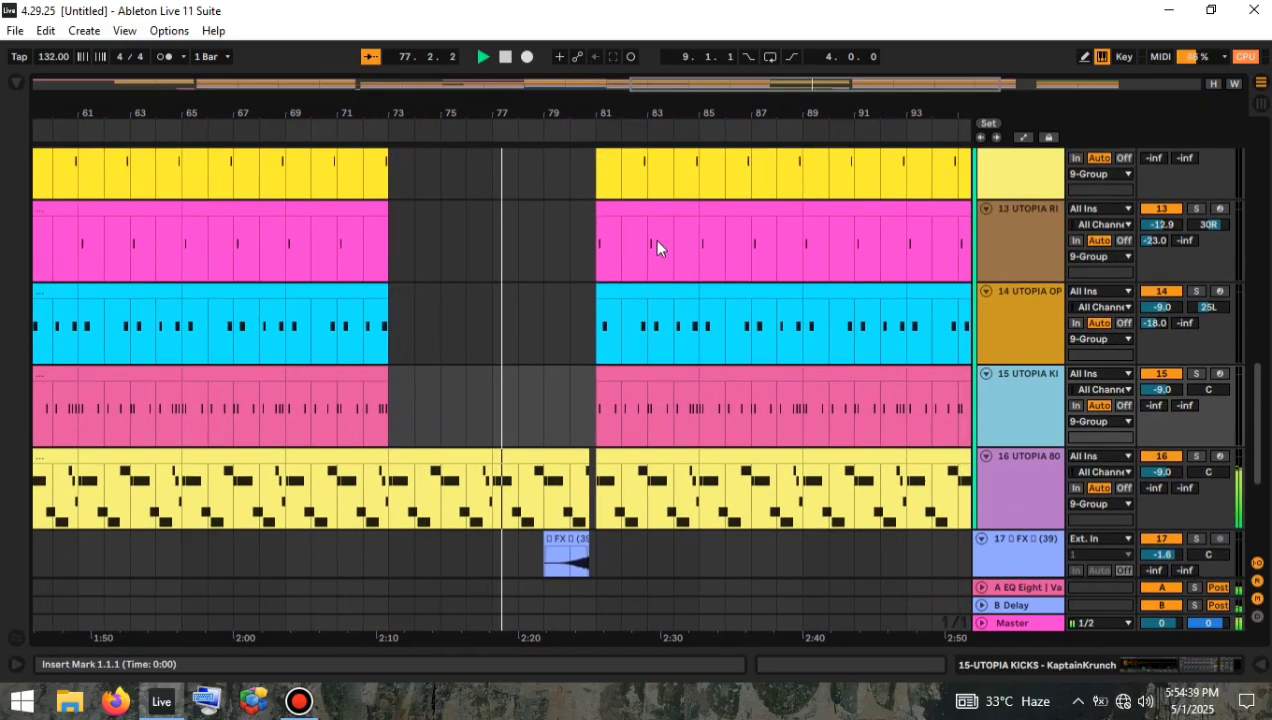
scroll(657, 248, up, 10)
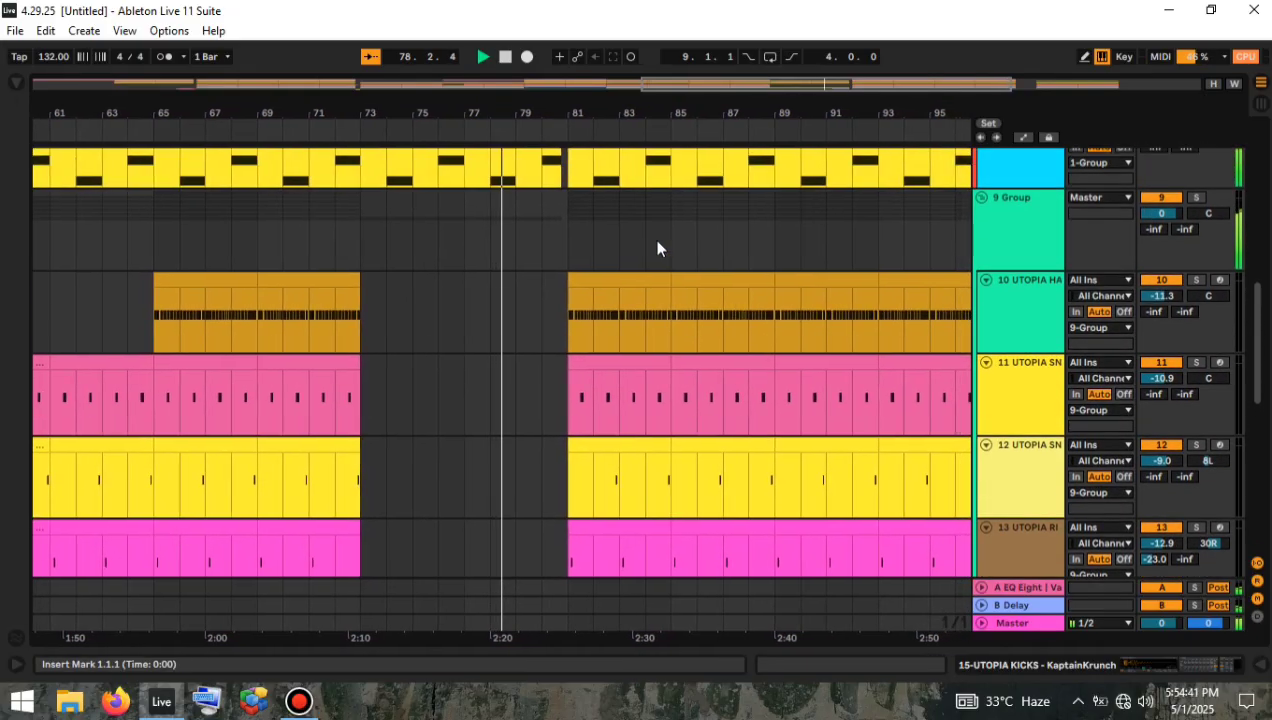
scroll(657, 248, up, 7)
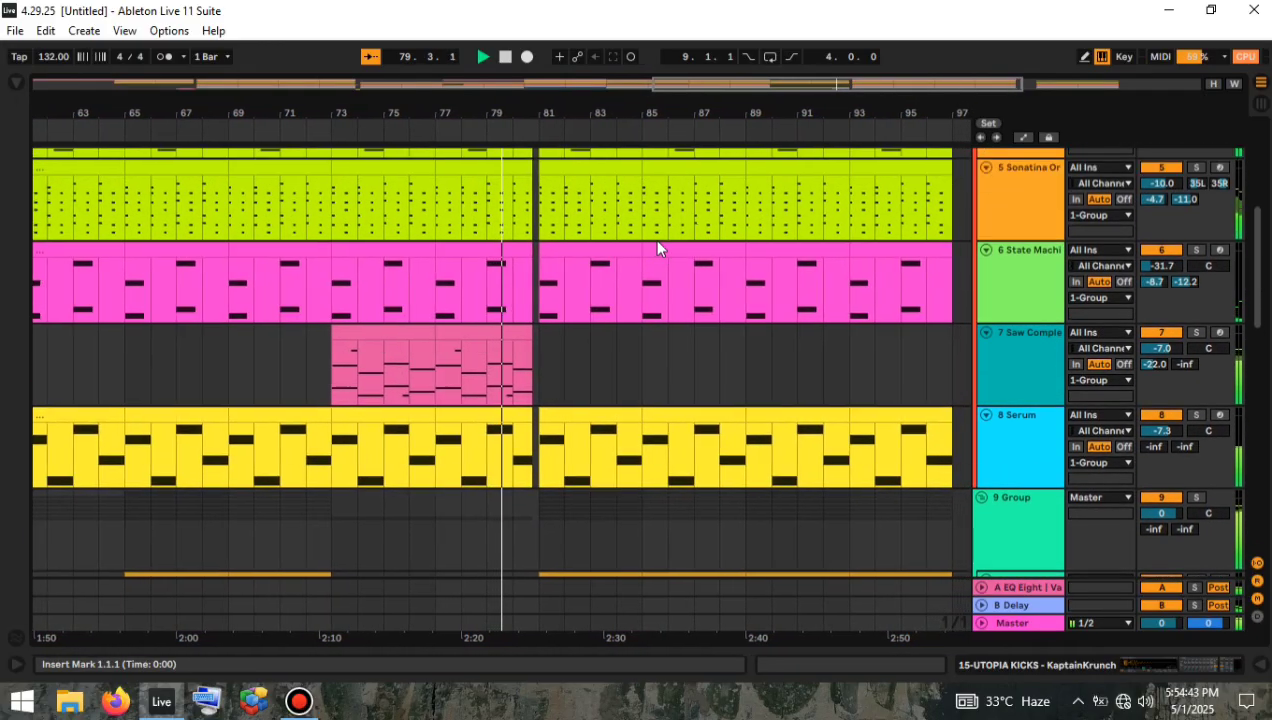
scroll(657, 248, up, 2)
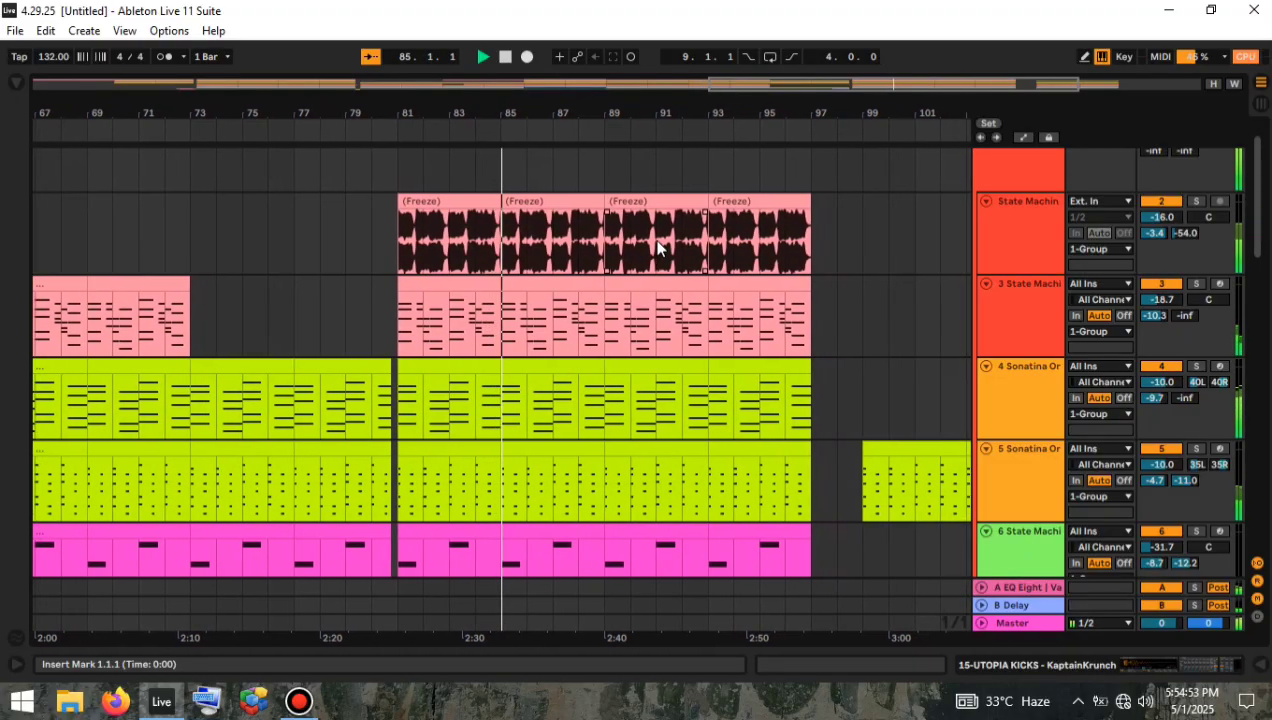
Examine the State Machine, Sonatina, Saw Complex Bass and Serum tracks from bar 85 through the outro ending at bar 107 during playback.
scroll(657, 248, down, 1)
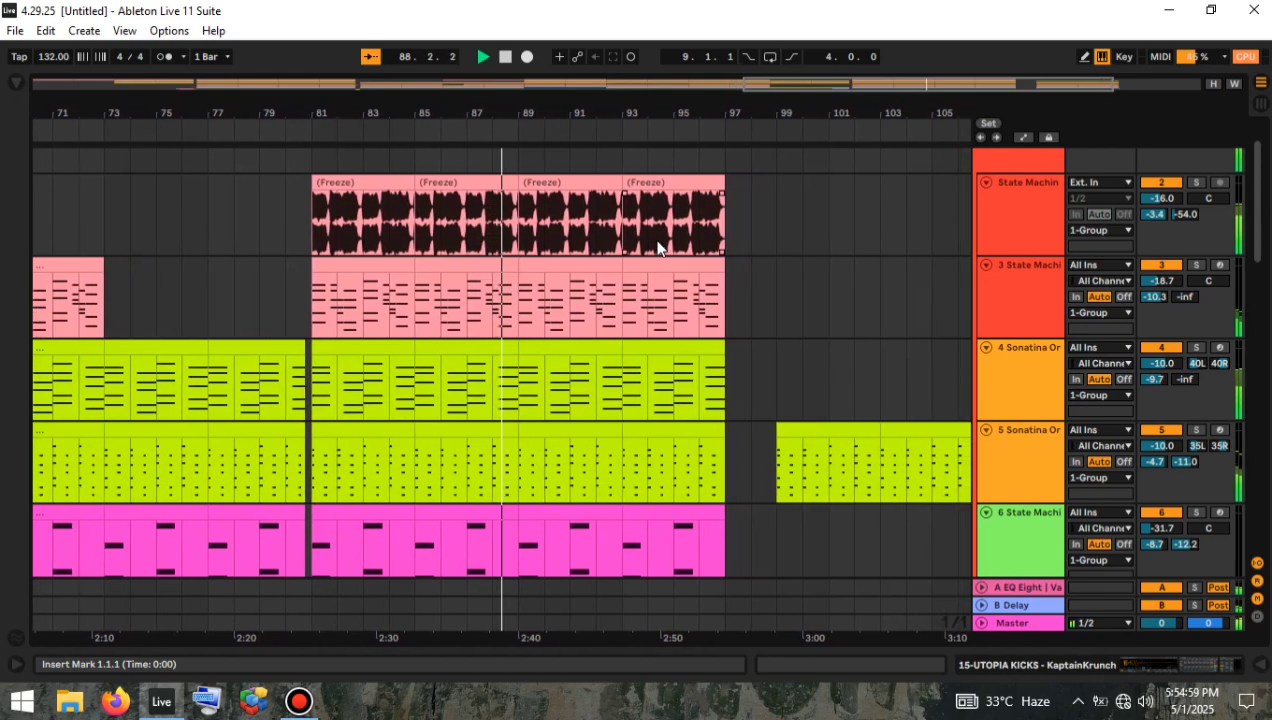
scroll(657, 248, down, 1)
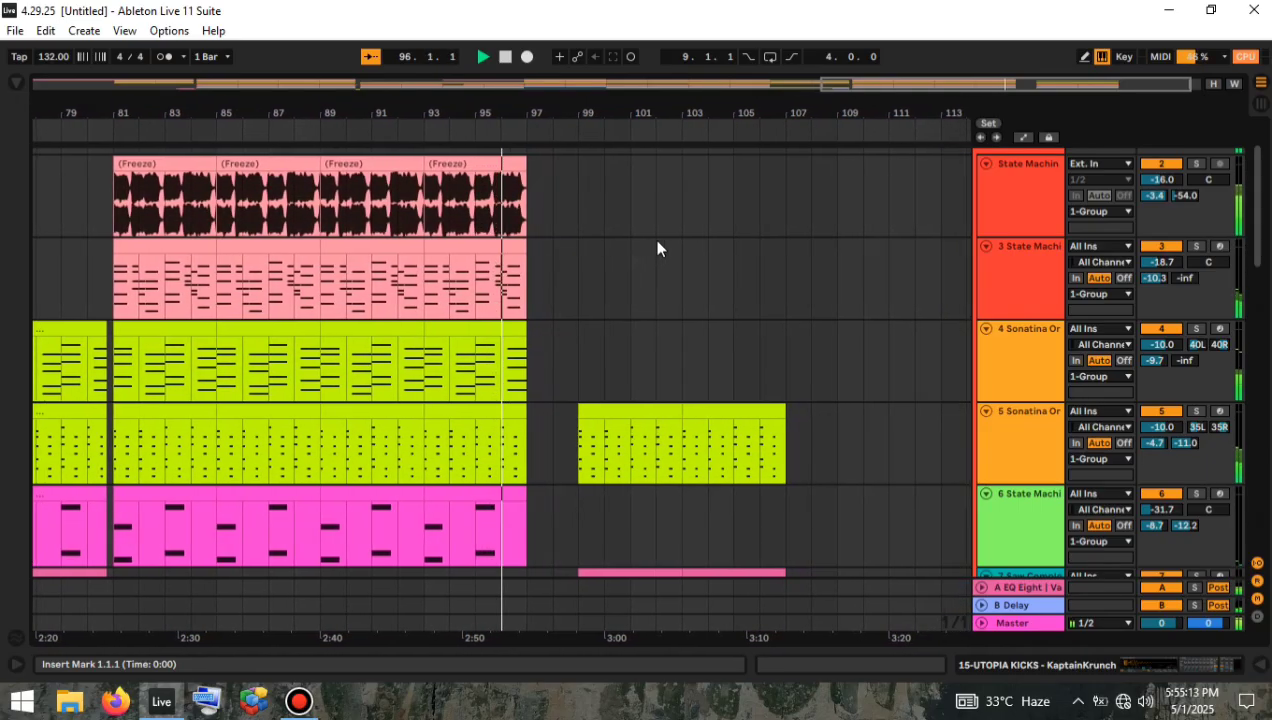
scroll(657, 248, up, 1)
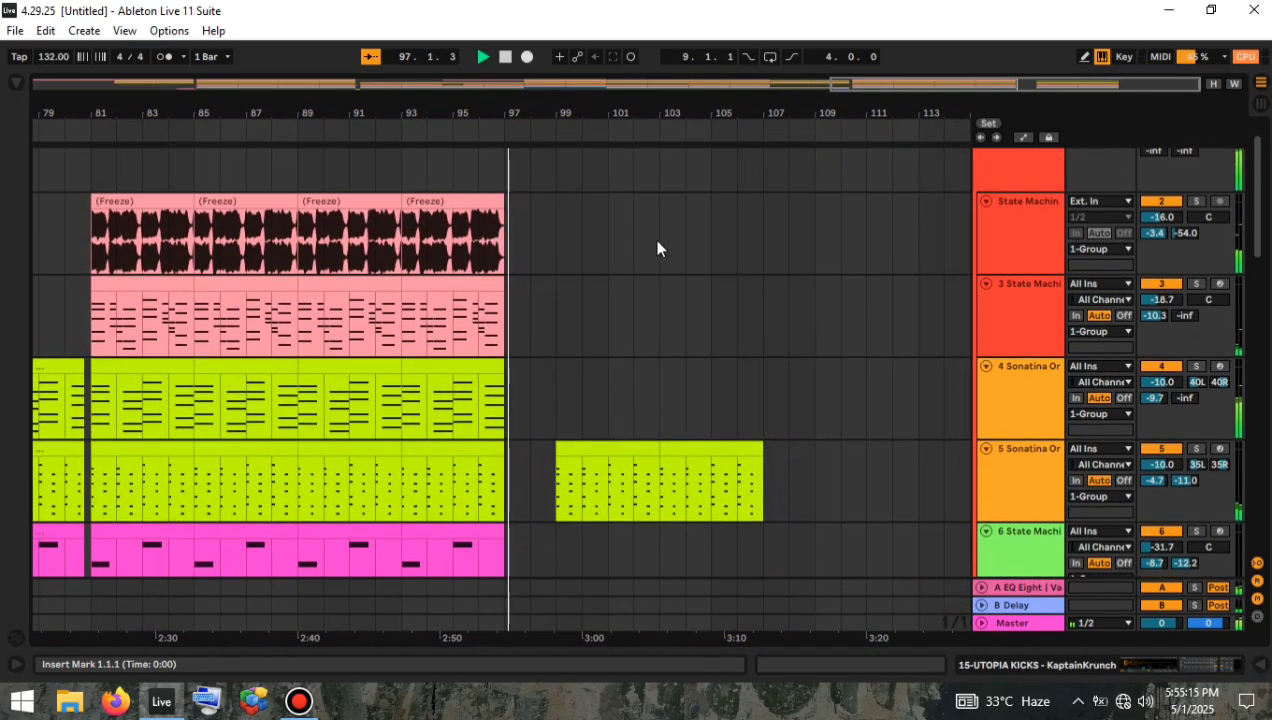
scroll(657, 248, down, 5)
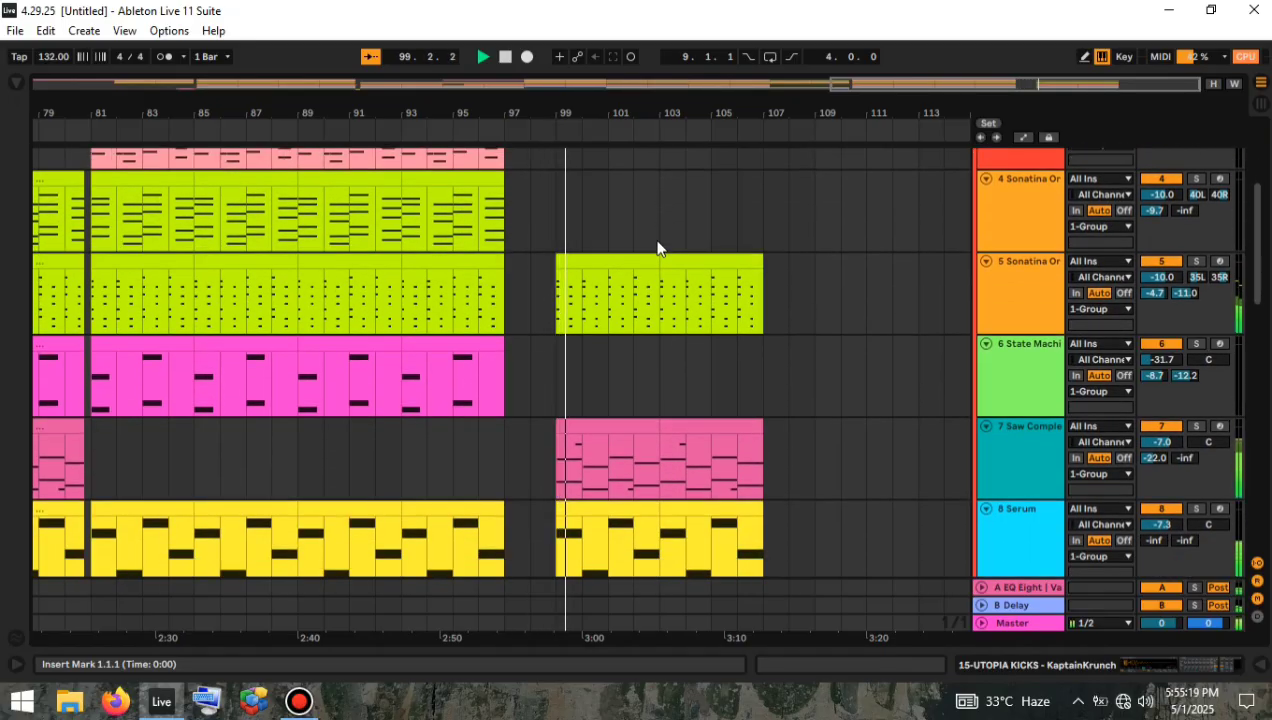
scroll(657, 248, down, 1)
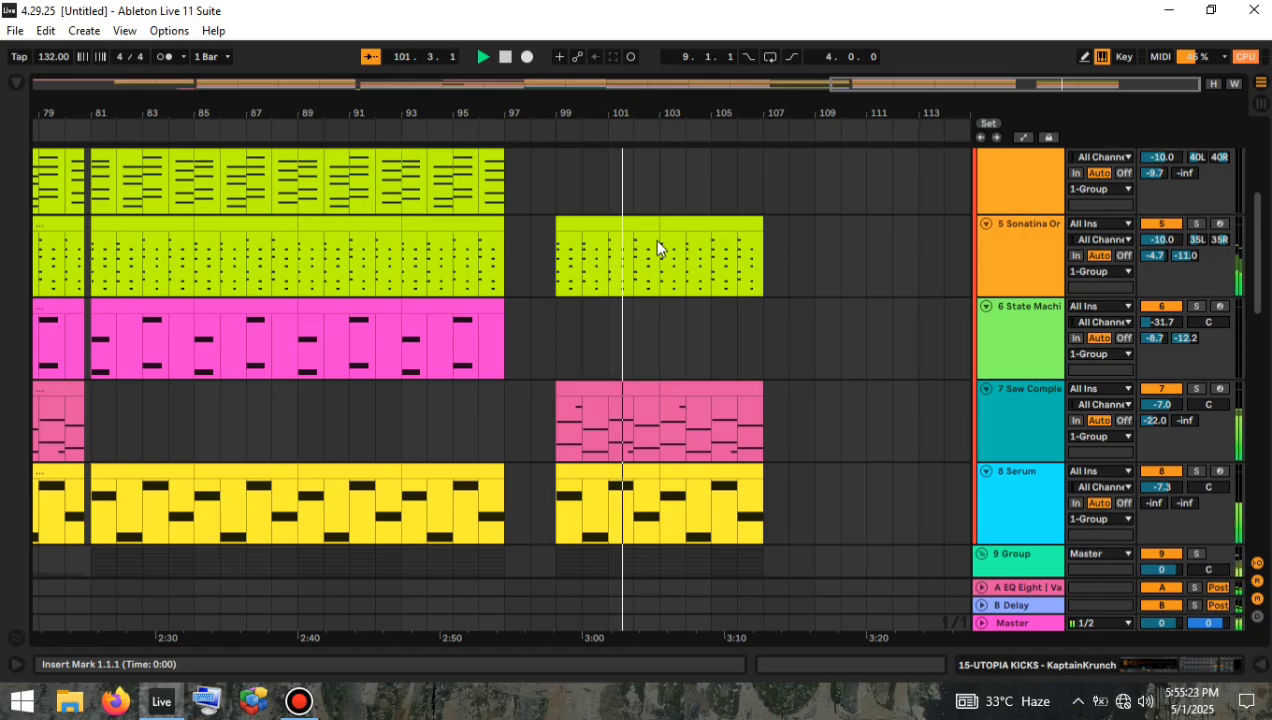
scroll(657, 248, down, 1)
scroll(657, 248, down, 1)
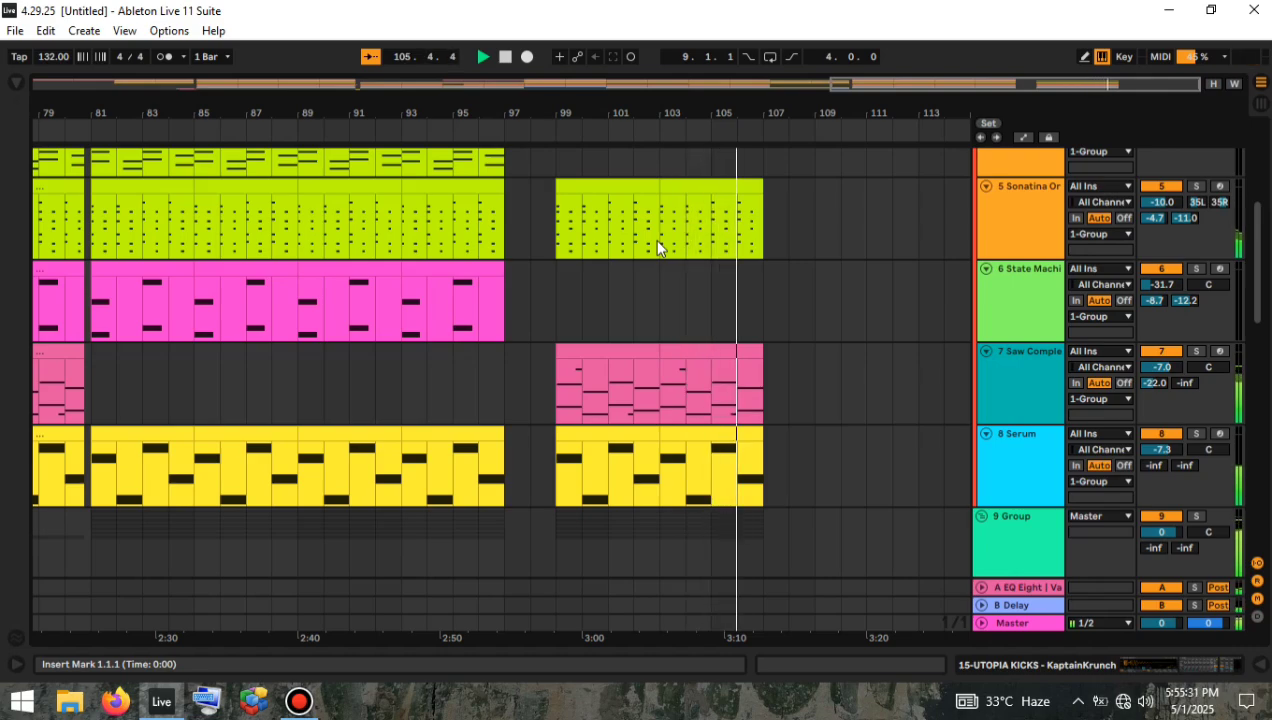
scroll(657, 248, down, 1)
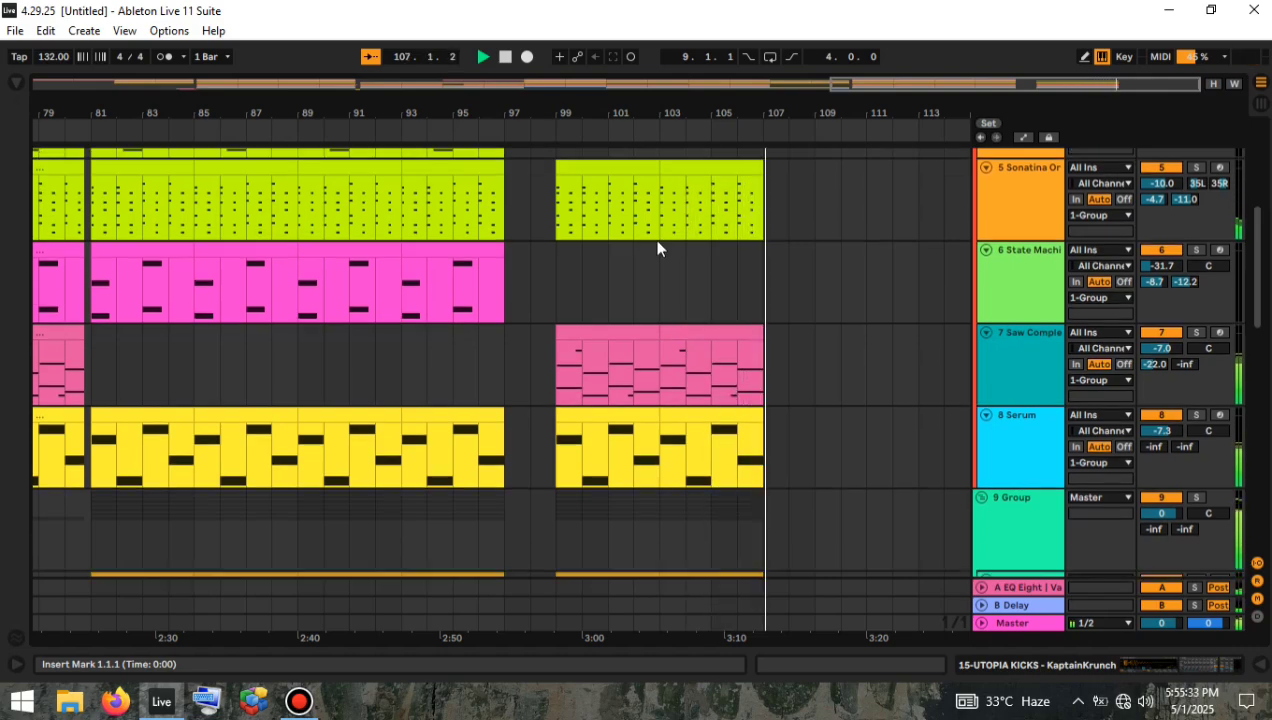